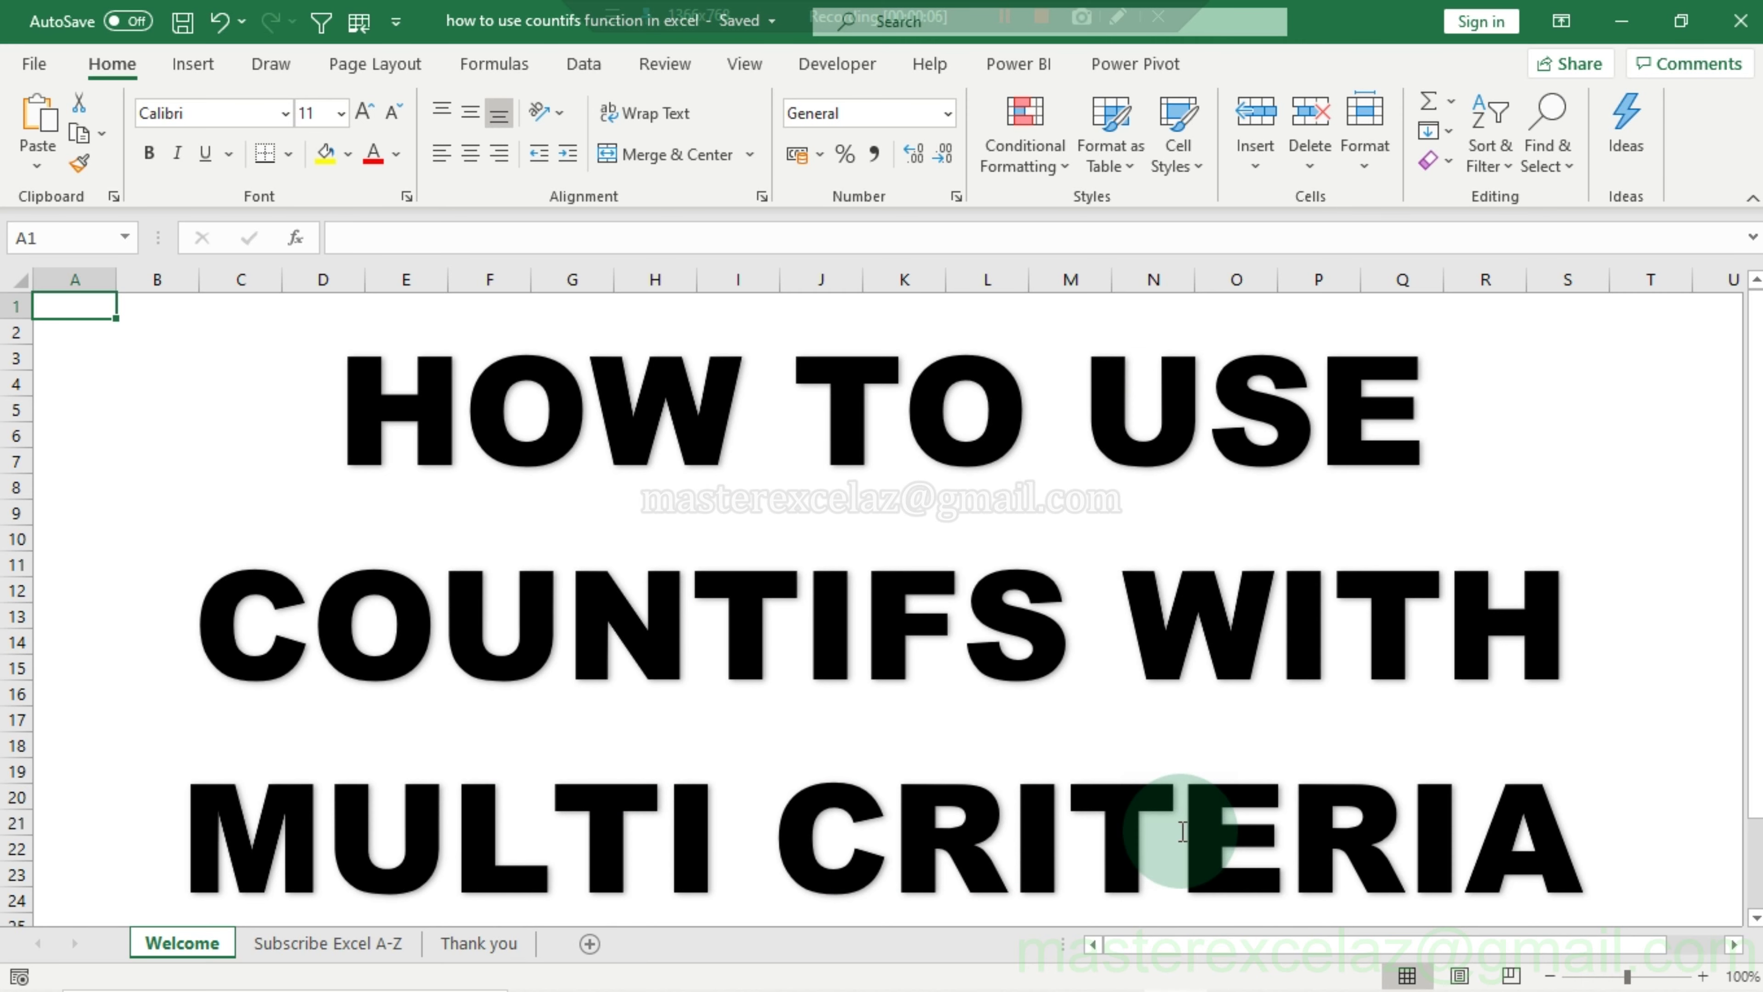
Switch to the Subscribe Excel A-Z sheet and confirm the investment data runs to row 366.
left_click(360, 937)
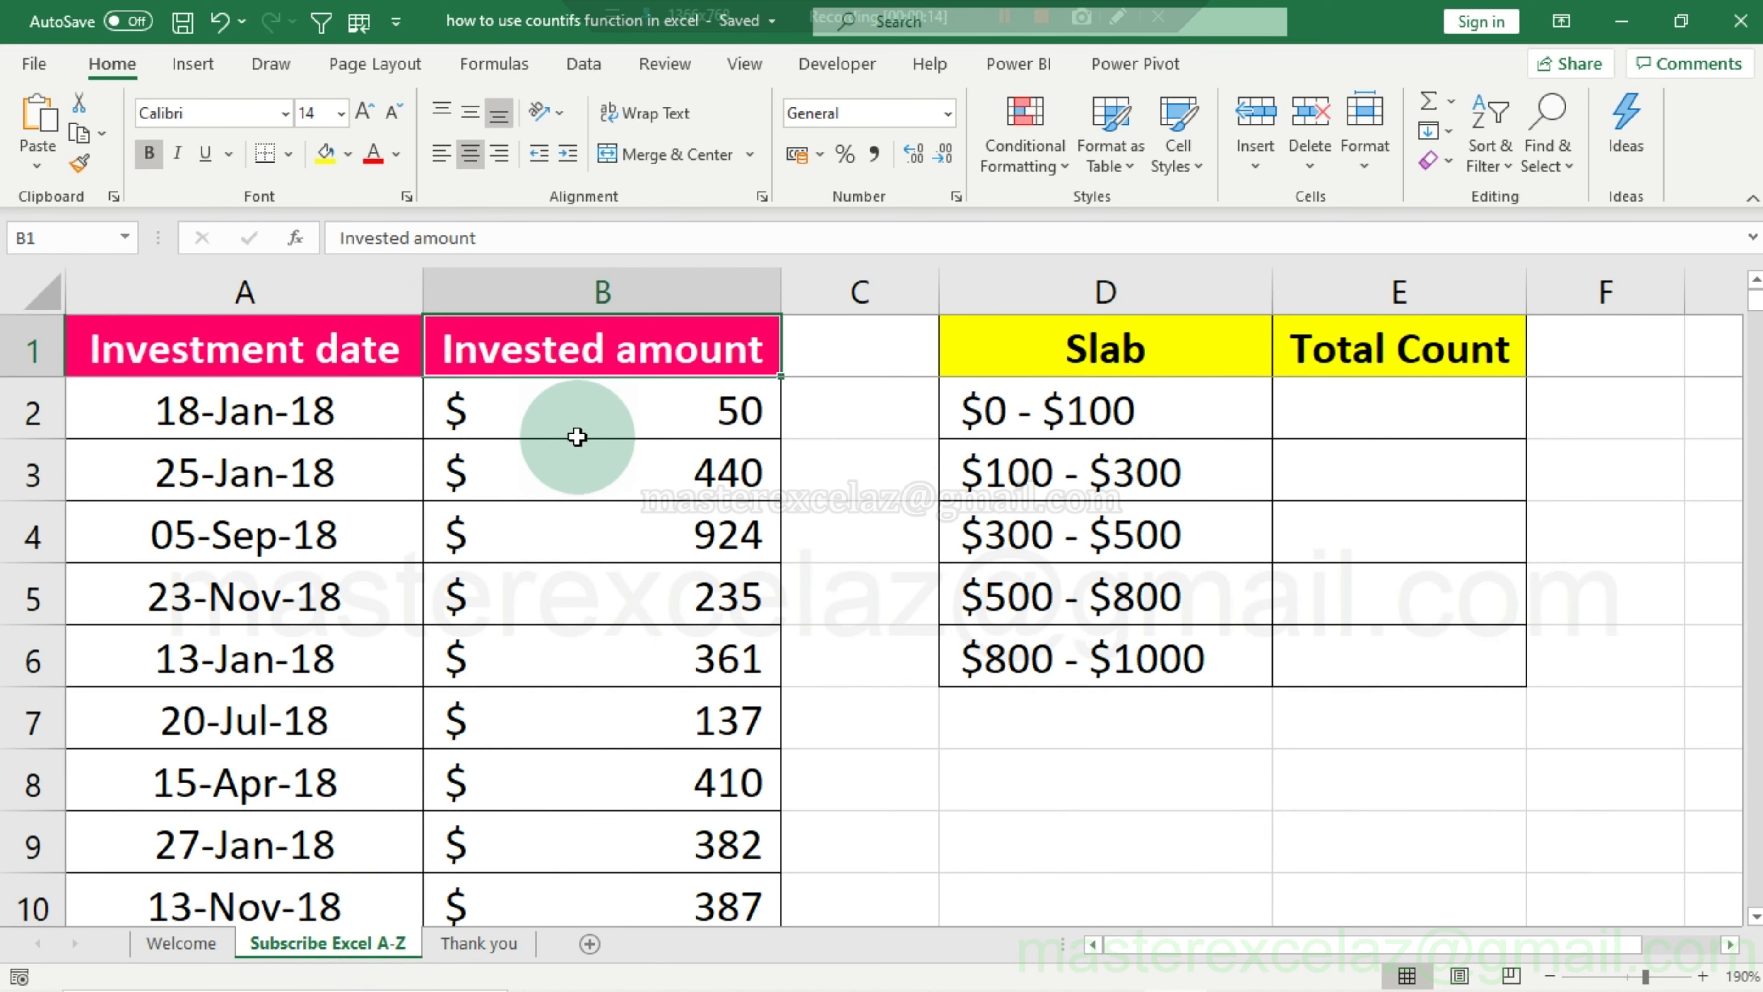
left_click(369, 361)
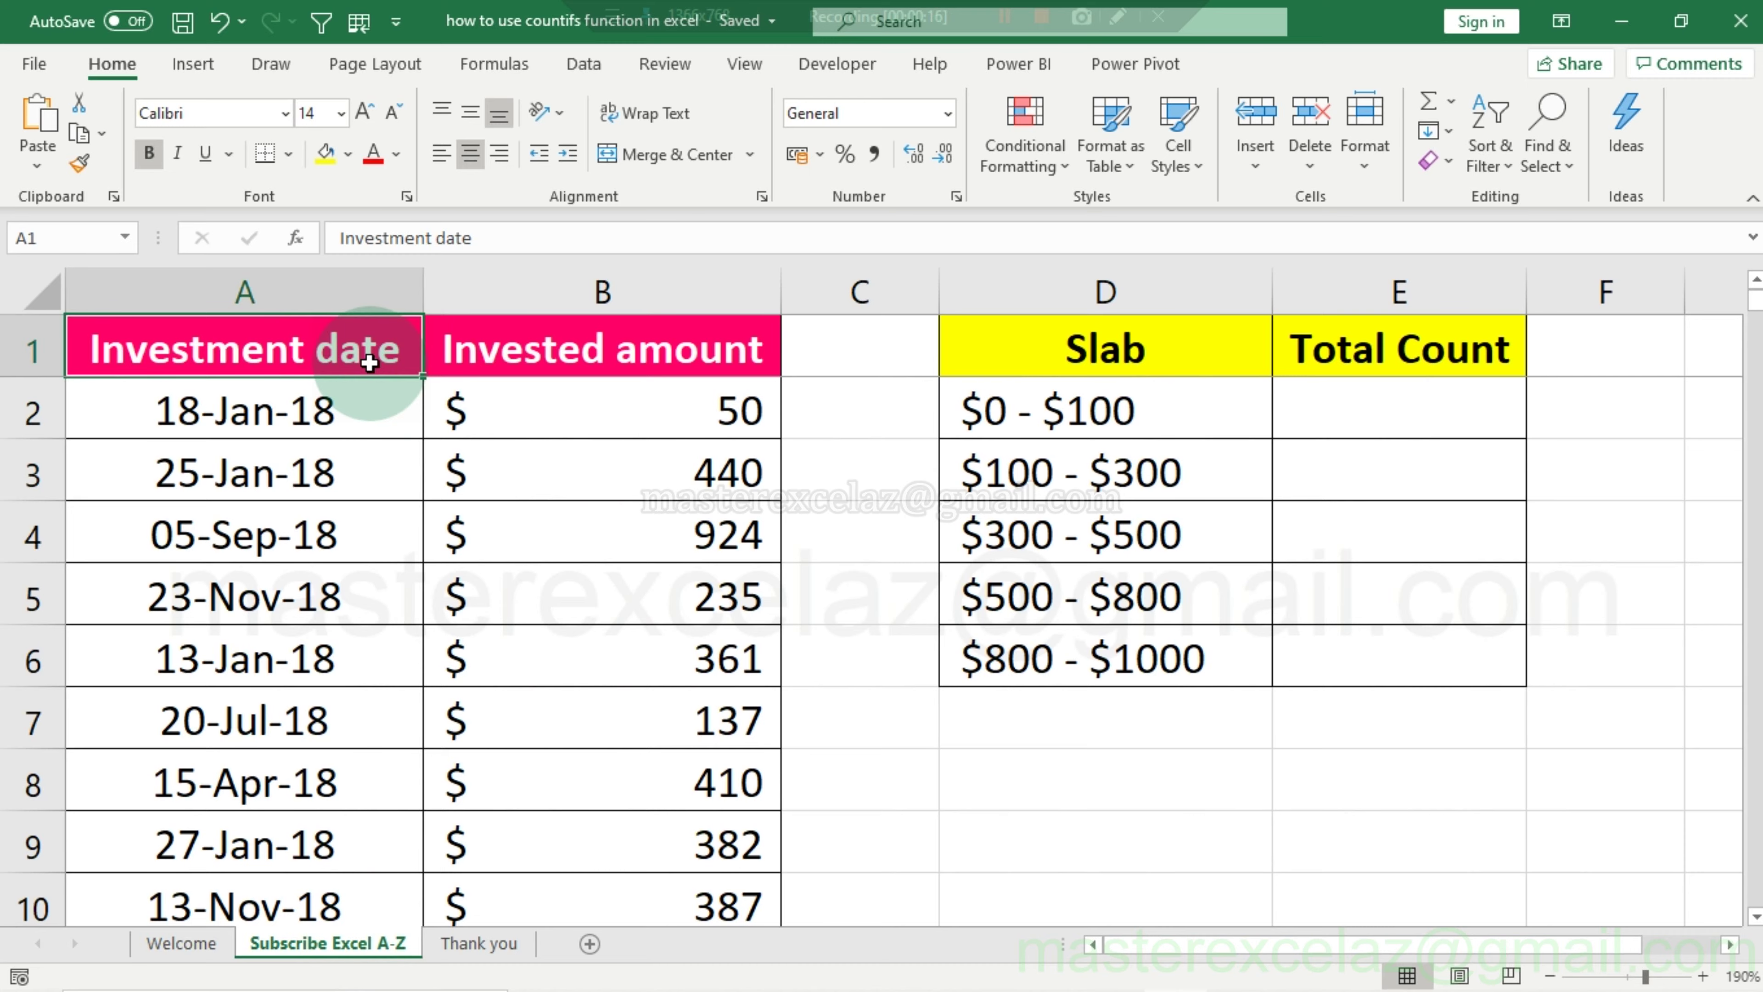
key("ctrl+Down")
left_click(559, 342)
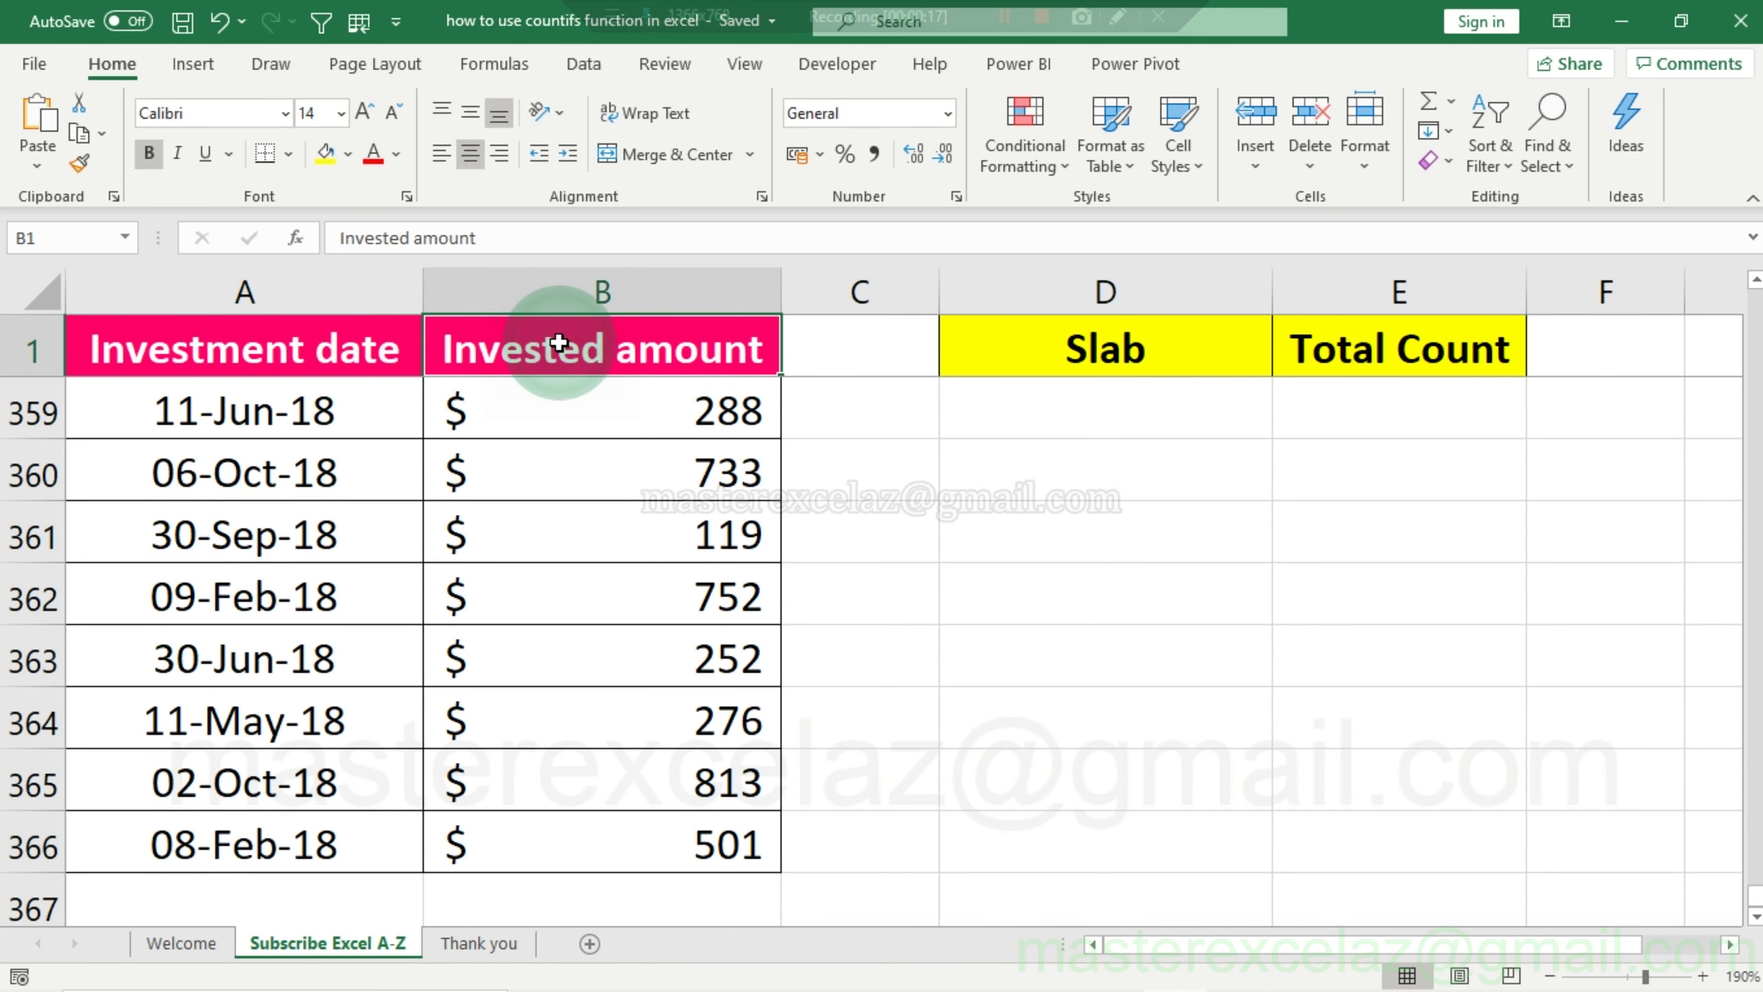
key("ctrl+Down")
left_click(559, 343)
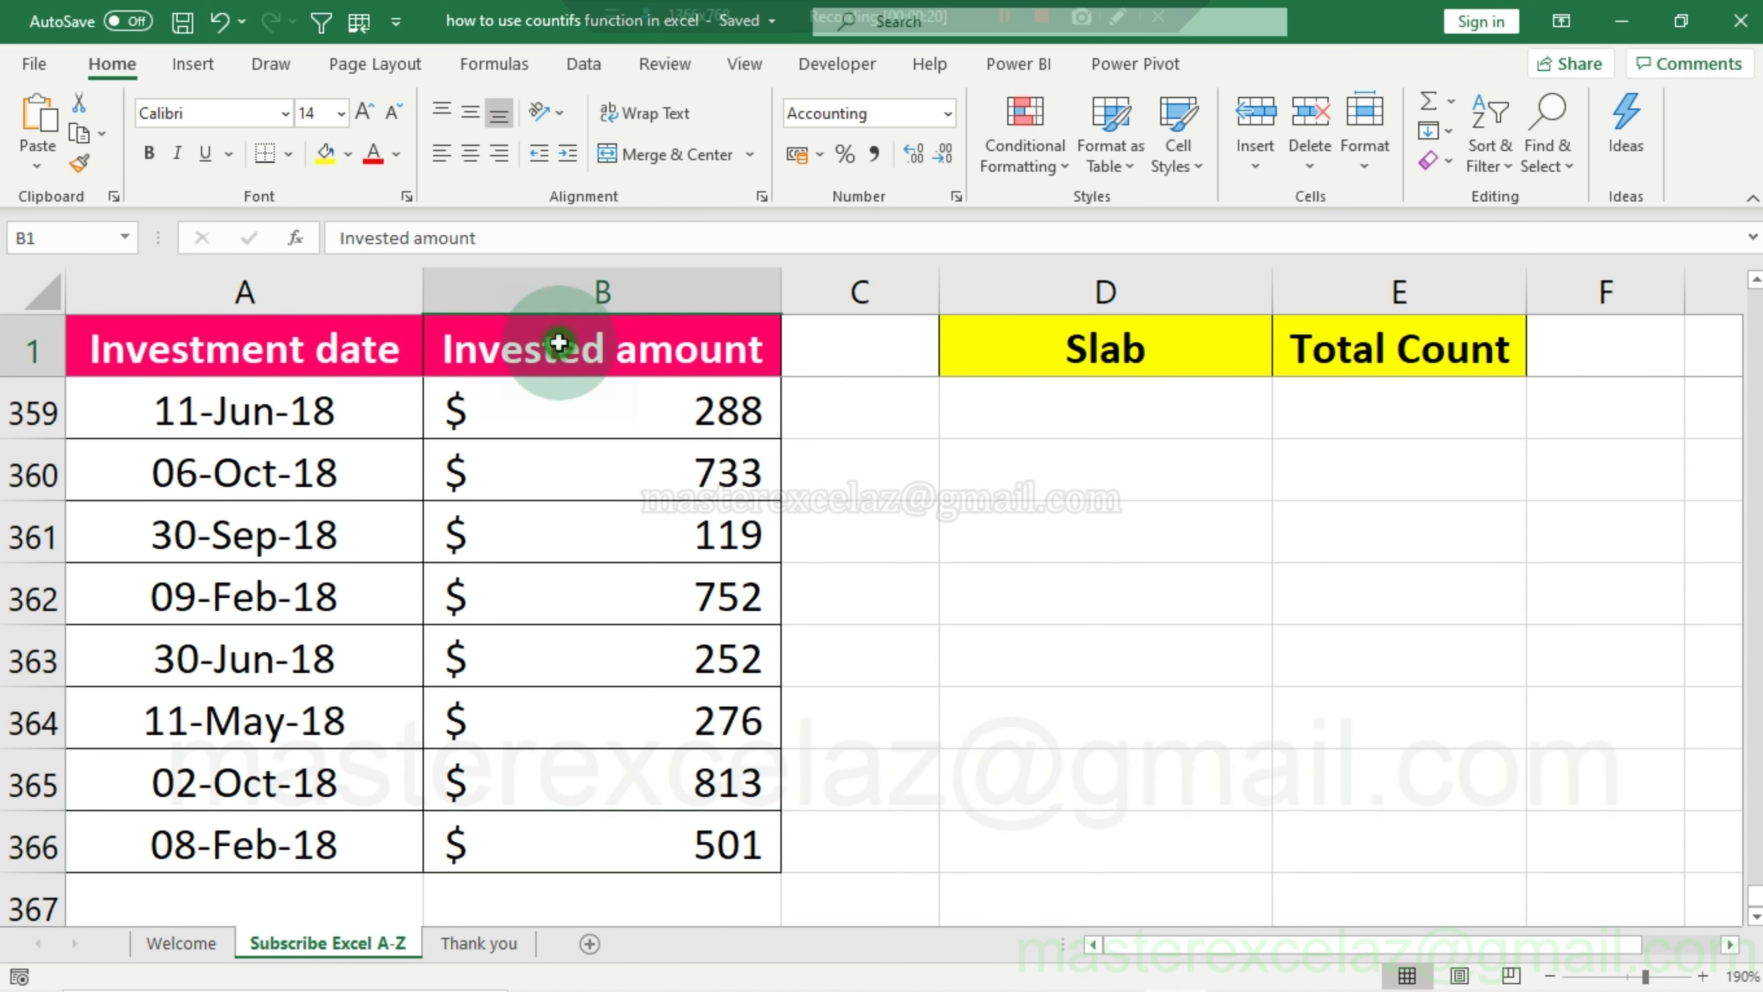
key("Down")
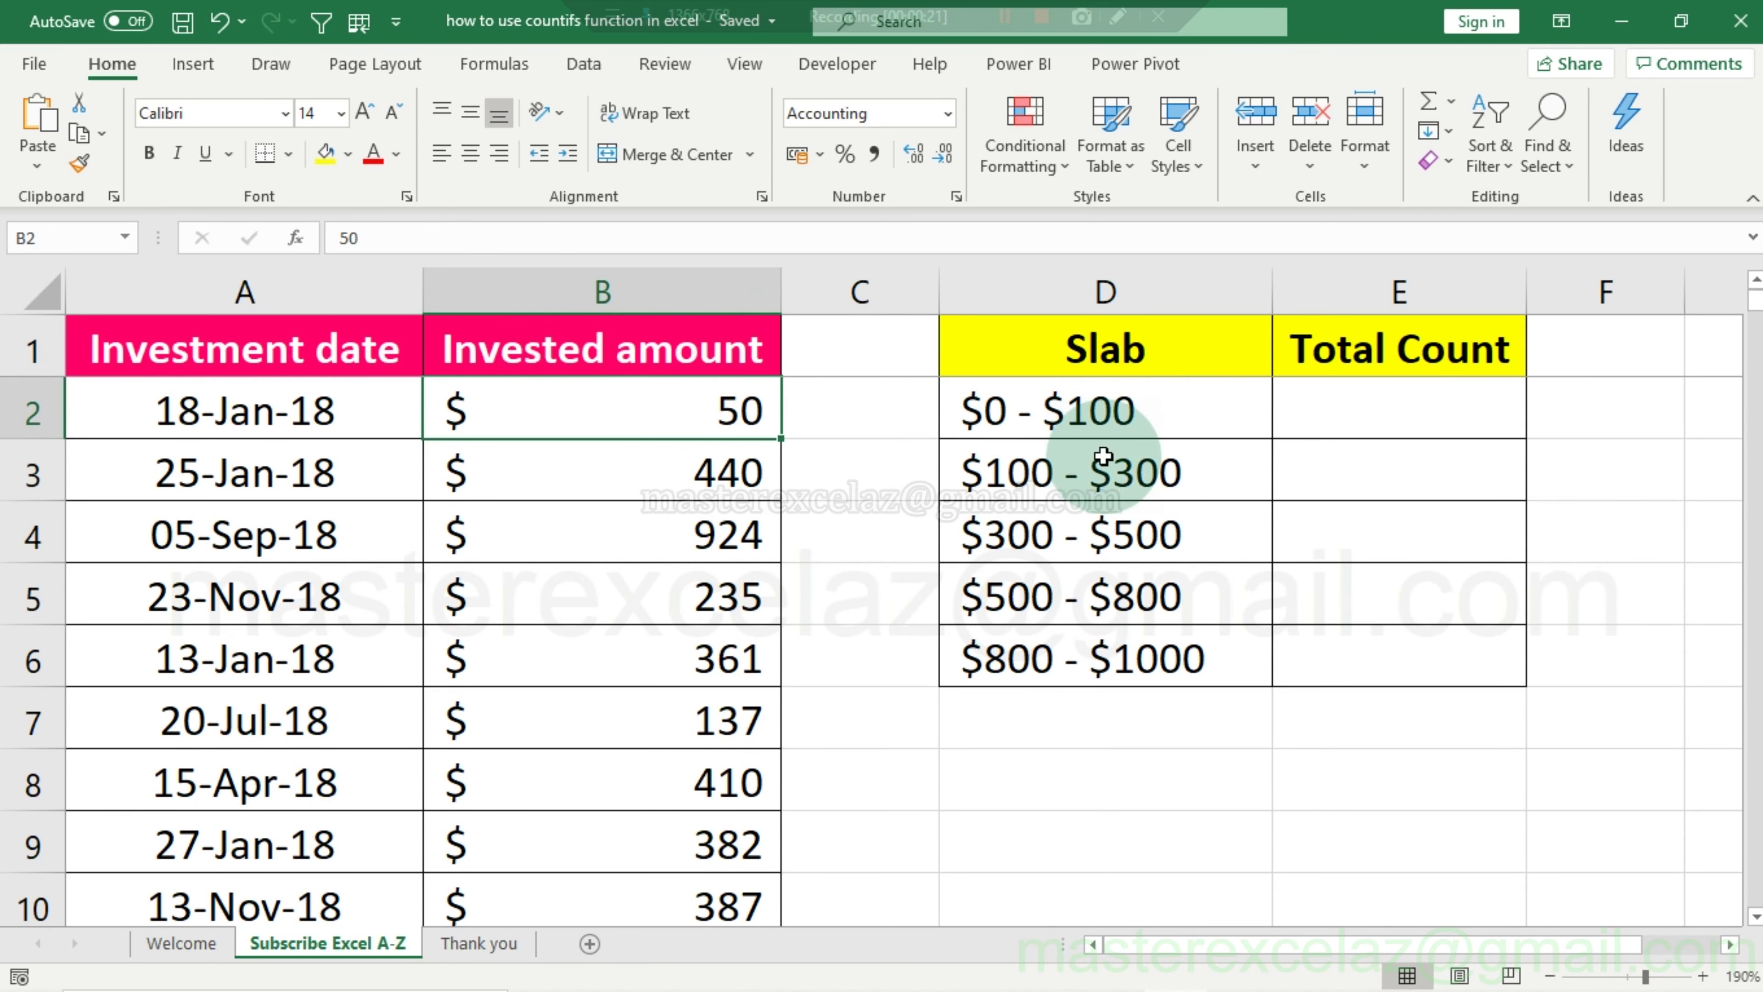
Look over the Slab and Total Count headers of the empty five-slab table.
left_click(1119, 345)
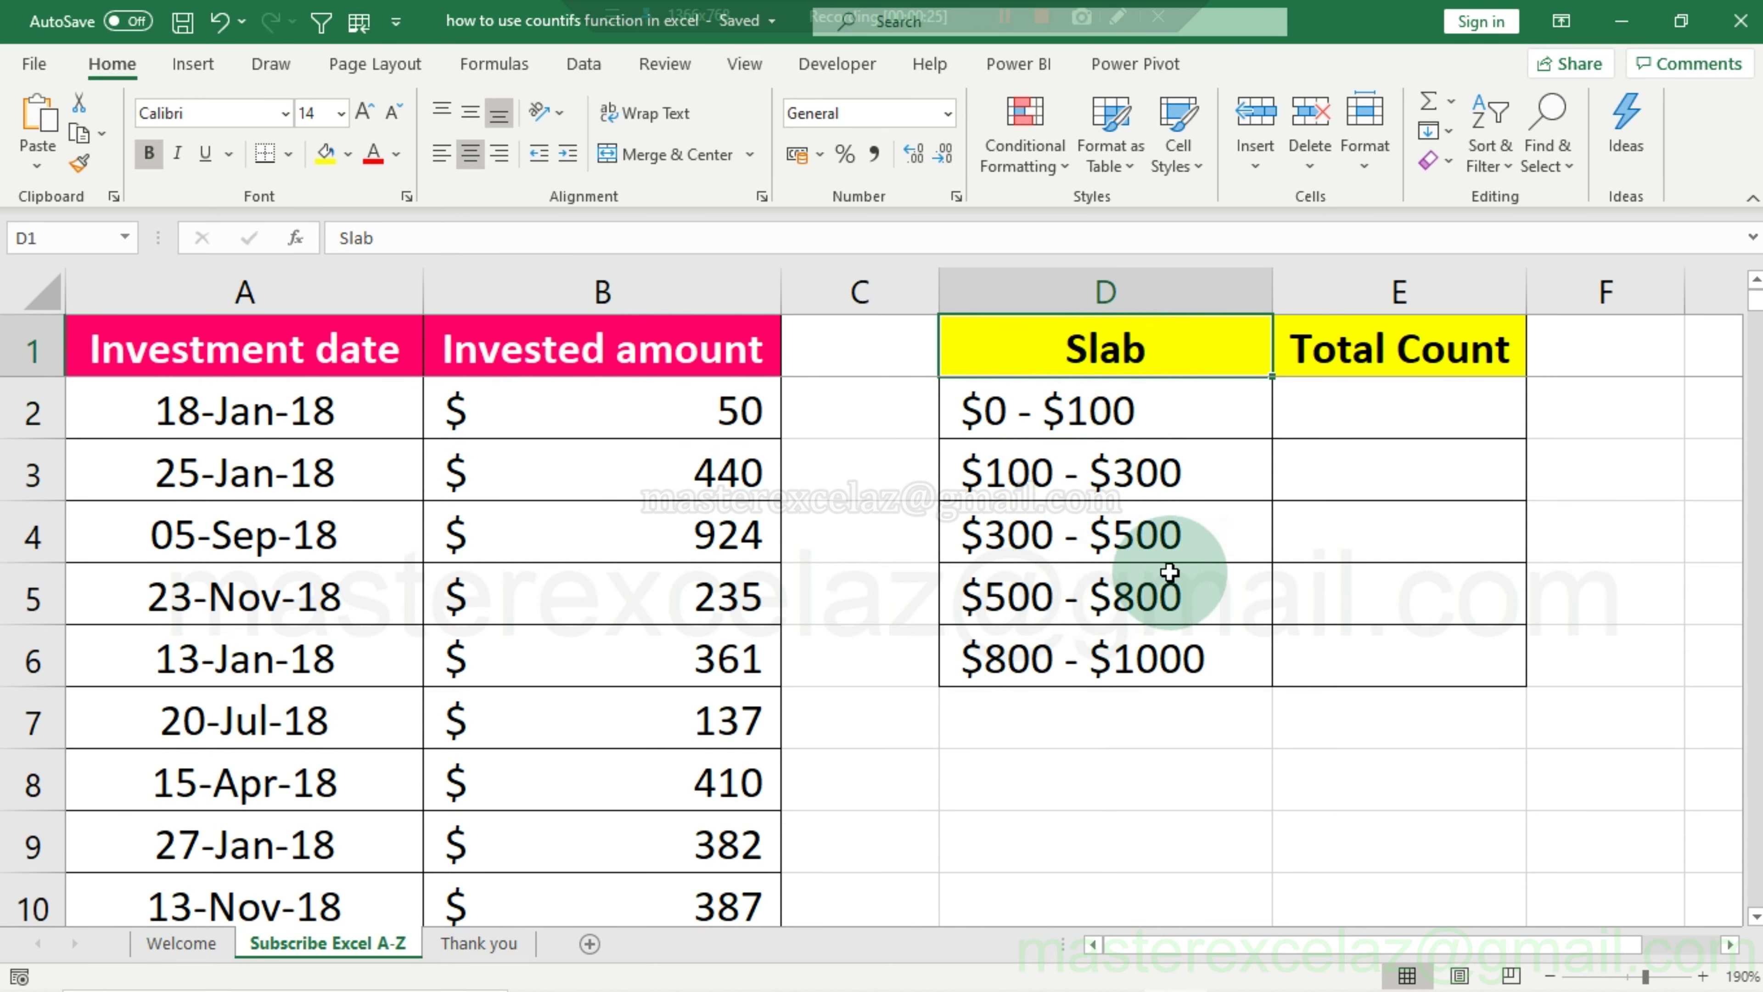
left_click(1386, 358)
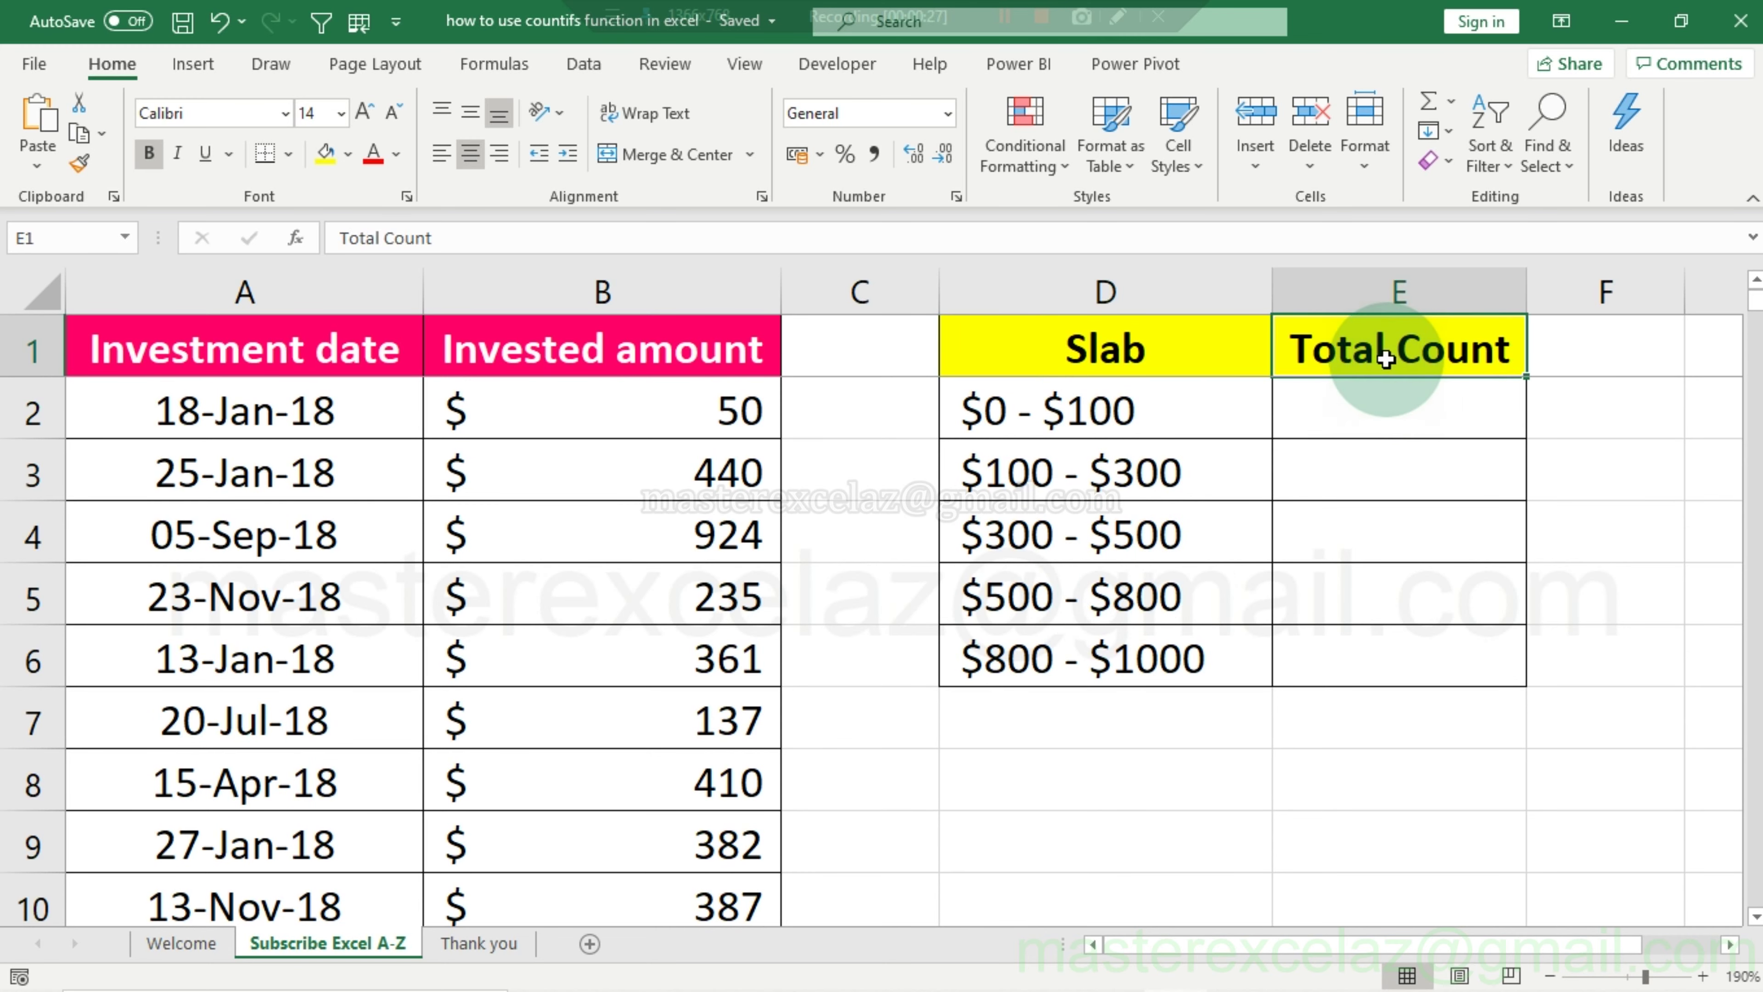
key("Right")
key("Right")
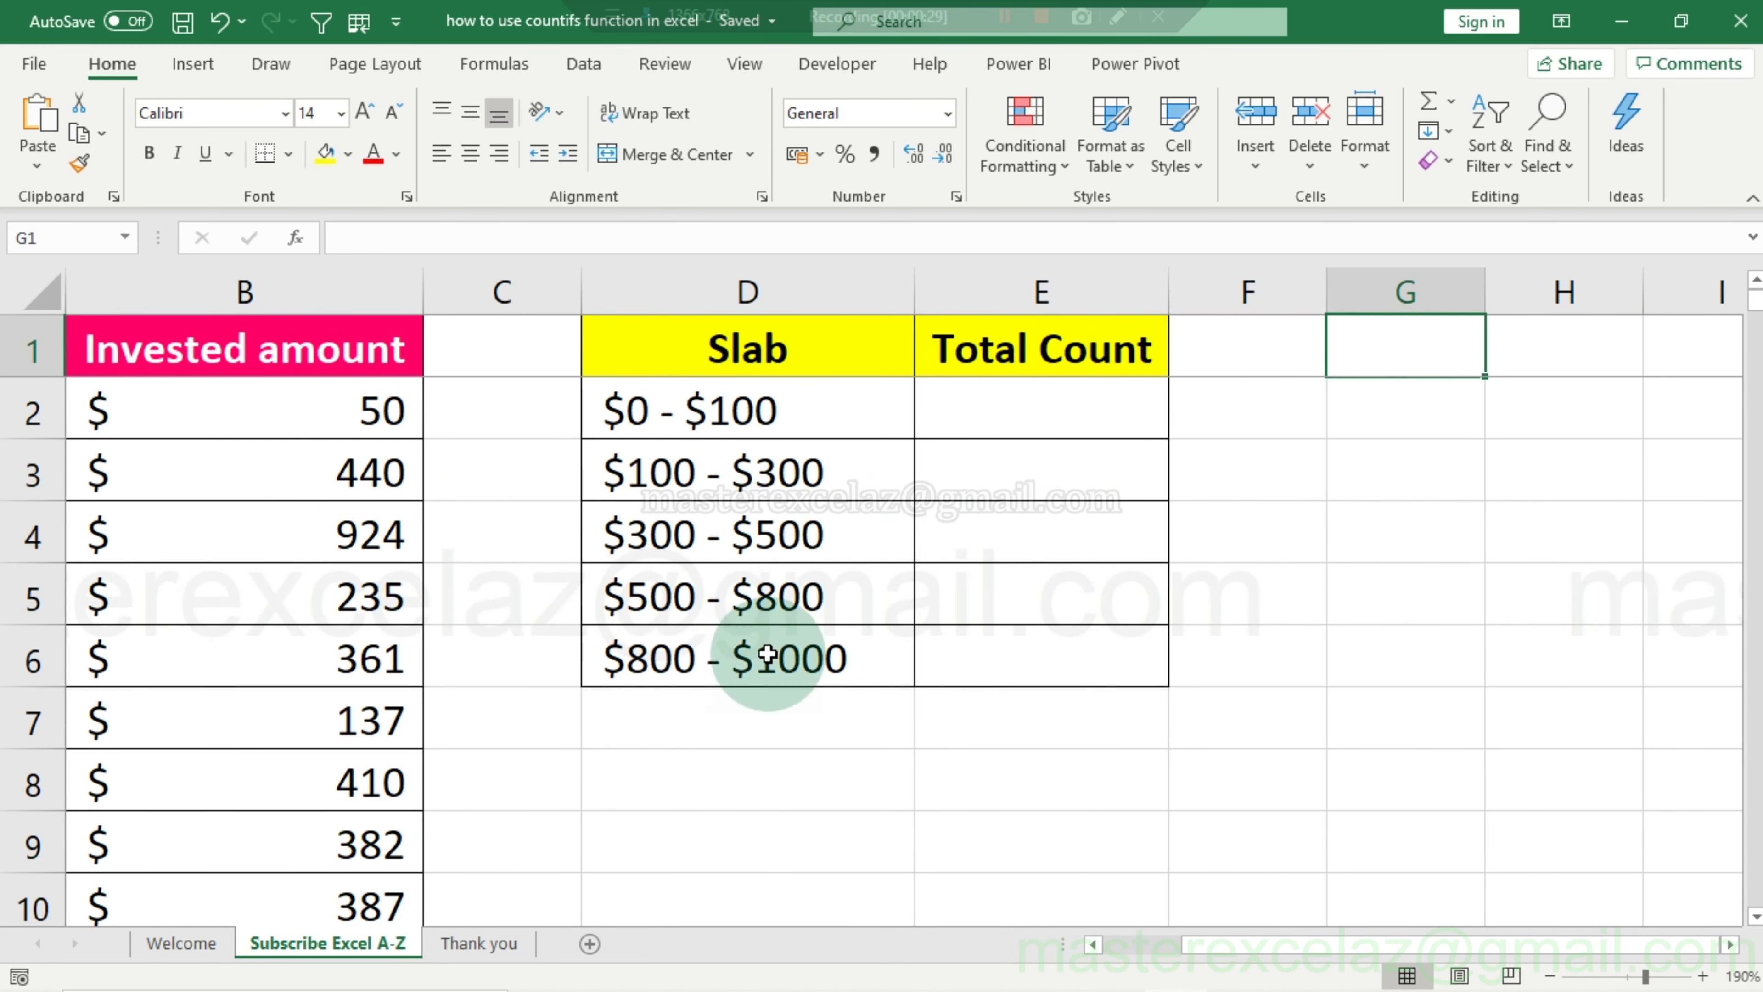
Highlight $0 in the $0 - $100 slab in D2 in yellow, then select helper cell D8.
left_click(769, 427)
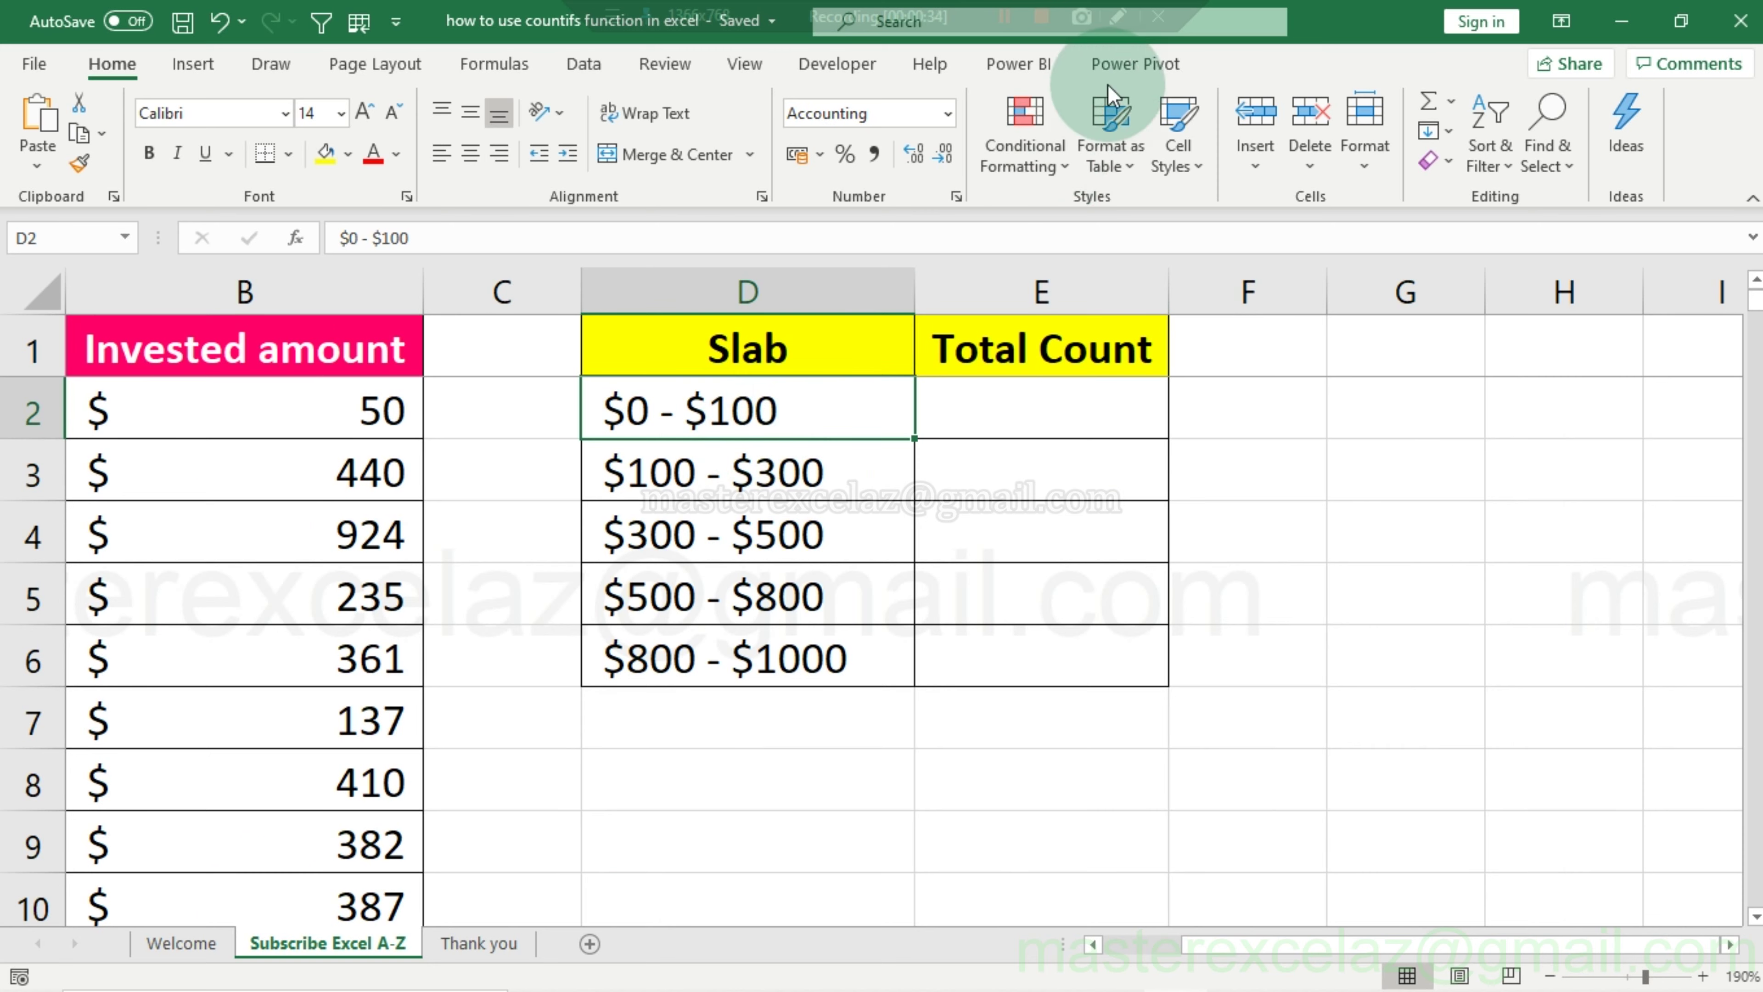
left_click(1119, 19)
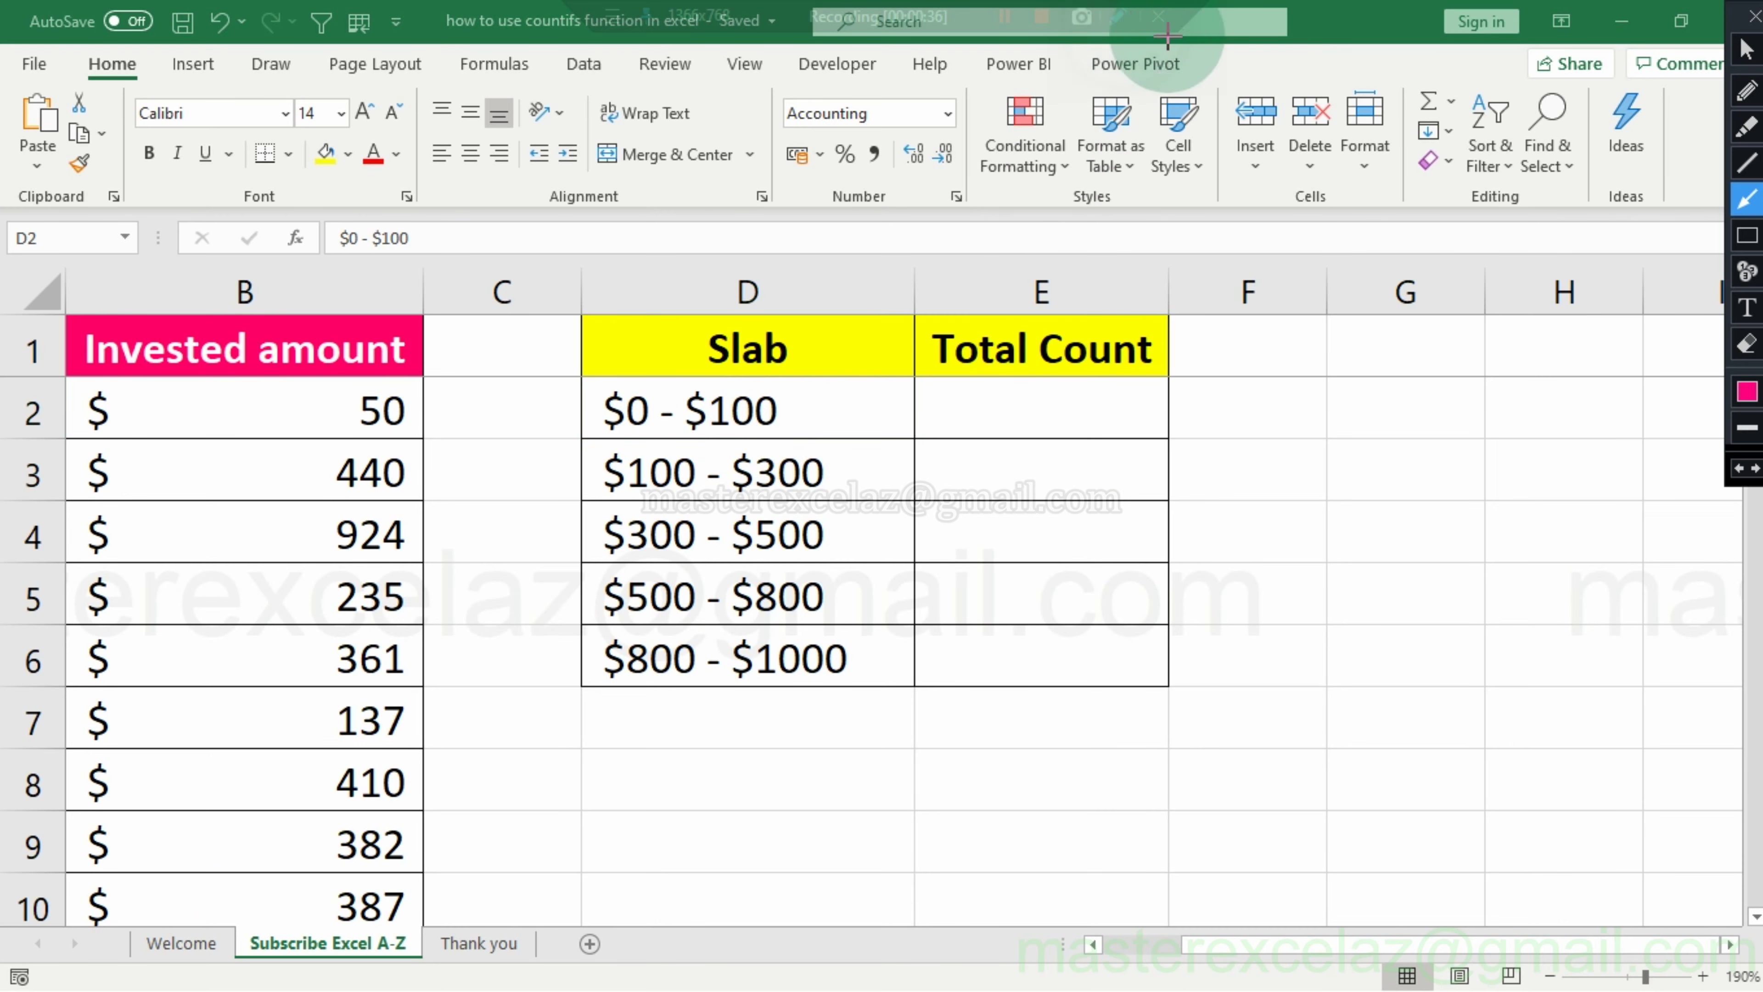
left_click(1746, 127)
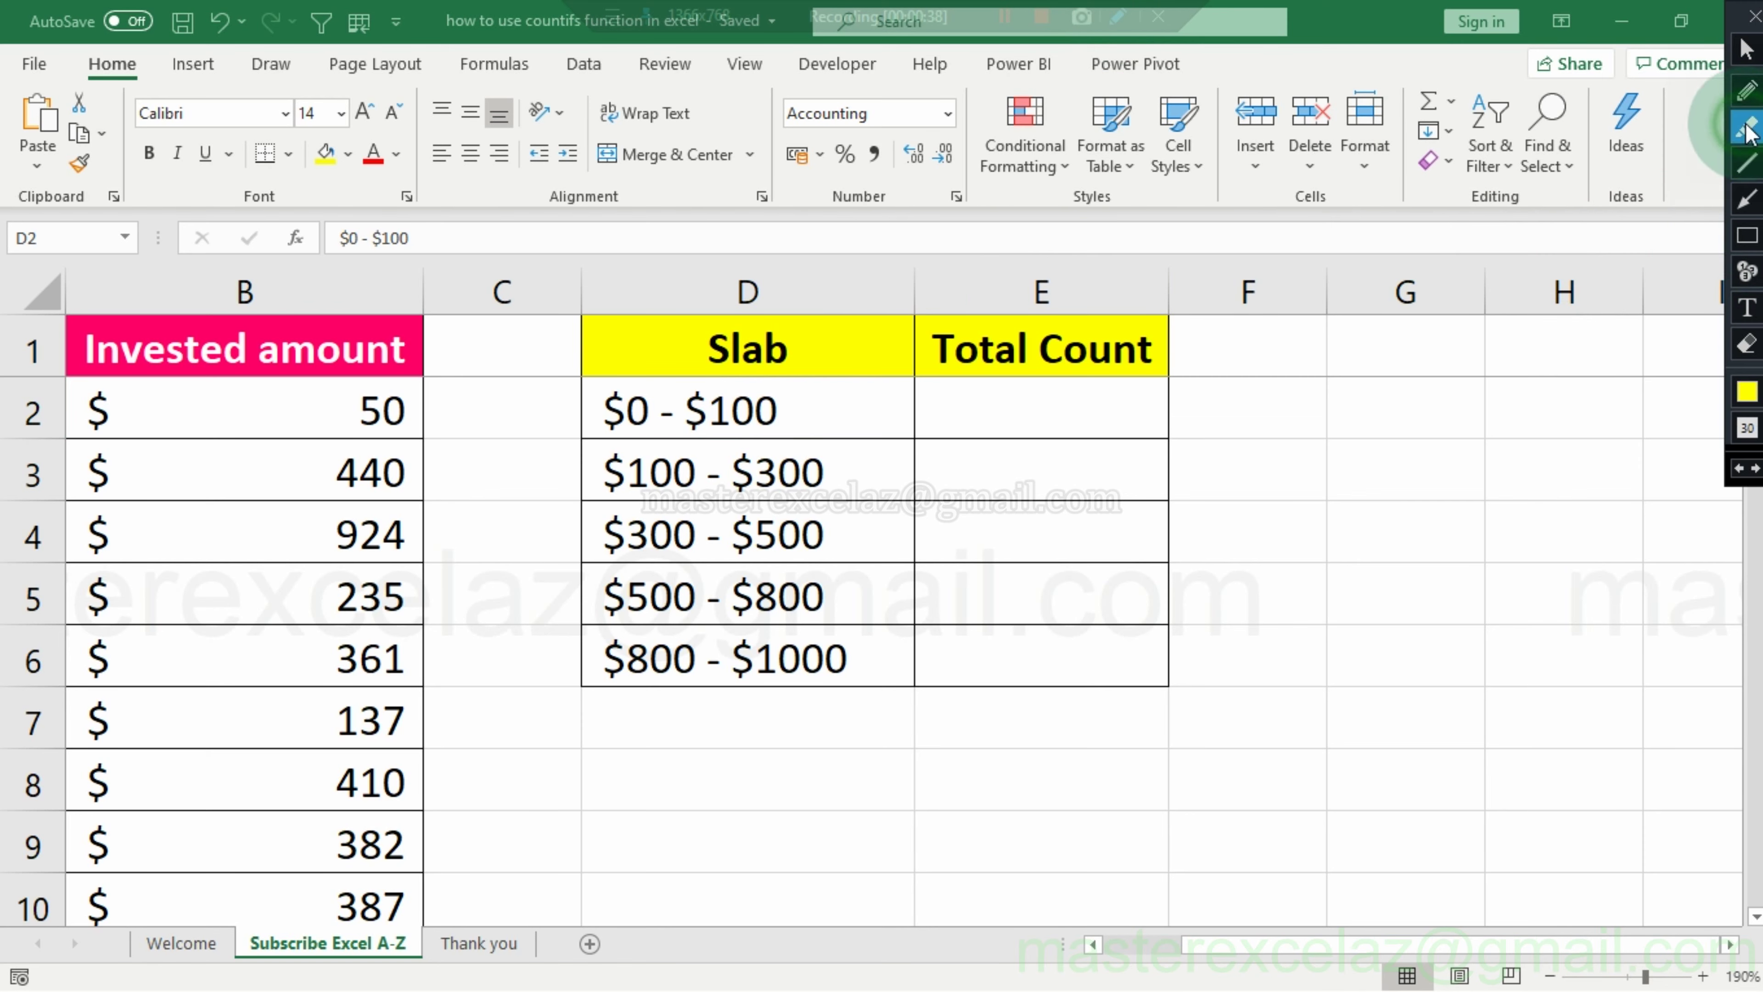
left_click_drag(593, 413, 639, 417)
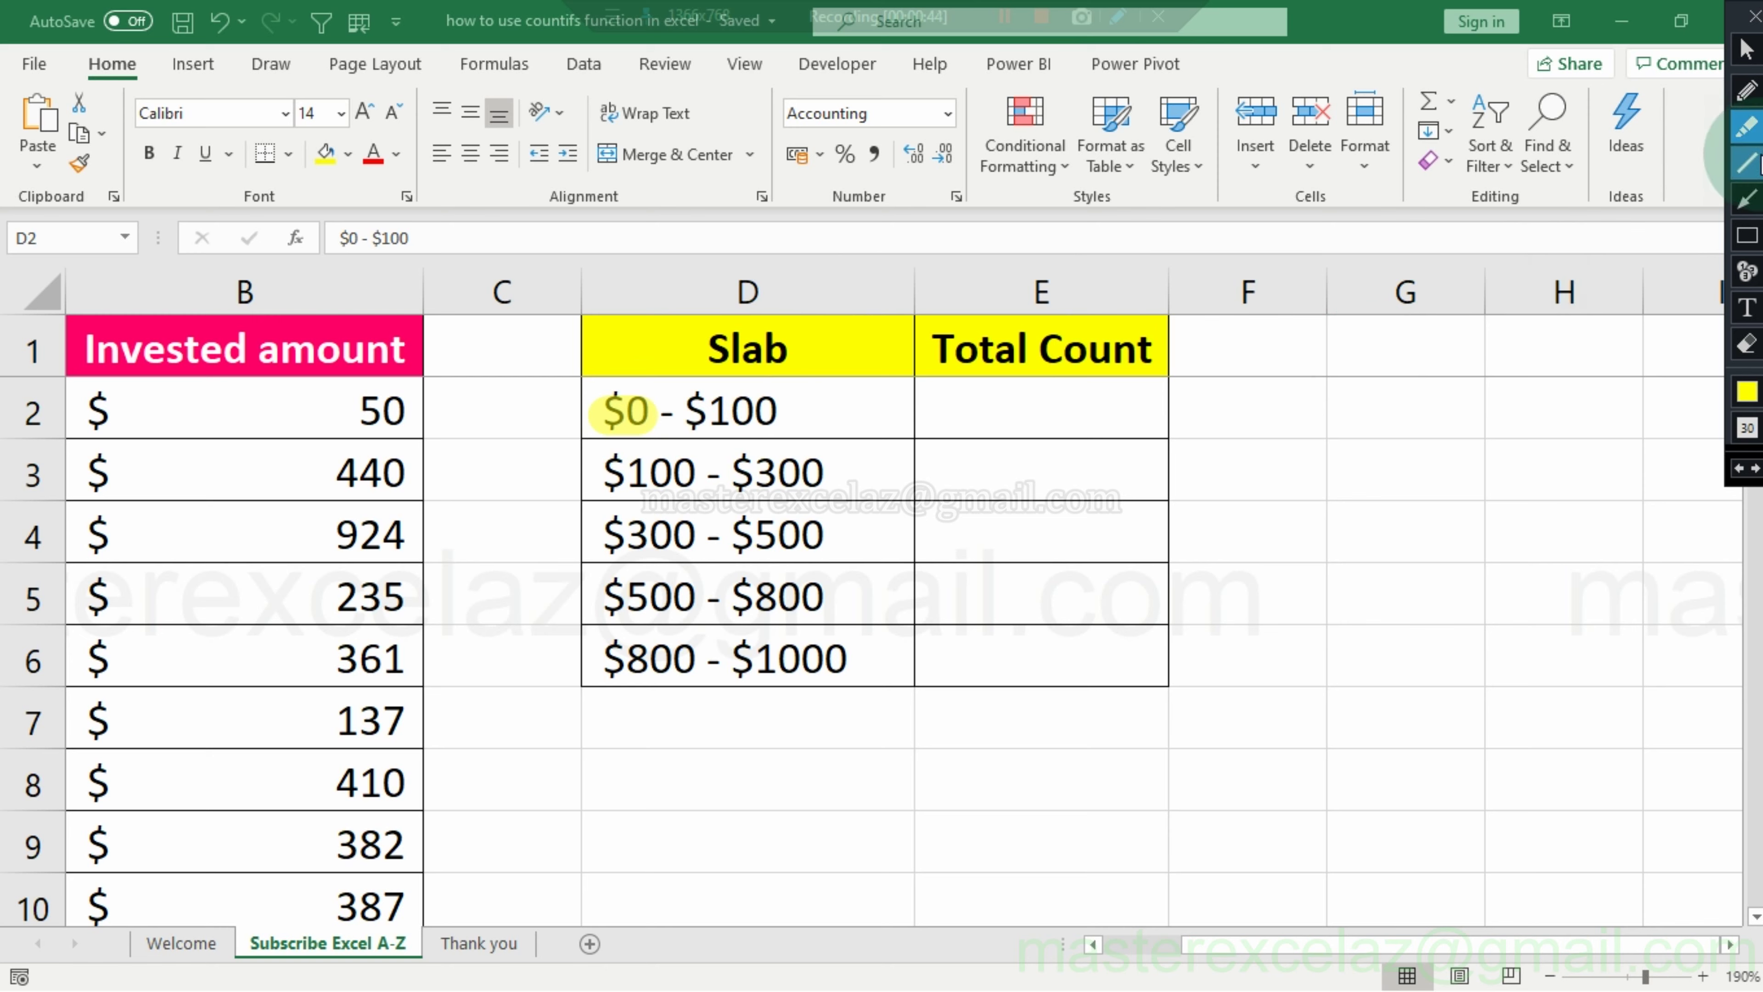
left_click(1748, 50)
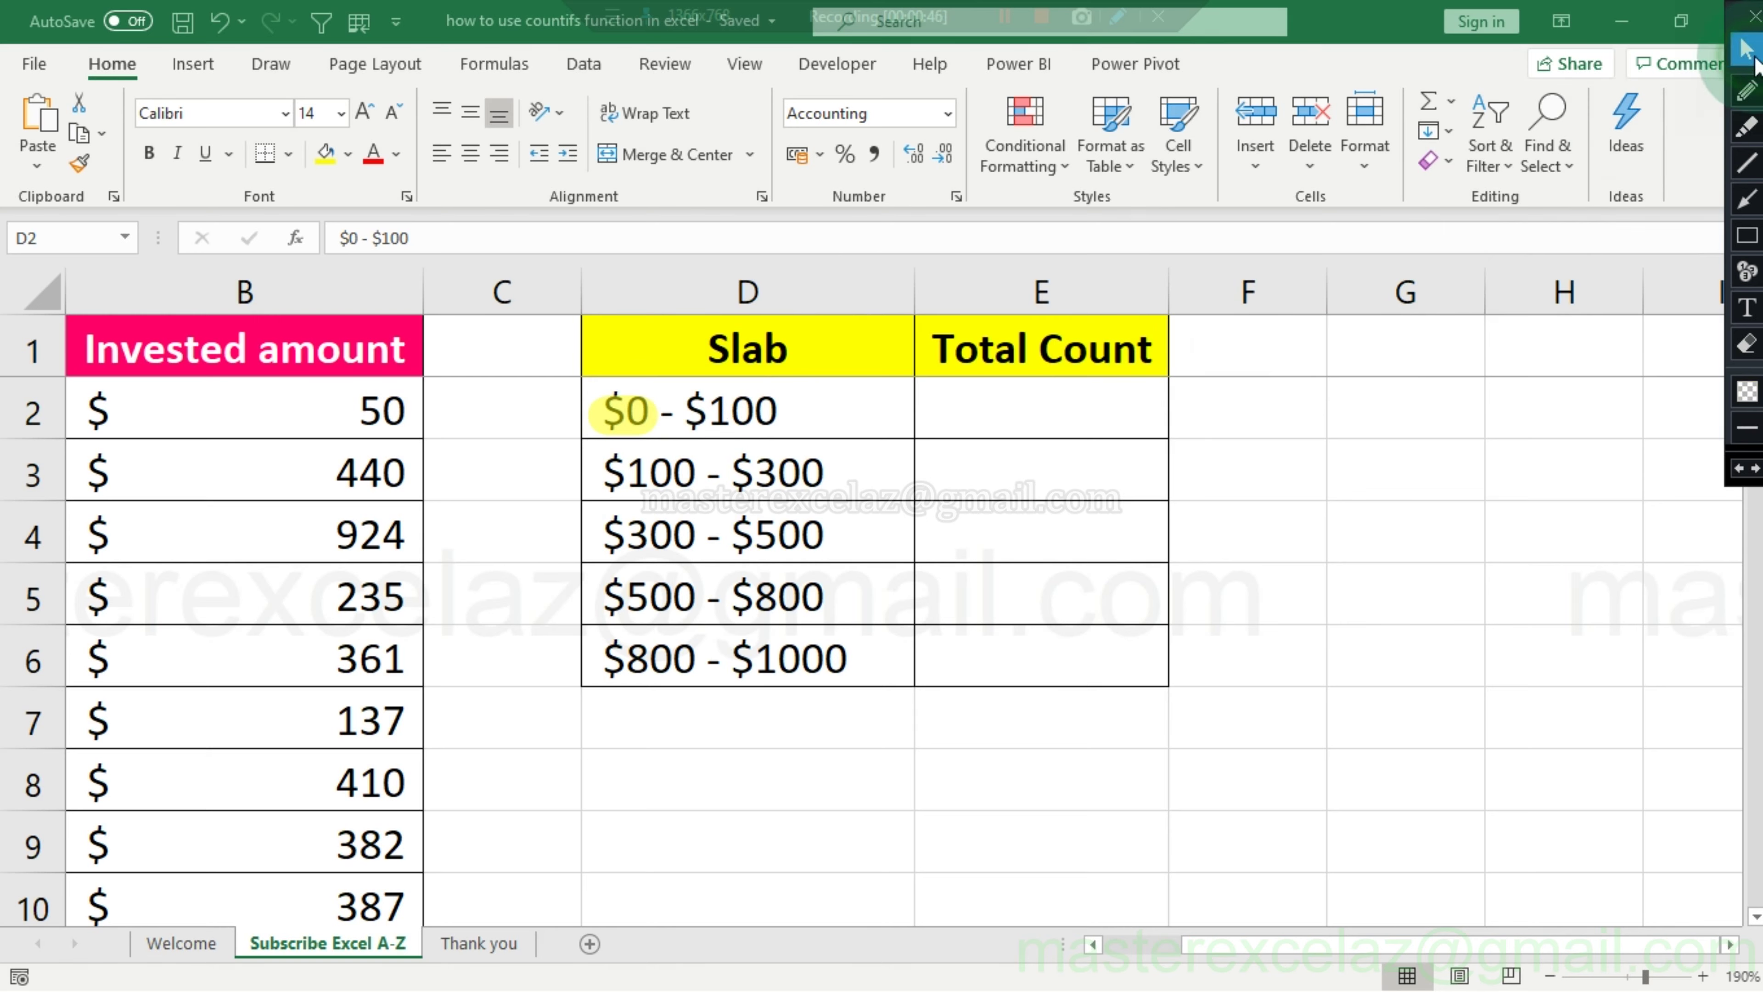
left_click(653, 790)
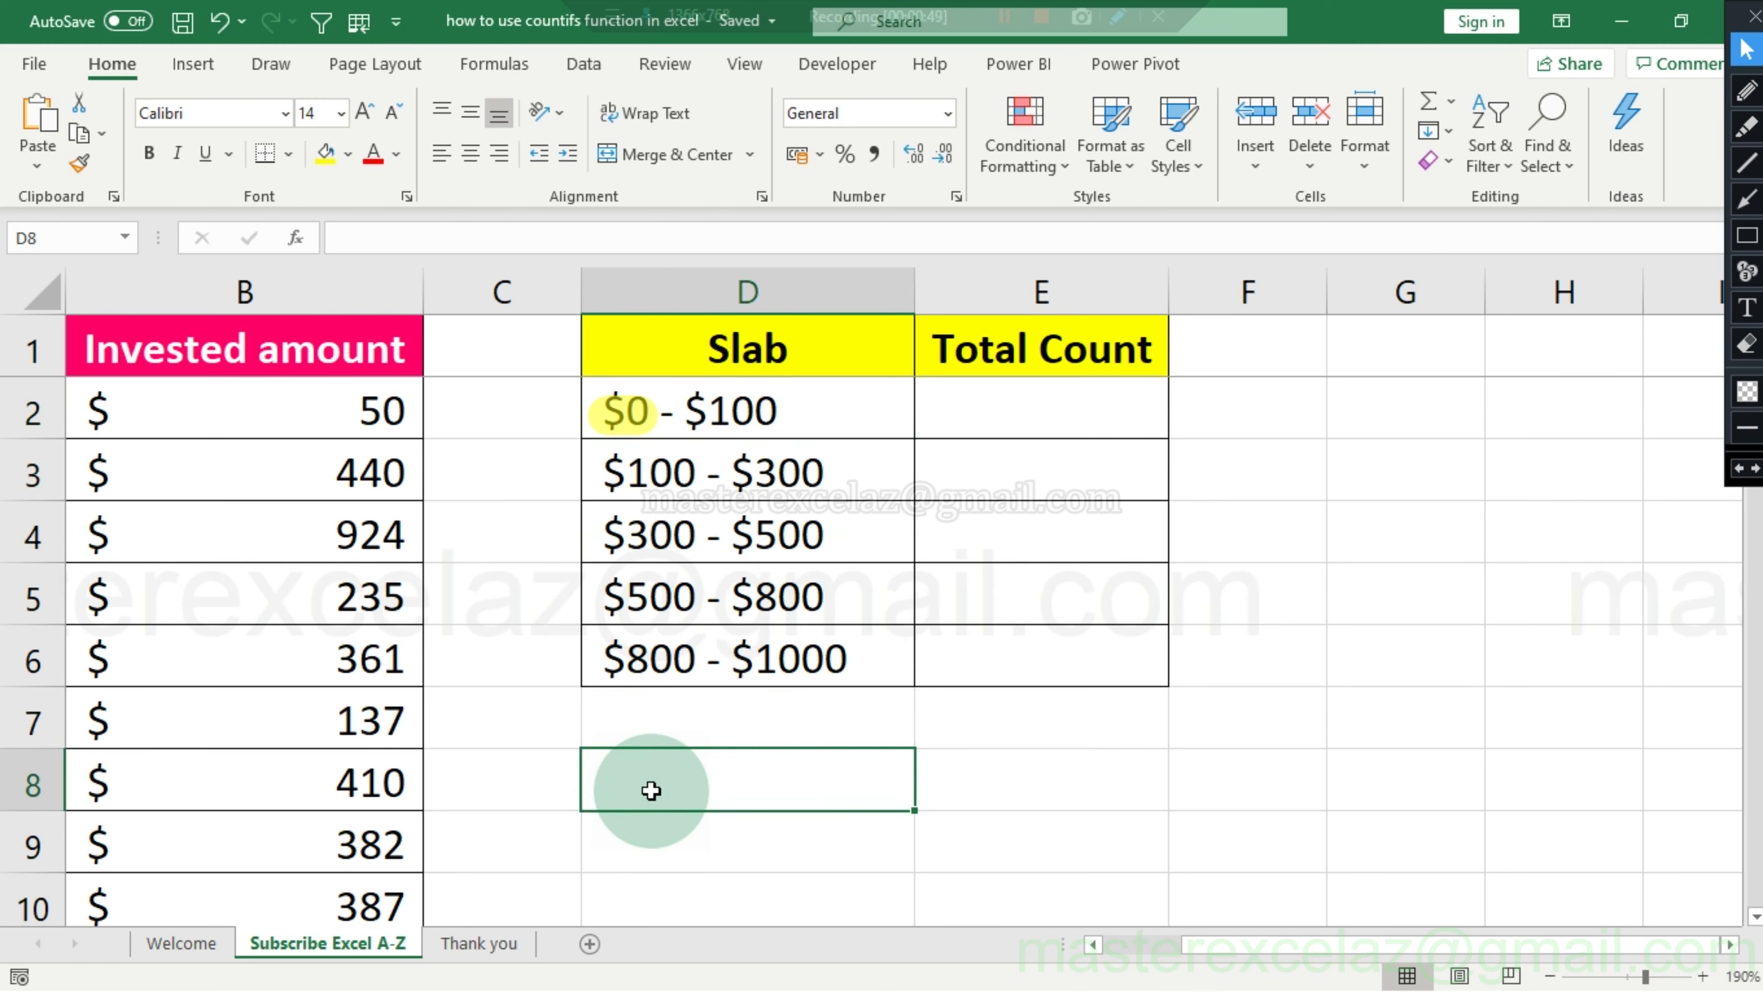
Type =LEFT(D2,FIND("-",D2)) into D8 to take D2's slab text up to the dash.
type("=LE")
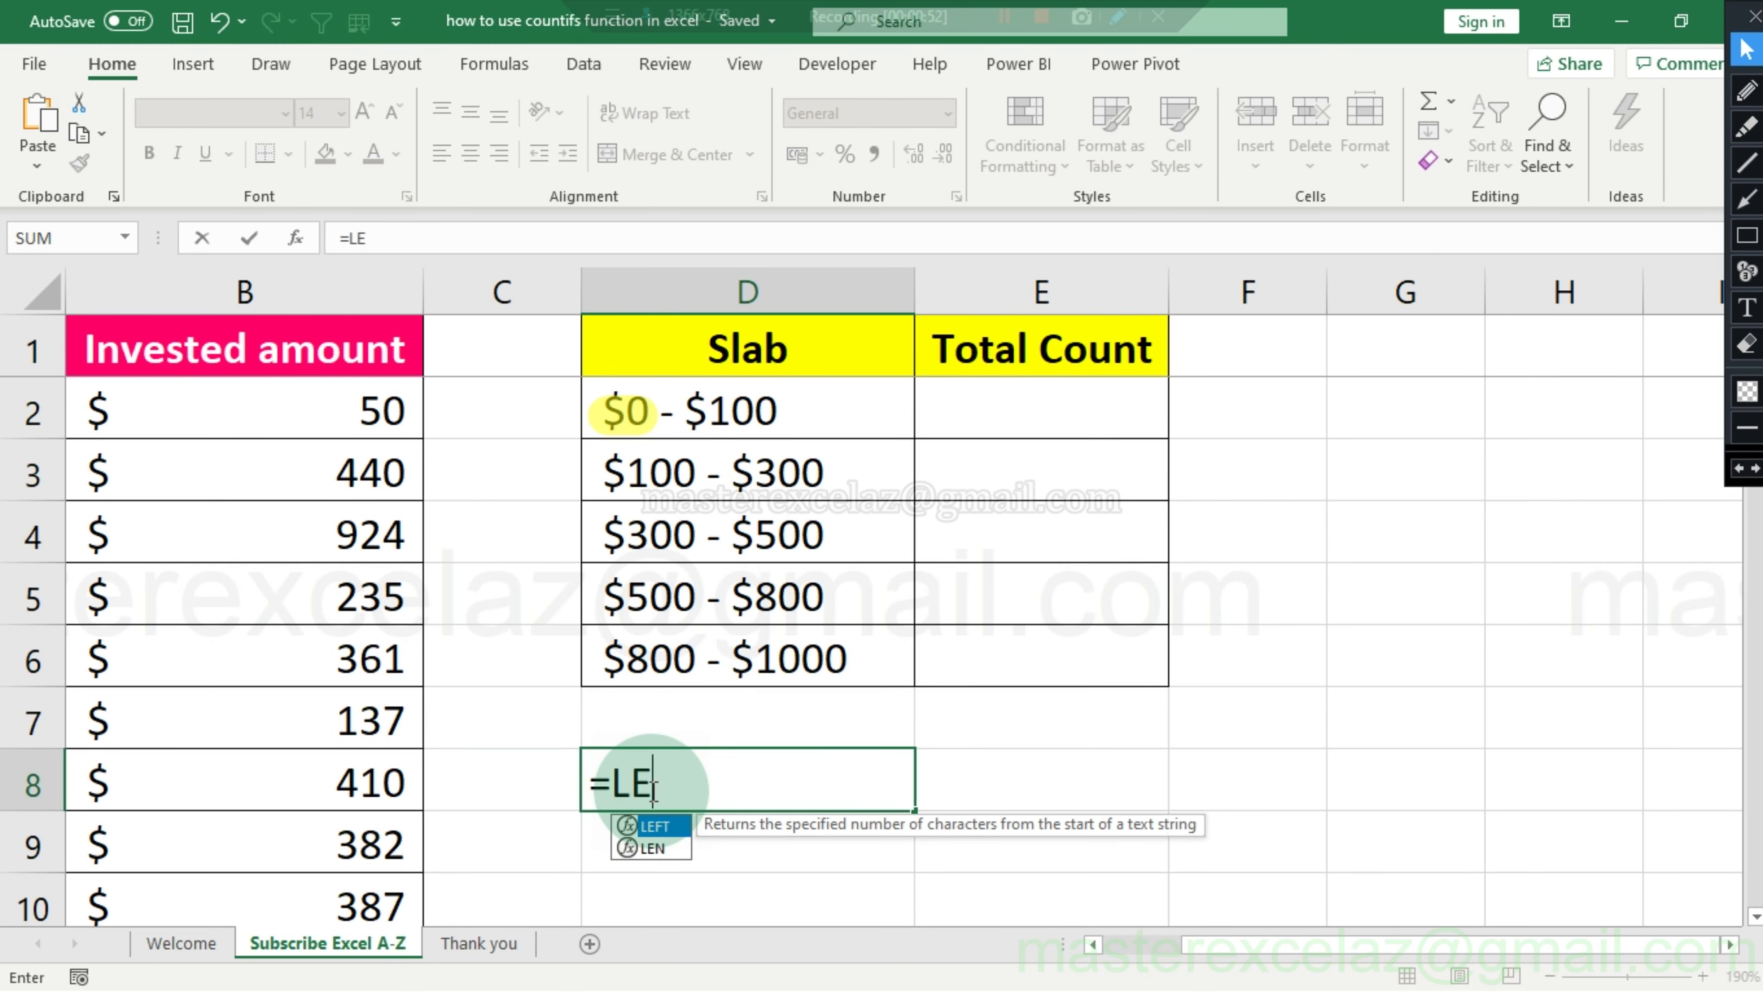
type("FT")
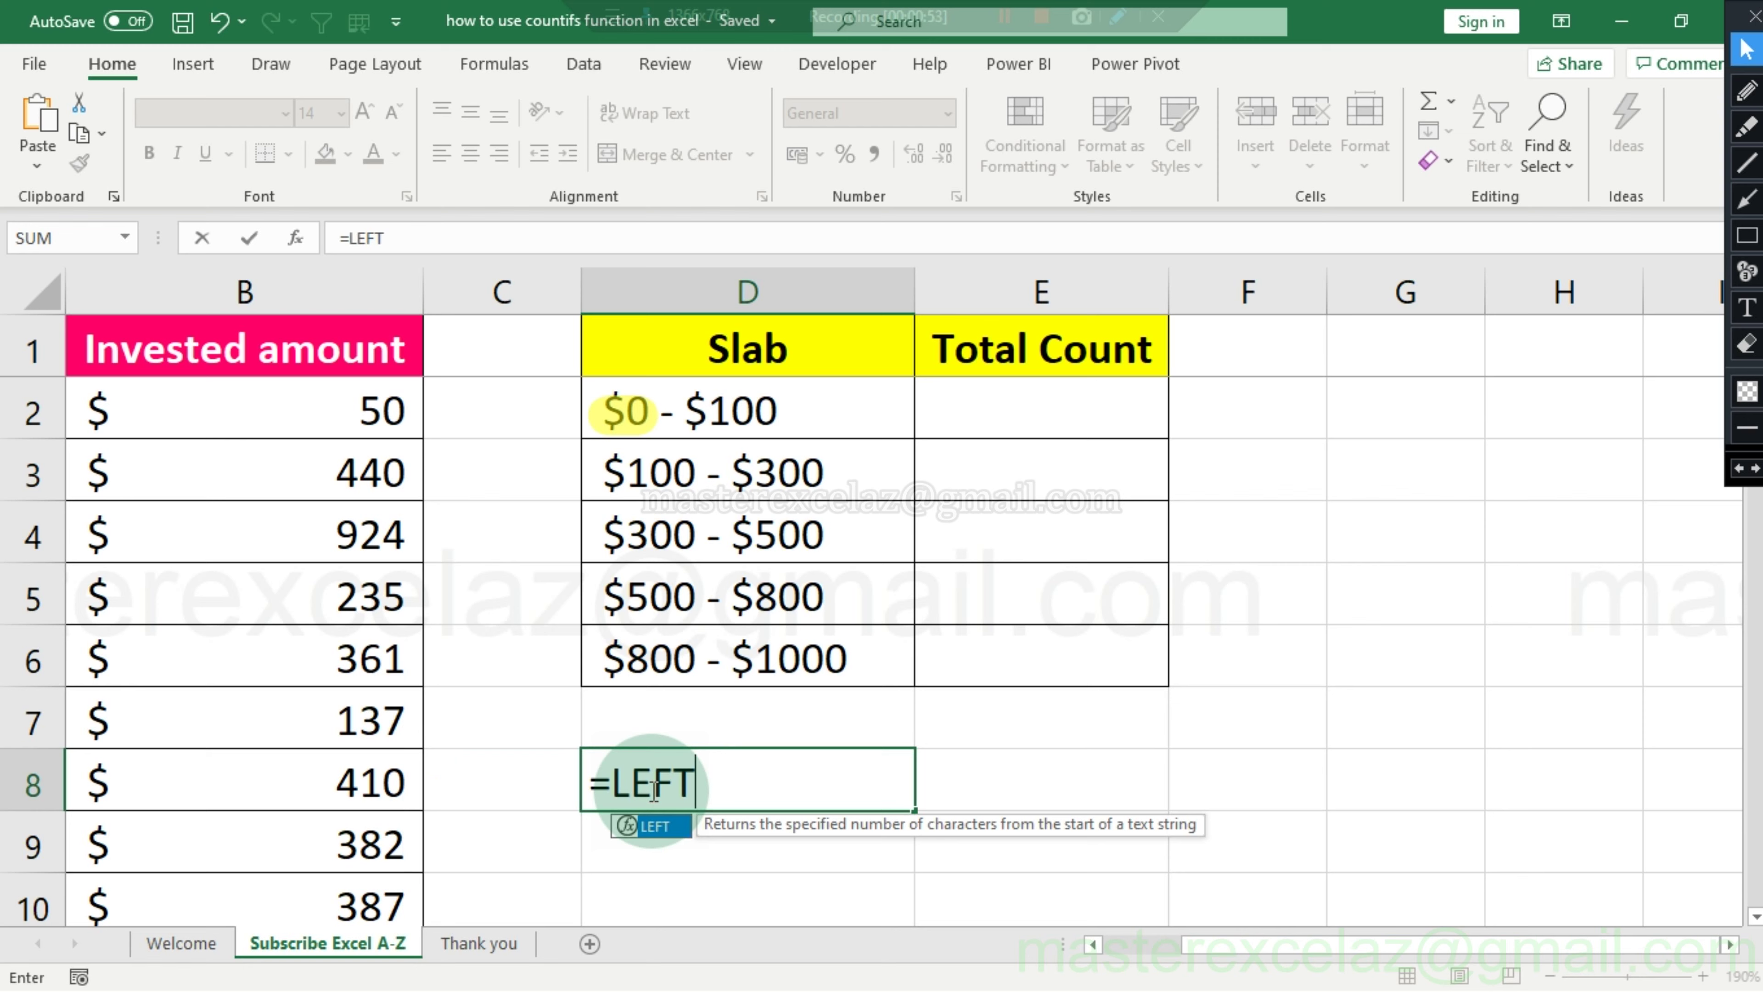
type("(")
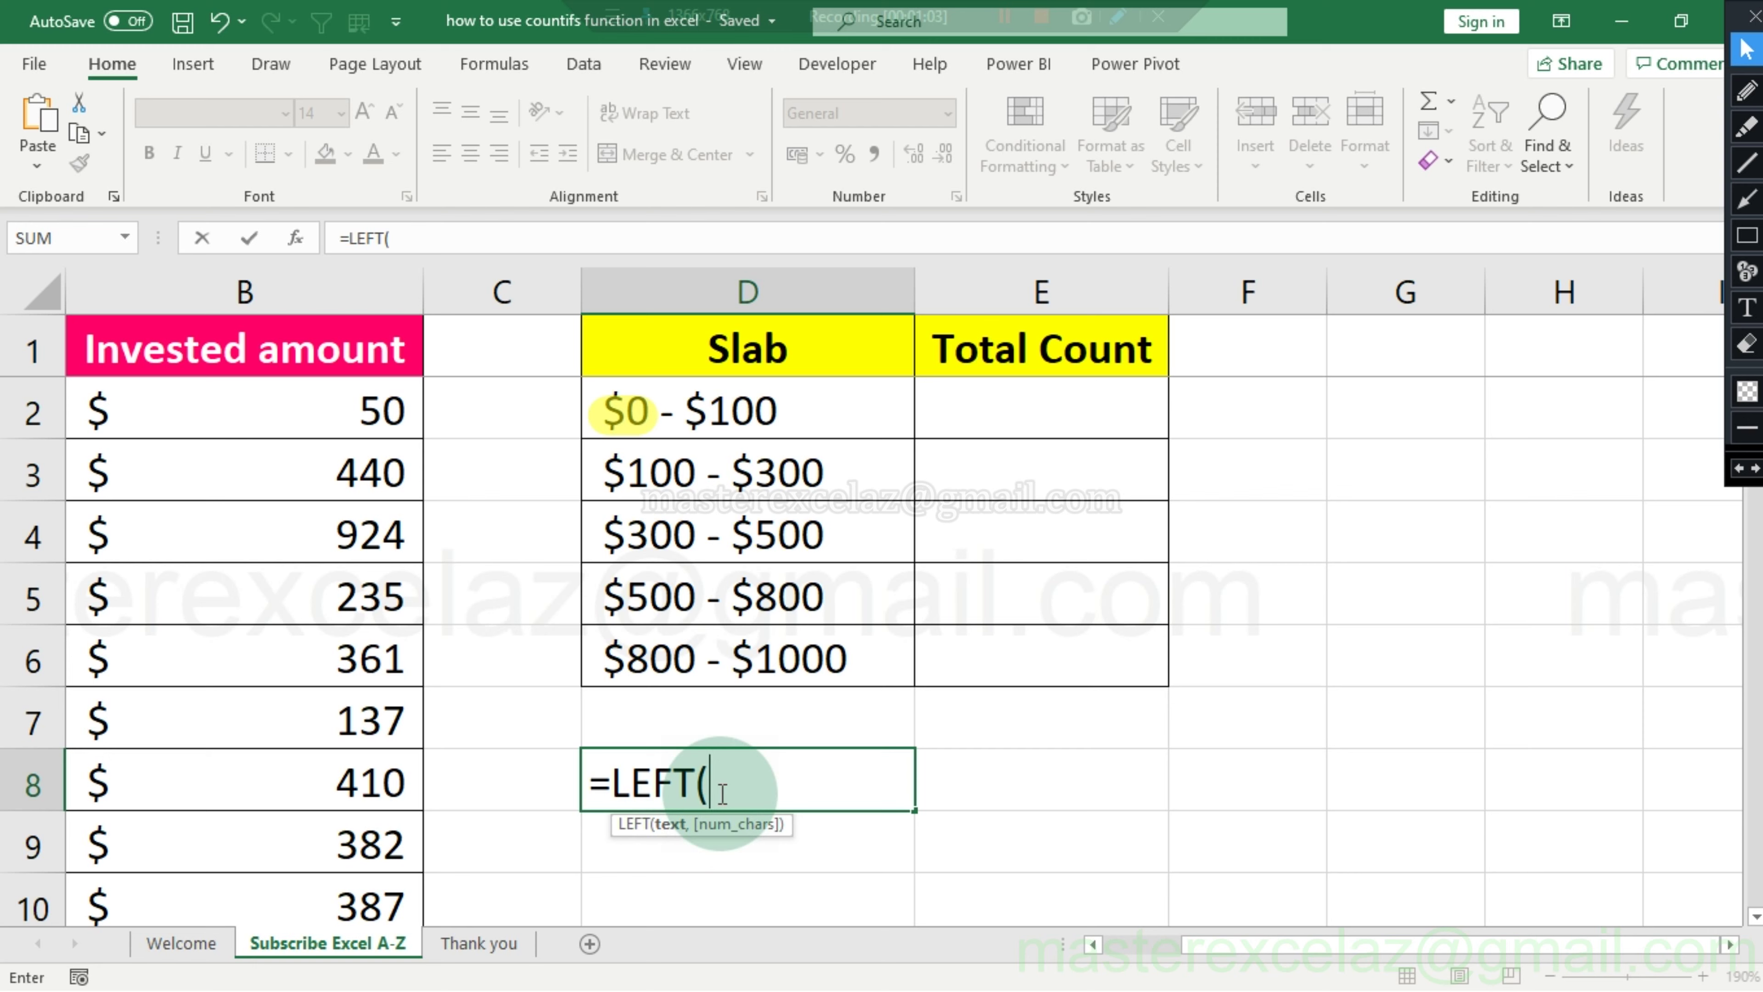
left_click(639, 412)
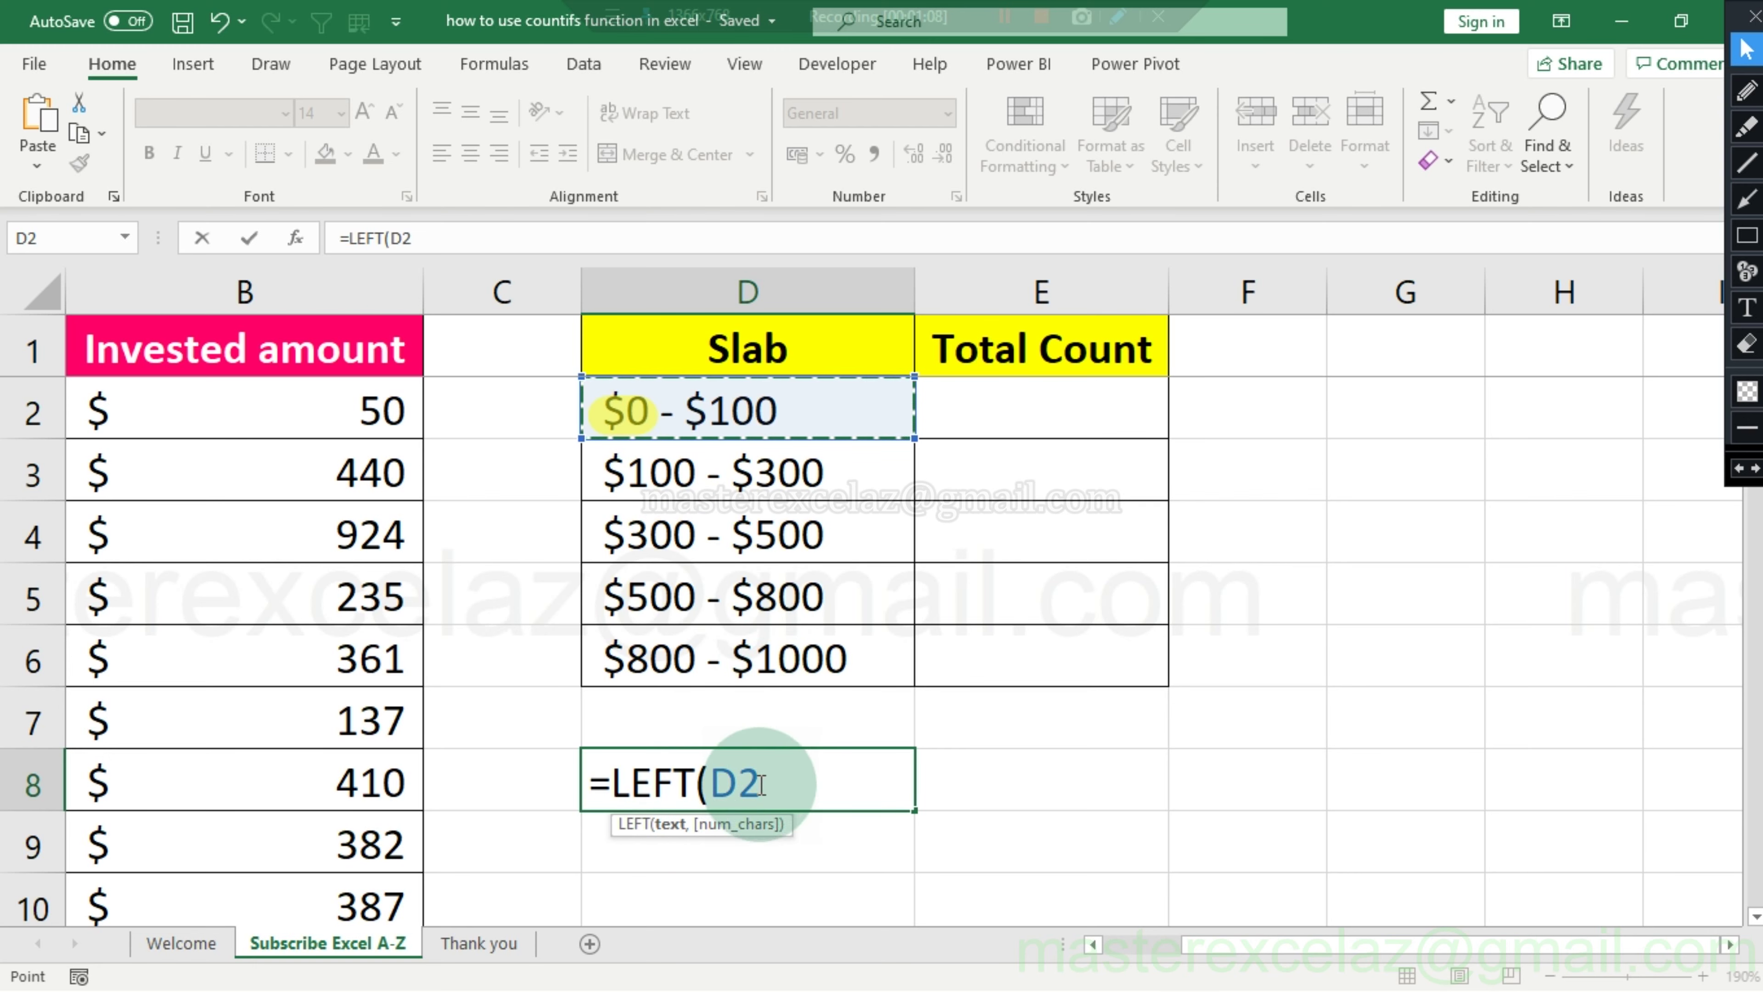
type(",")
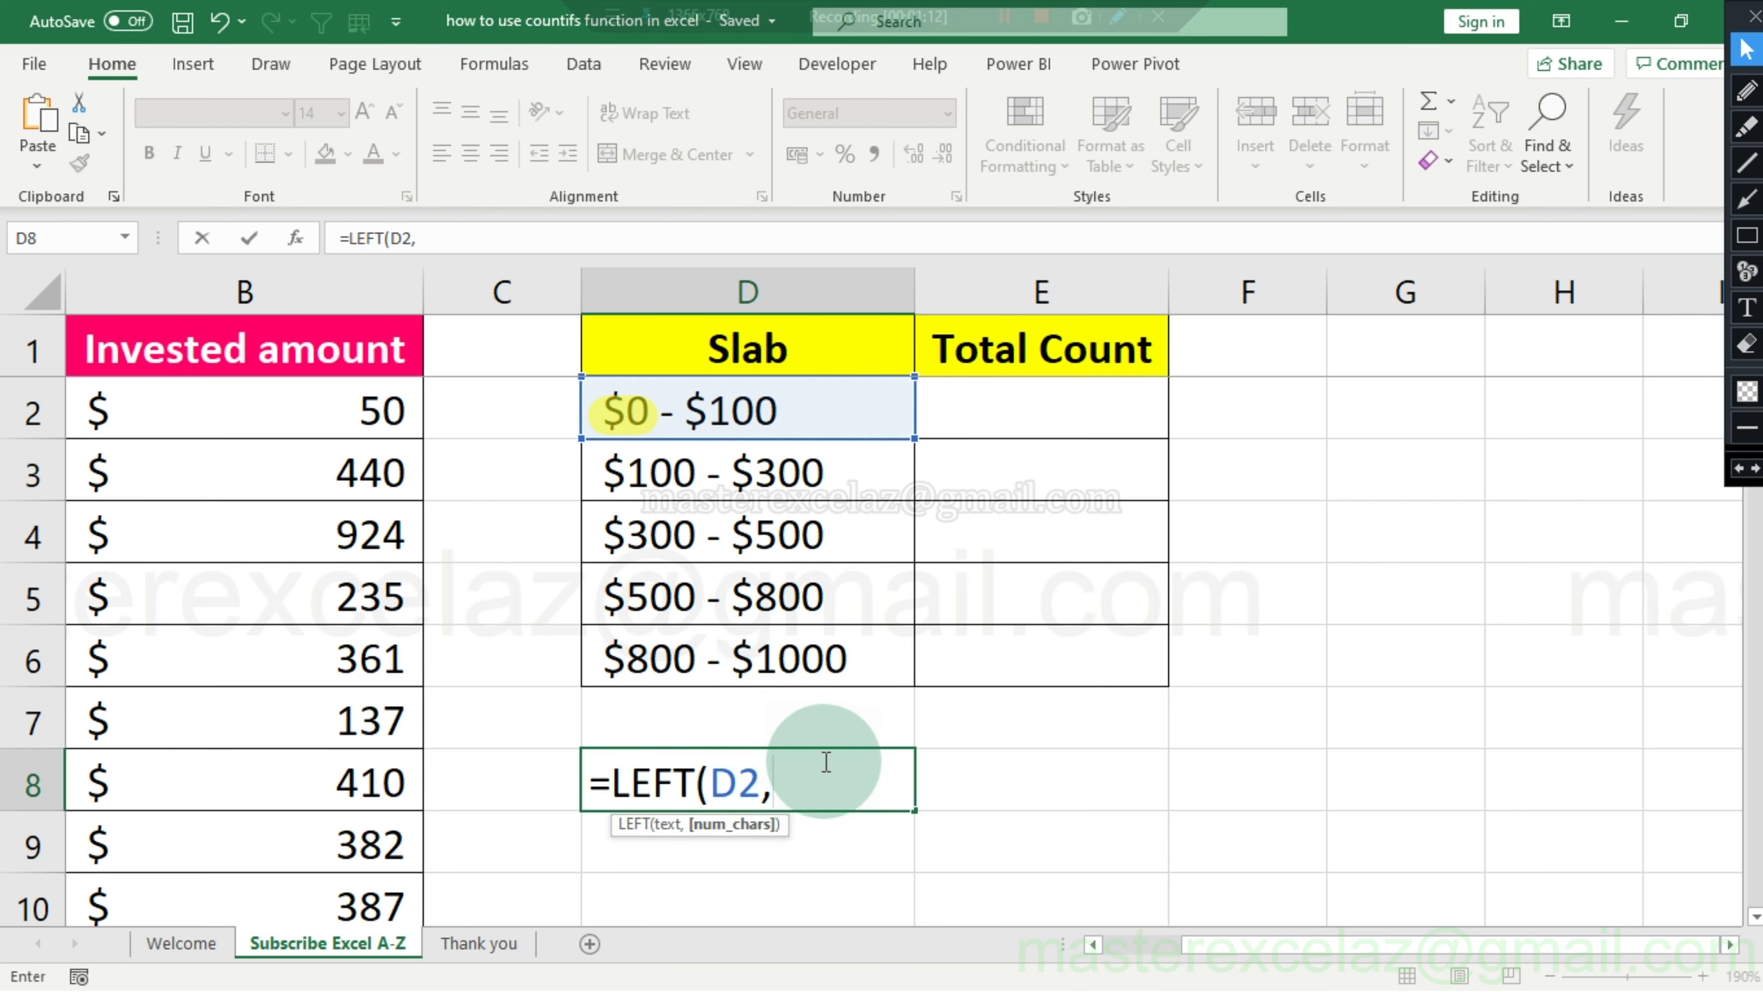
type("F")
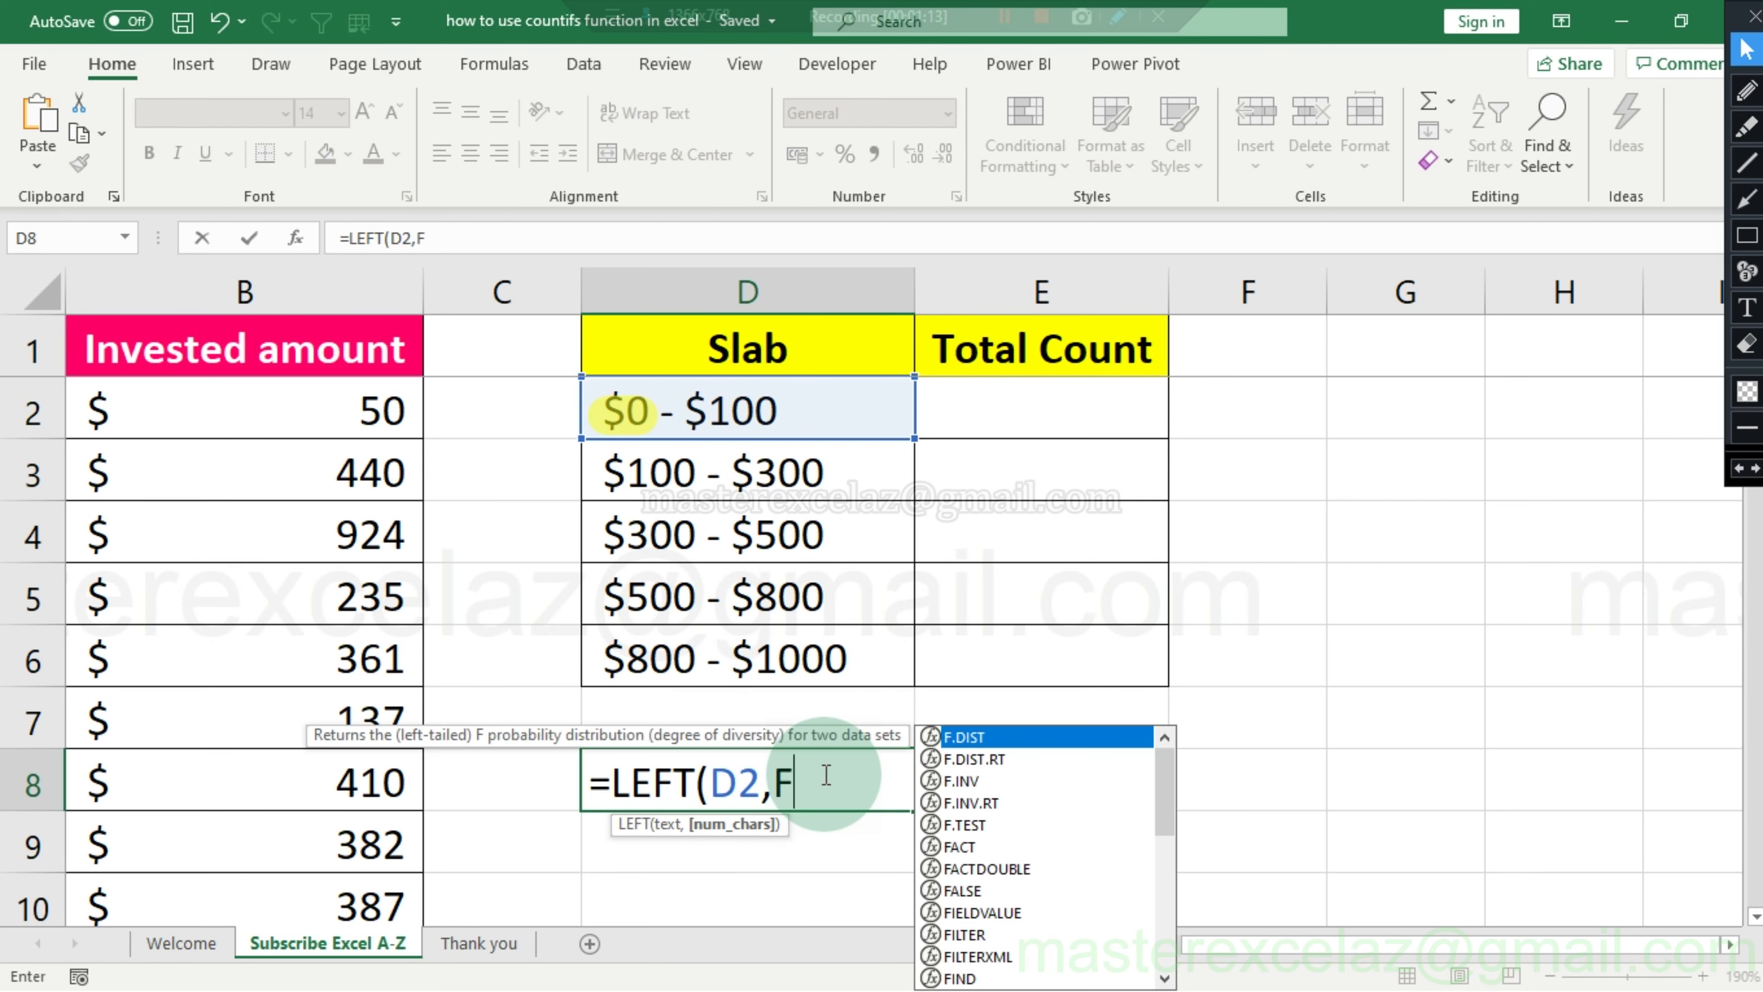
type("IND")
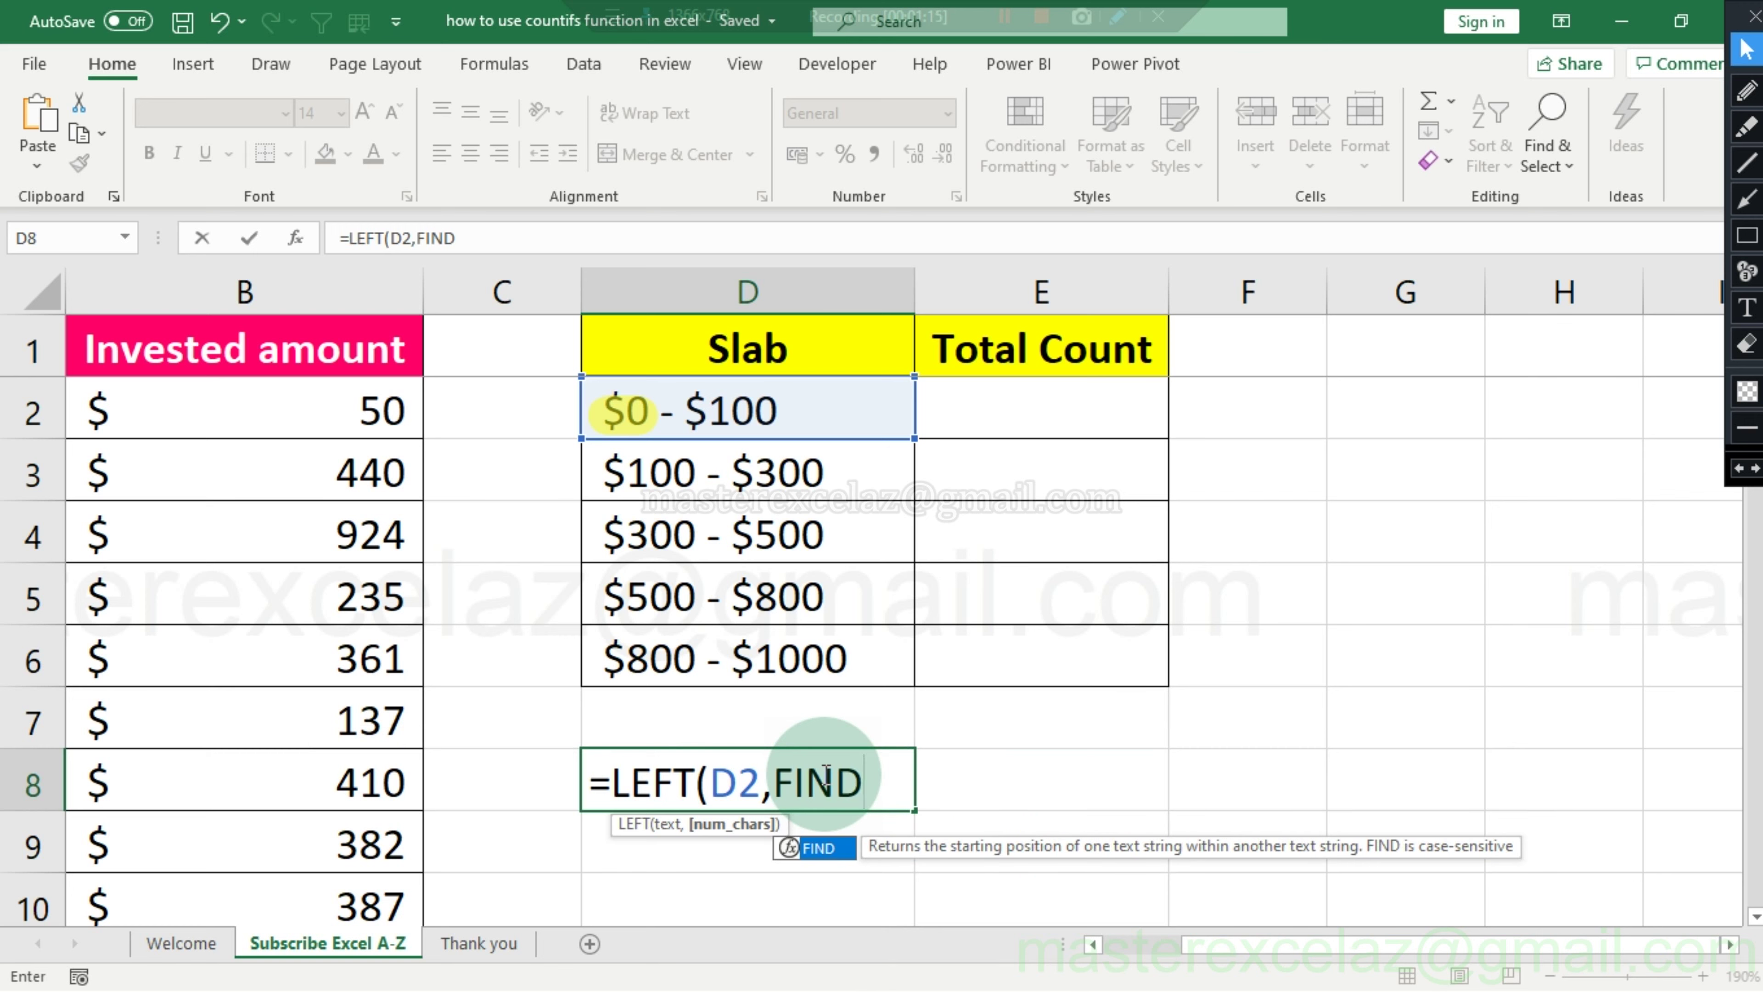
type("(")
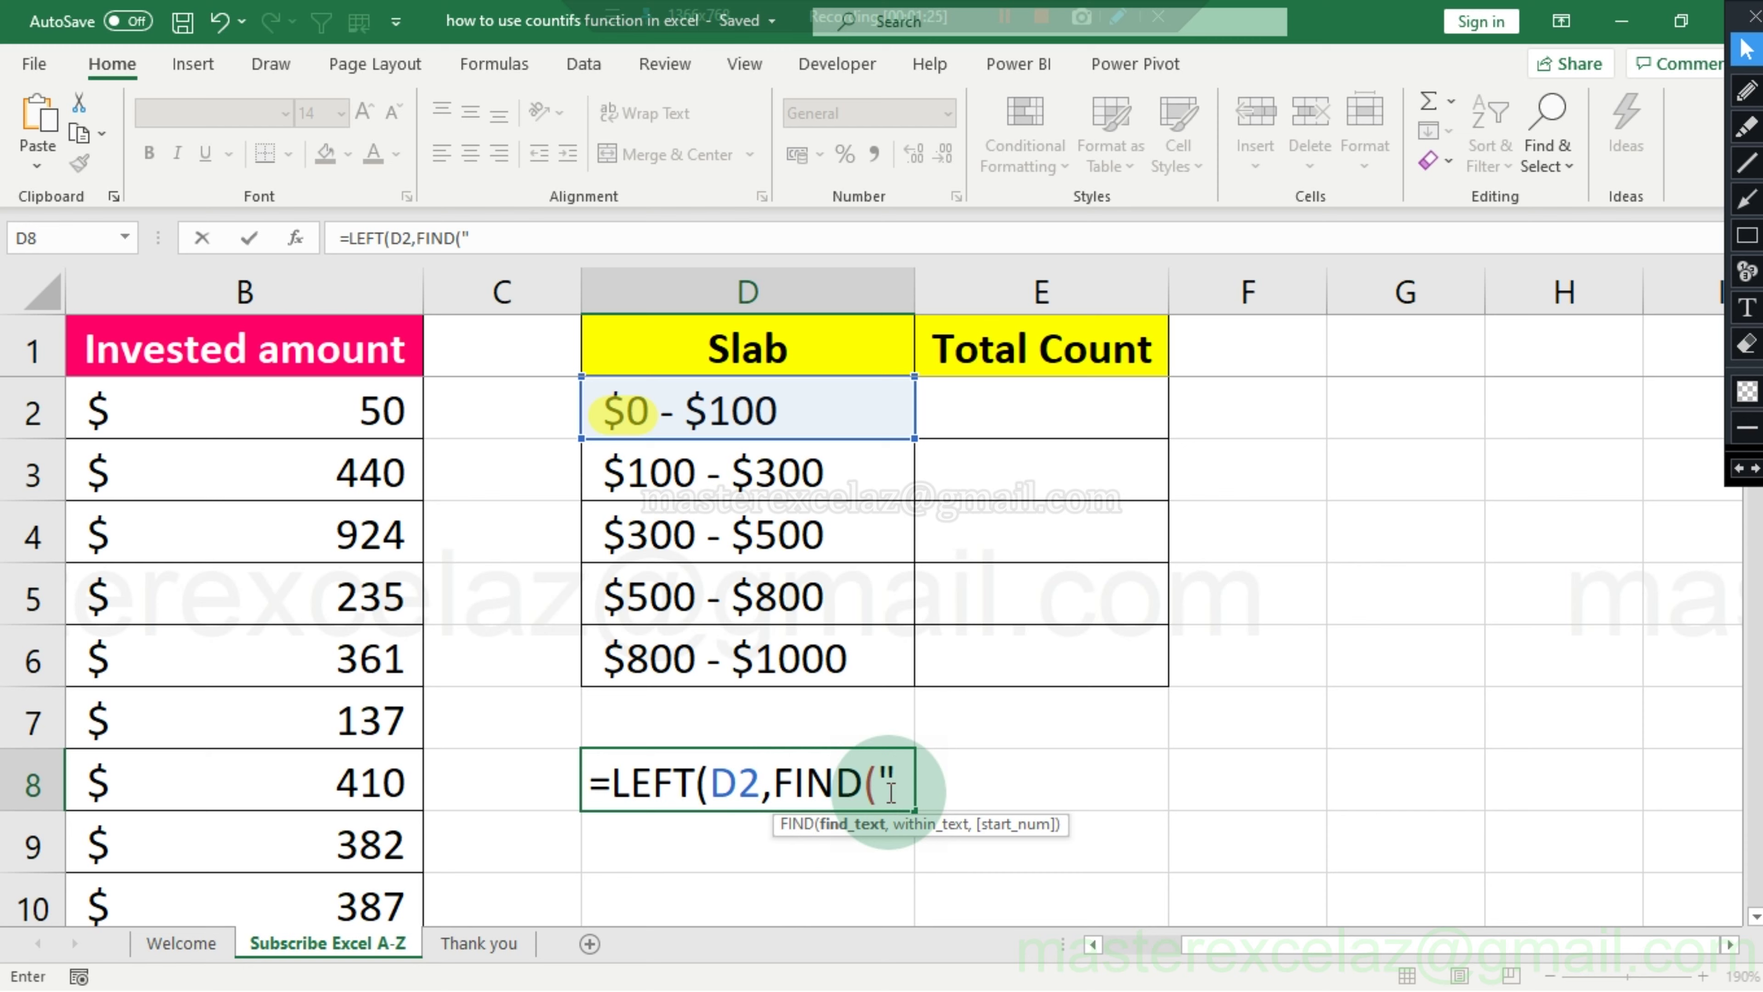
type("-")
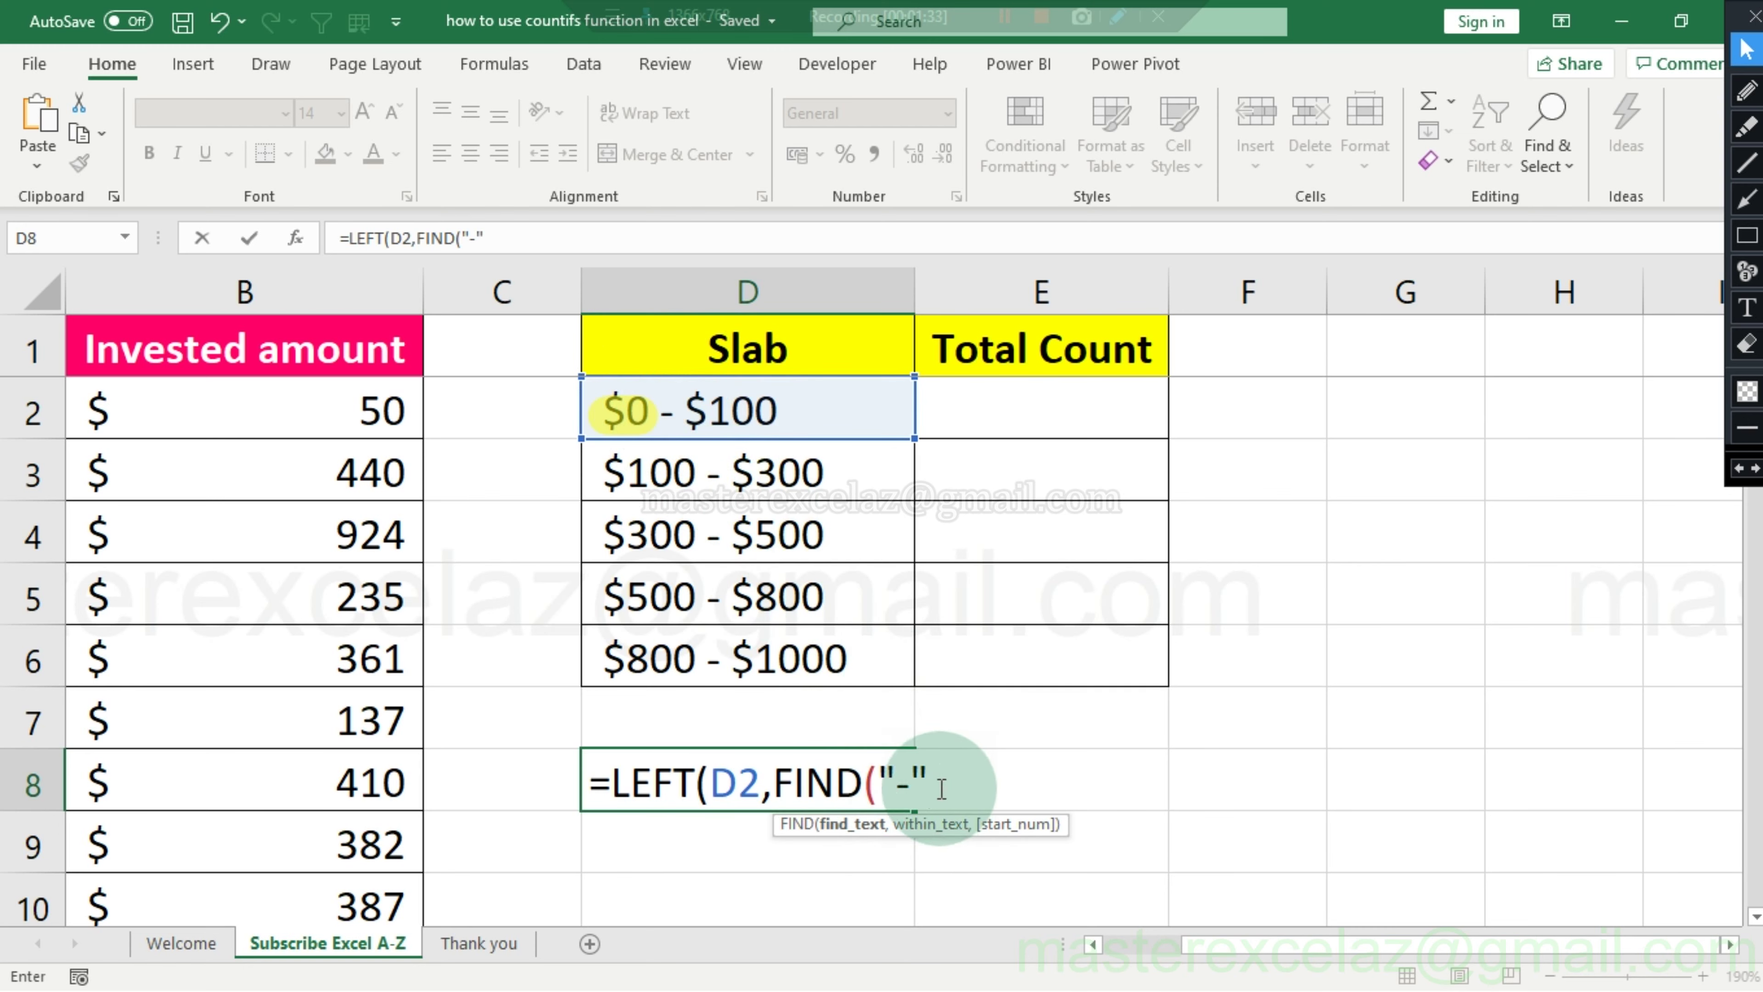
type(",")
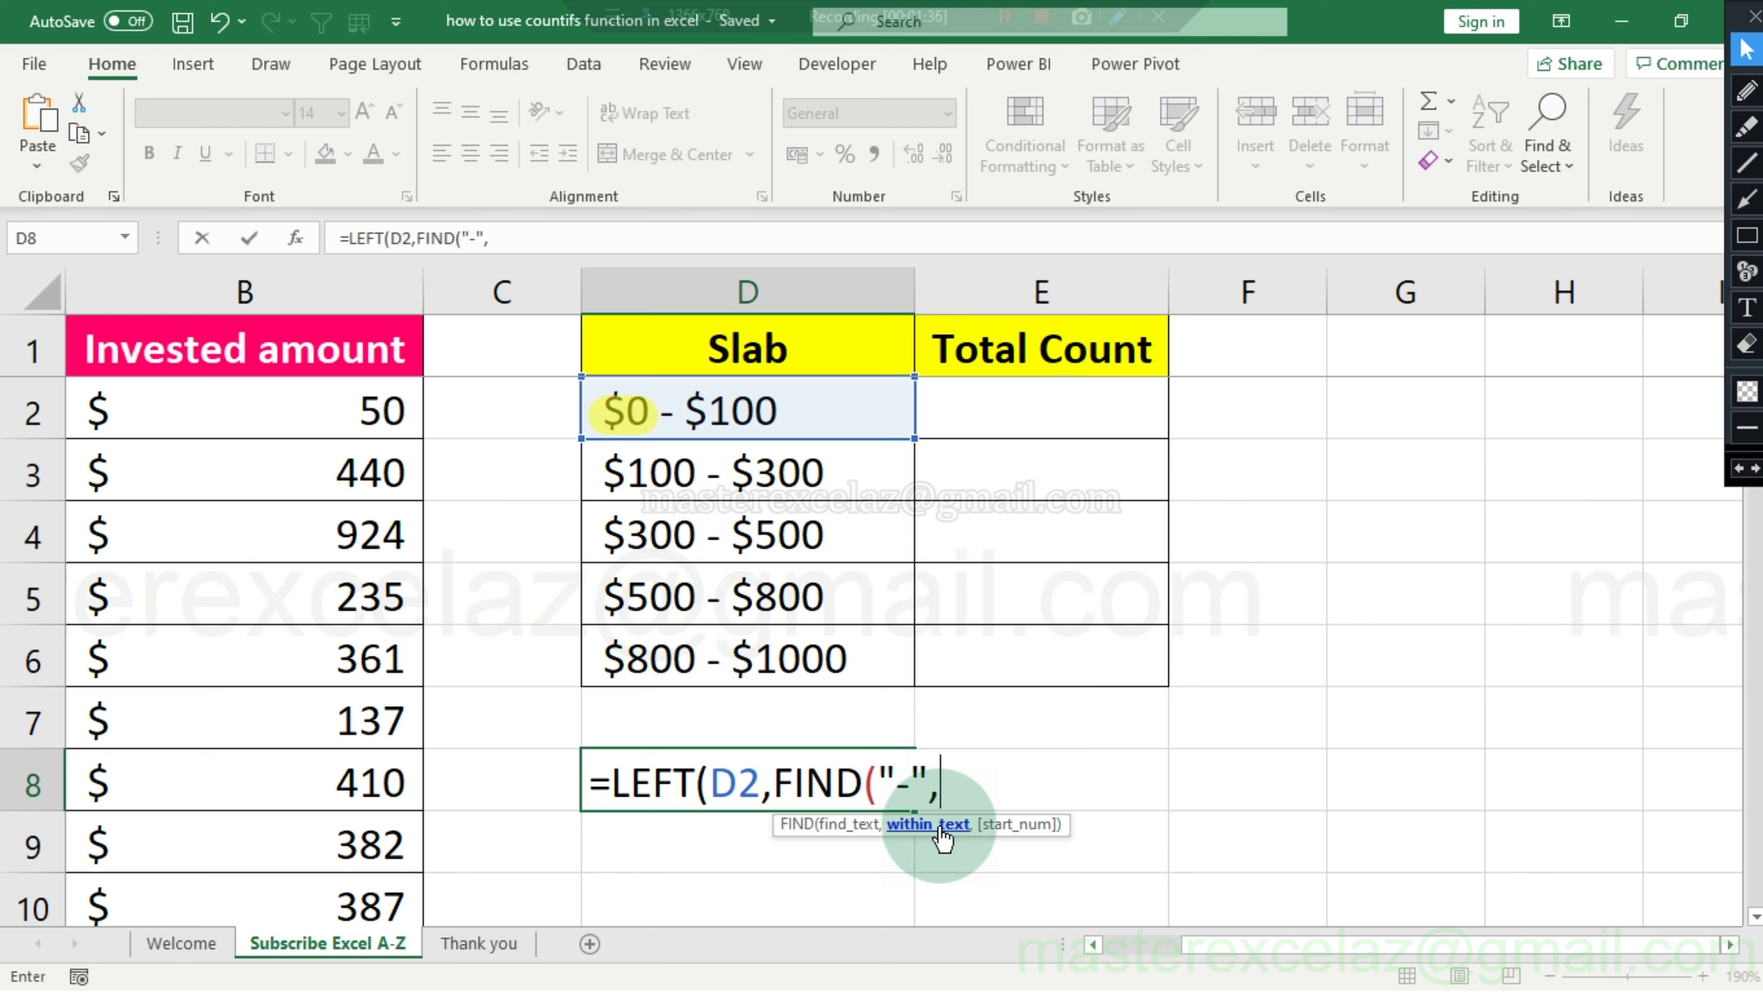
left_click(944, 837)
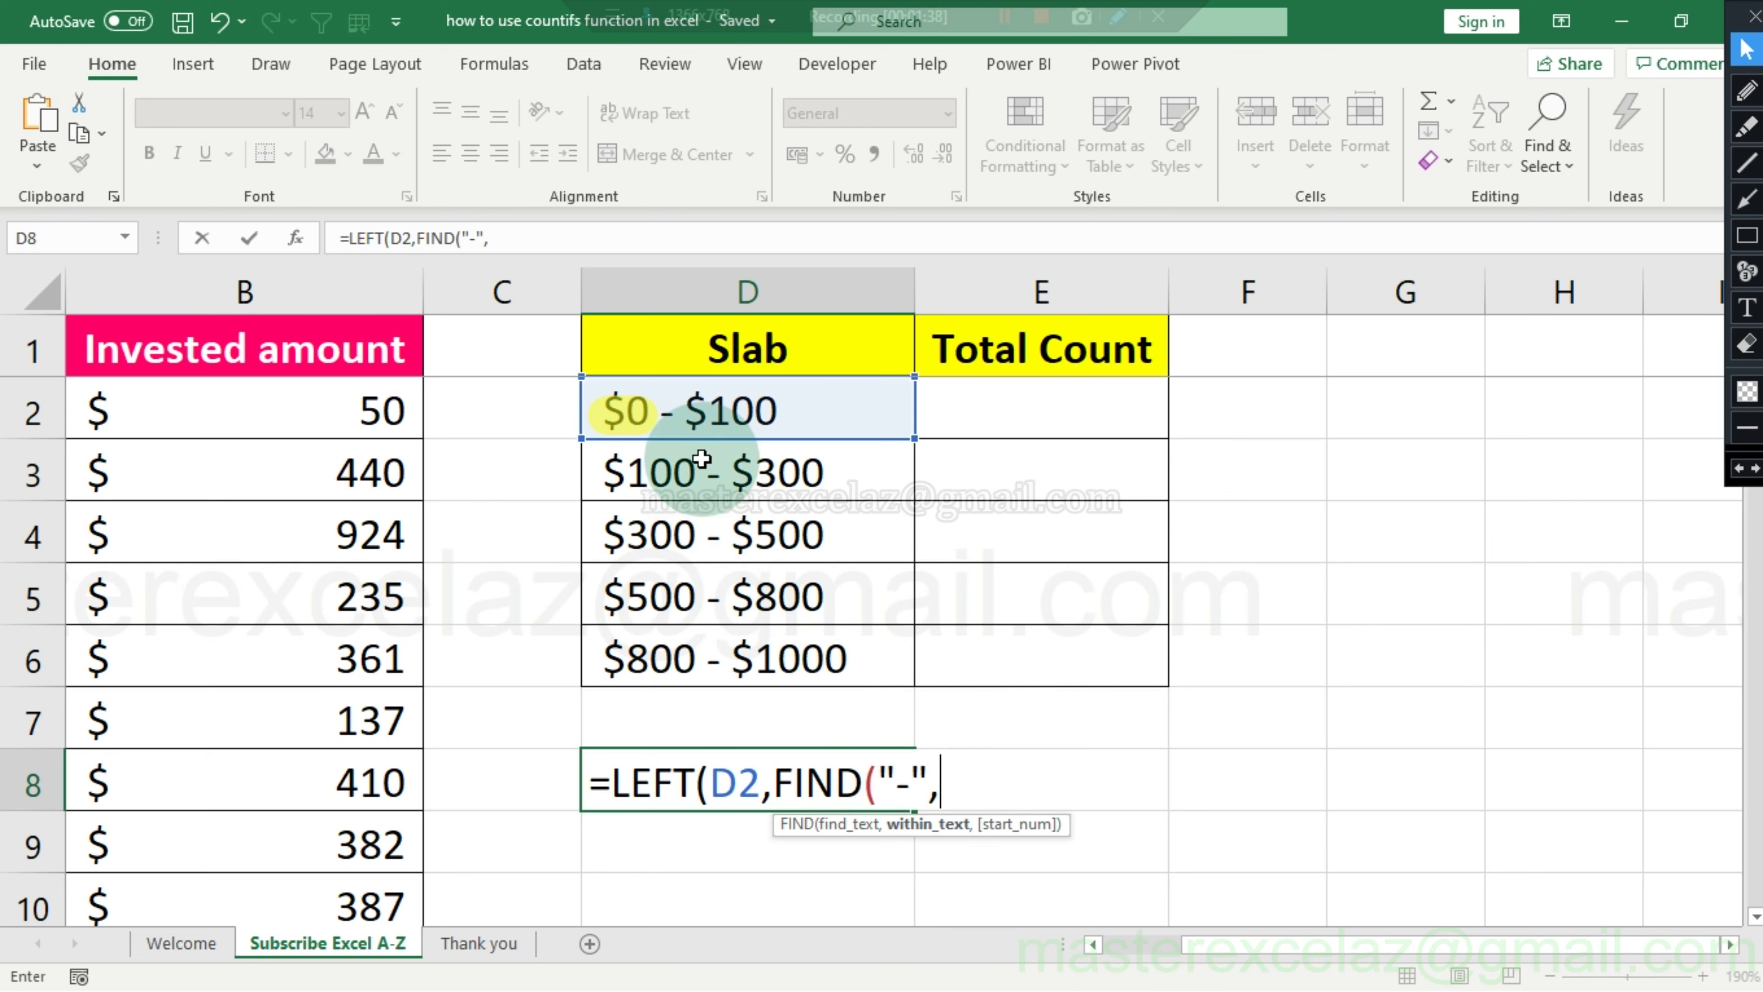
left_click(705, 412)
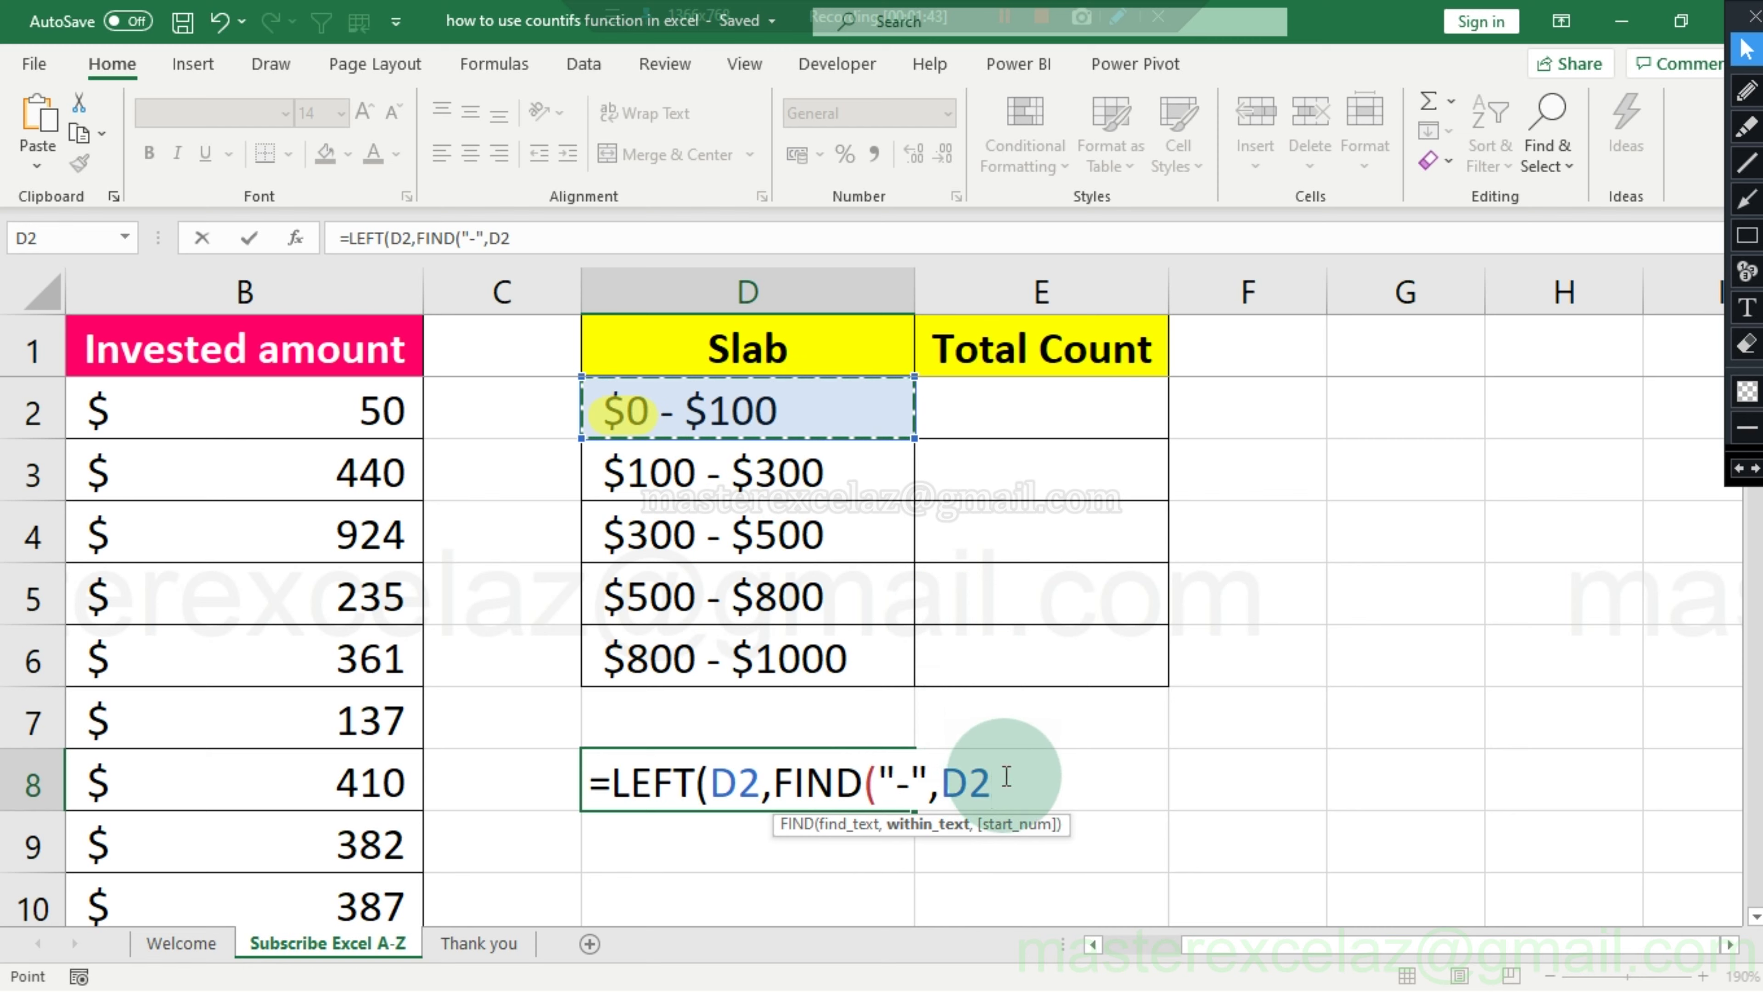
type(")")
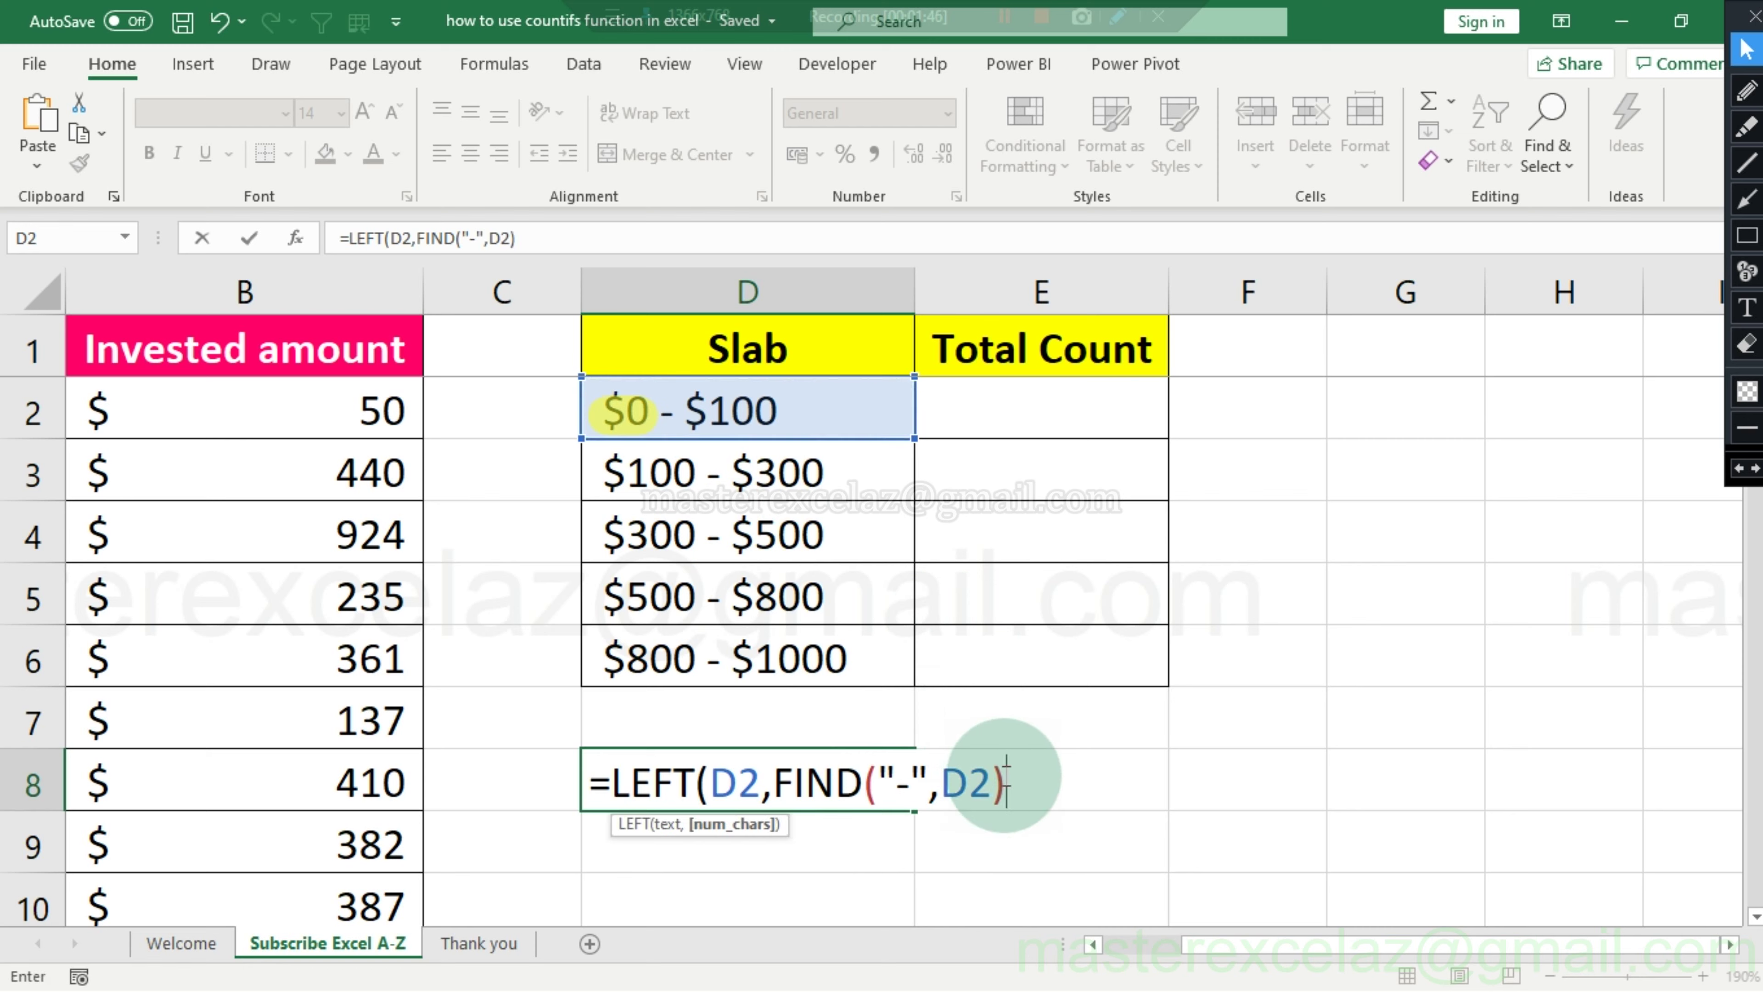
type(")")
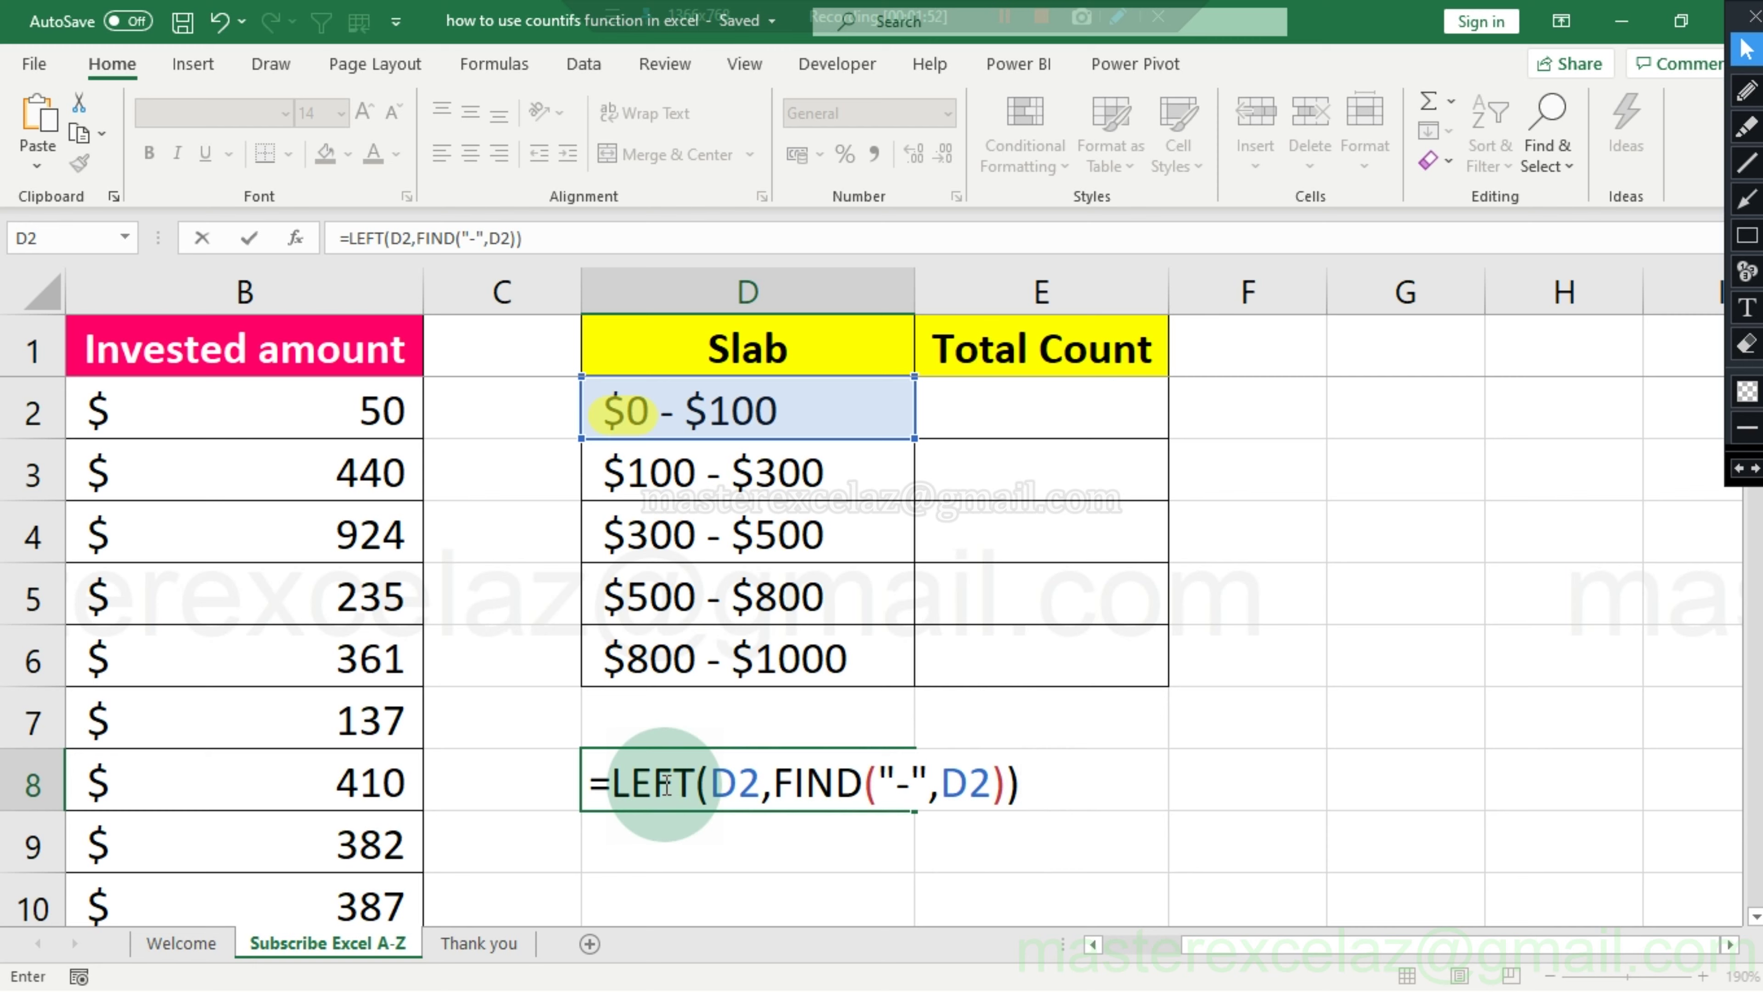
Change D8 to =LEFT(D2,FIND("-",D2)-2) so it returns $0.
key("Return")
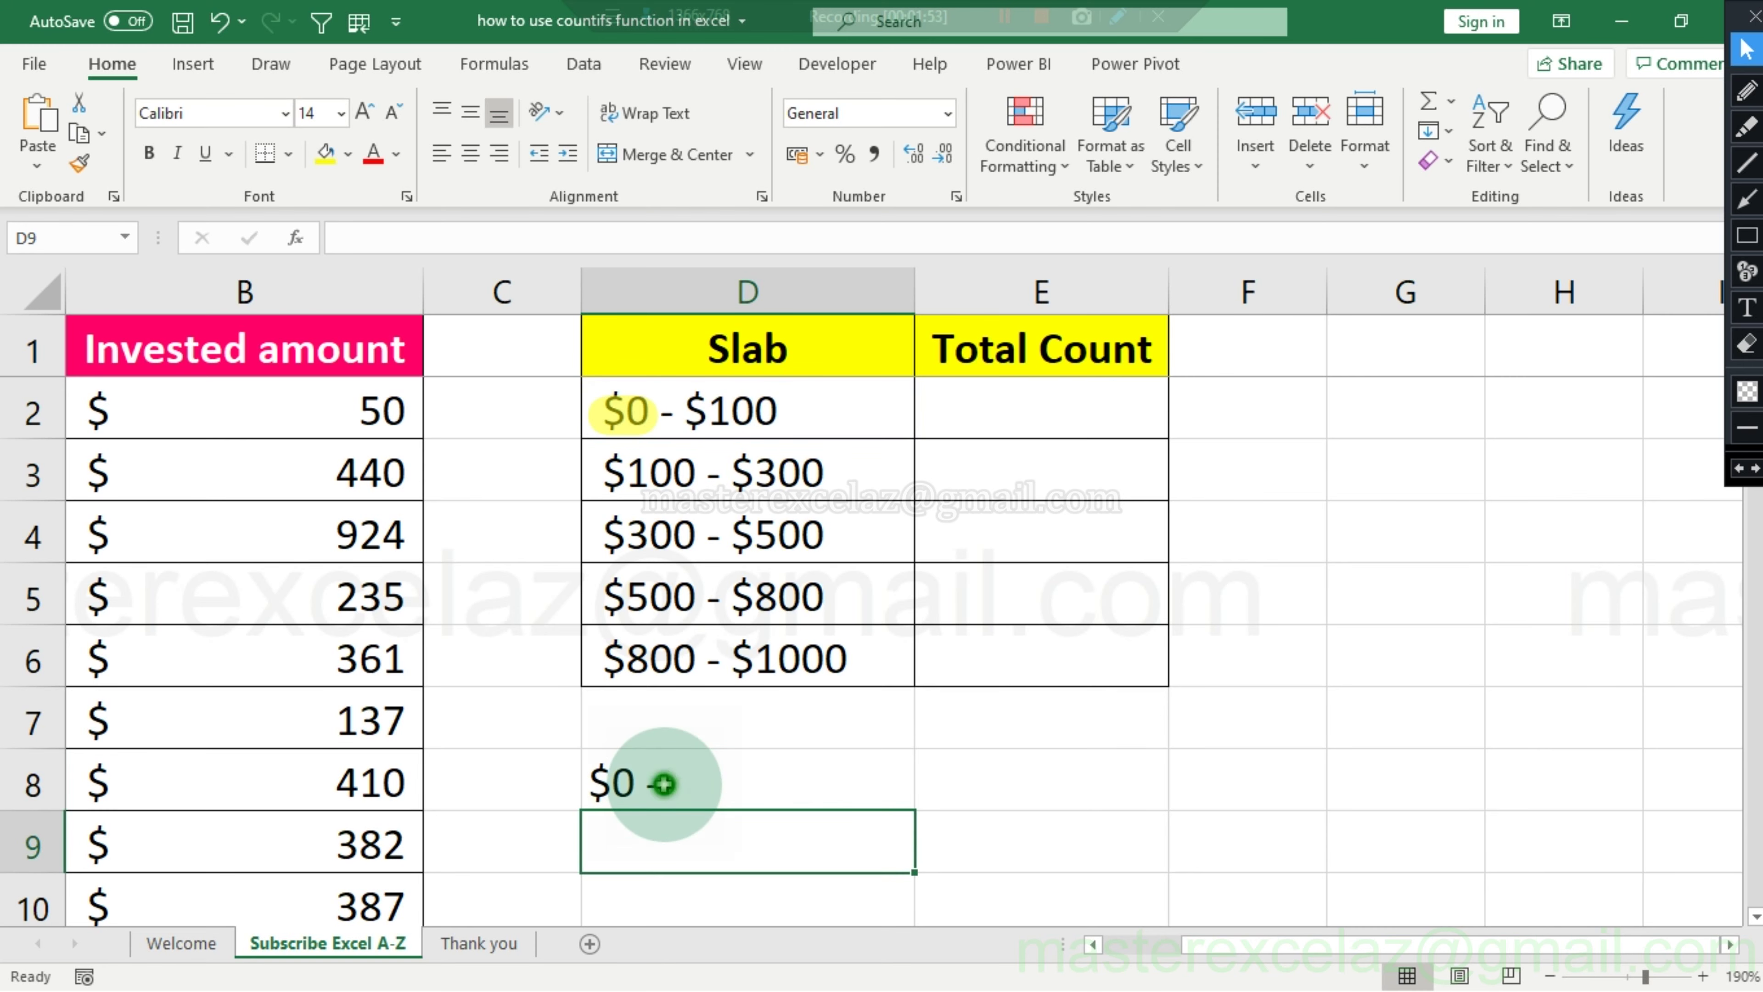
left_click(657, 785)
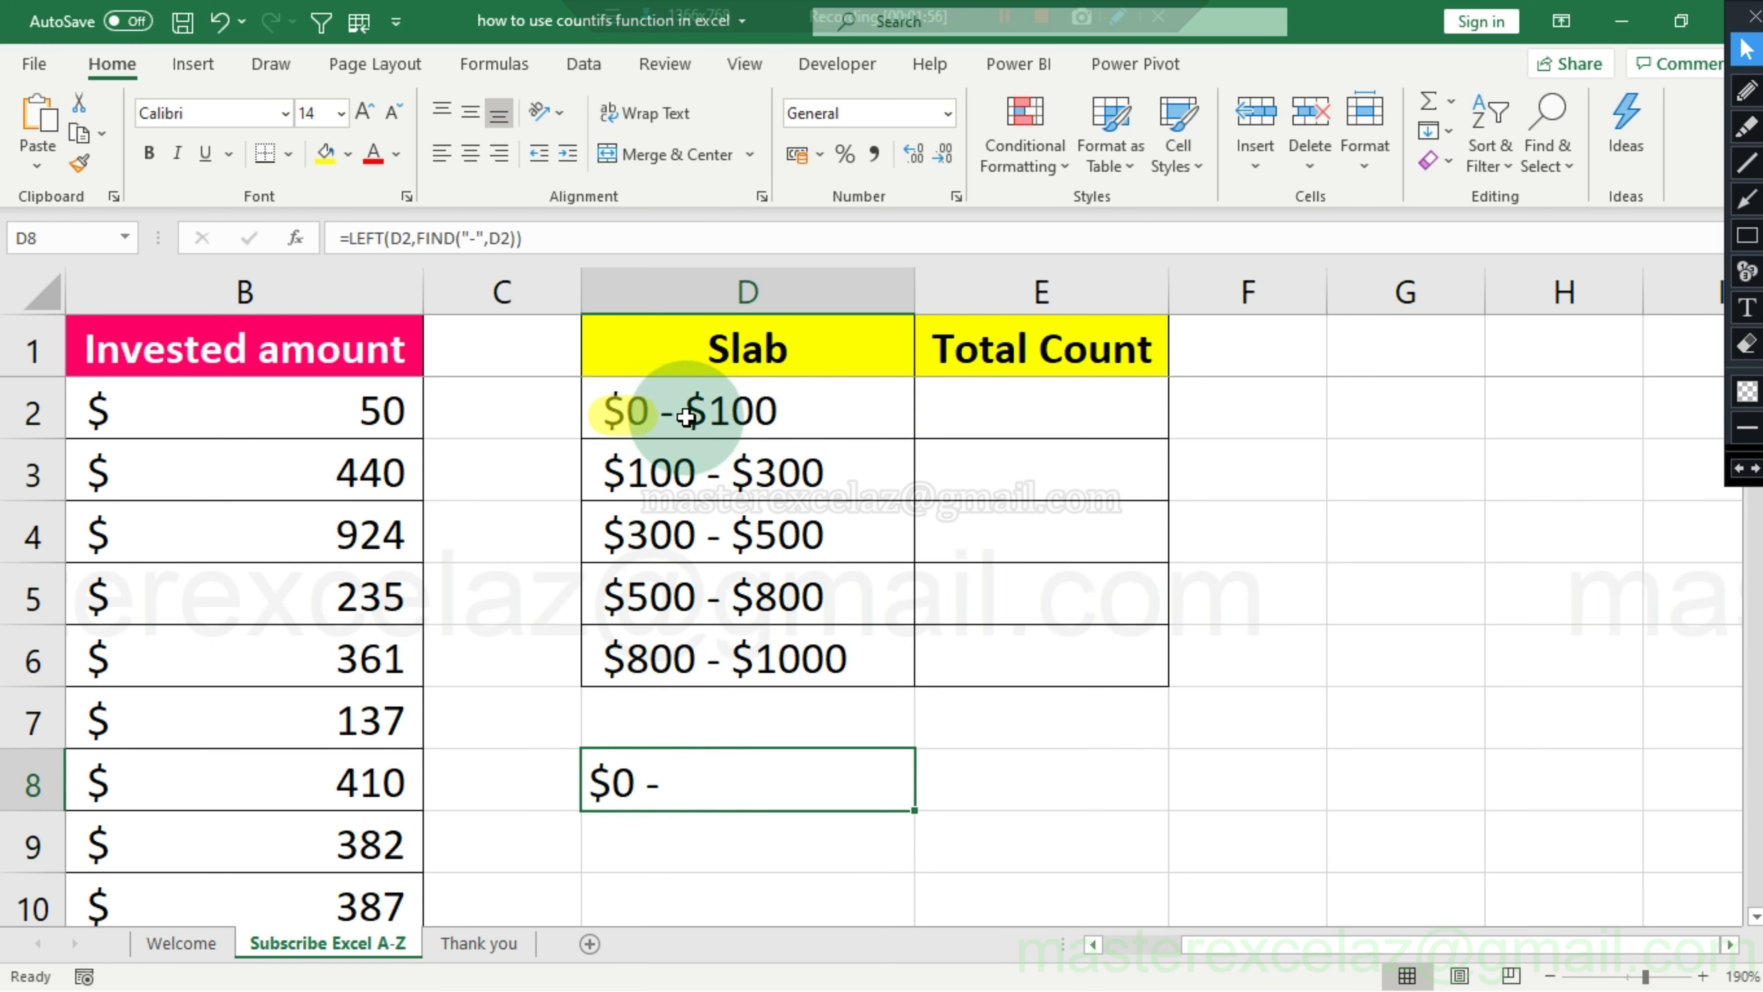
double_click(661, 793)
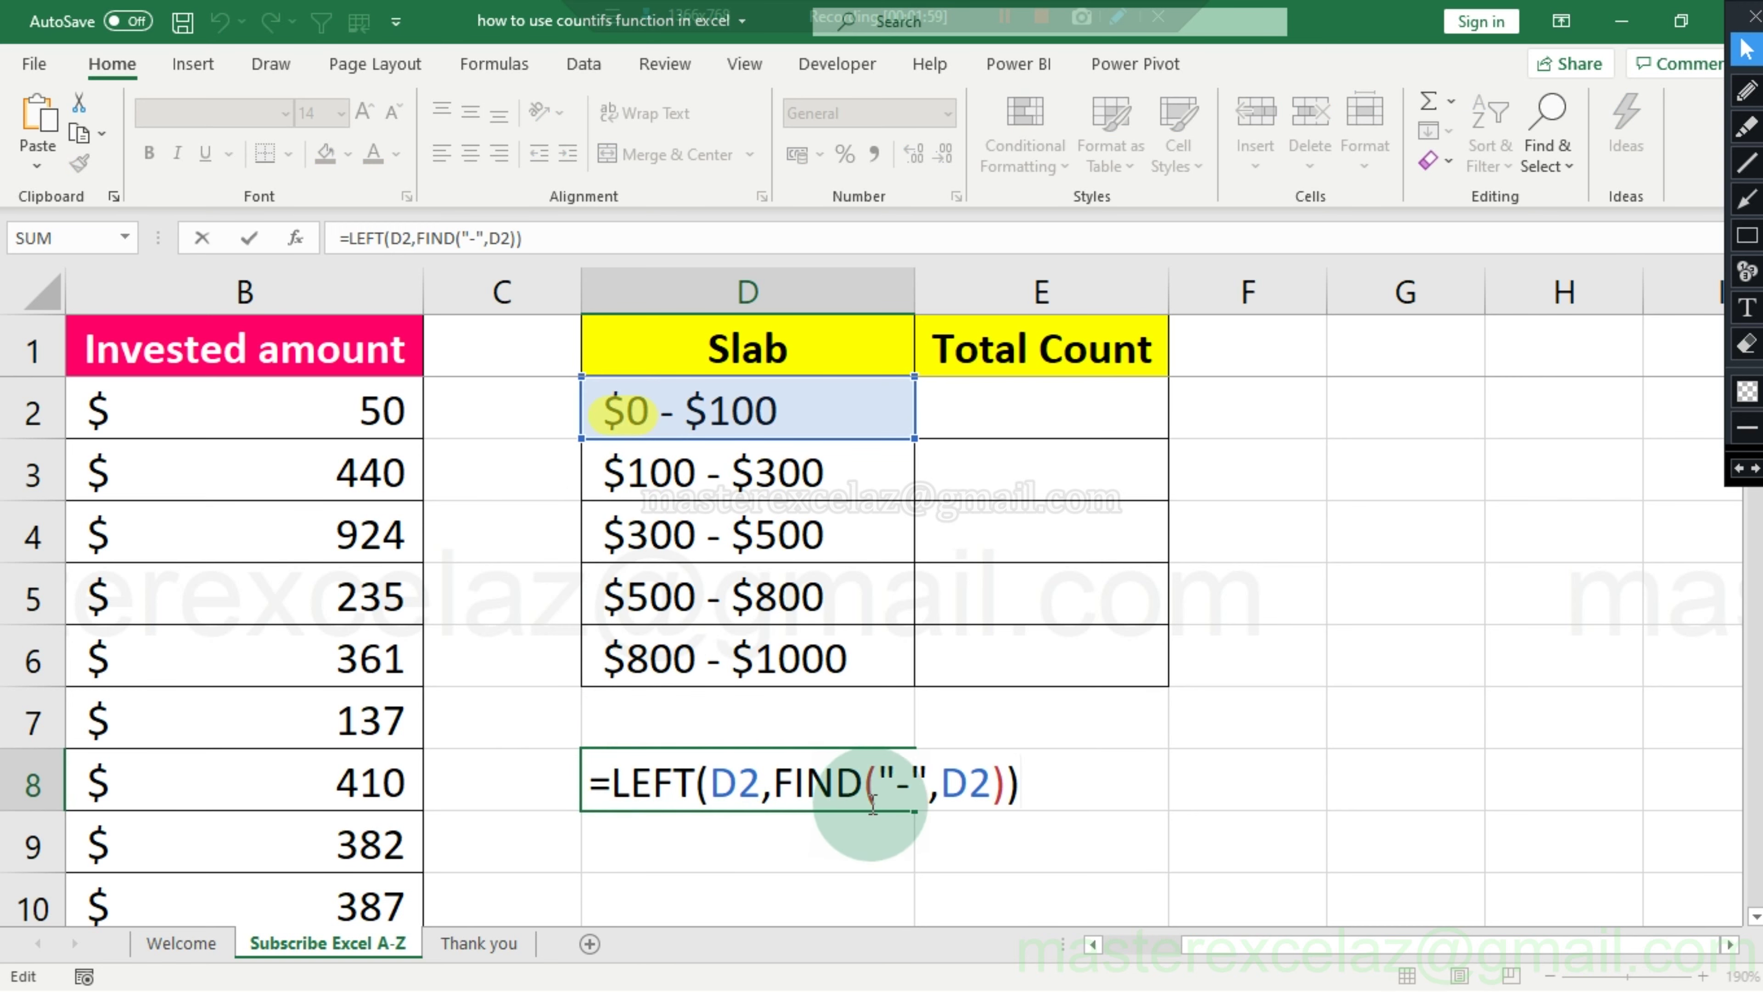
left_click(1010, 783)
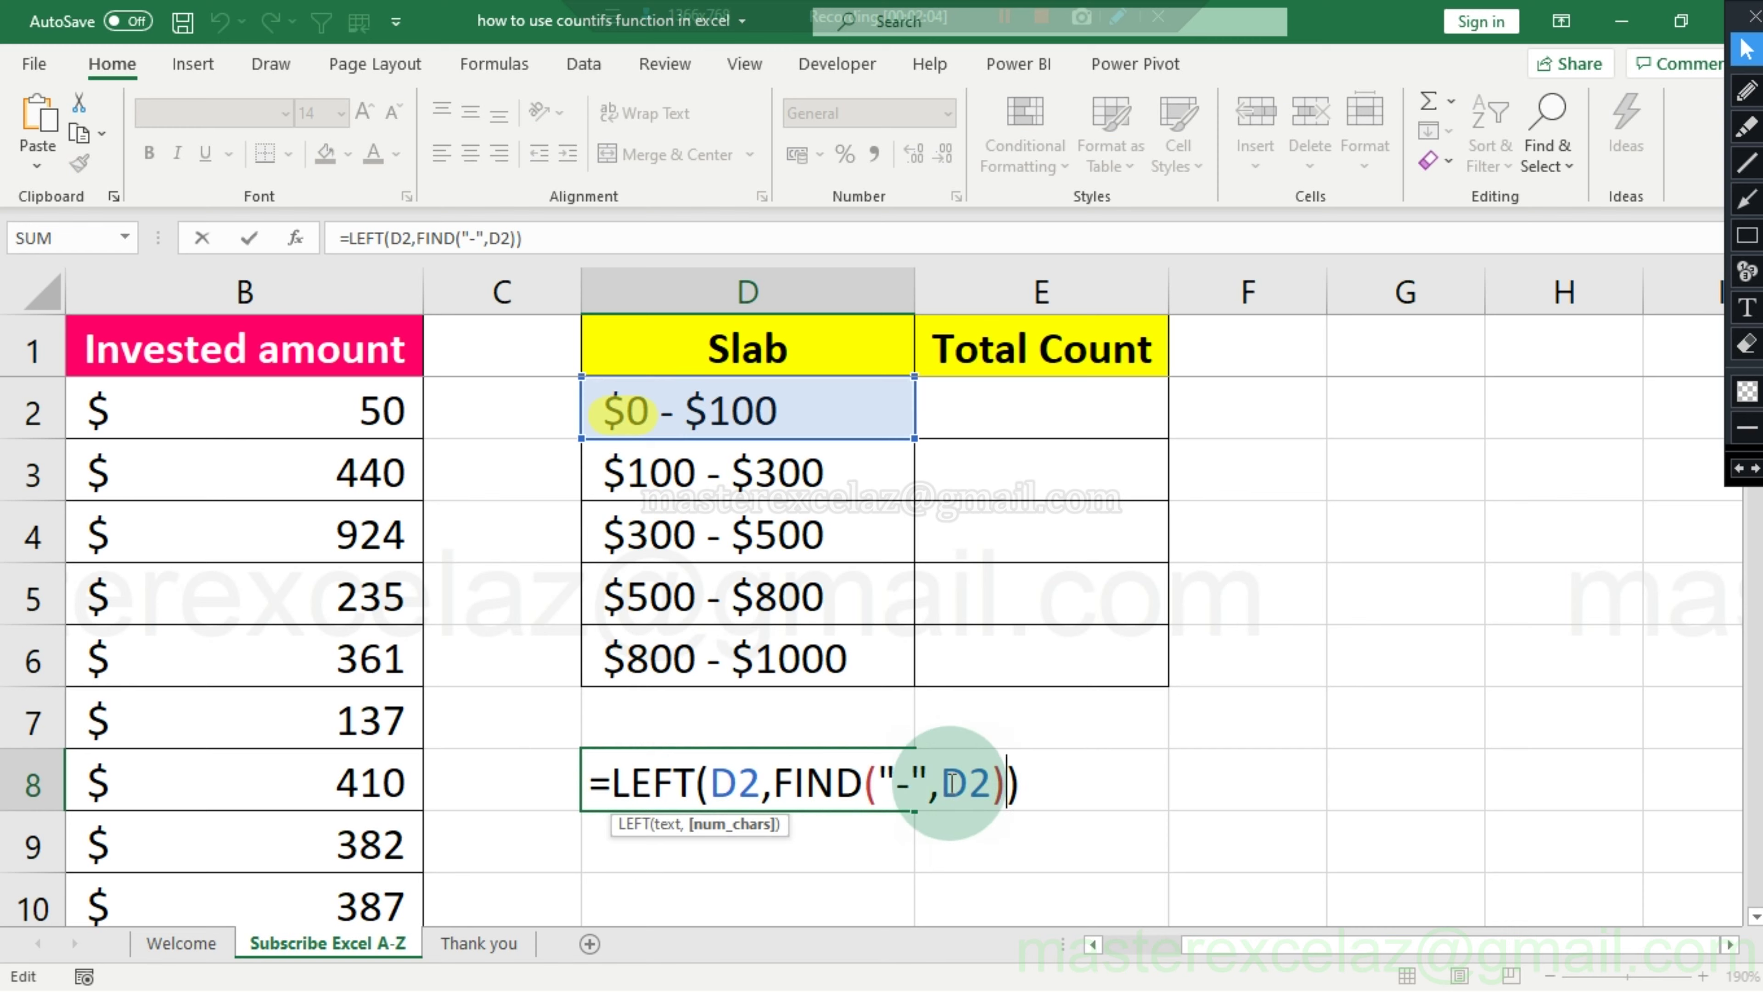
left_click(1010, 785)
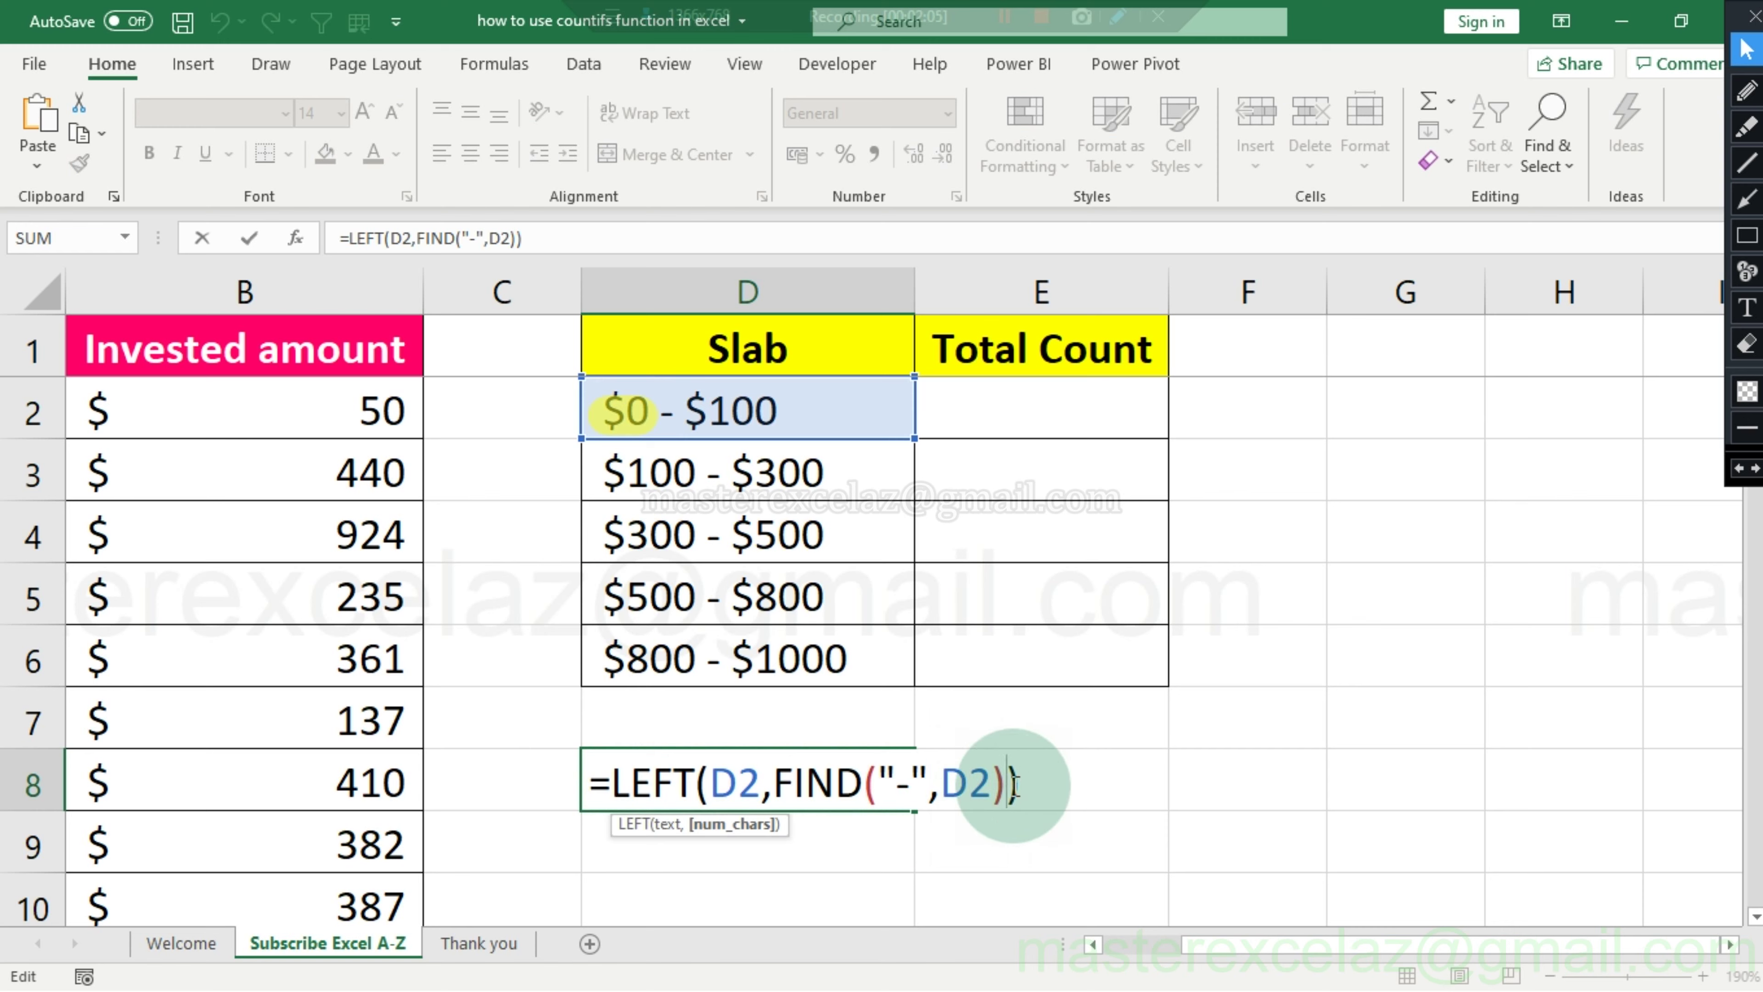
type("-")
type("2")
key("Return")
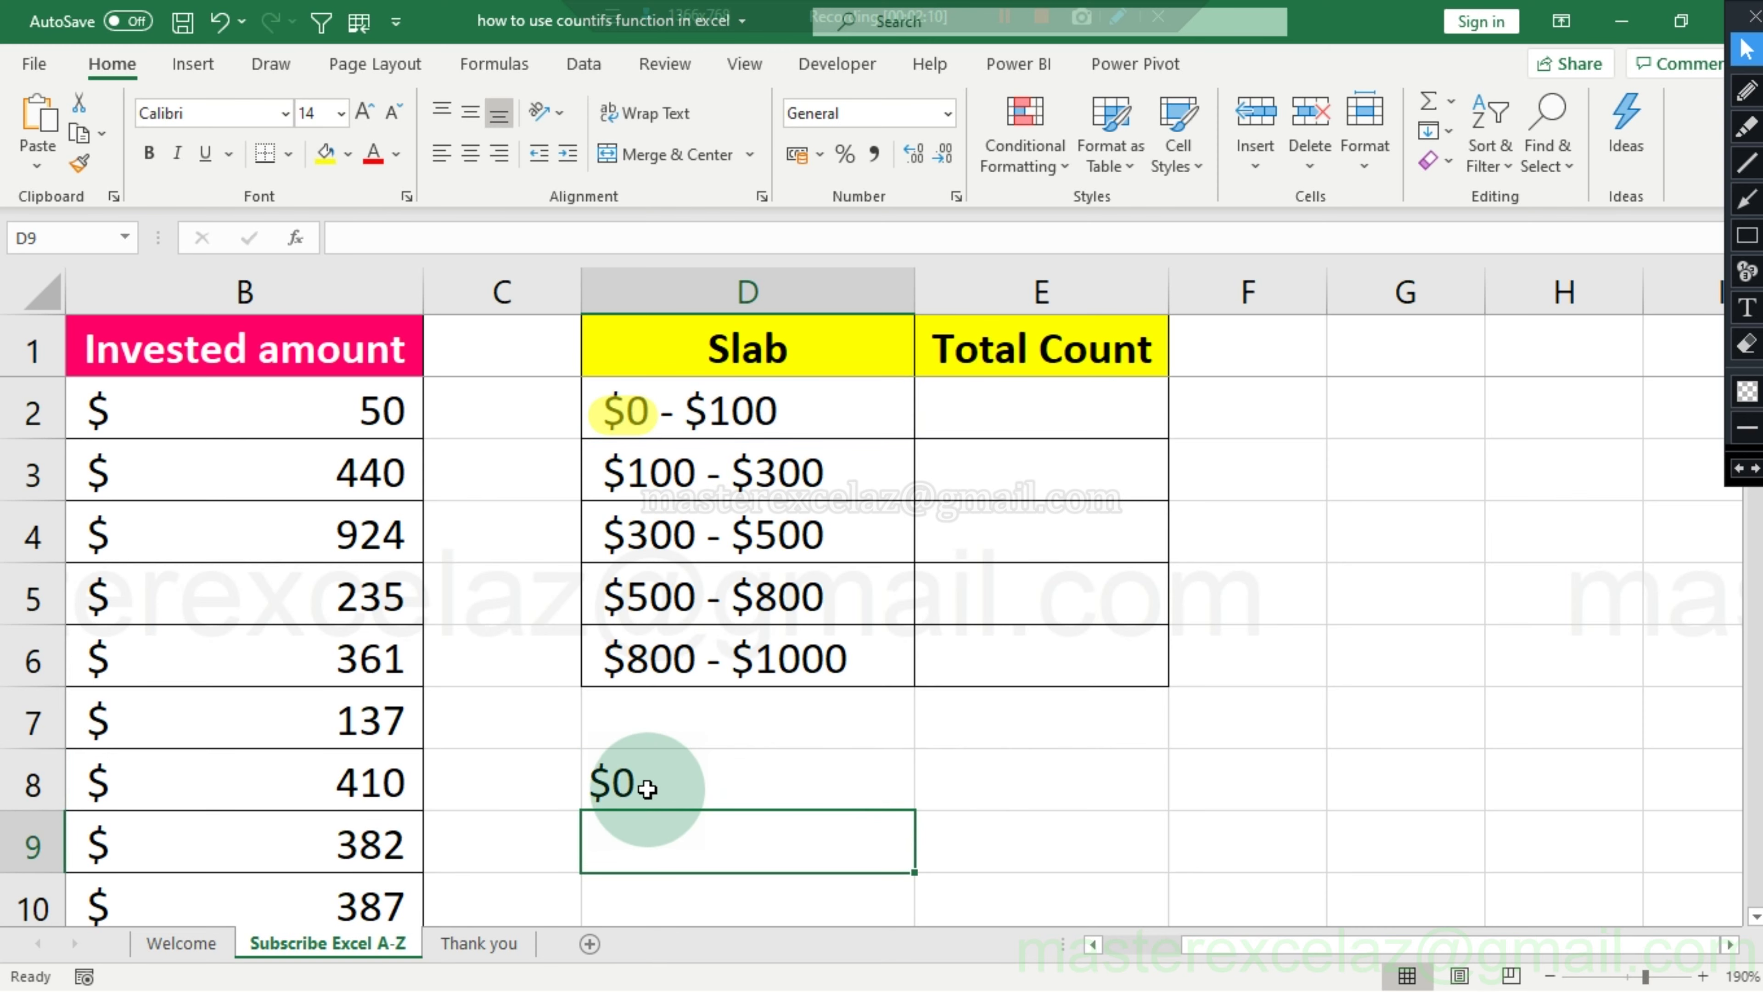
left_click(631, 782)
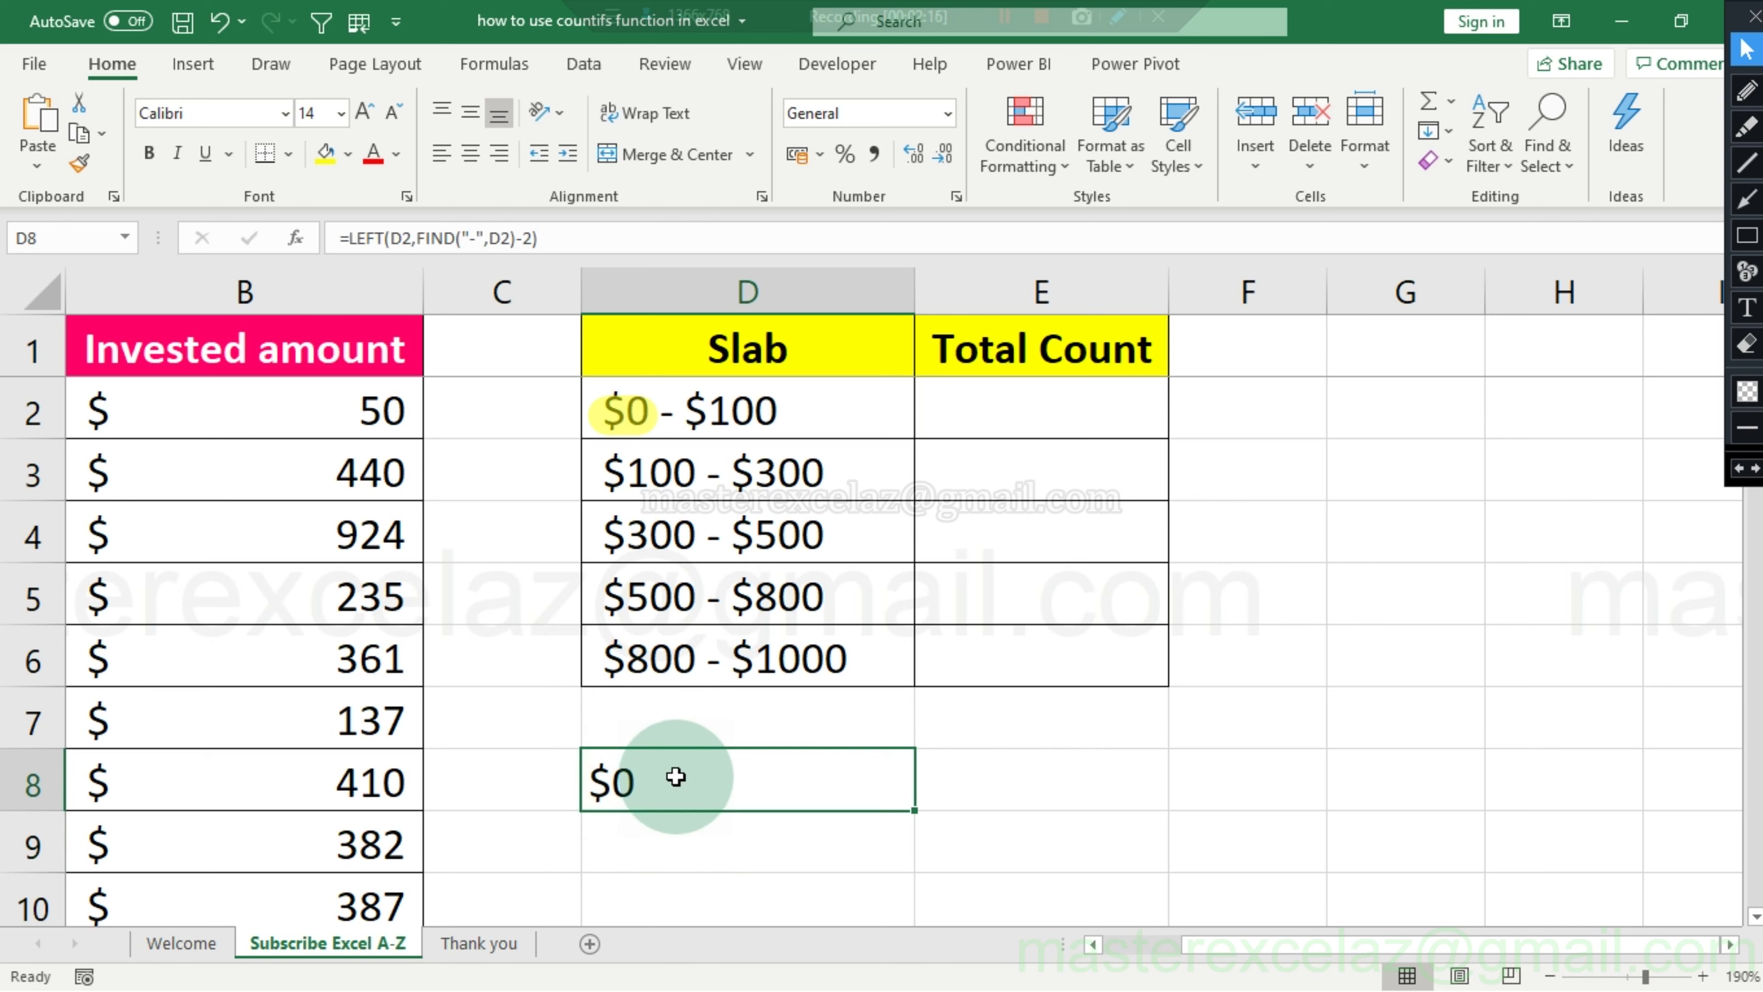
Wrap D8's LEFT formula in SUBSTITUTE(...,"$","") so it shows plain 0.
double_click(676, 776)
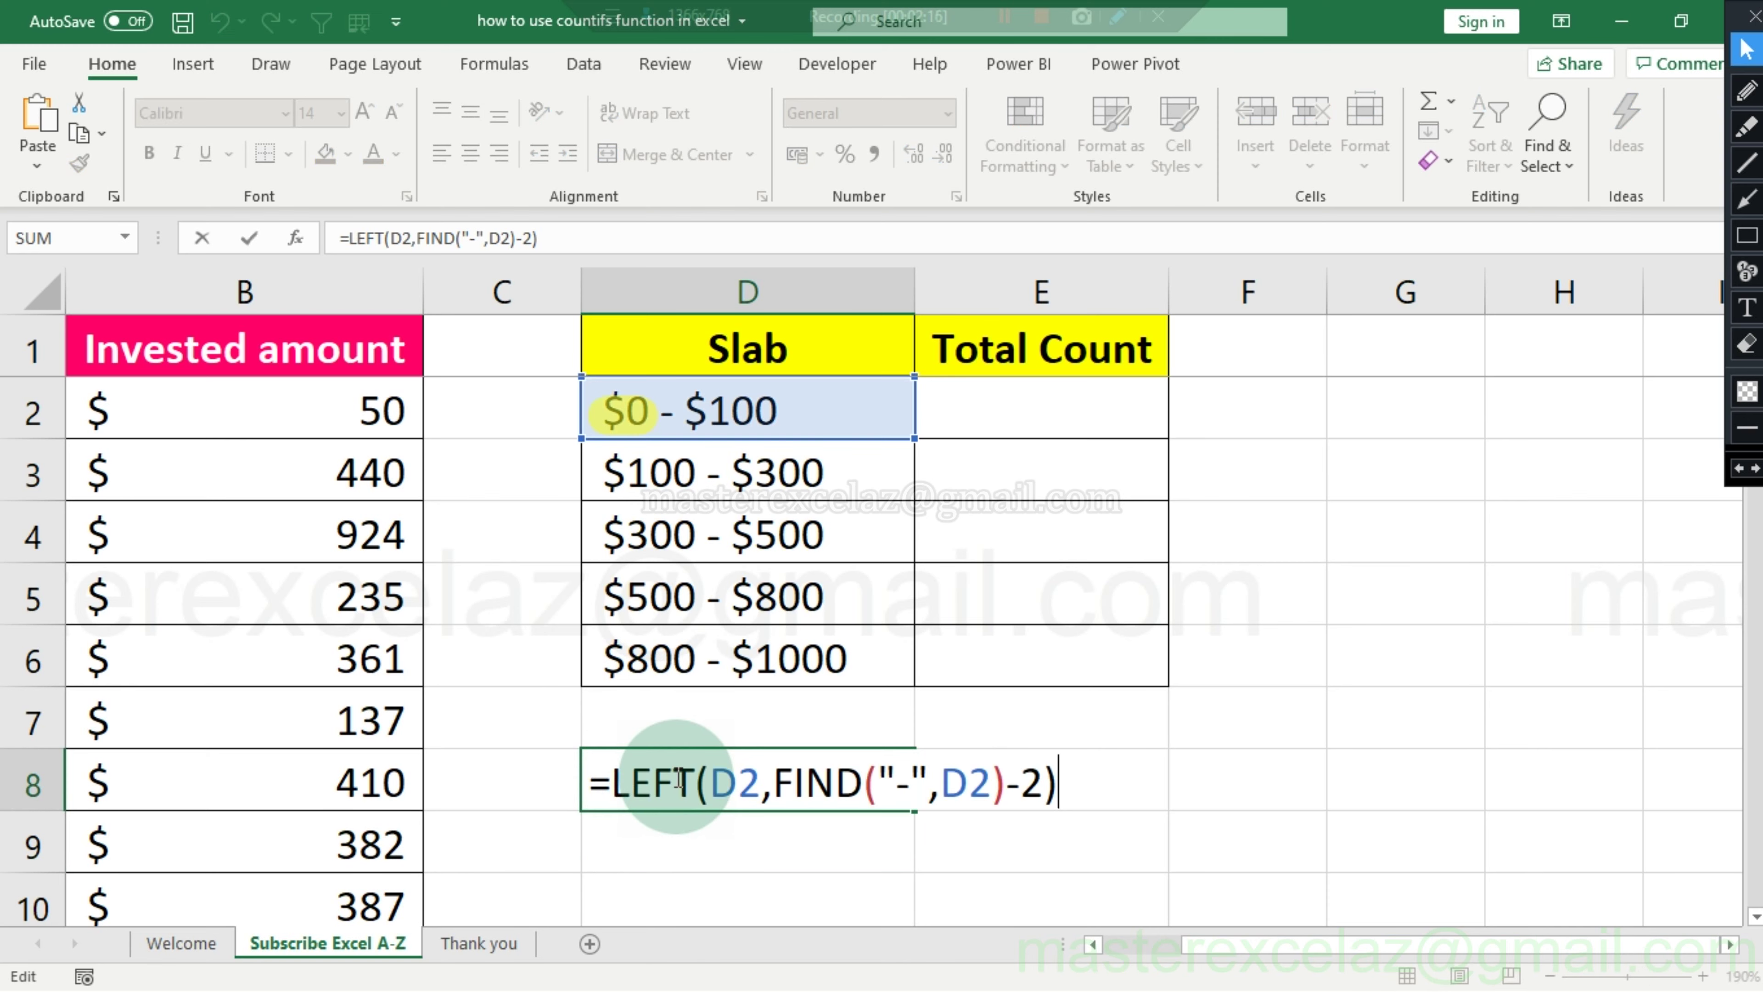
left_click(617, 781)
type("S")
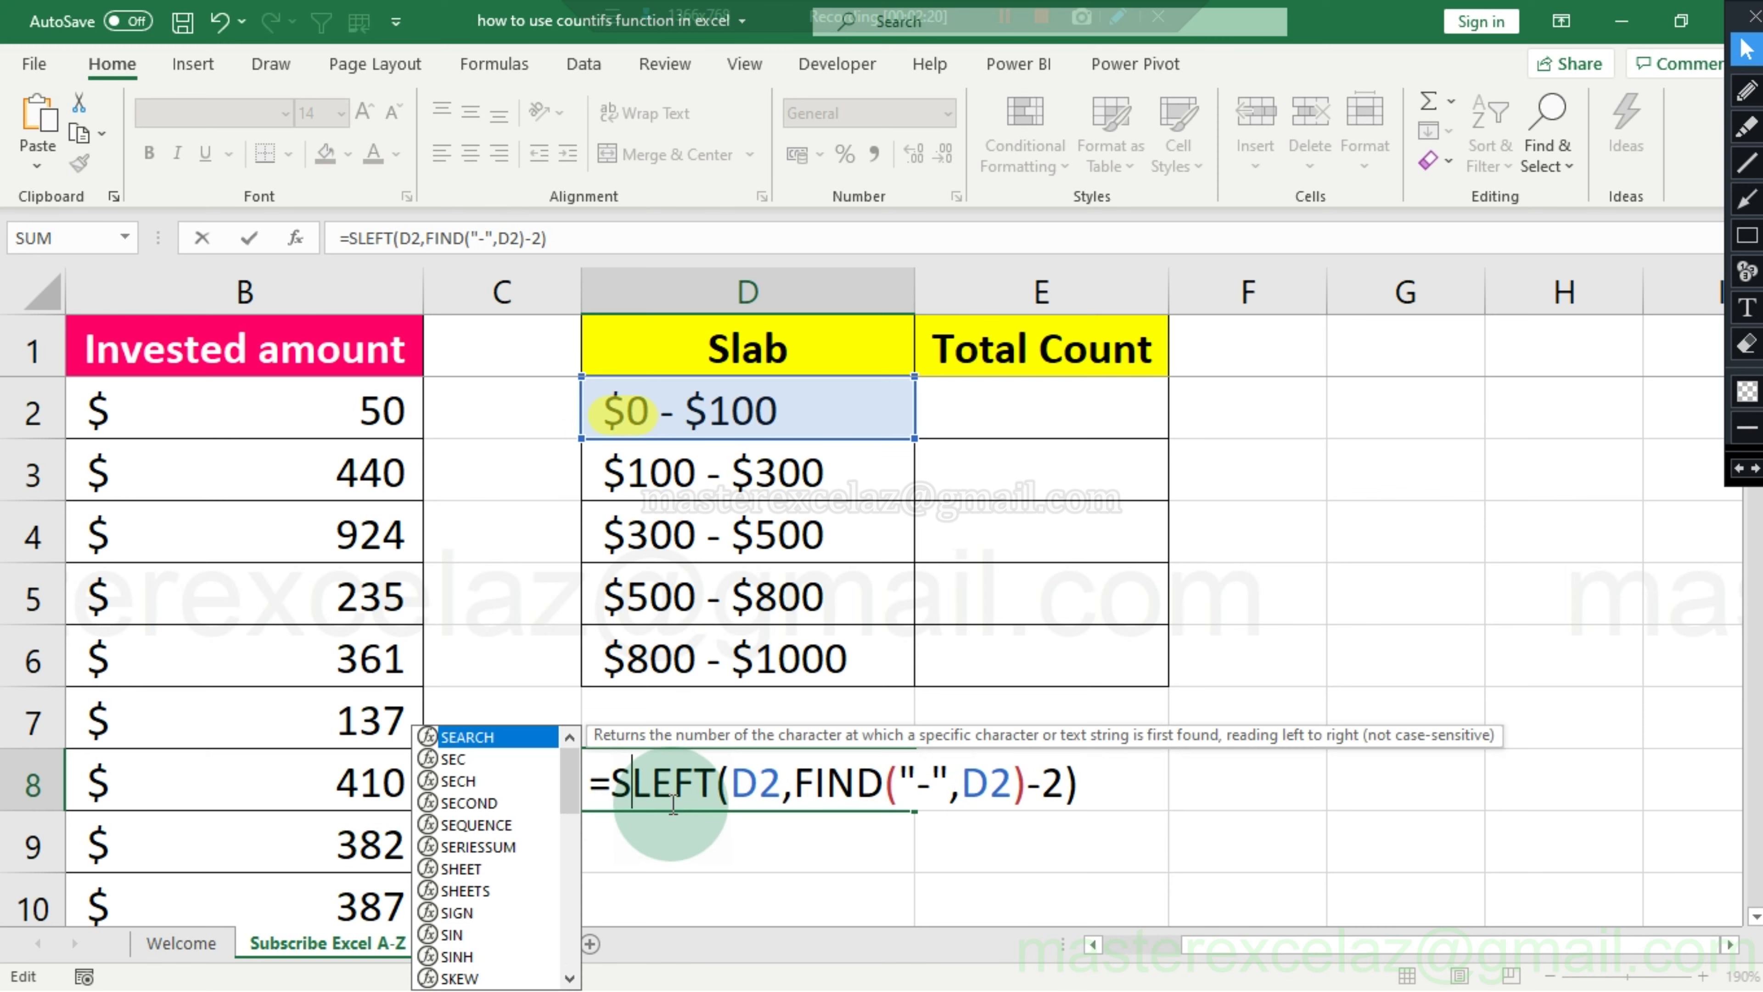
type("UB")
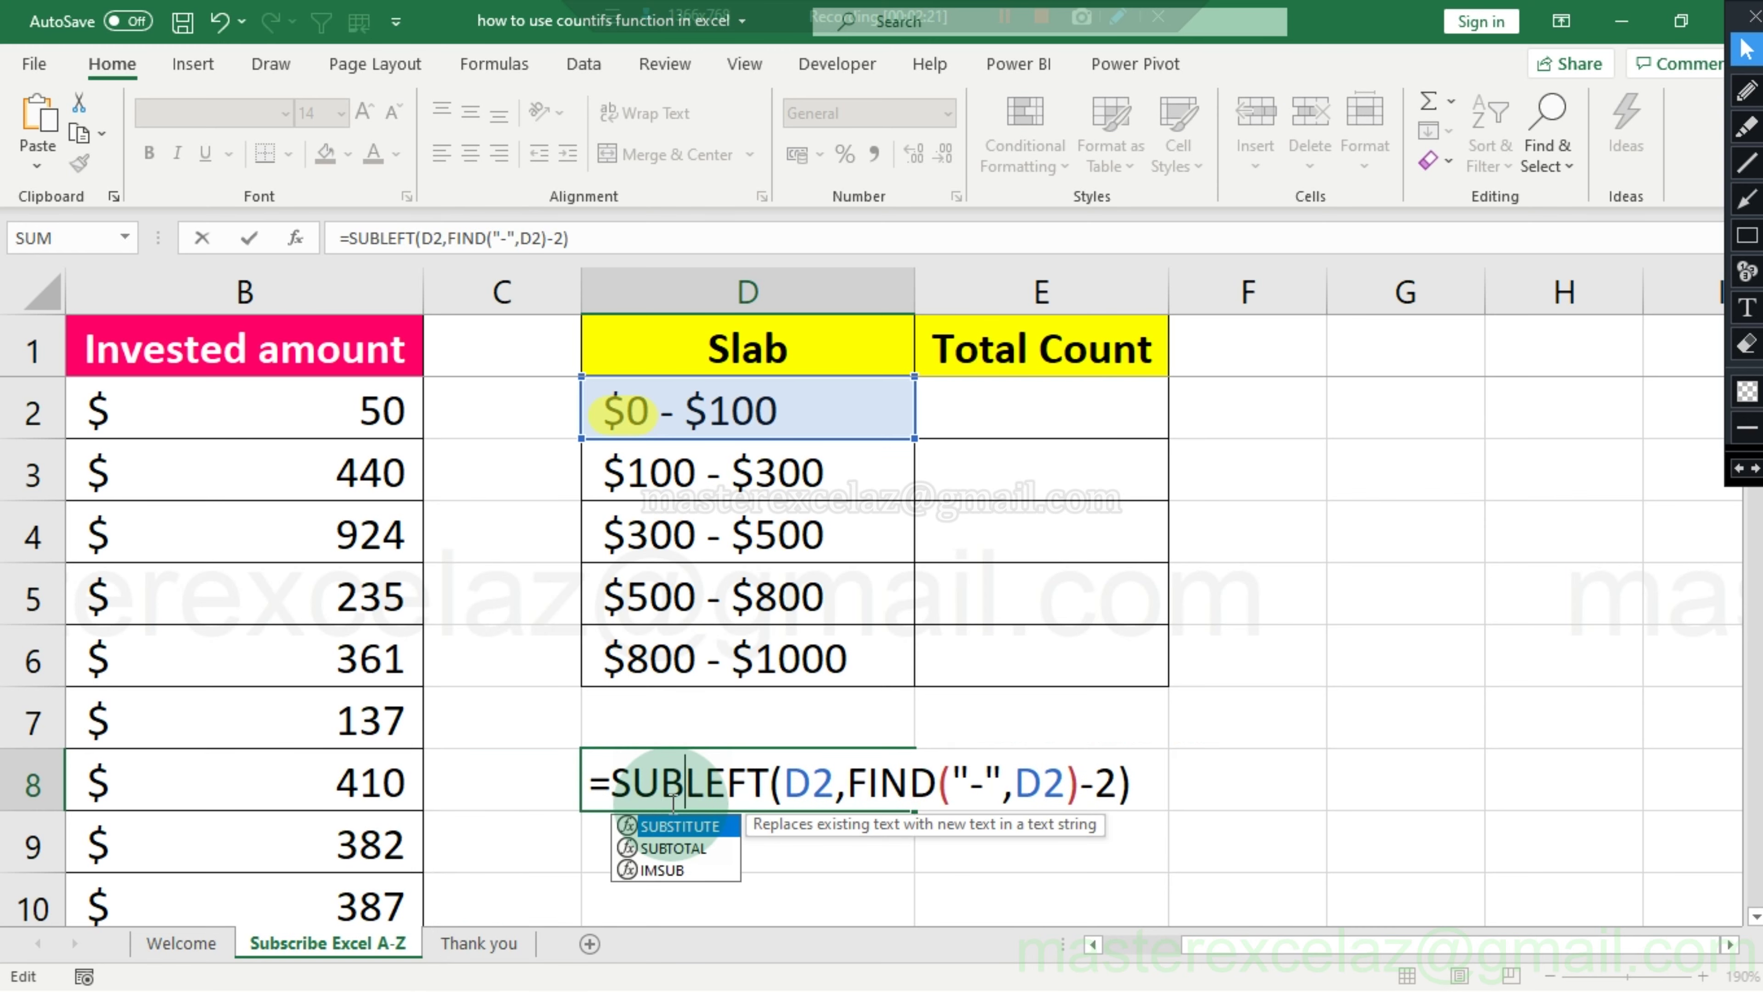
type("STITU")
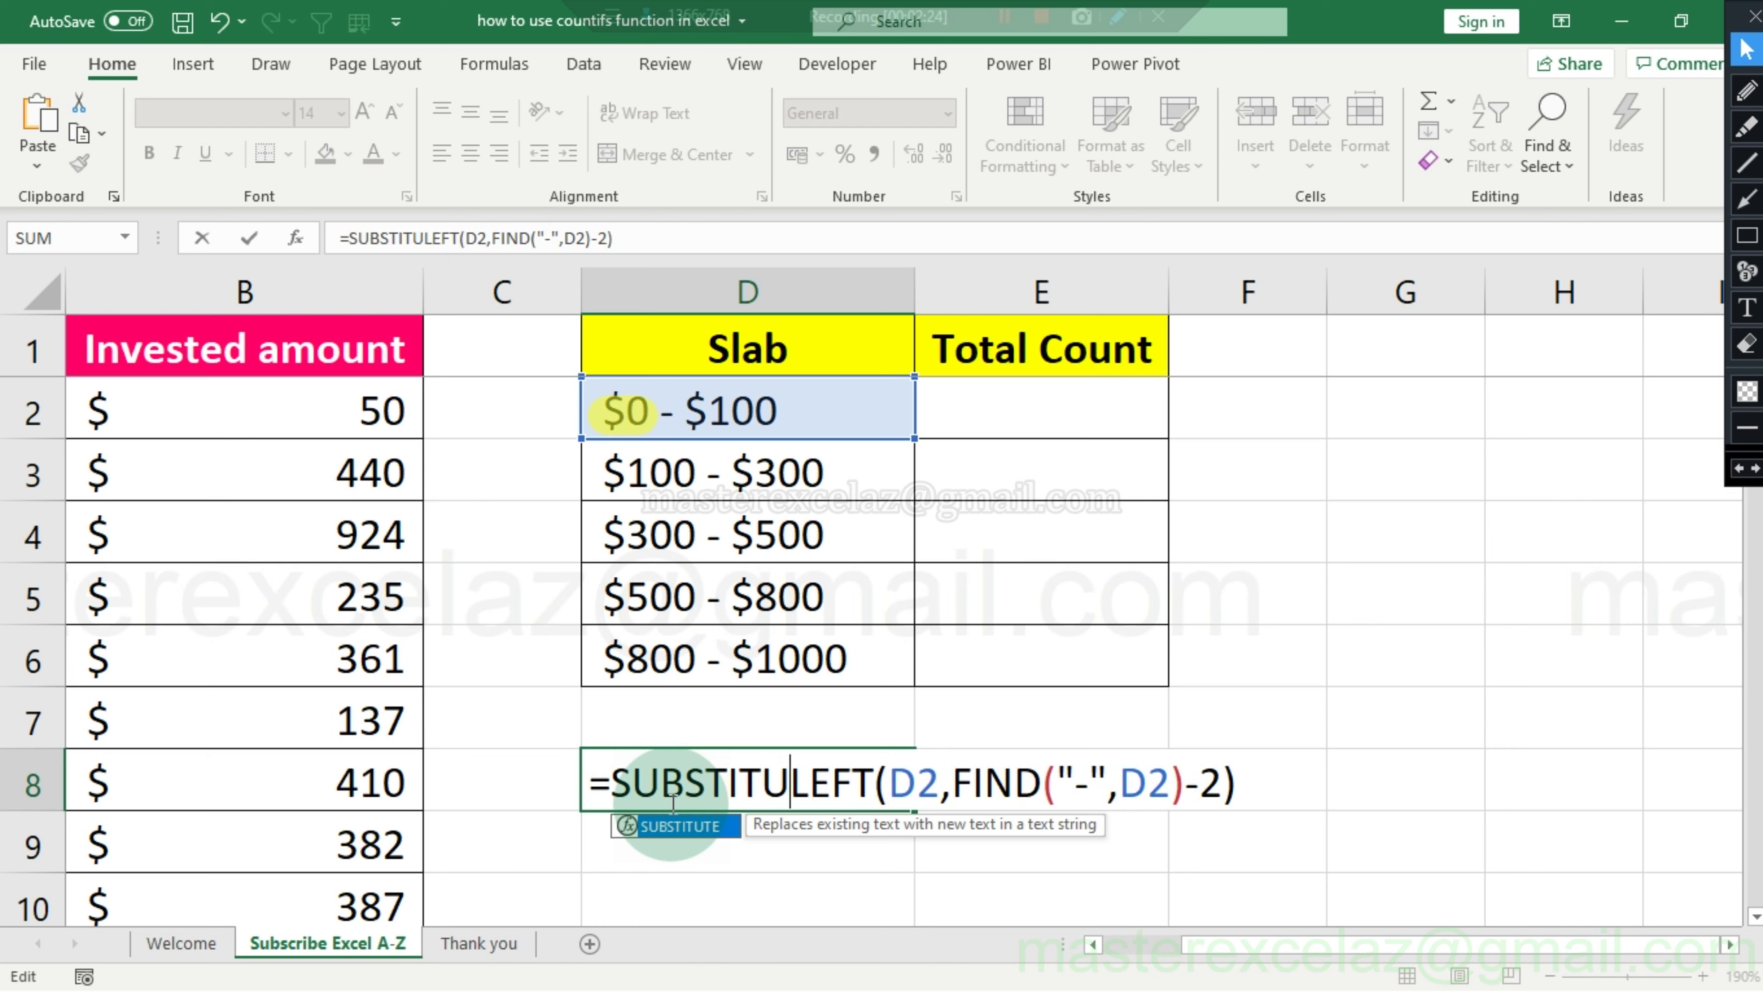
type("TE(")
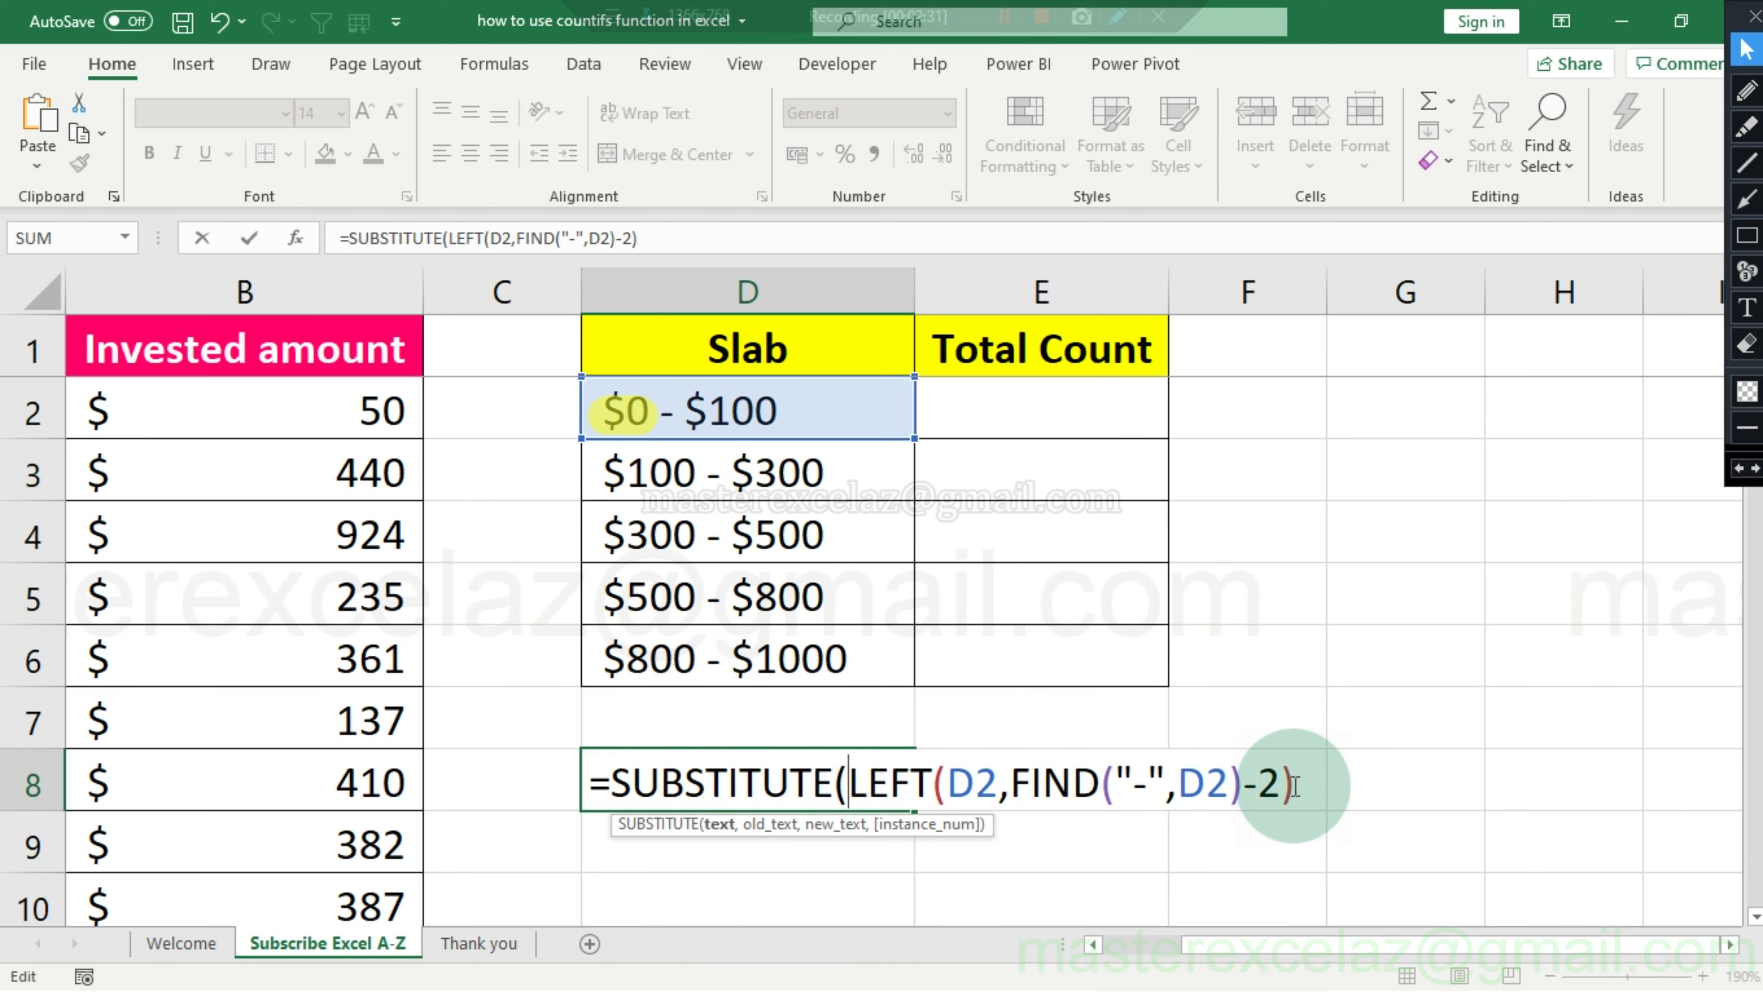
type(",")
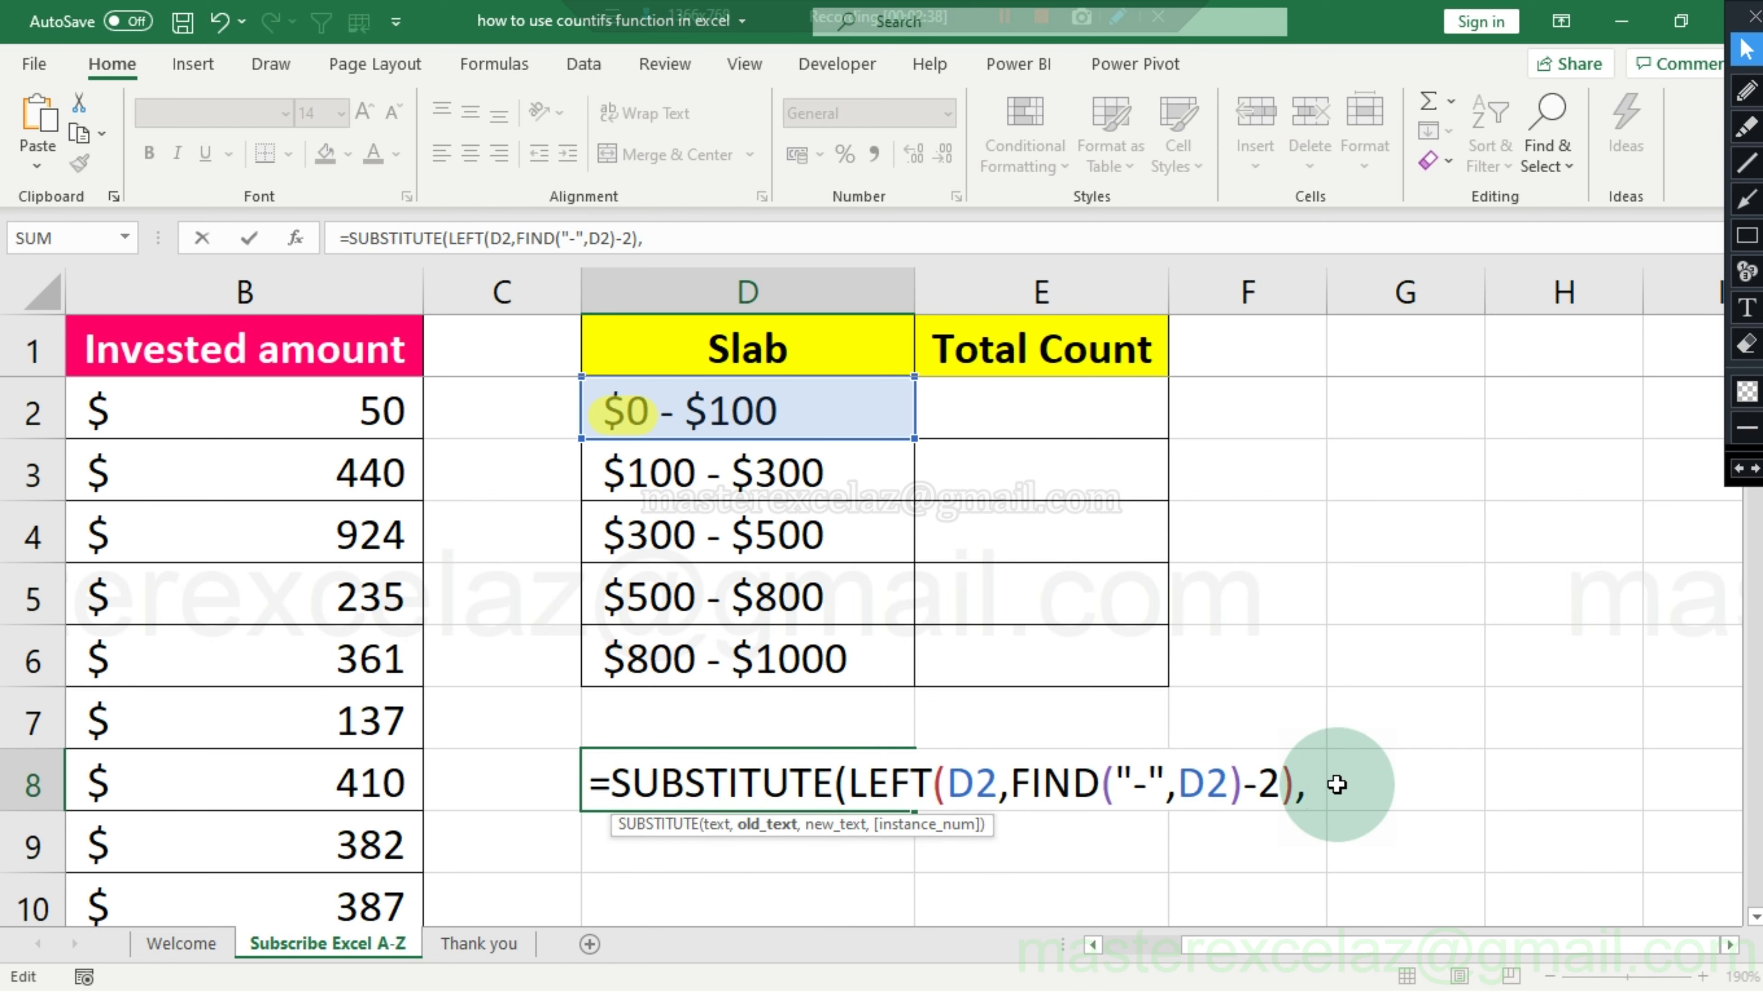
type("\"")
type("$")
type(",")
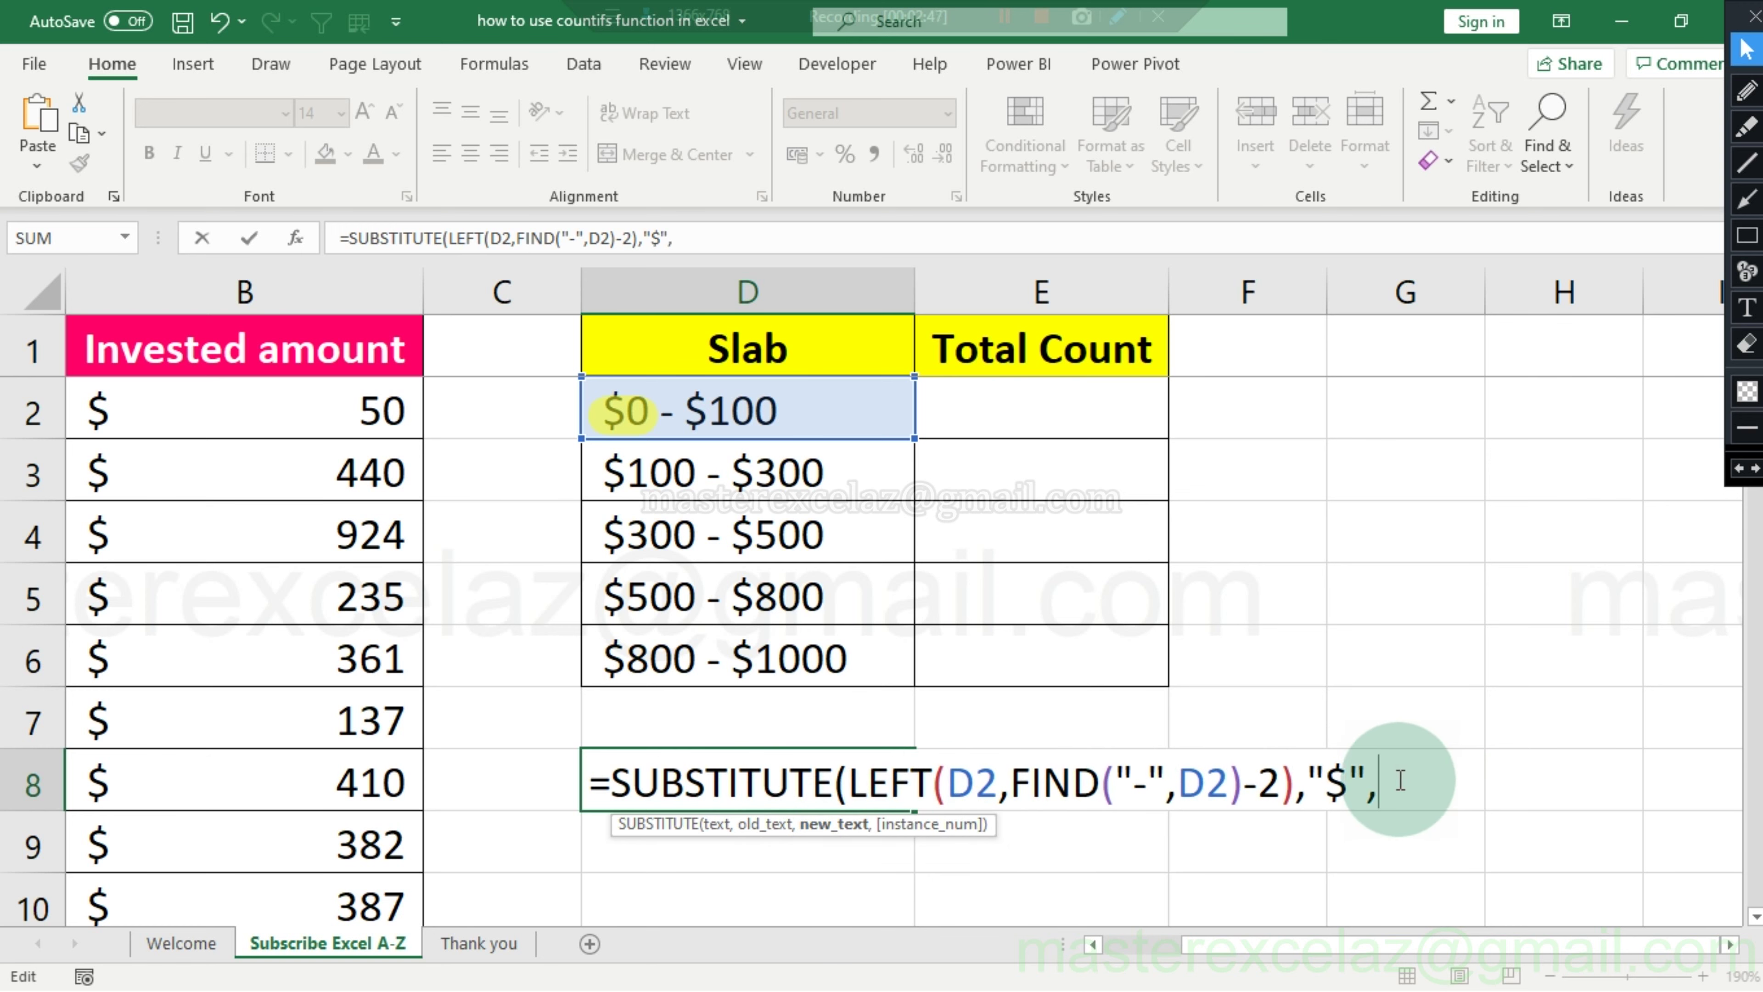
type("\"\")")
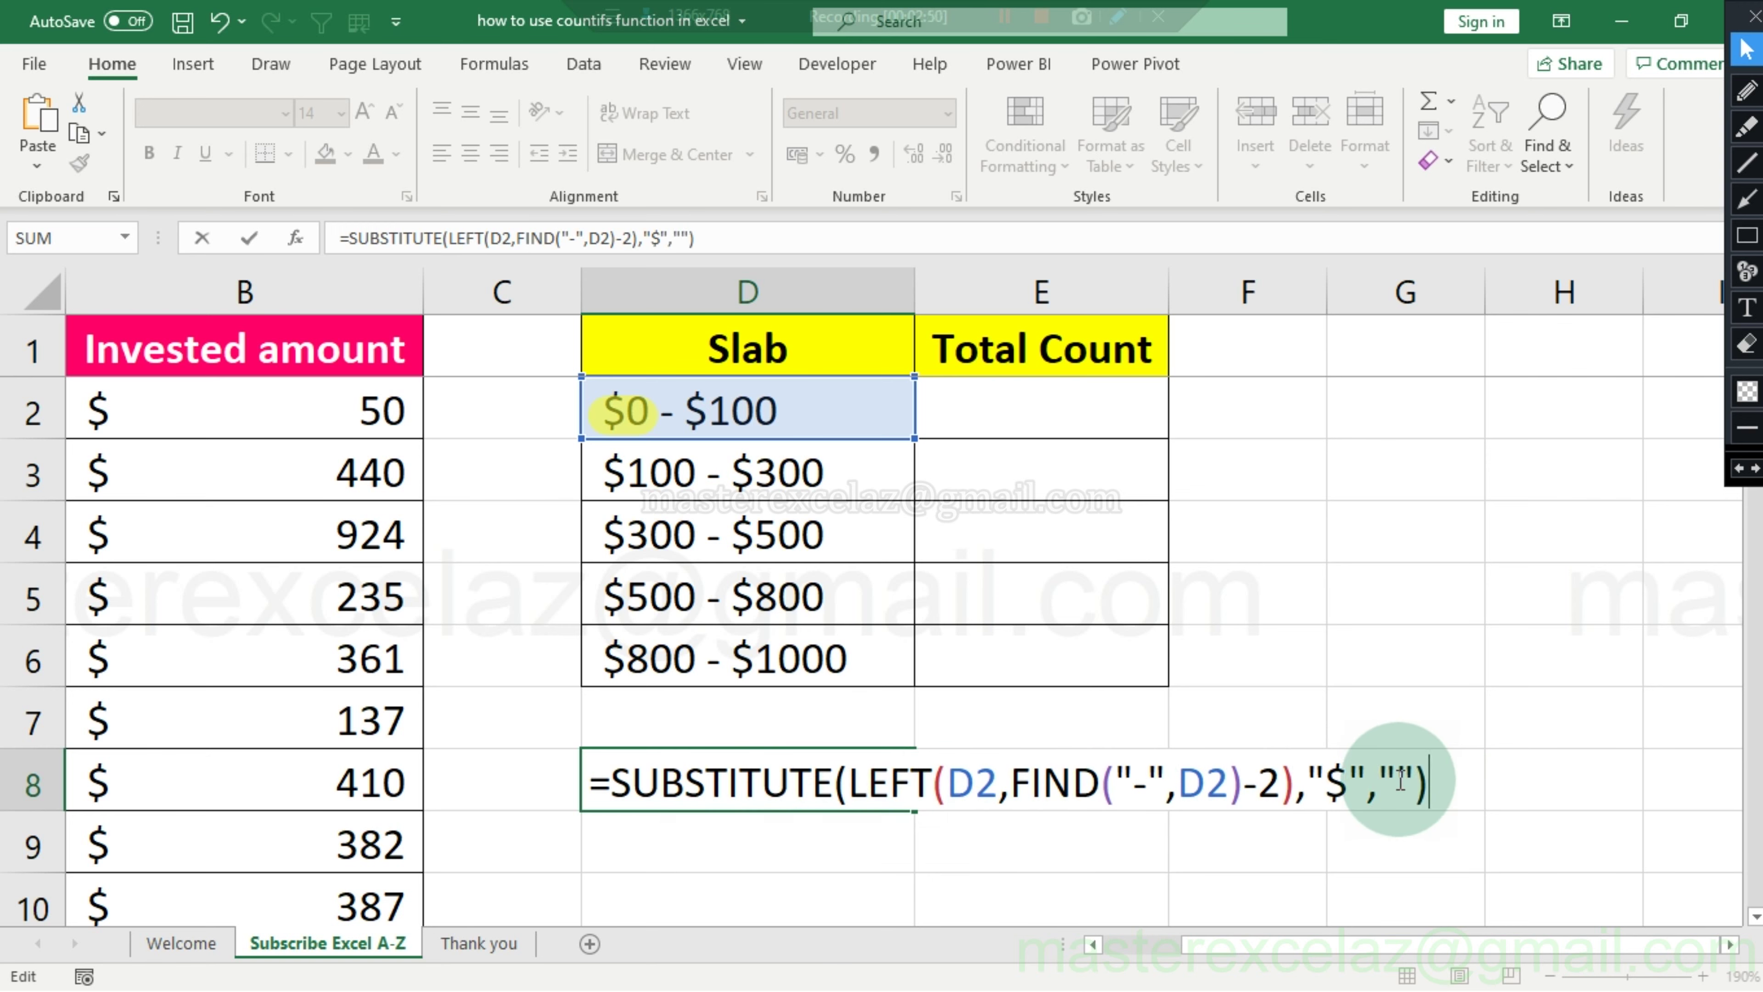
key("Return")
left_click(690, 792)
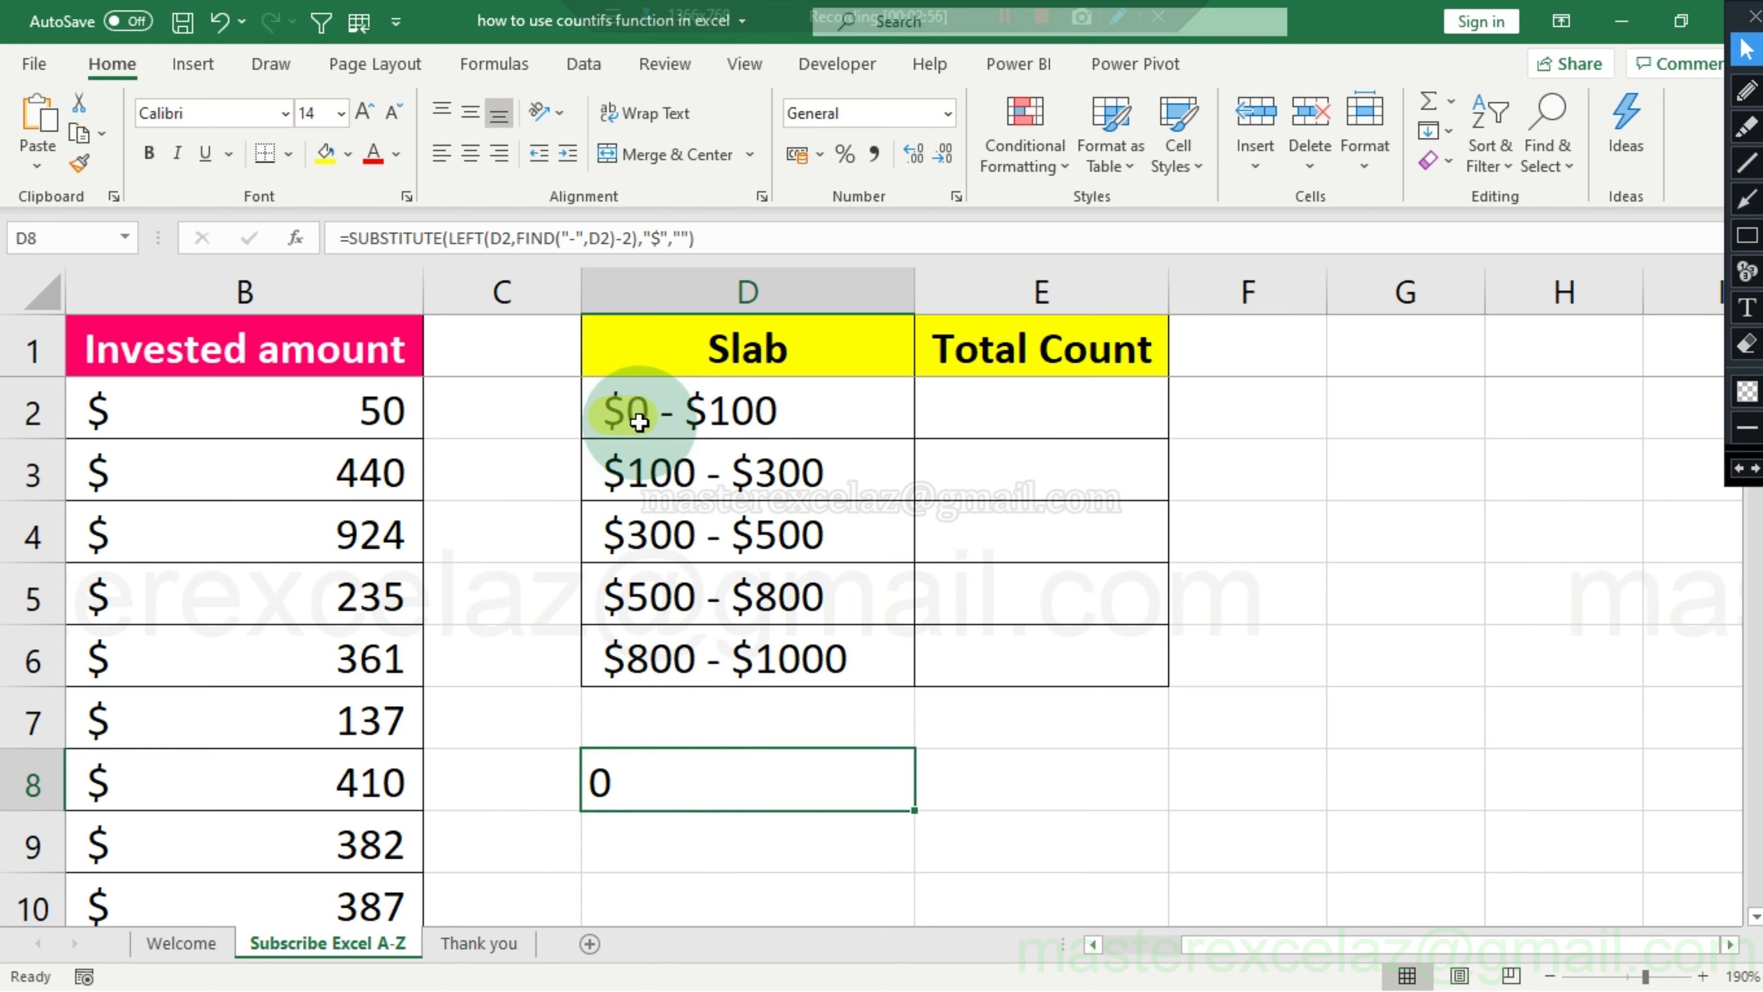
left_click(1747, 309)
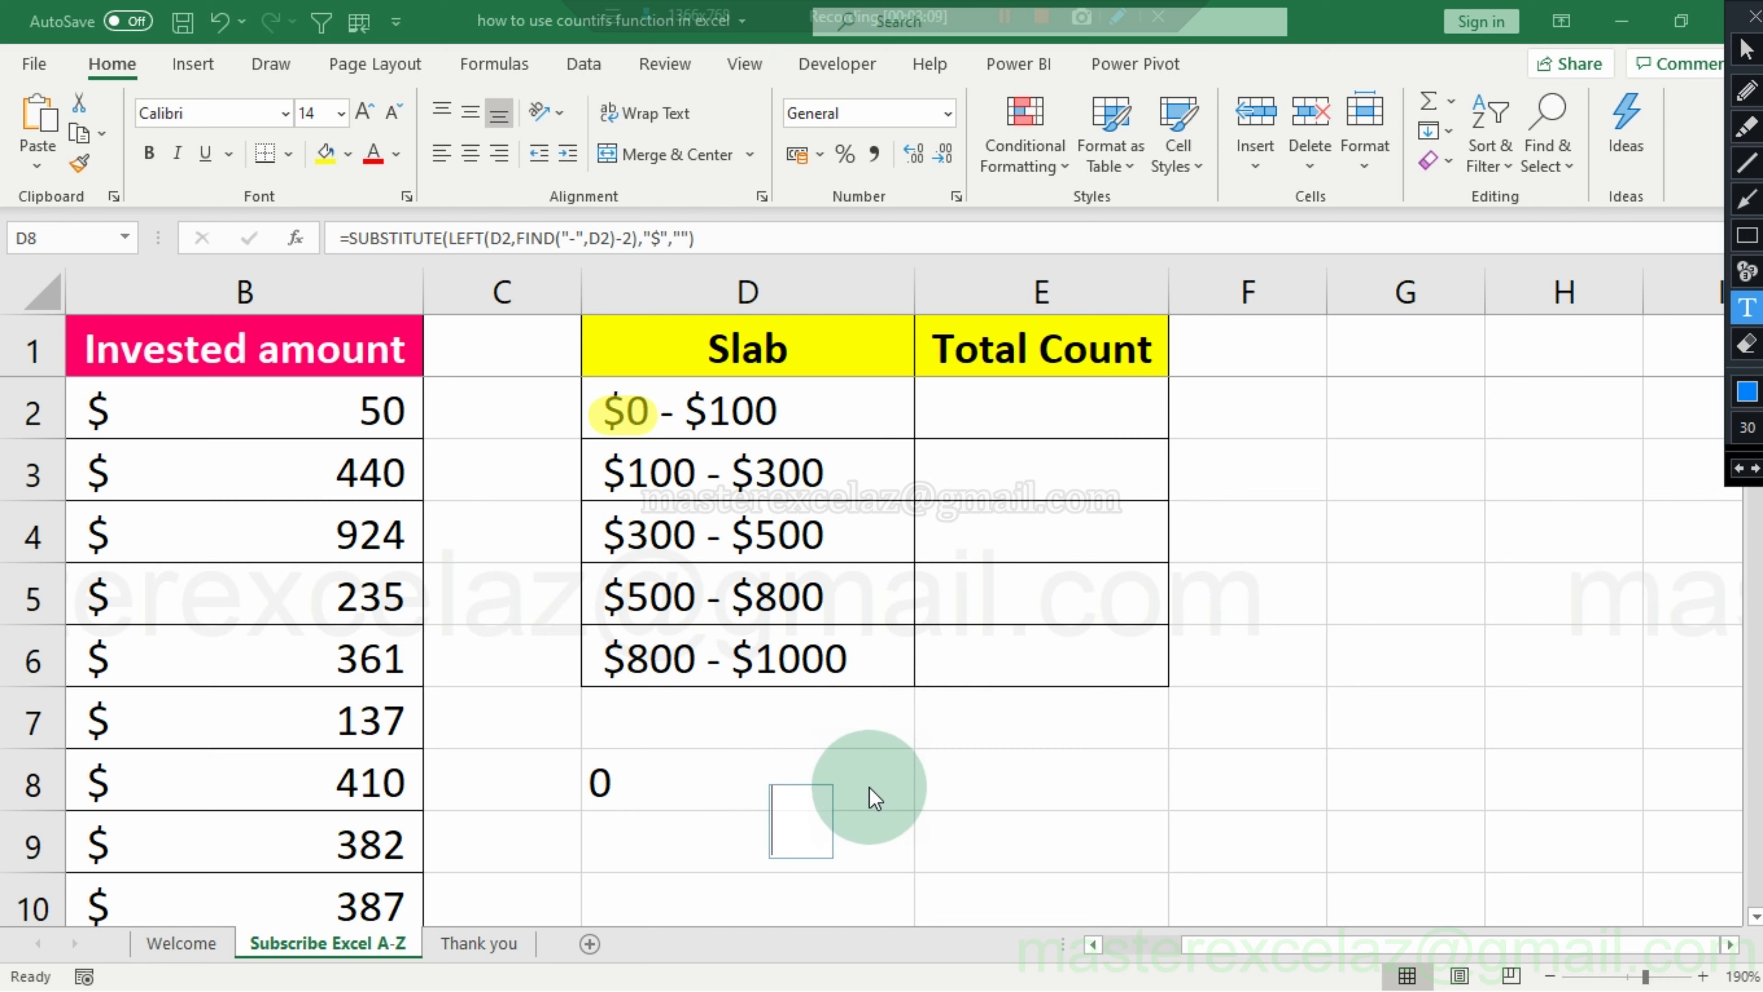
type("hY")
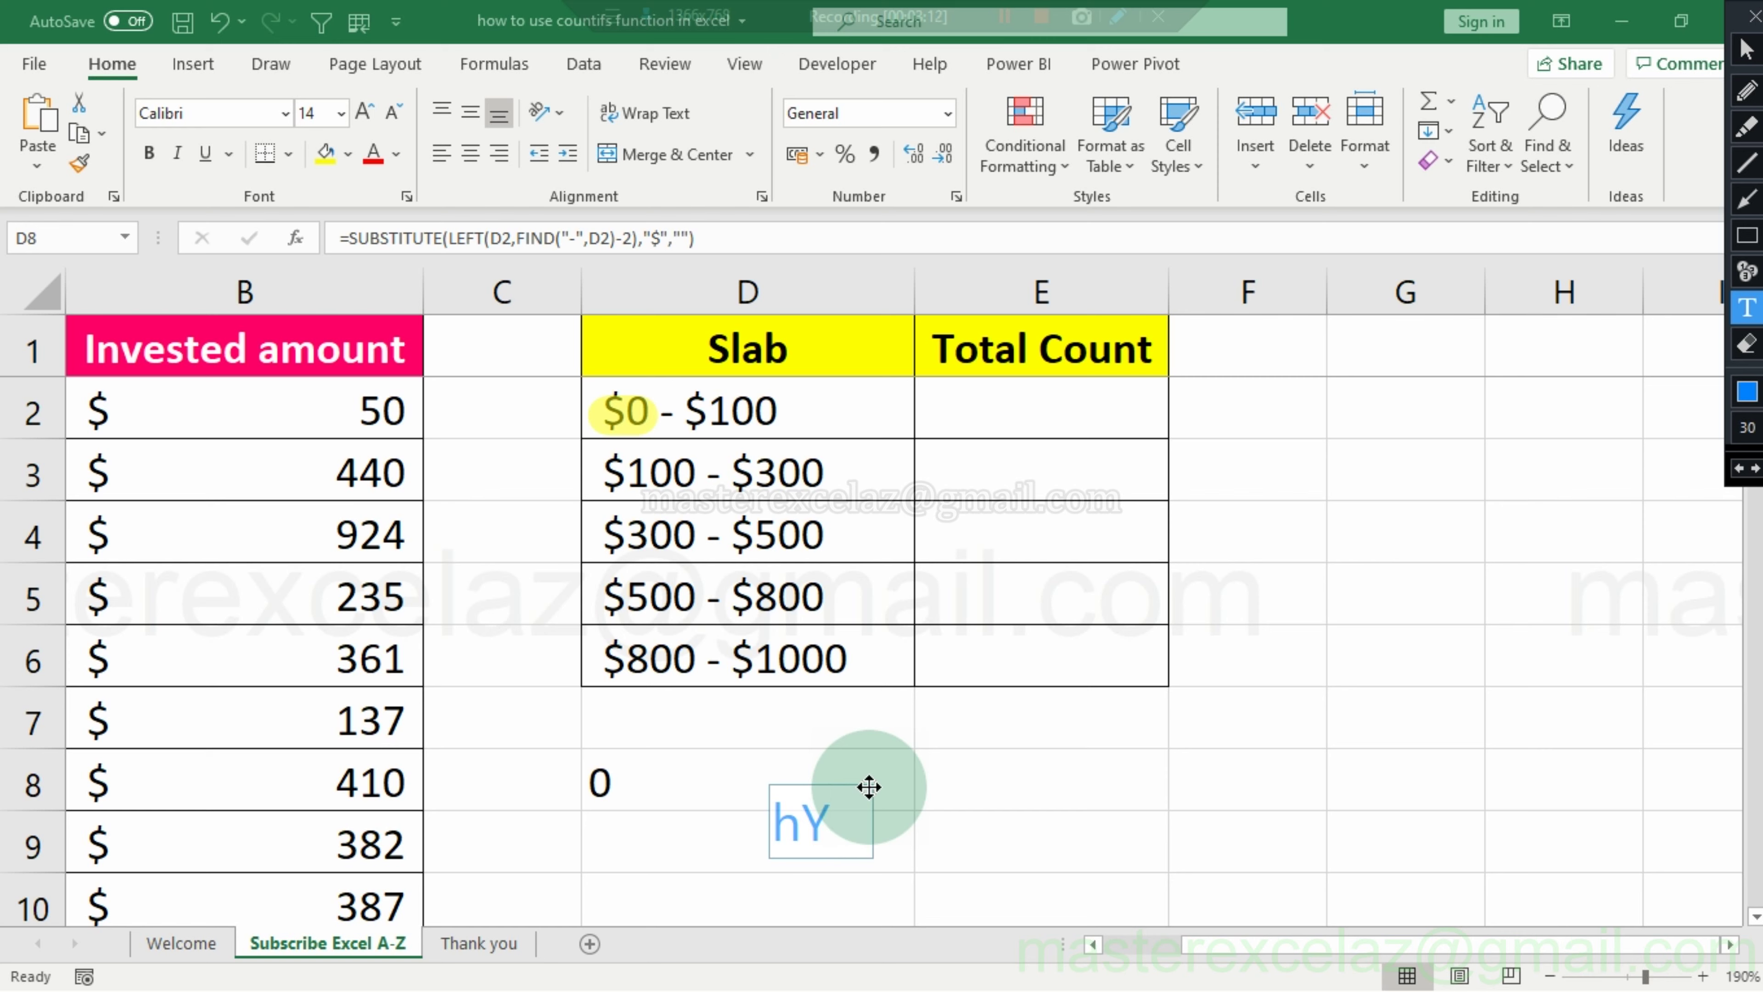
key("BackSpace")
key("BackSpace")
type("h")
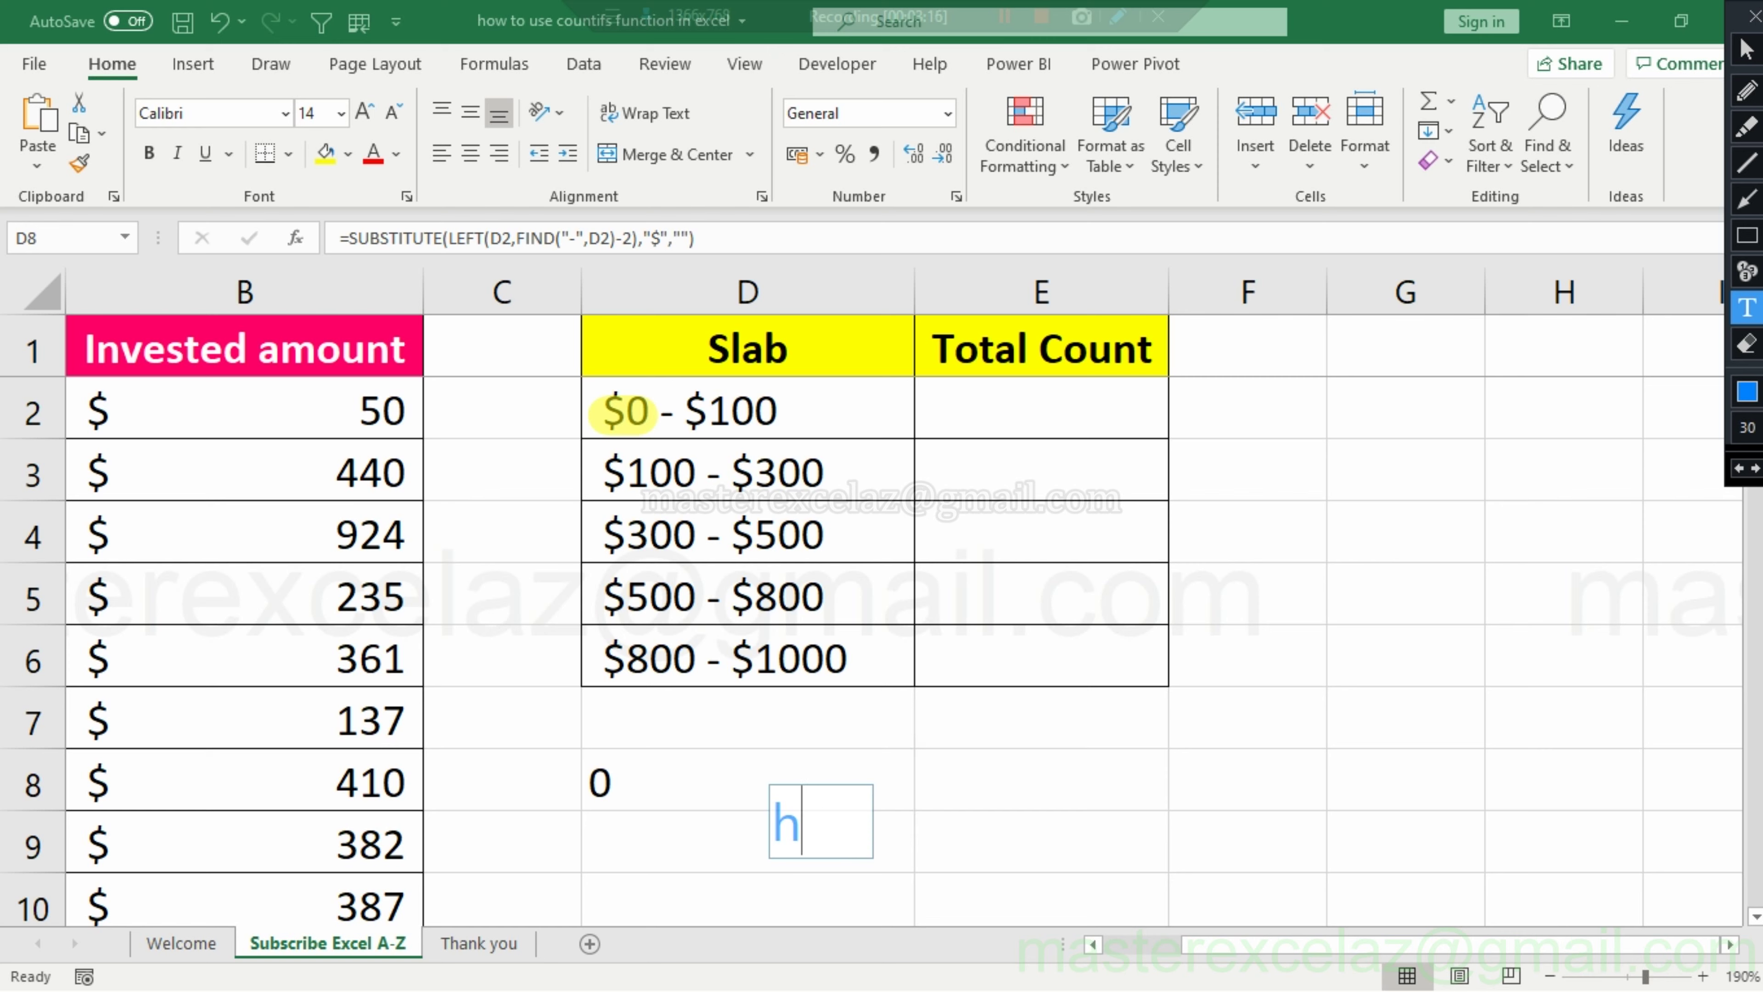
type("Y")
key("BackSpace")
key("BackSpace")
type("HYPON ")
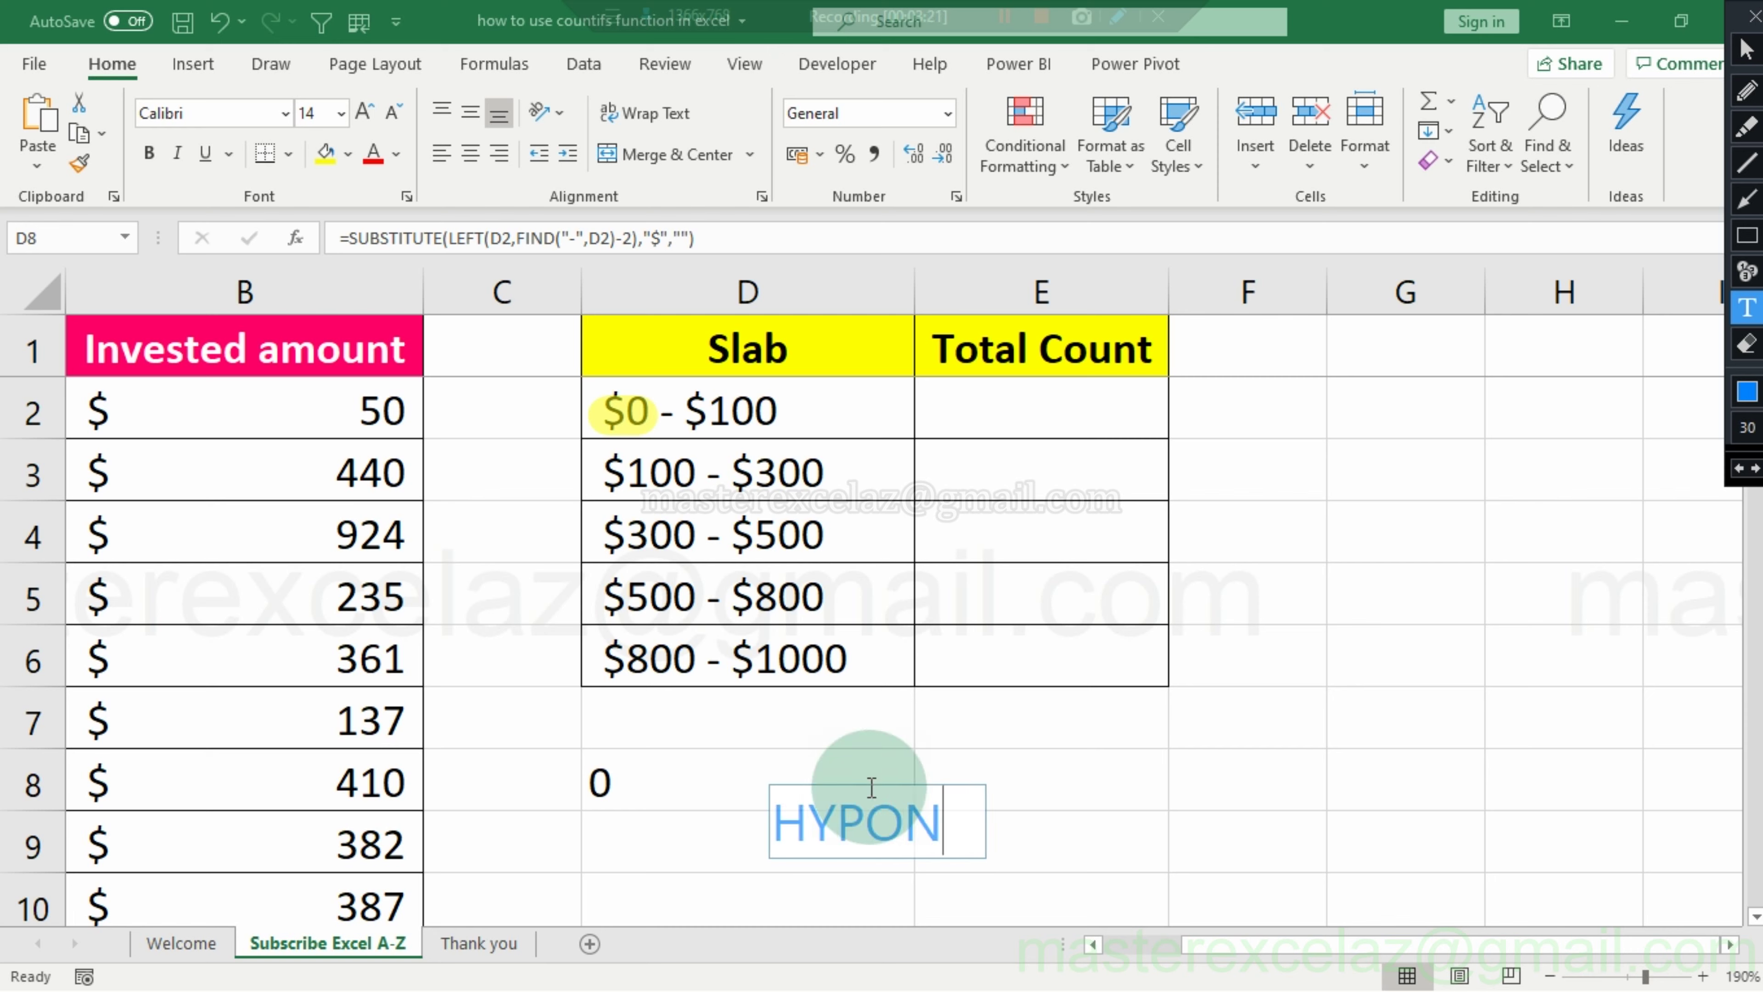
type("AND SPA")
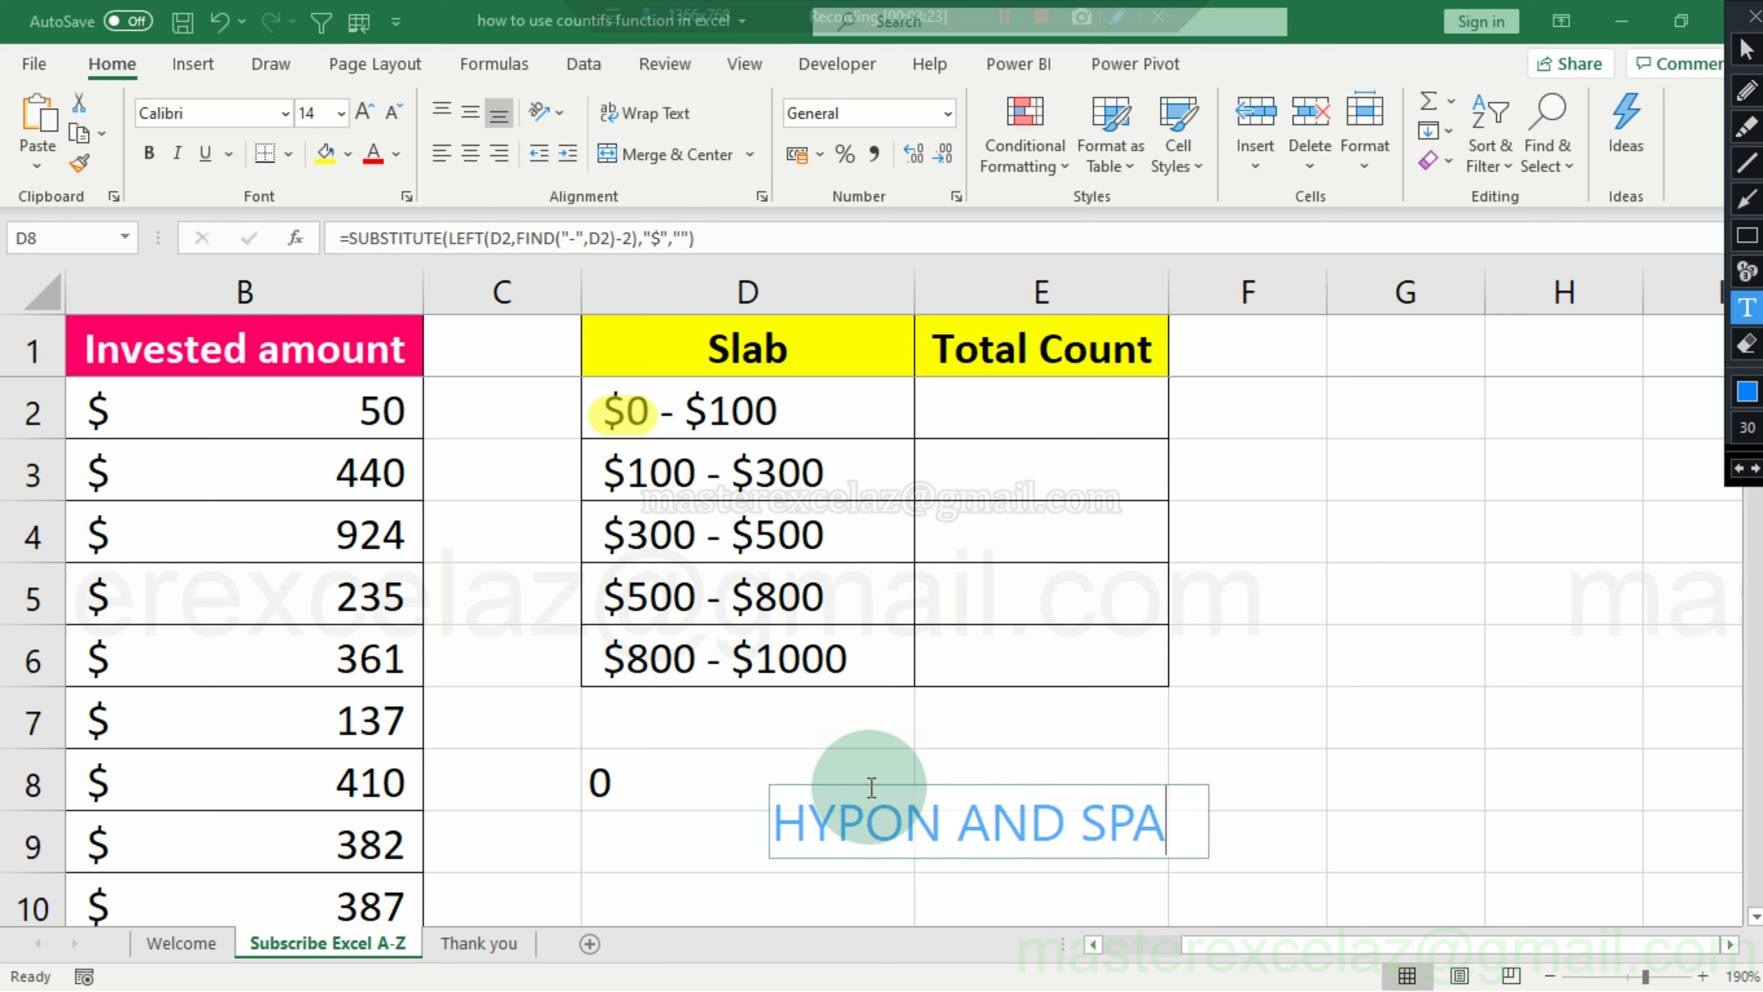
type("CE")
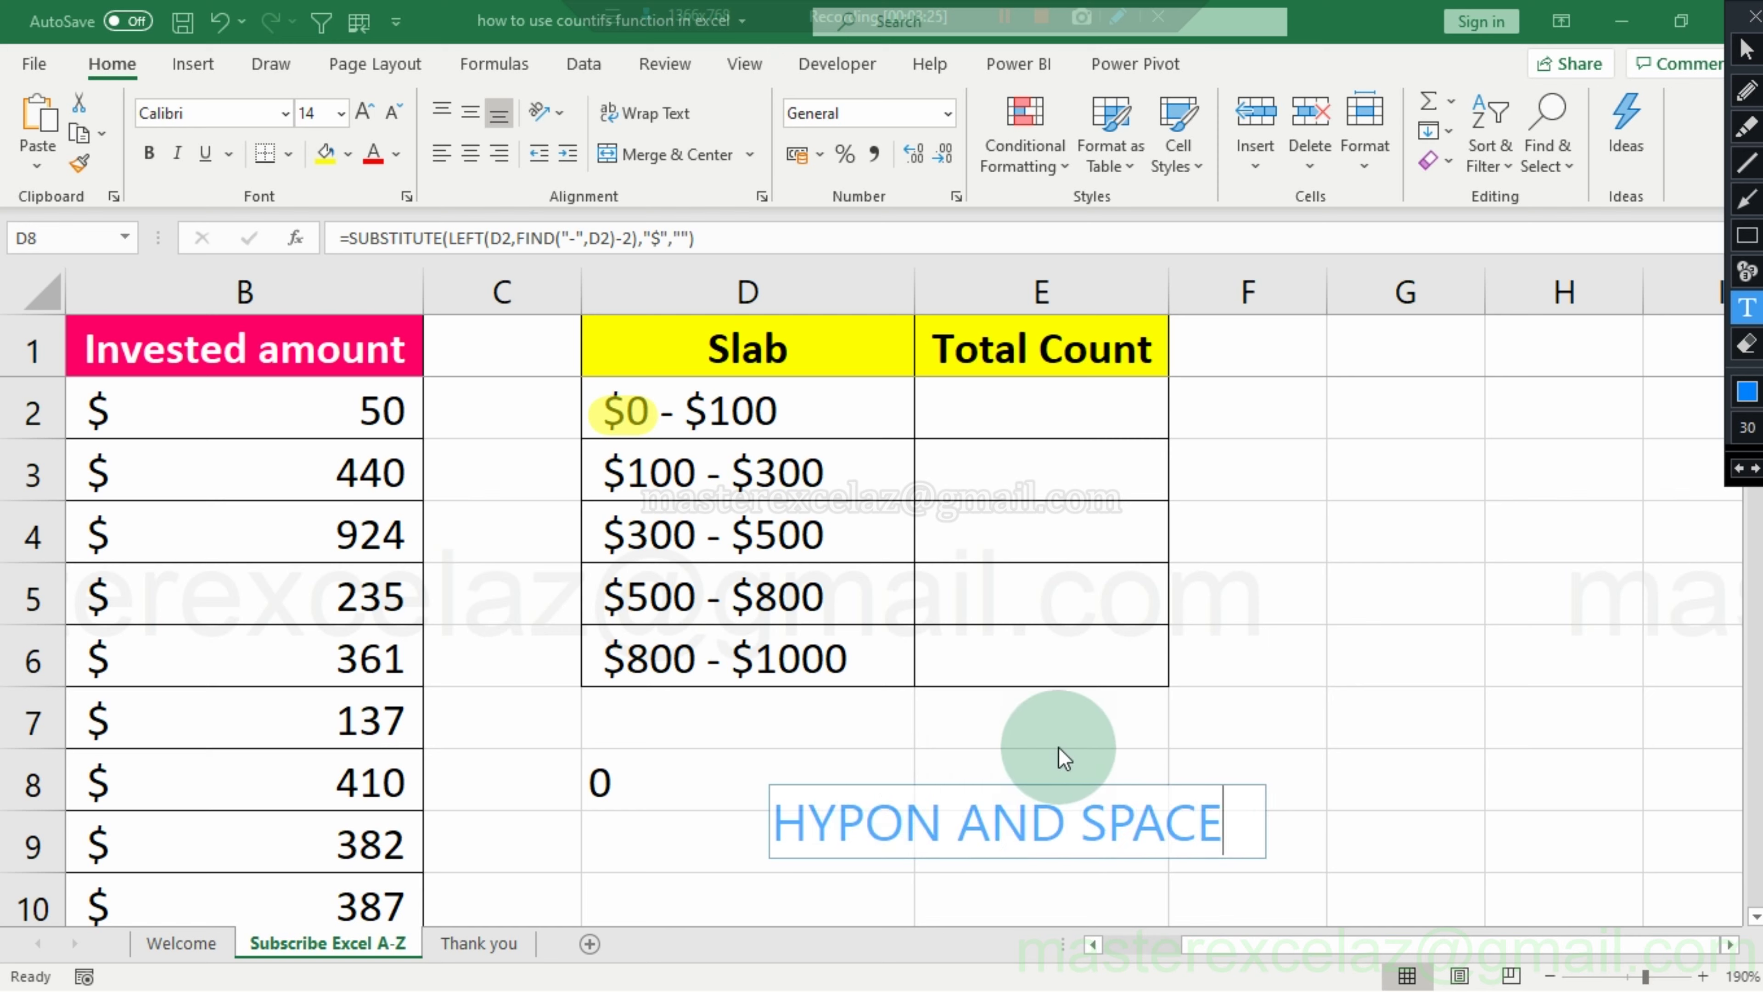
left_click(1056, 750)
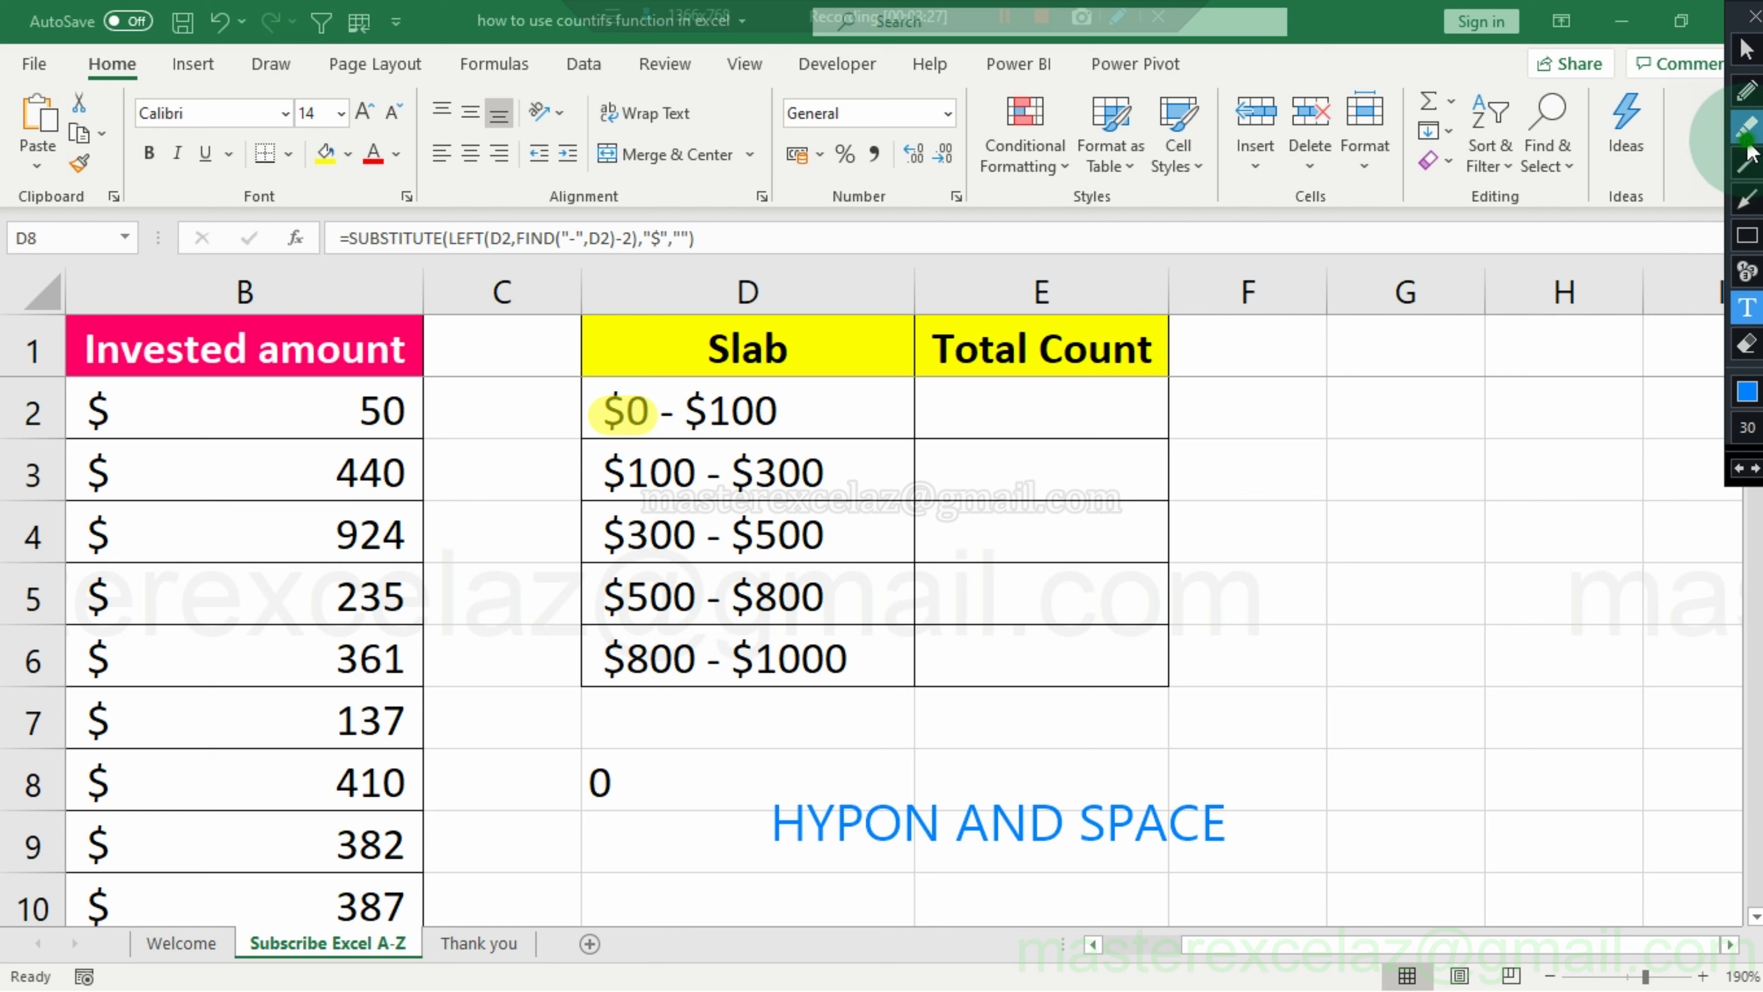
left_click(1747, 127)
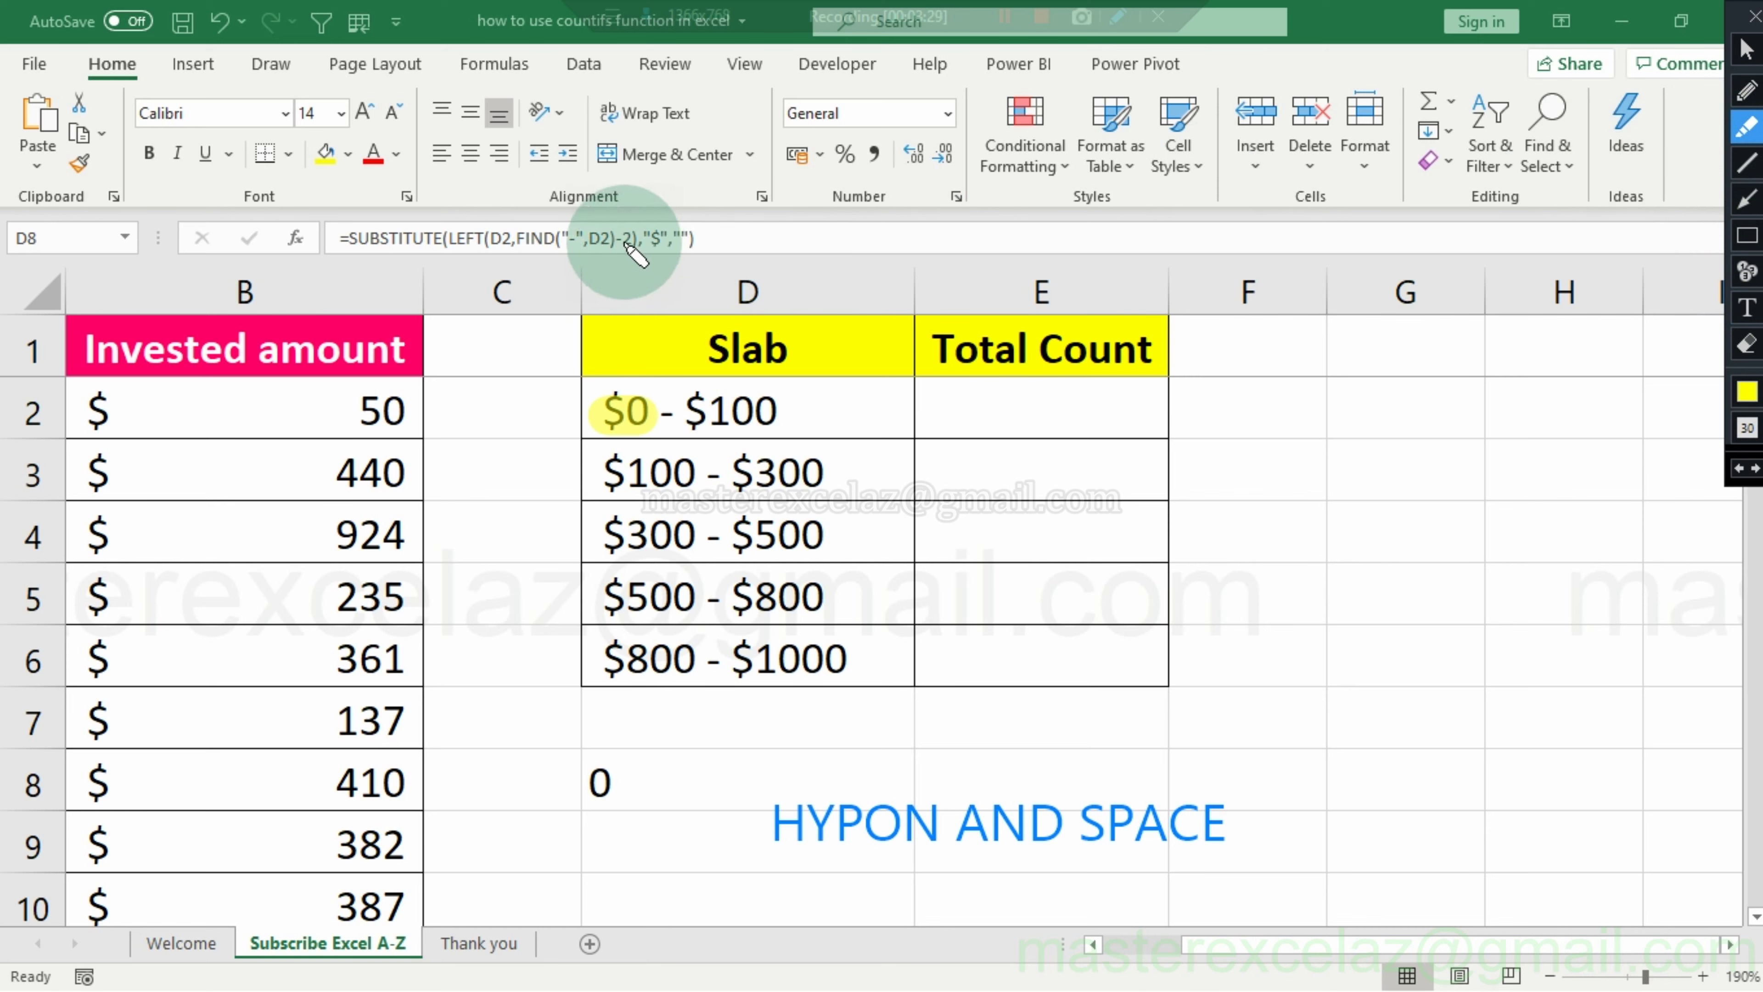
left_click_drag(609, 240, 640, 240)
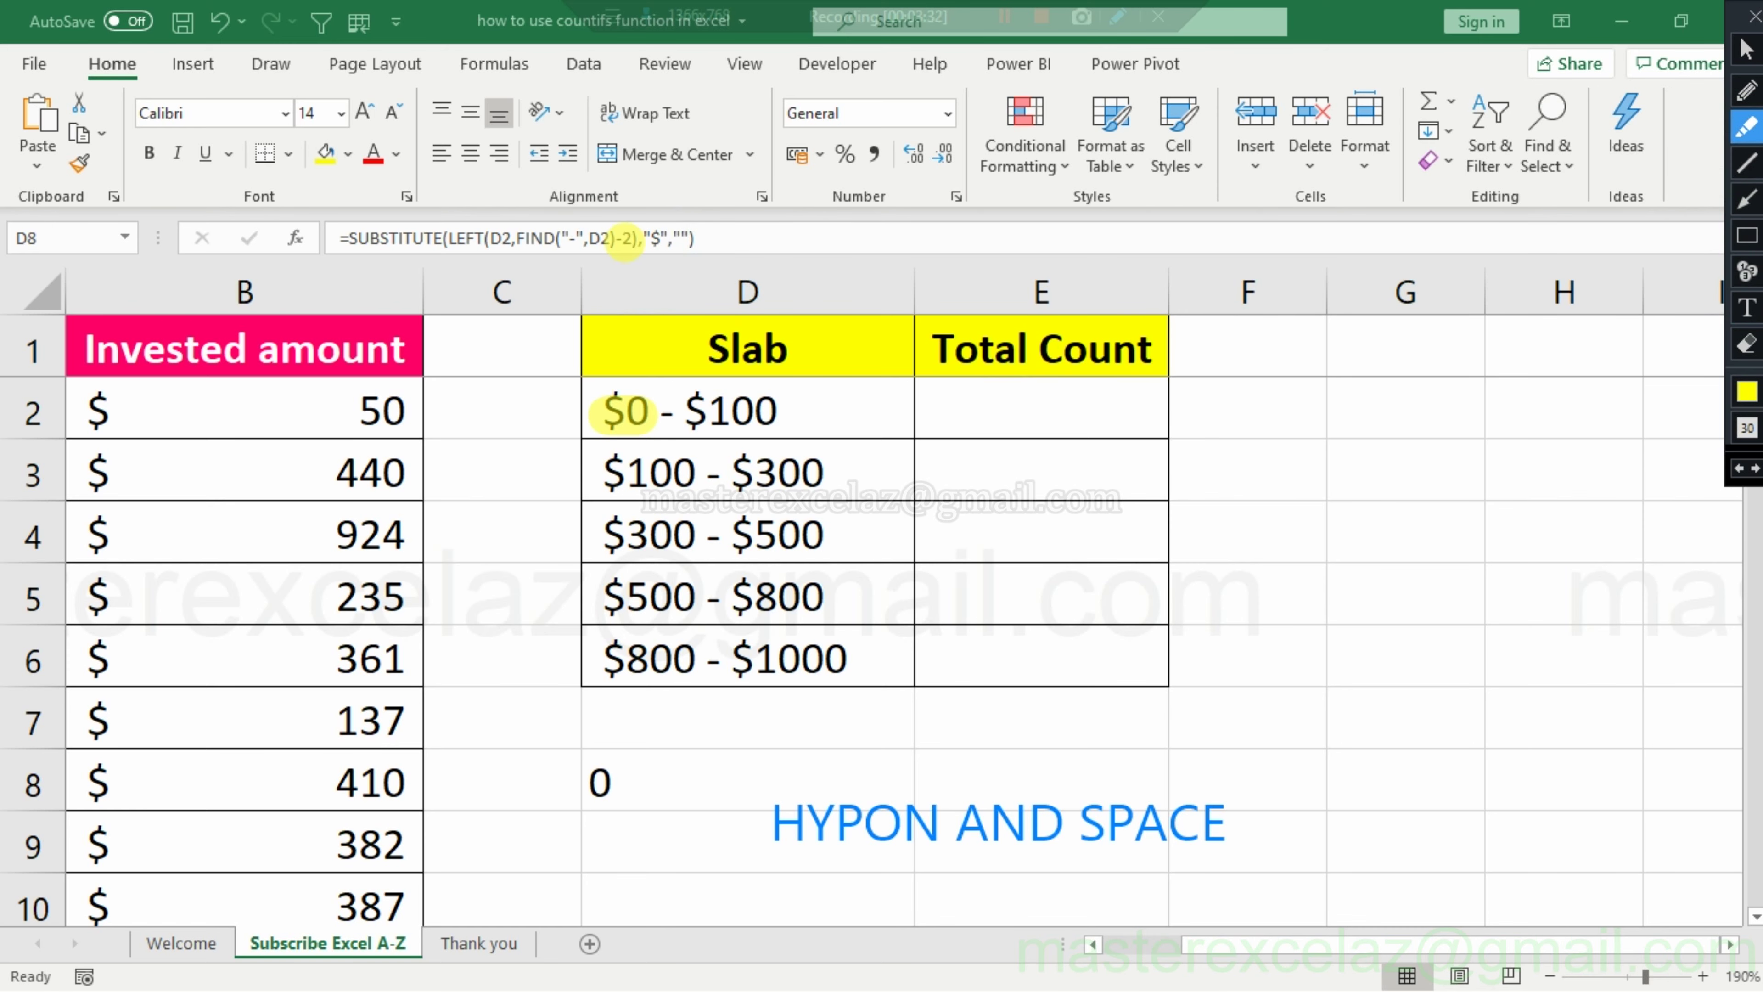
left_click(1747, 200)
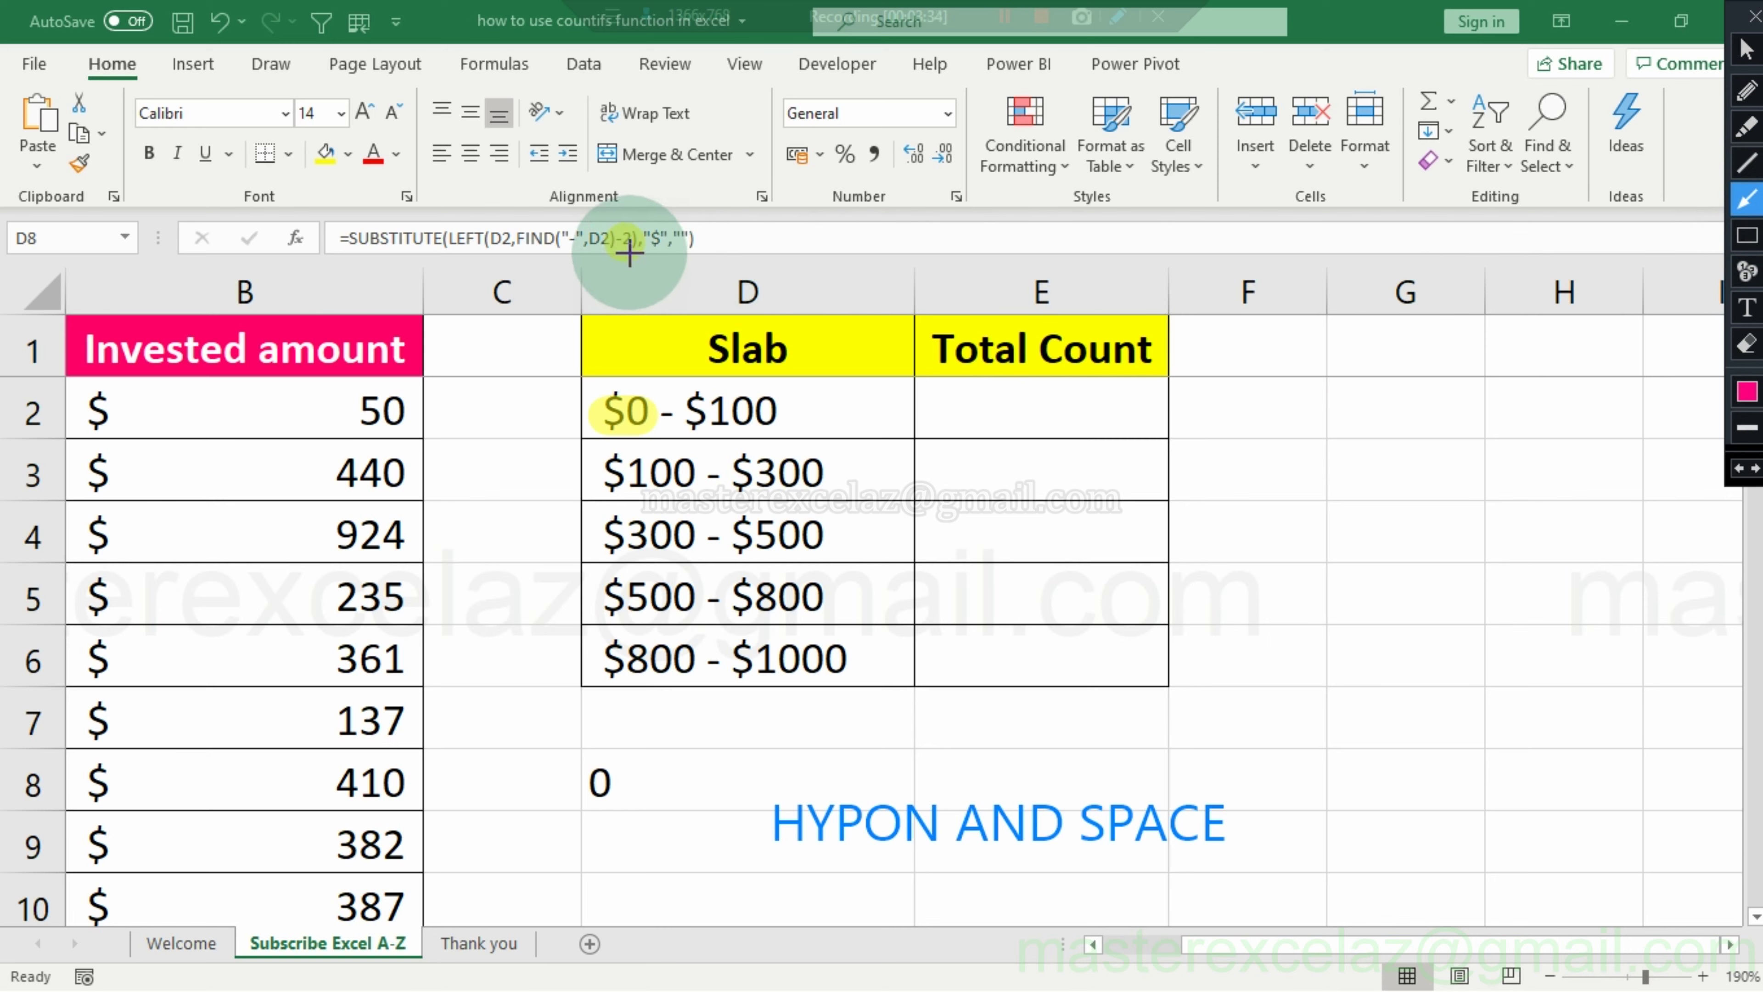
mouse_move(628, 254)
left_mouse_down()
mouse_move(876, 802)
mouse_move(904, 791)
left_mouse_up()
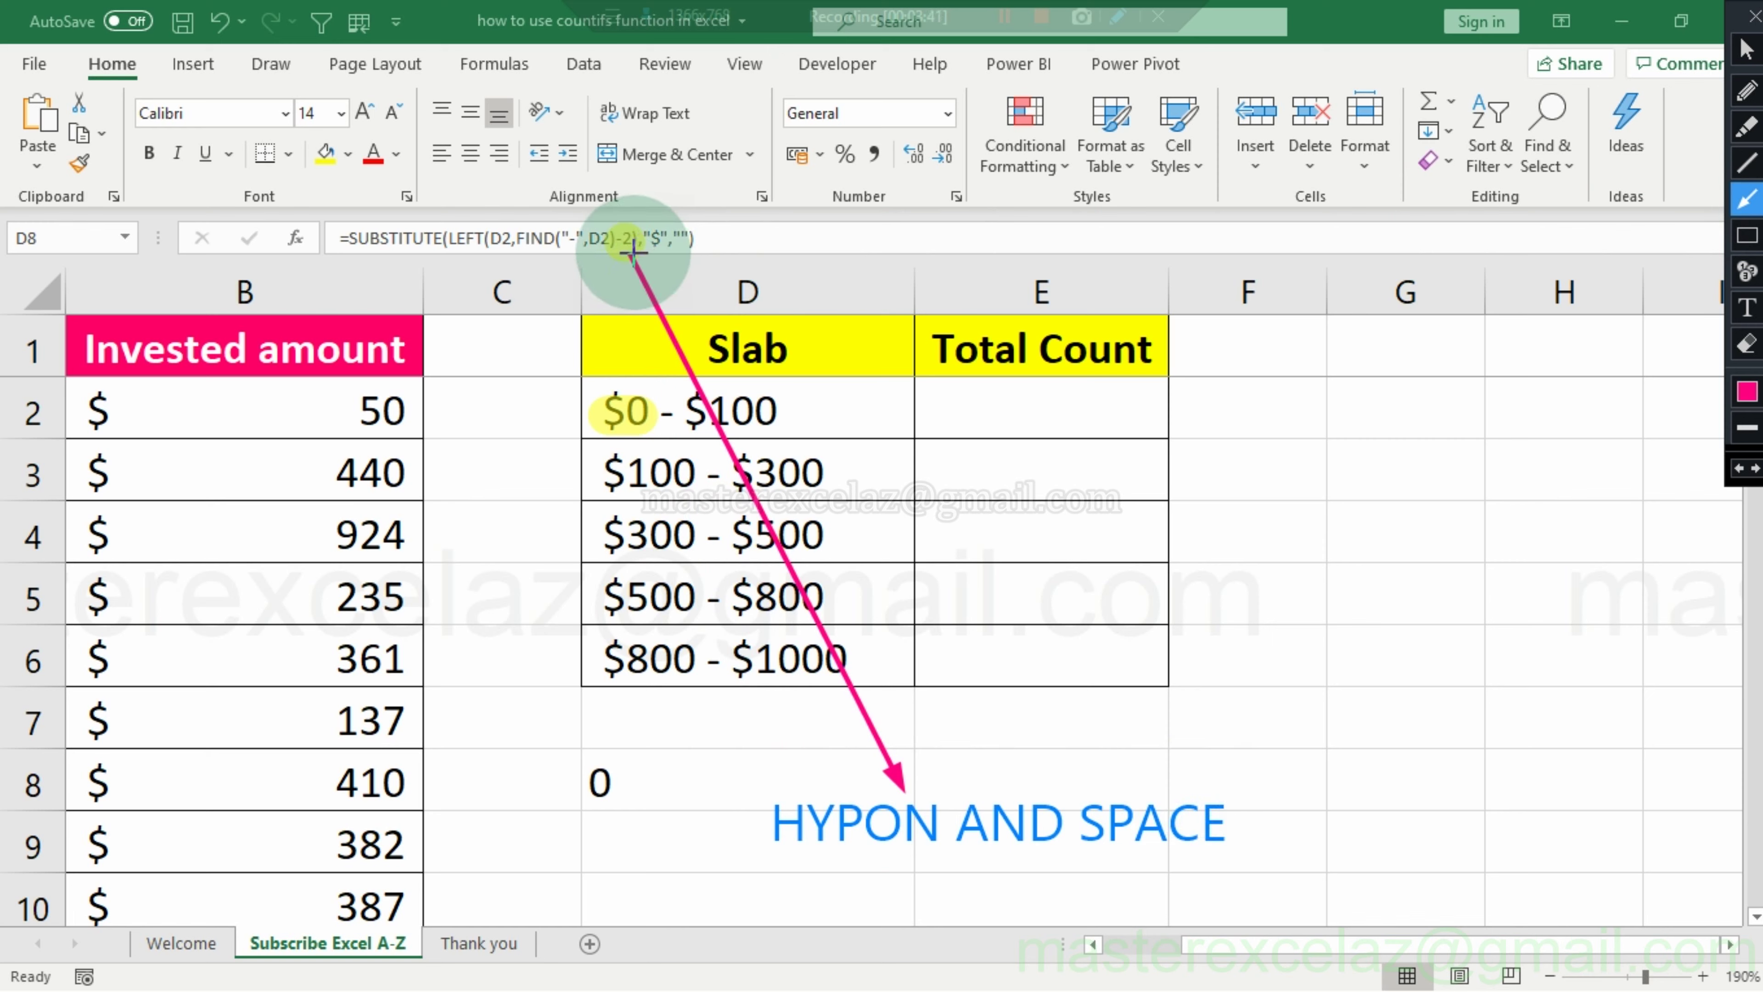
mouse_move(633, 252)
left_mouse_down()
mouse_move(936, 540)
mouse_move(1082, 779)
mouse_move(1121, 790)
left_mouse_up()
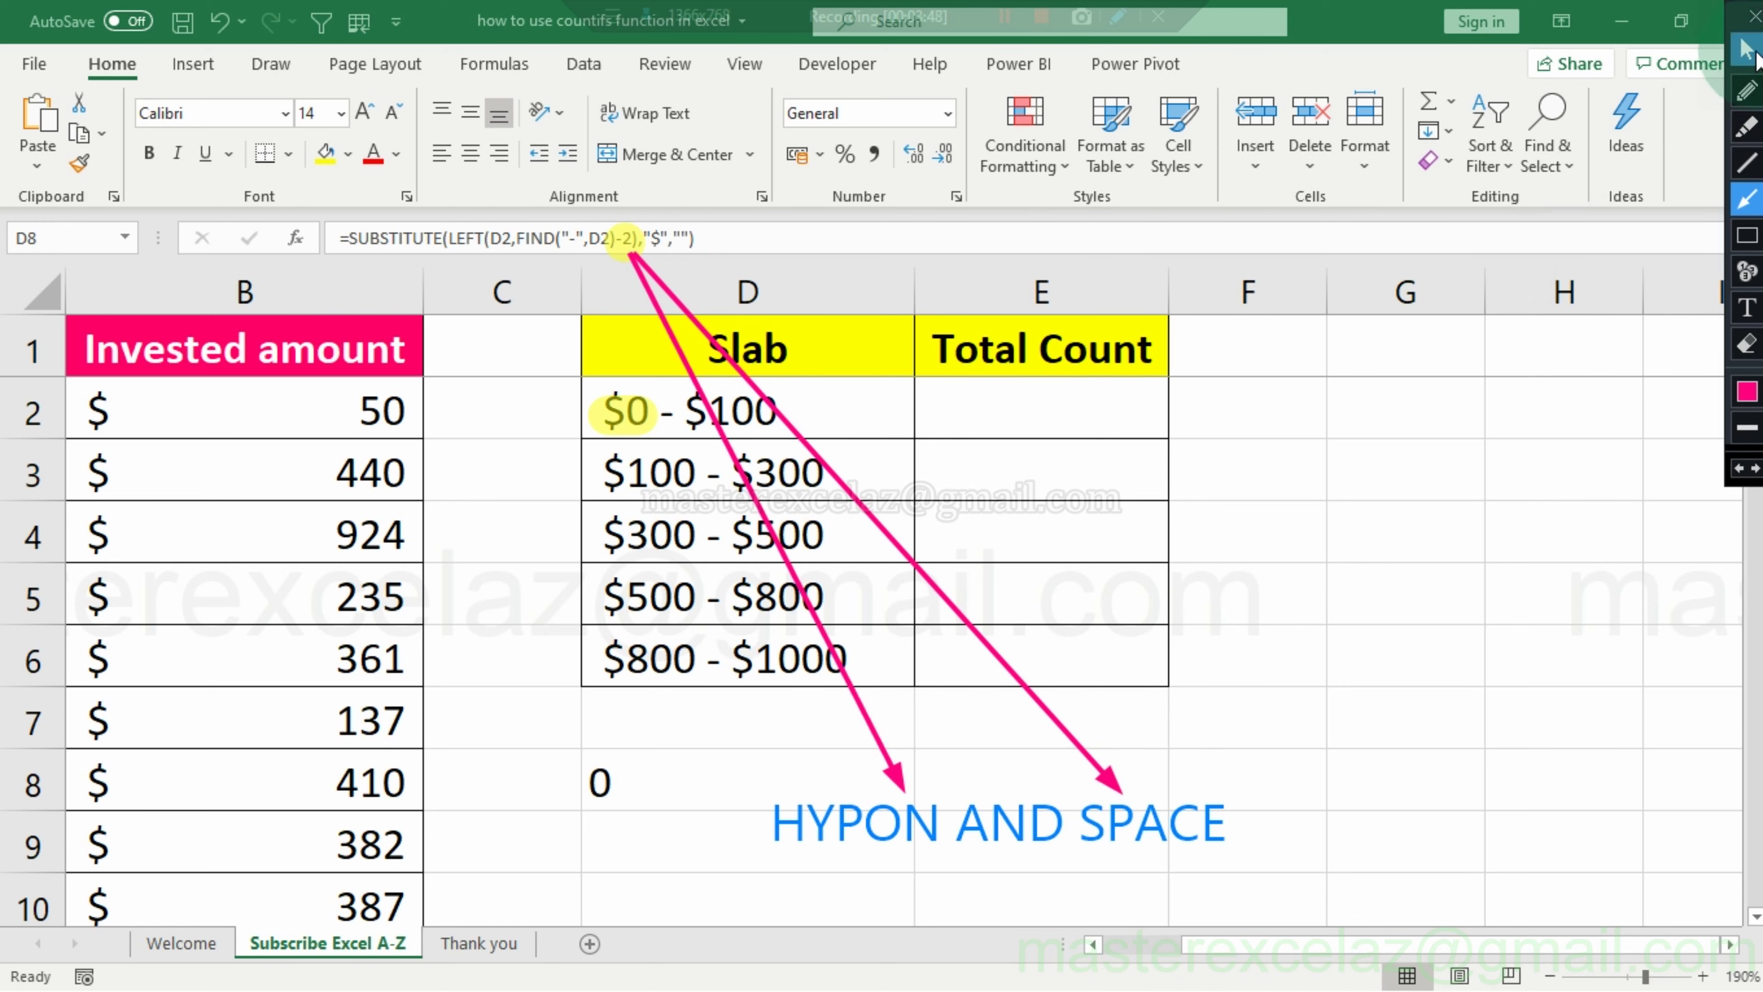
left_click(1745, 48)
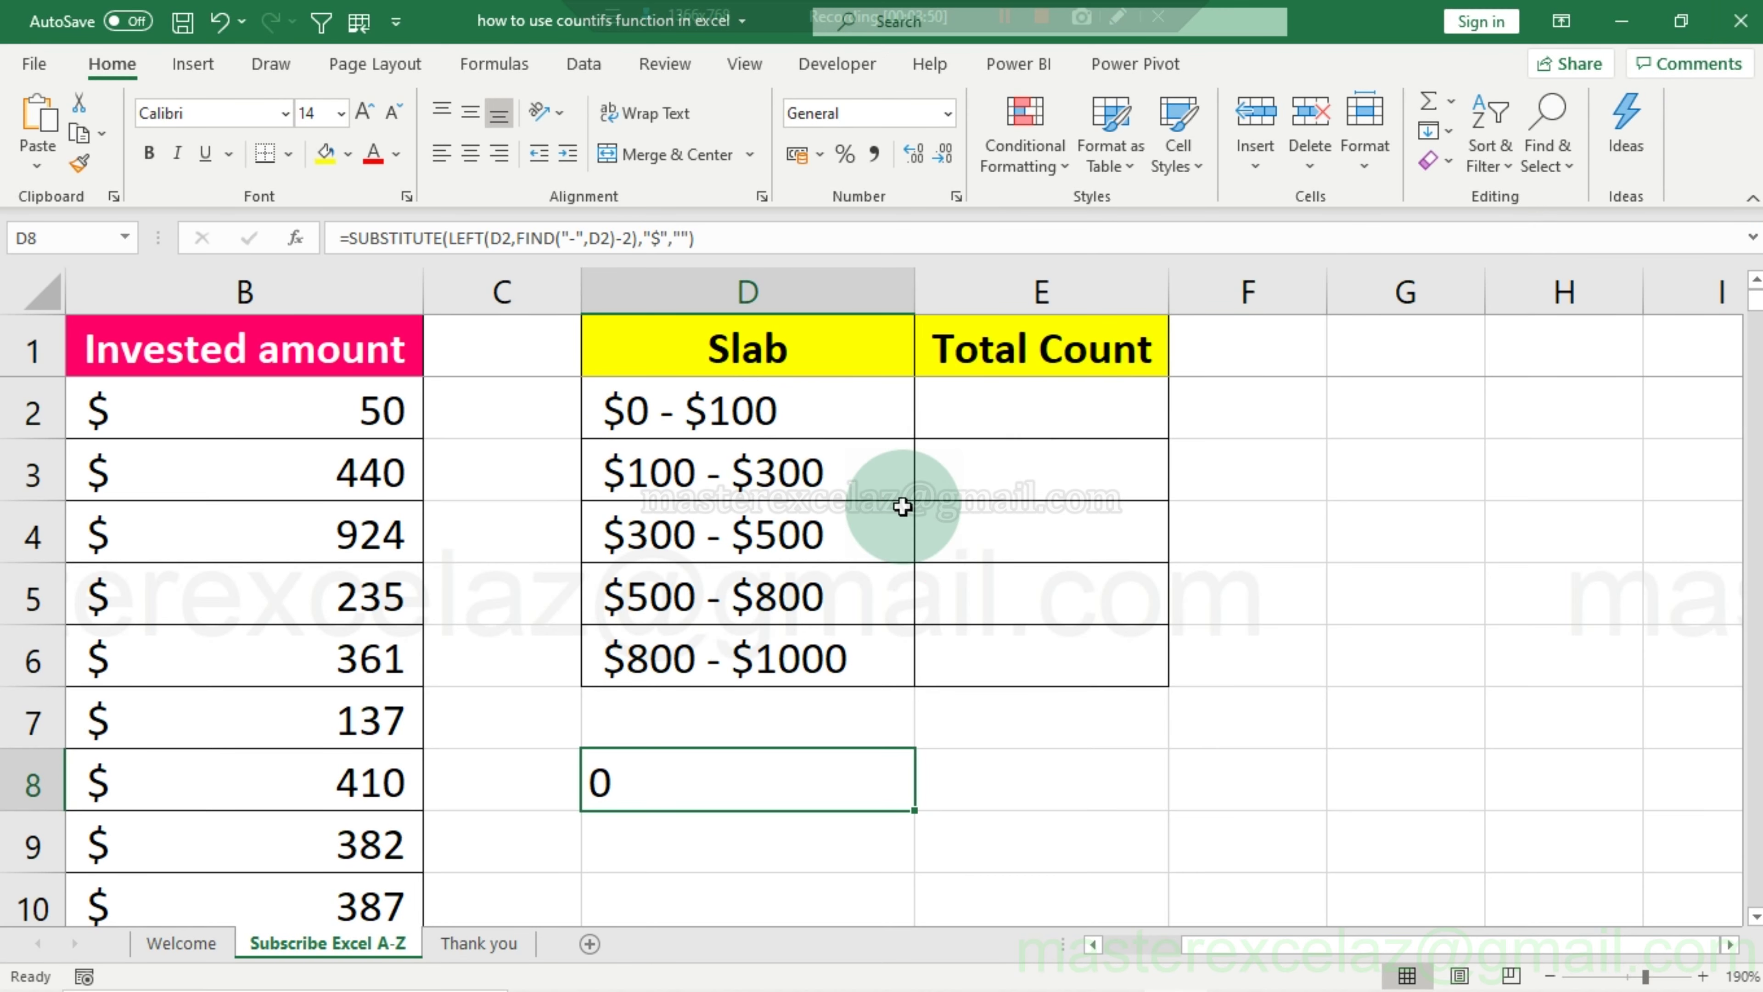
Keep D8's SUBSTITUTE formula at 0 and highlight the $100 upper bound in D2 yellow.
double_click(778, 785)
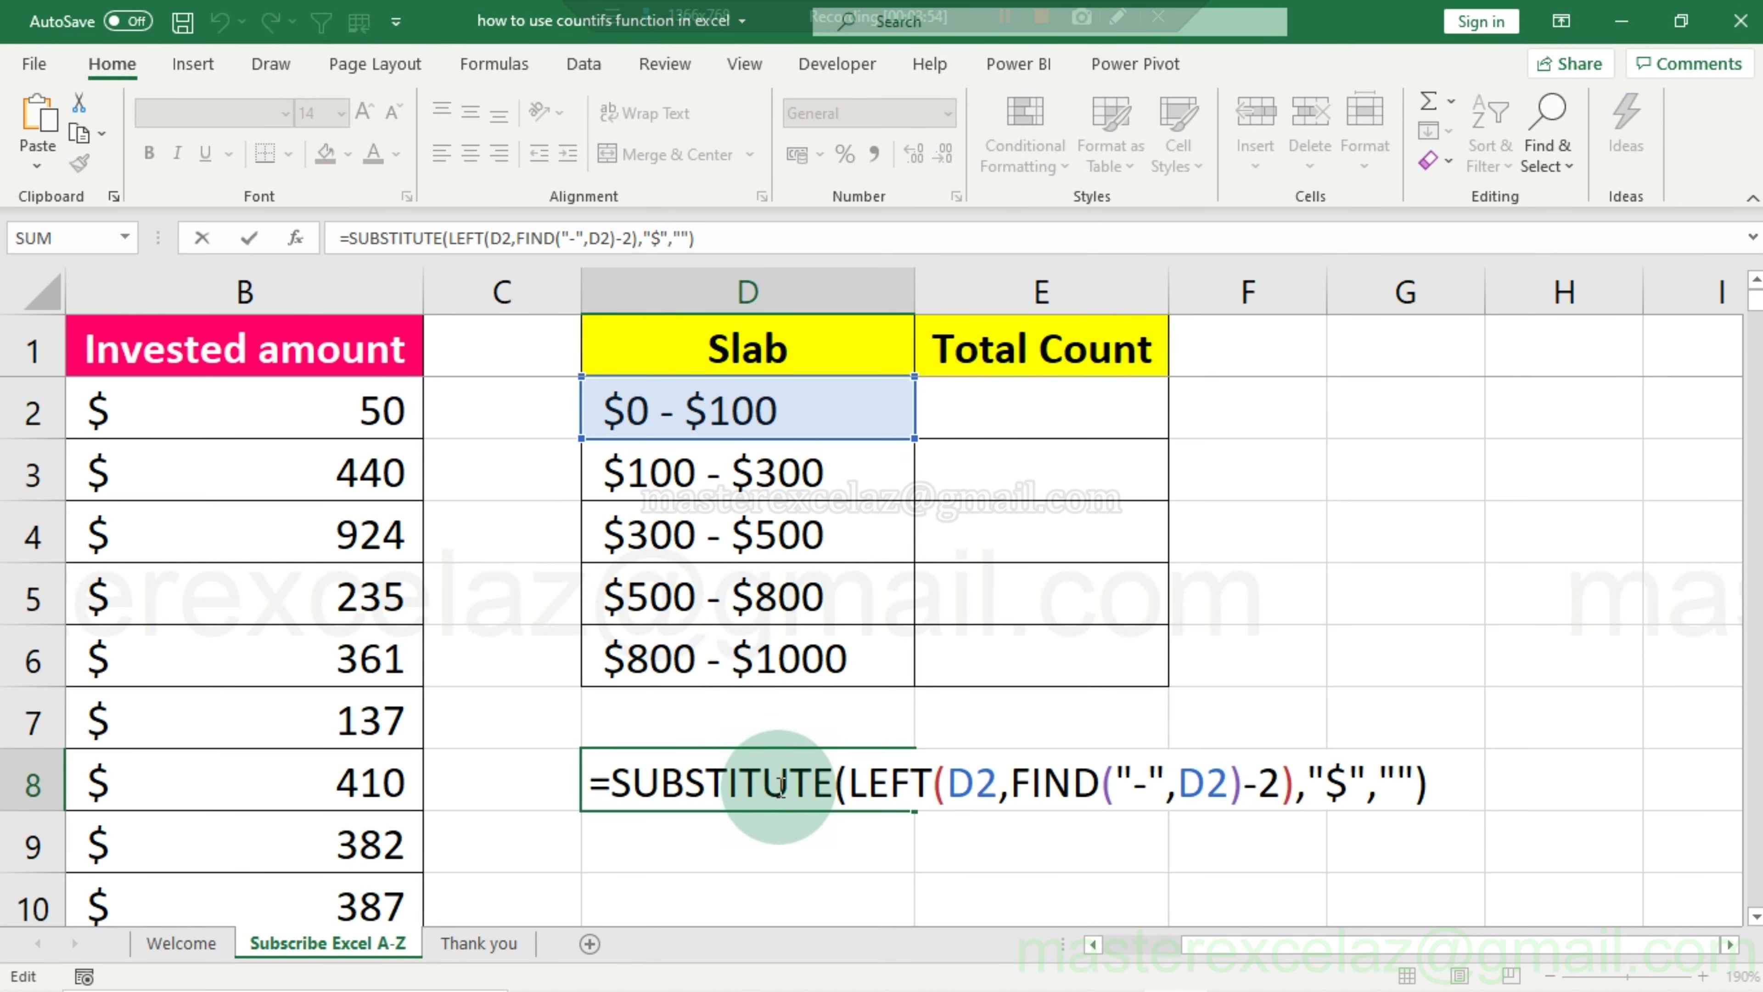
key("Escape")
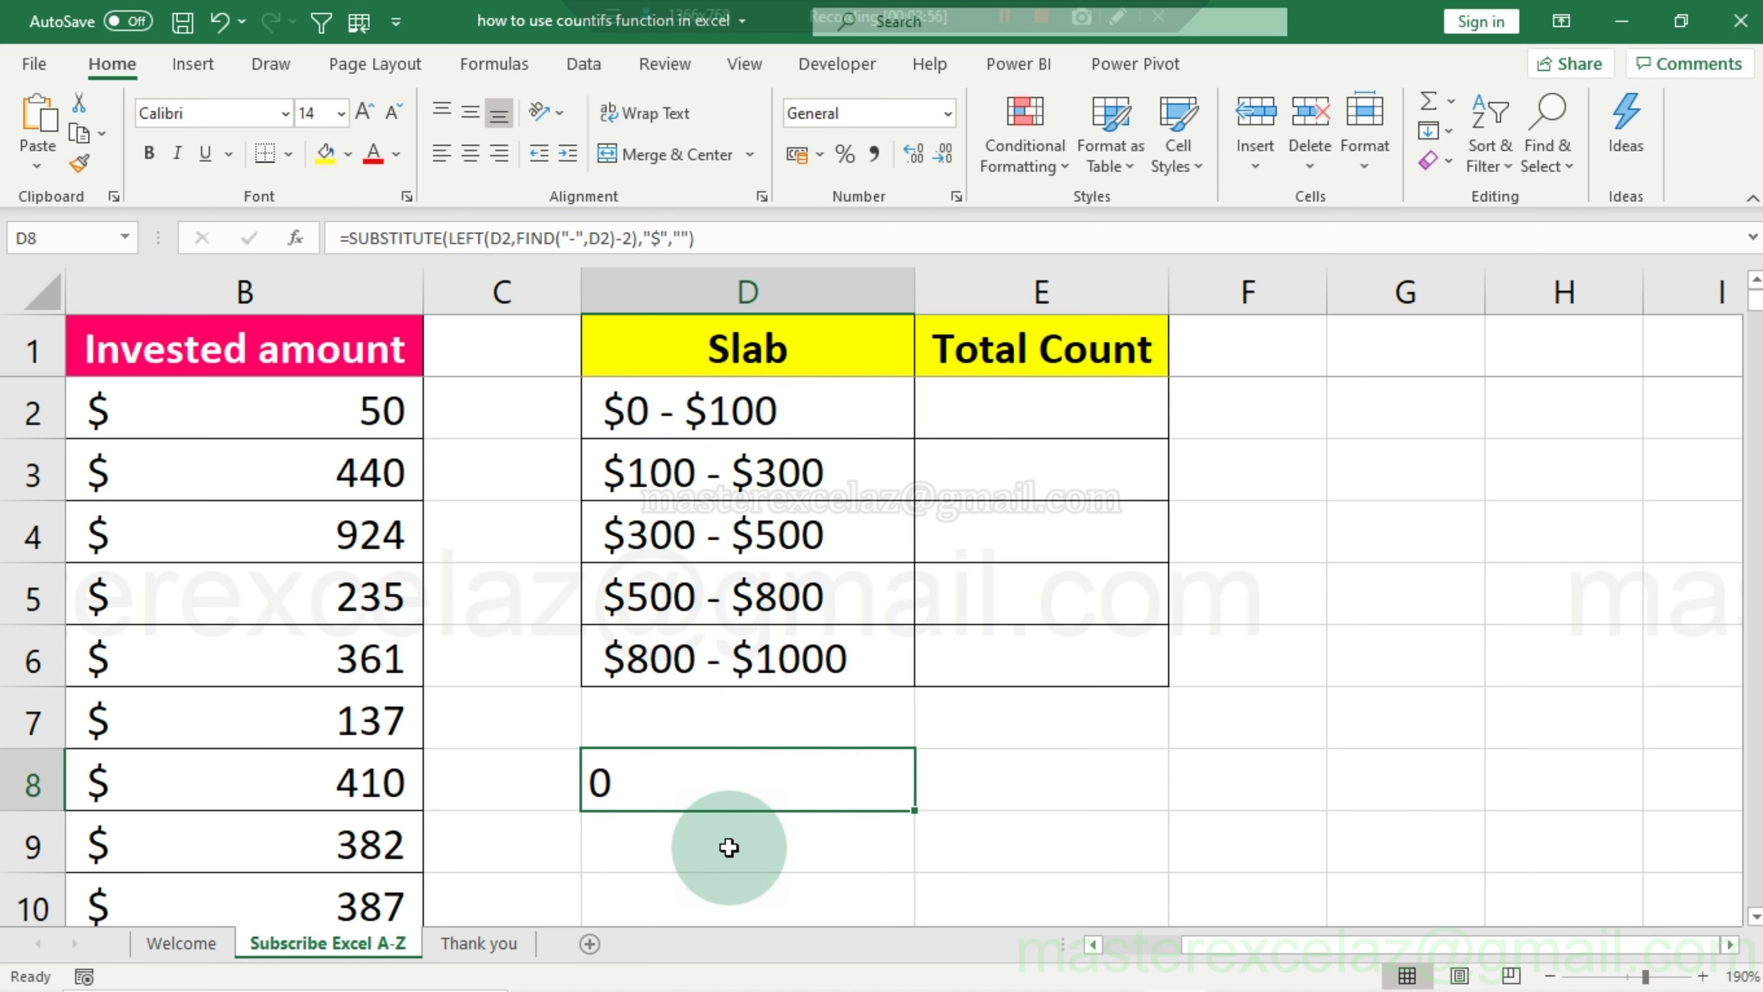
left_click(1117, 18)
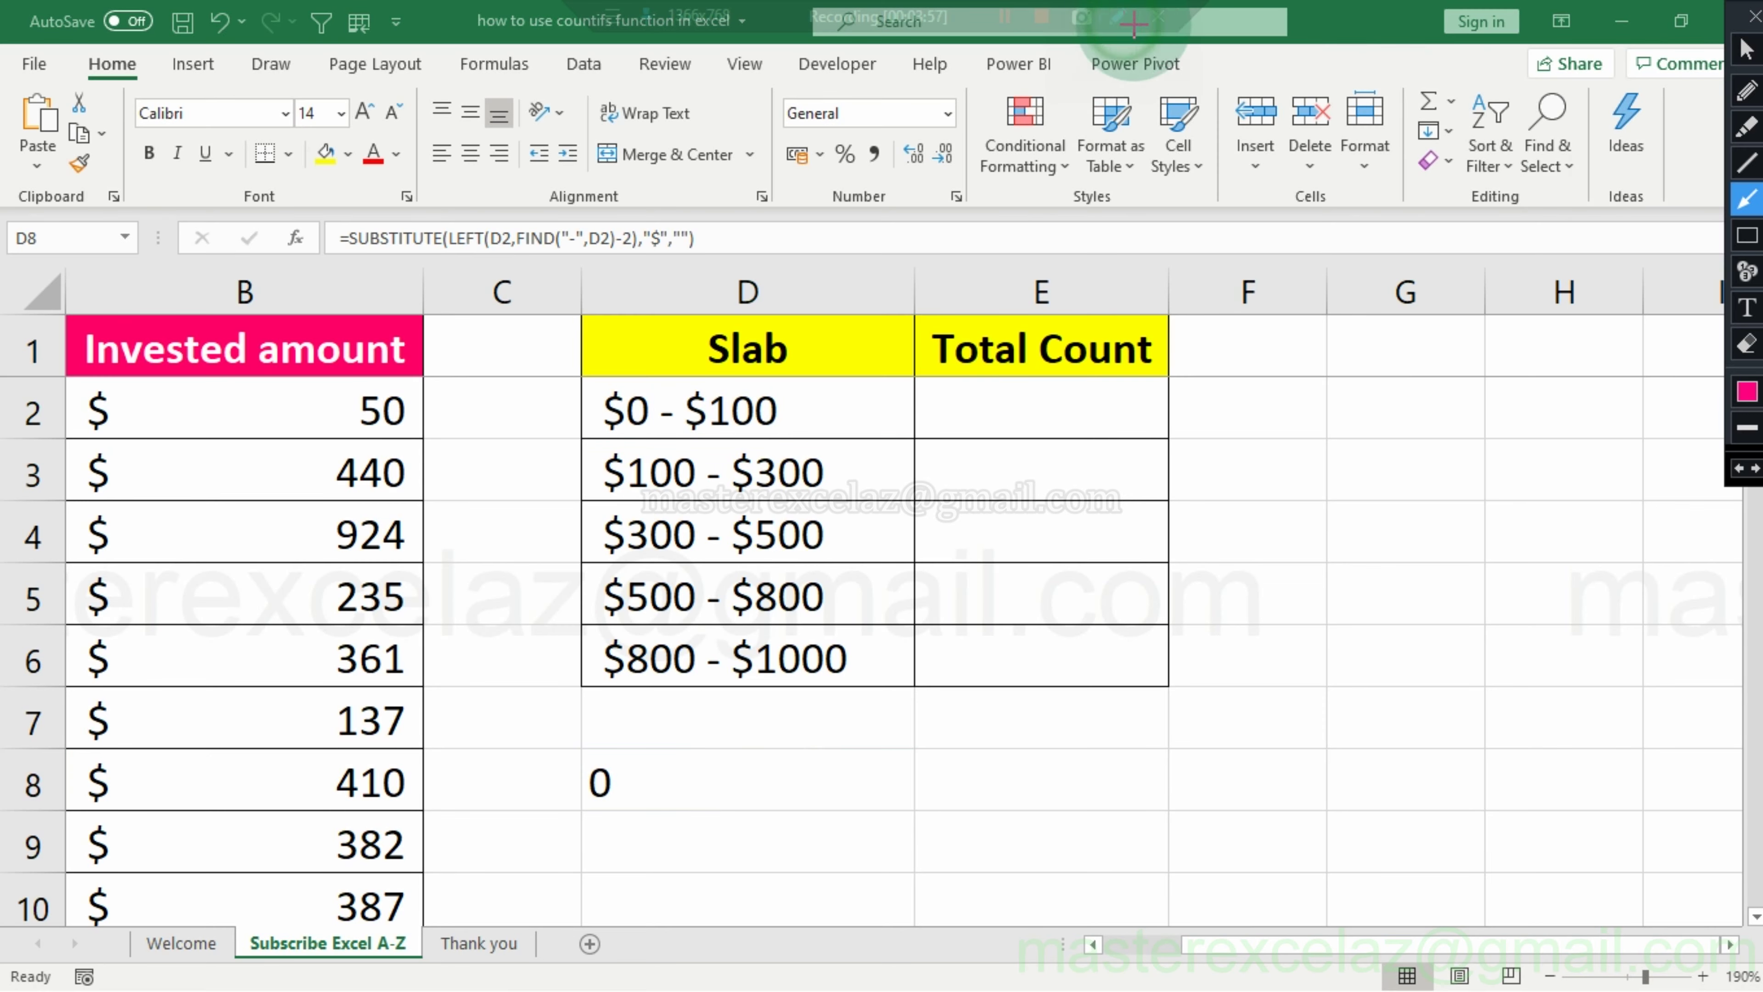
left_click(1747, 127)
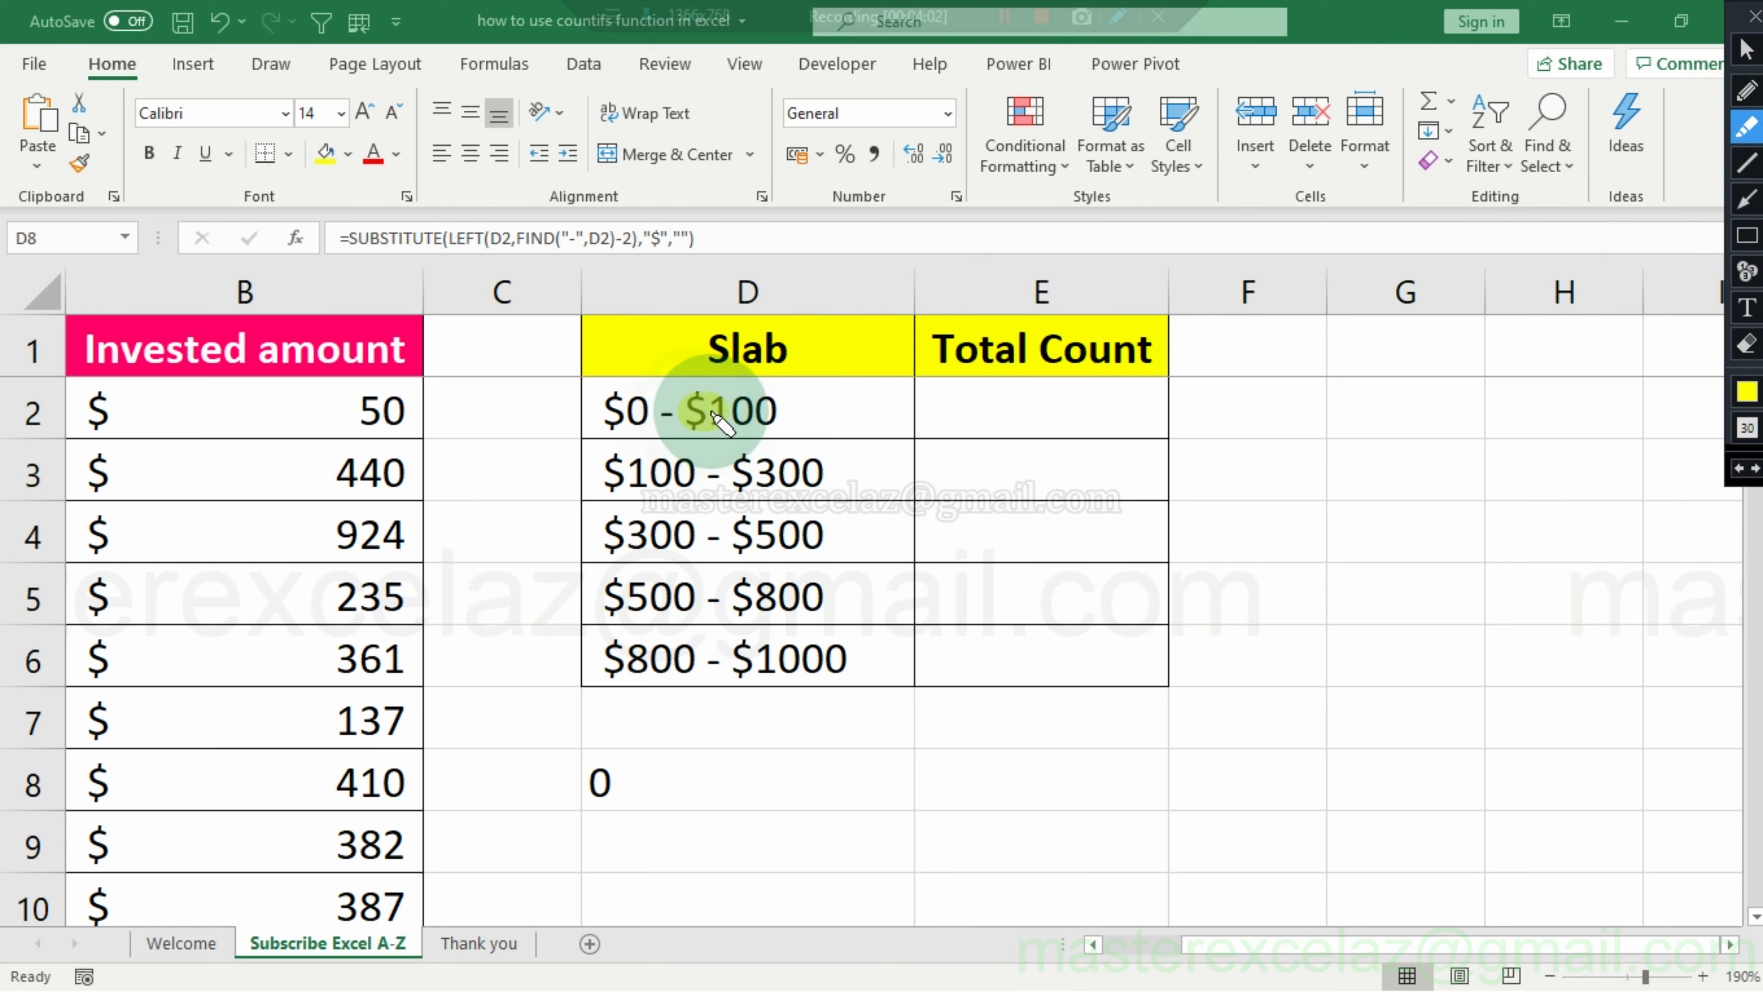
left_click_drag(687, 410, 759, 411)
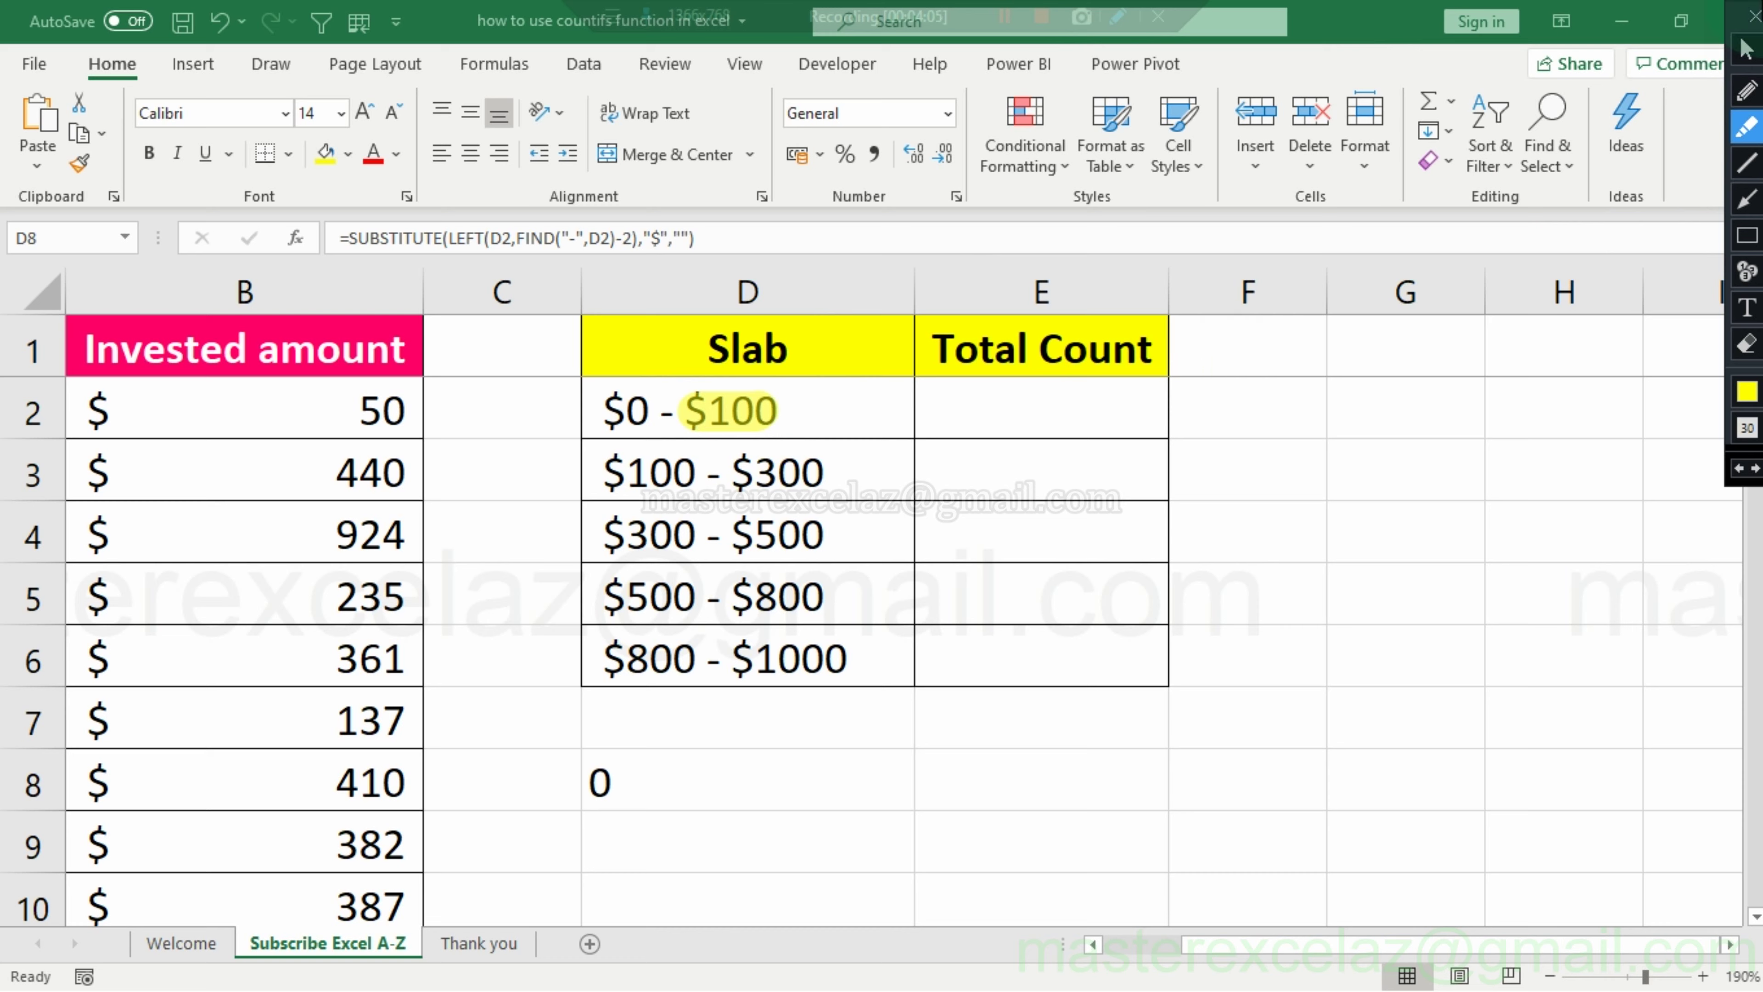
left_click(1745, 45)
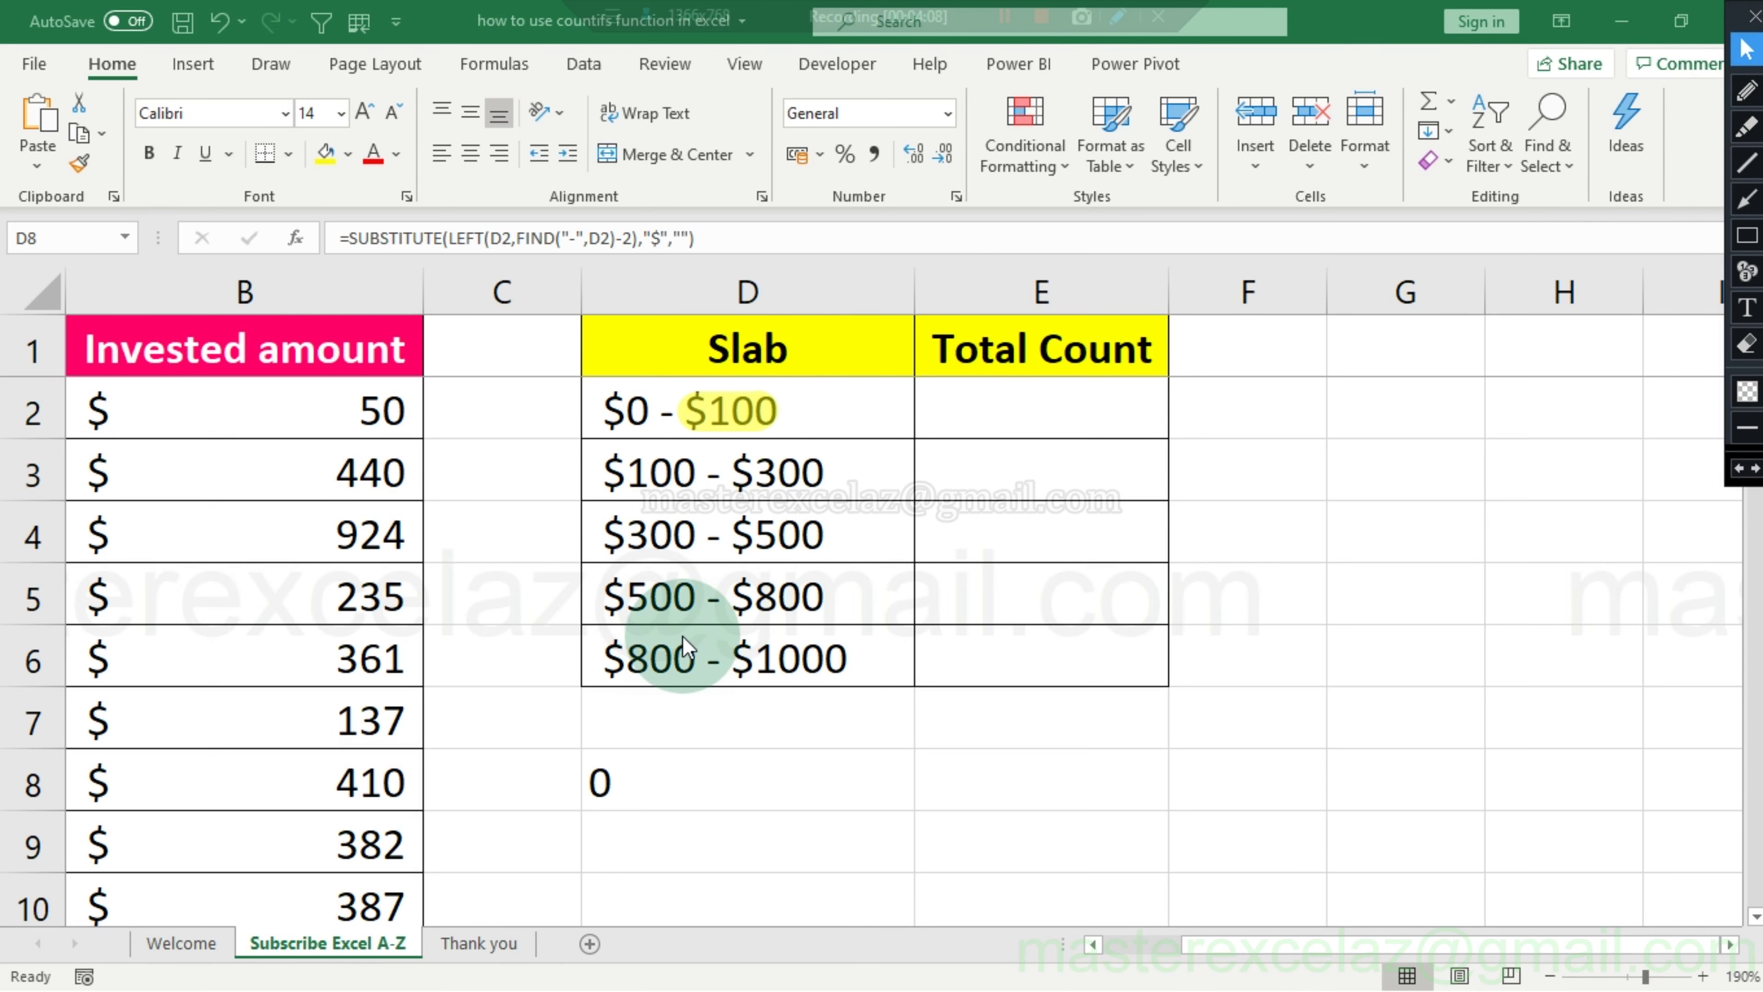
Enter =MID(D2,FIND("$",D2,2),LEN(D2)) in D9 to extract the slab's upper dollar limit.
double_click(640, 857)
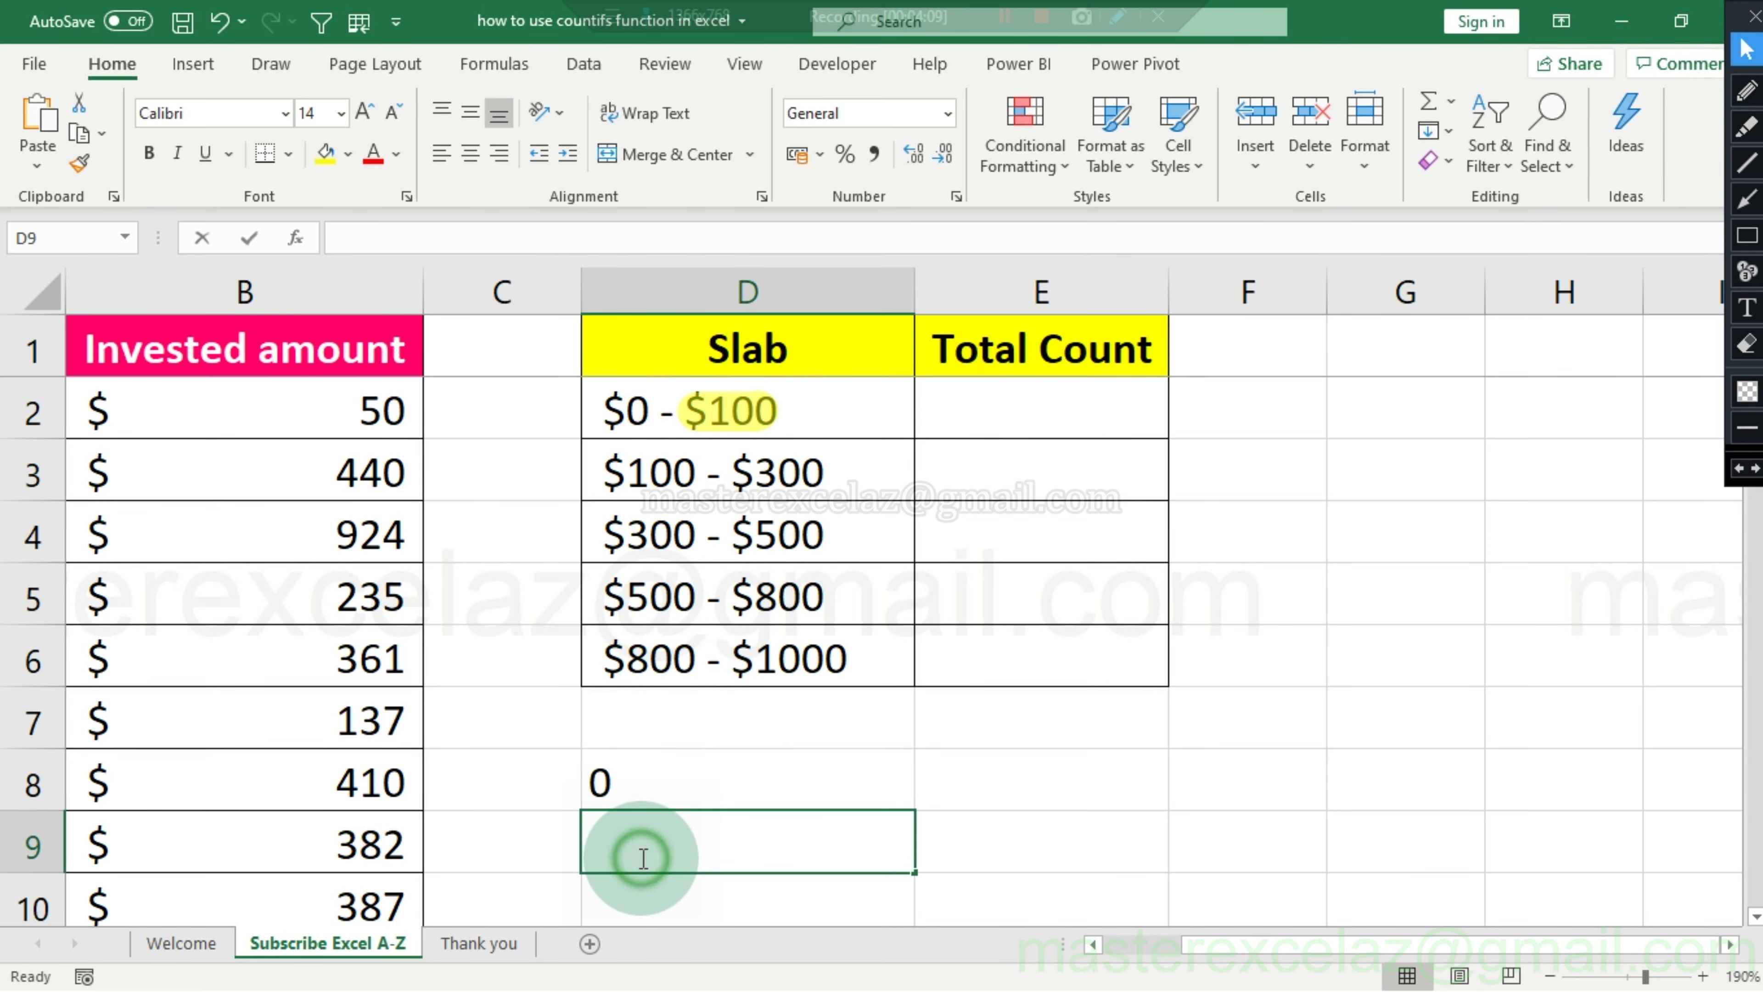
type("=")
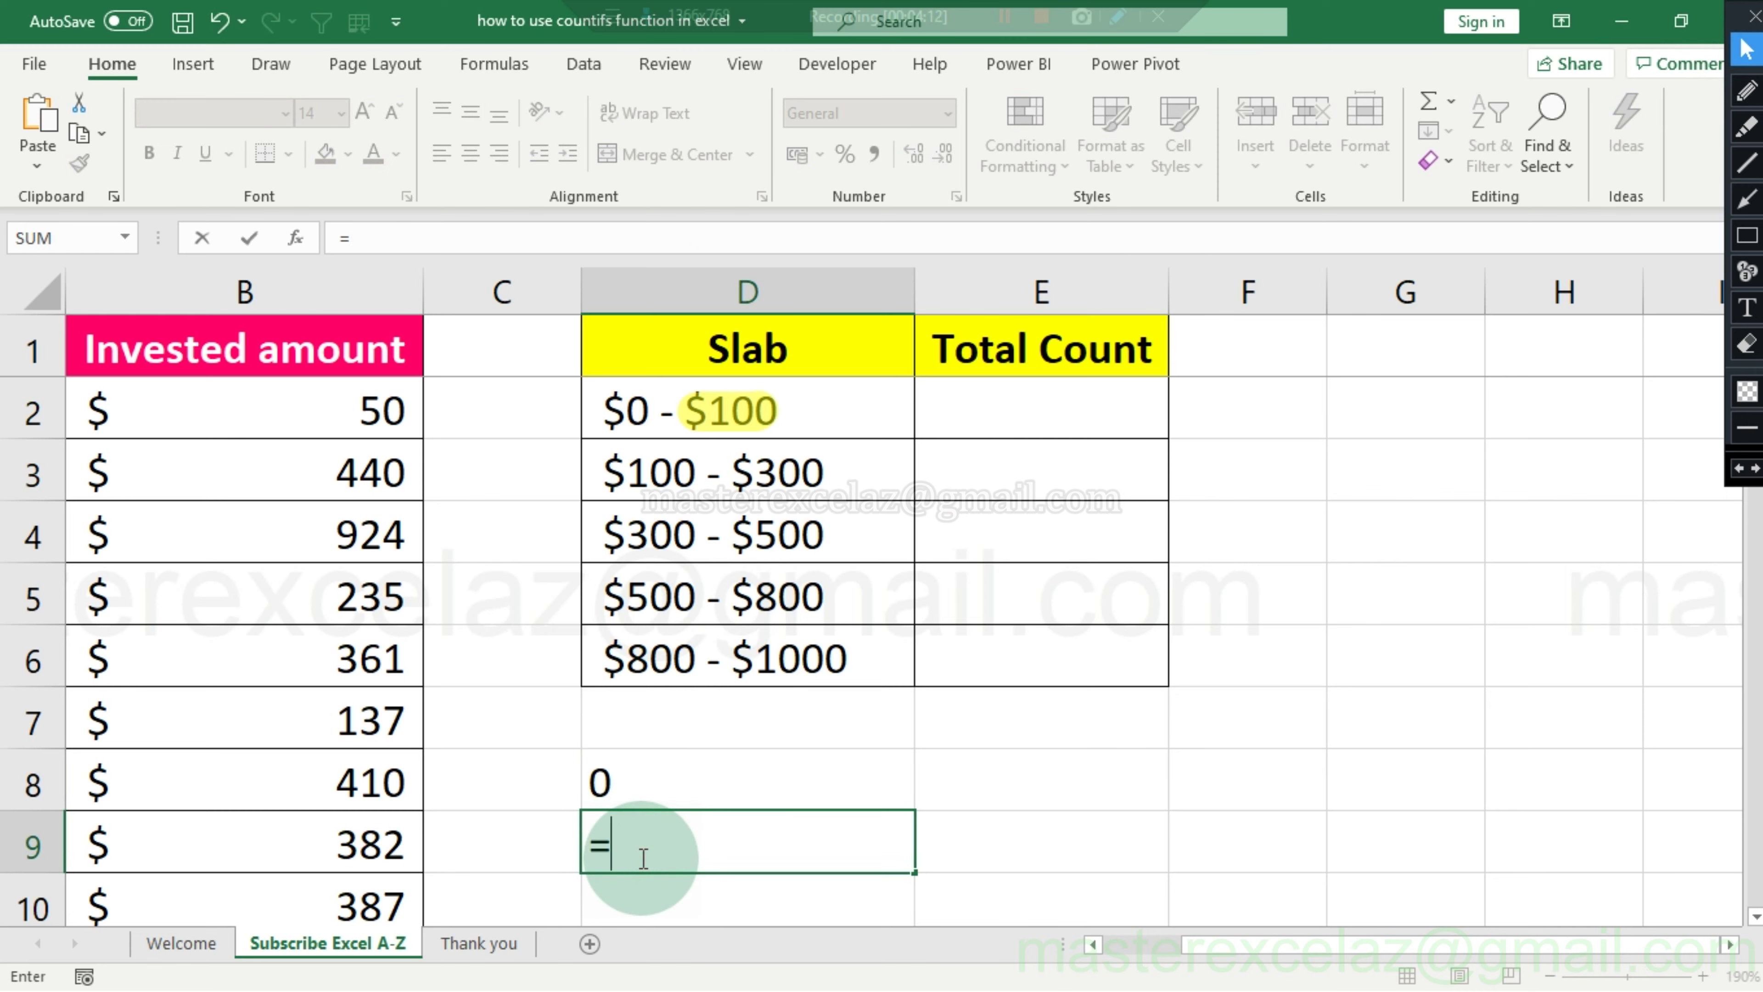
type("MID(")
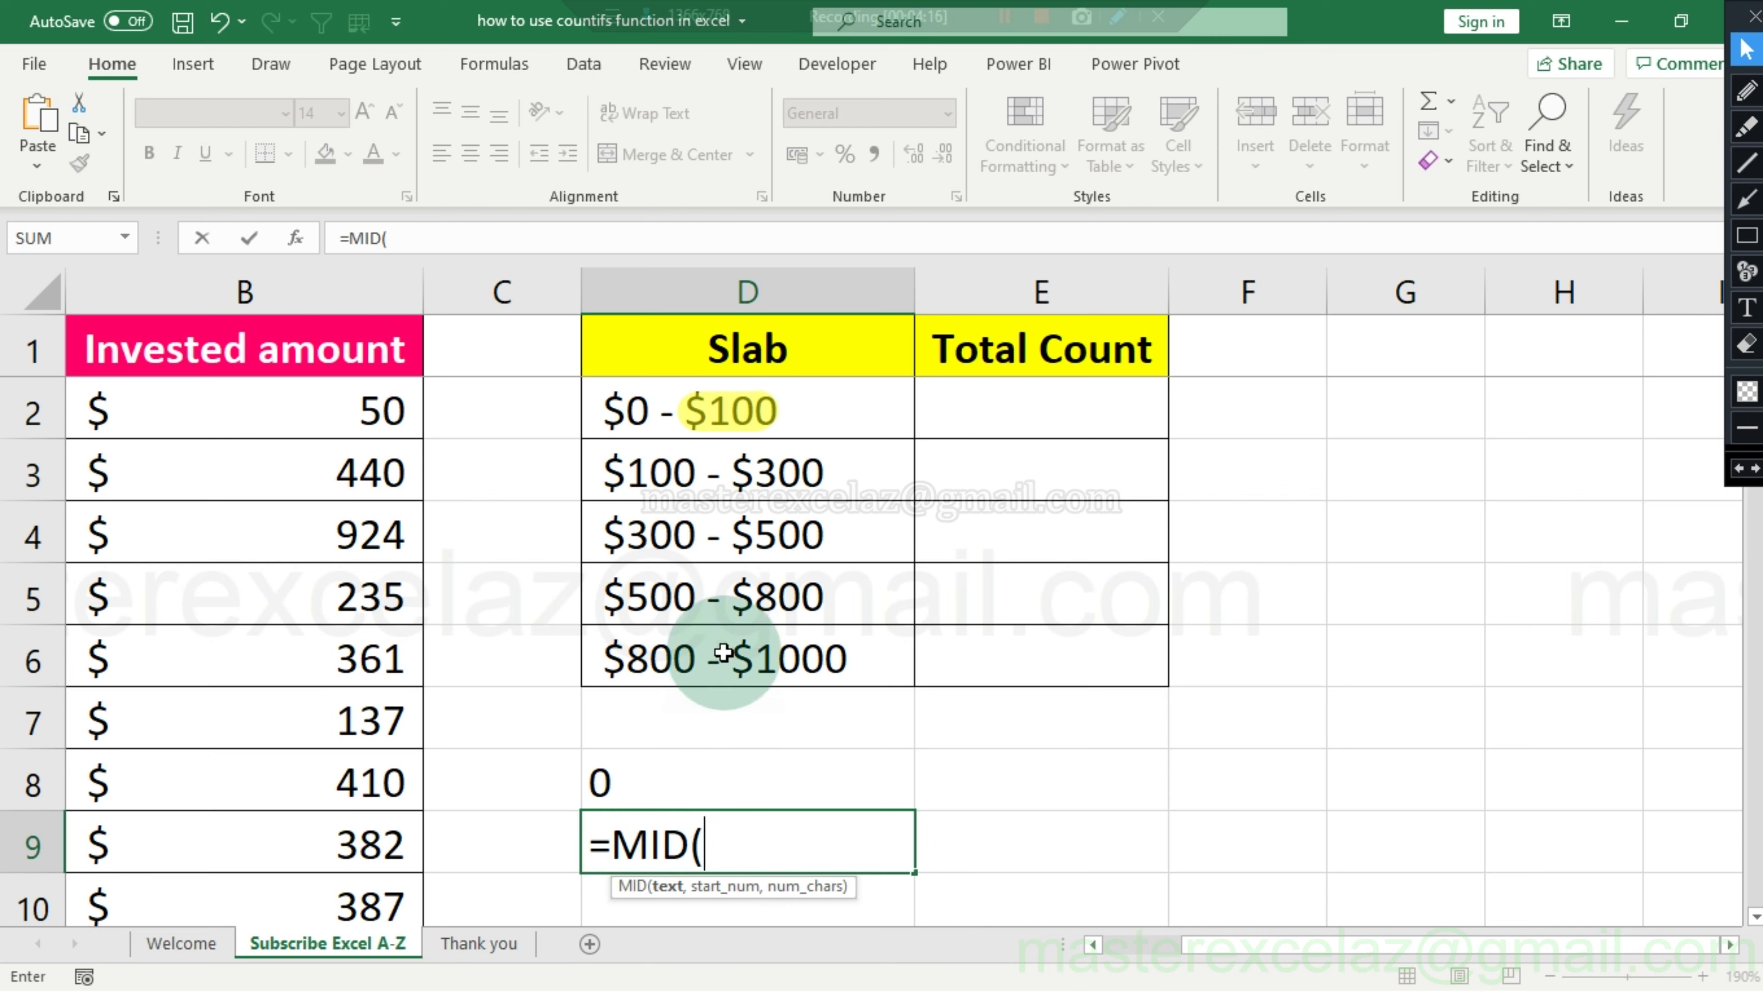
left_click(773, 425)
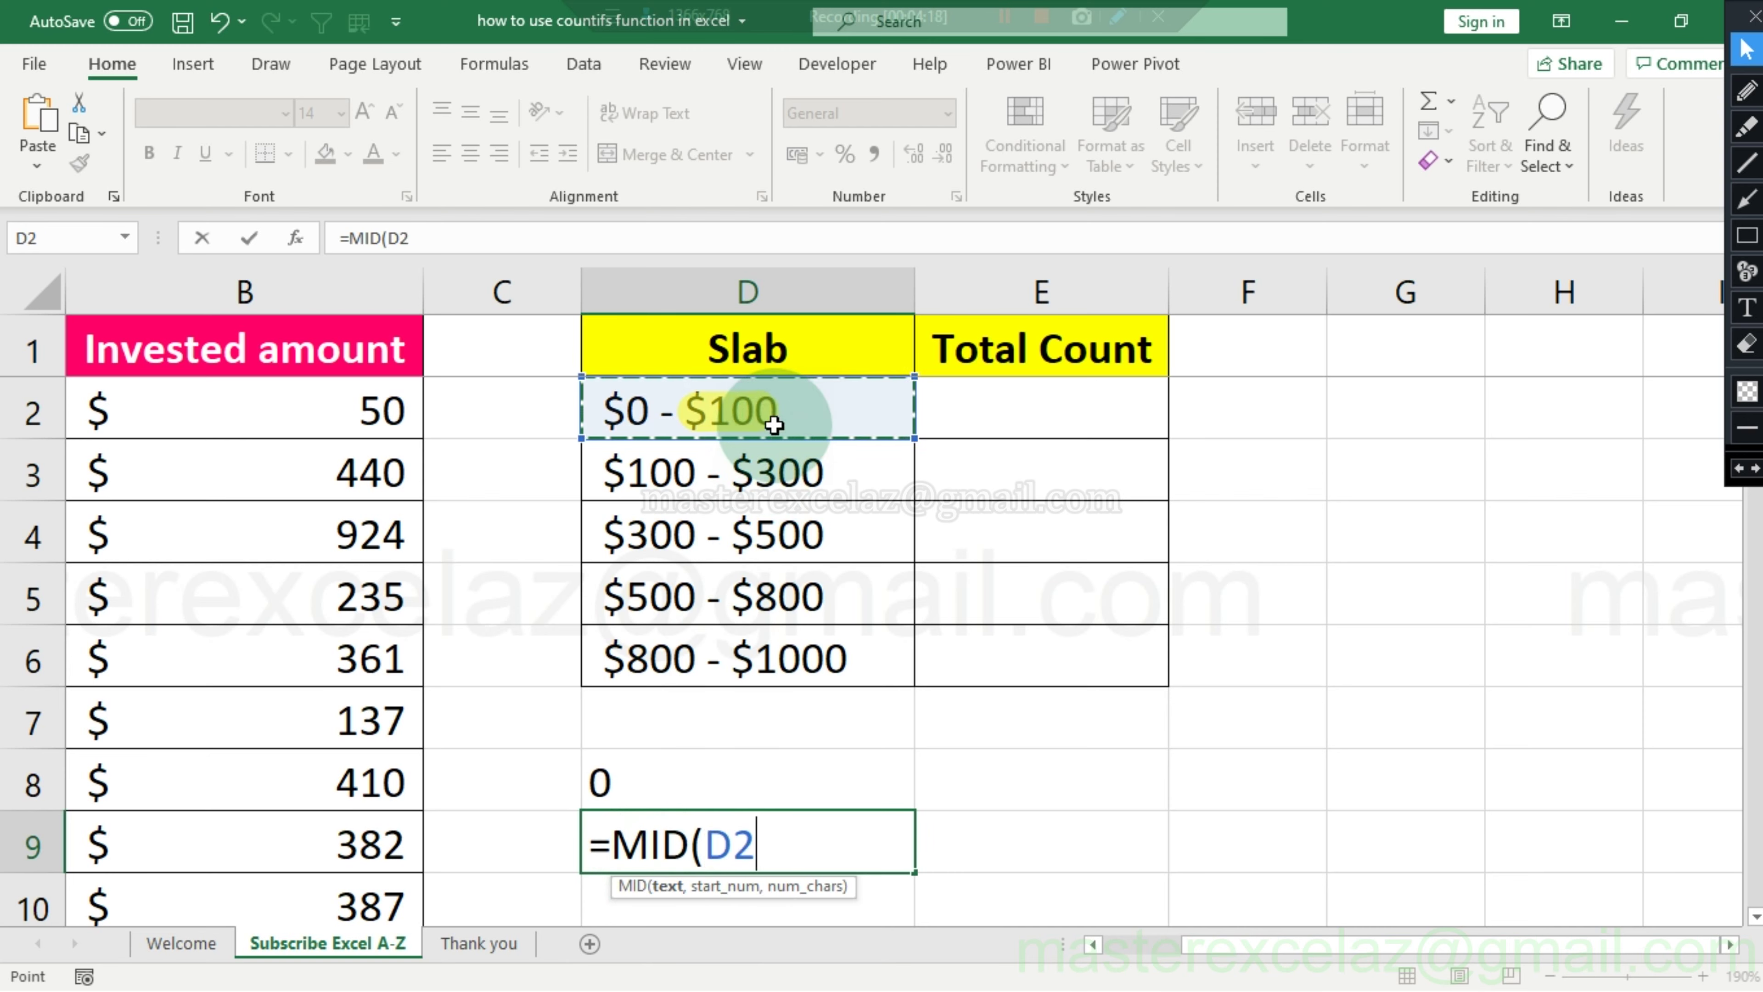
type(",")
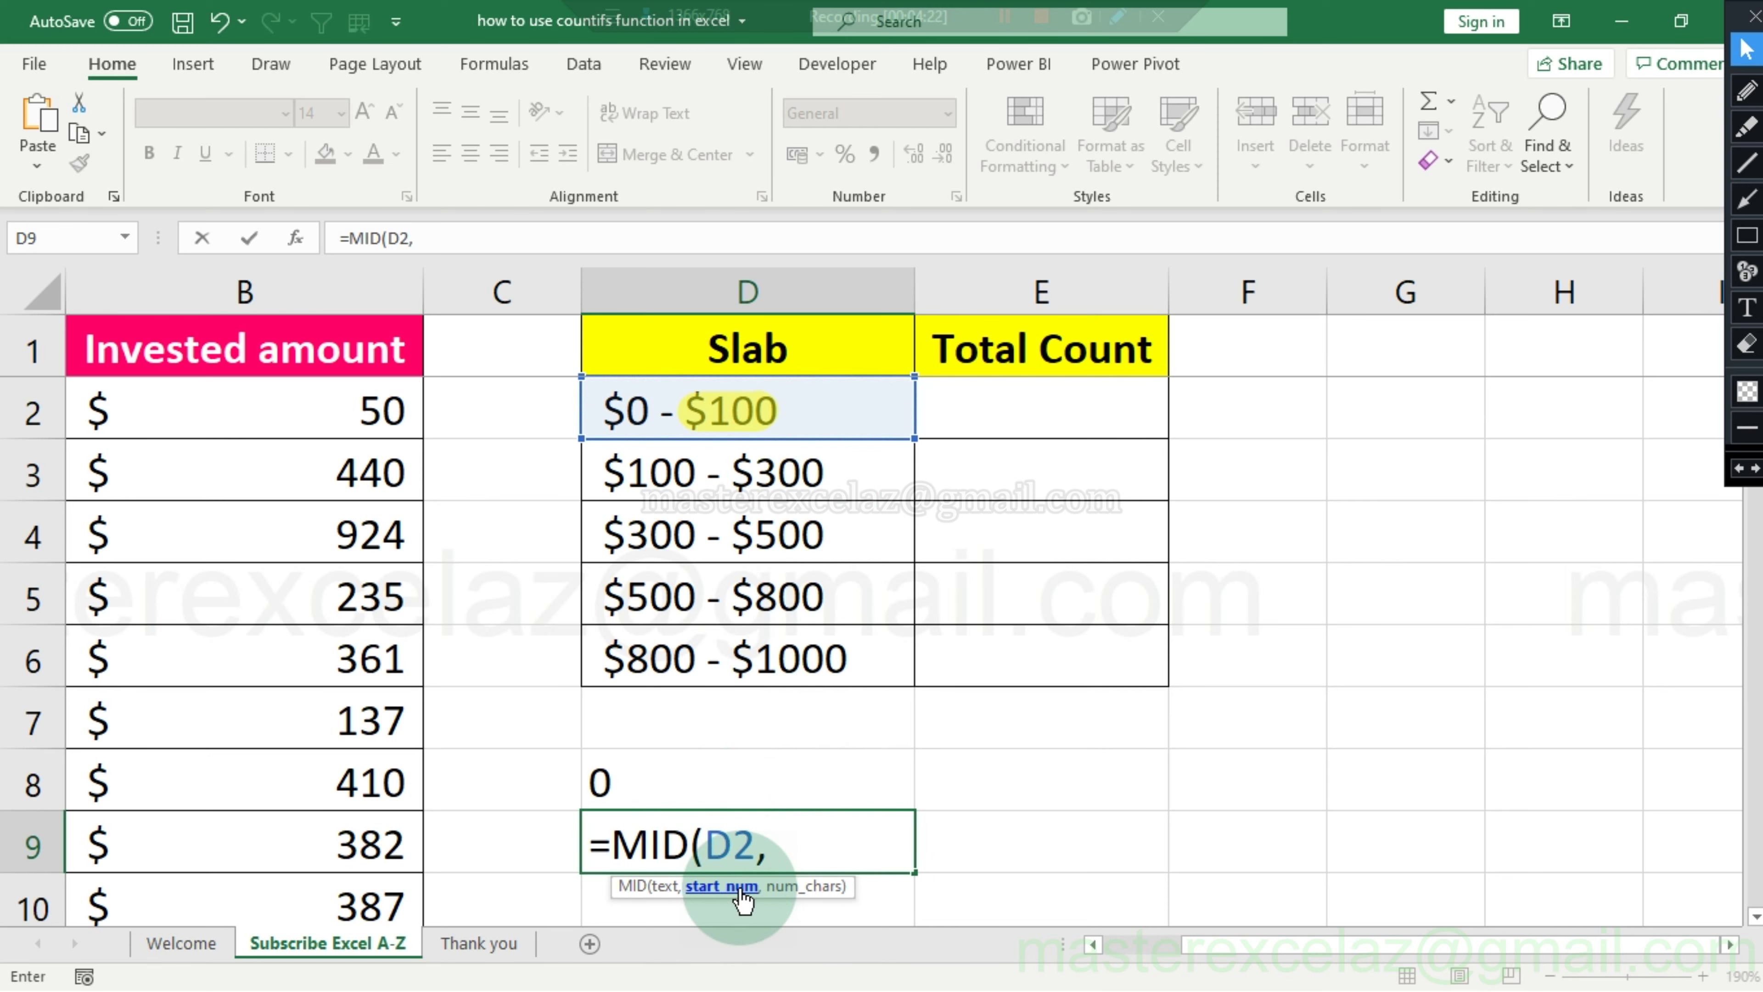
type("F")
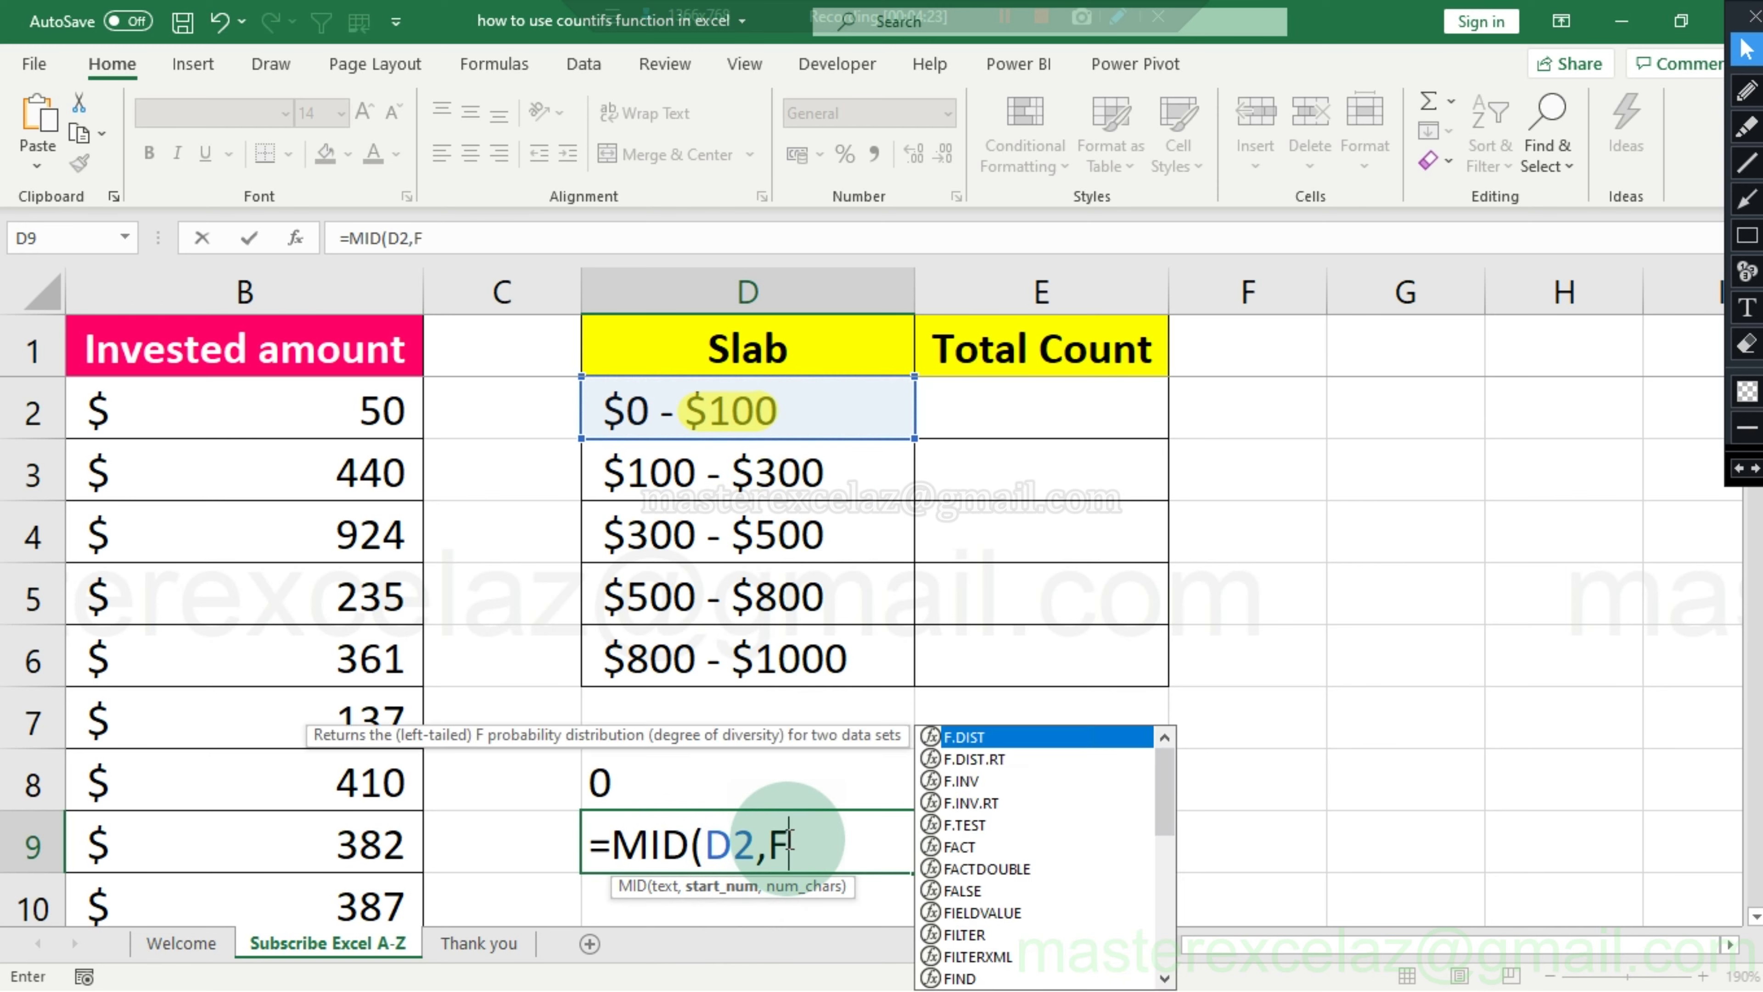
type("IND")
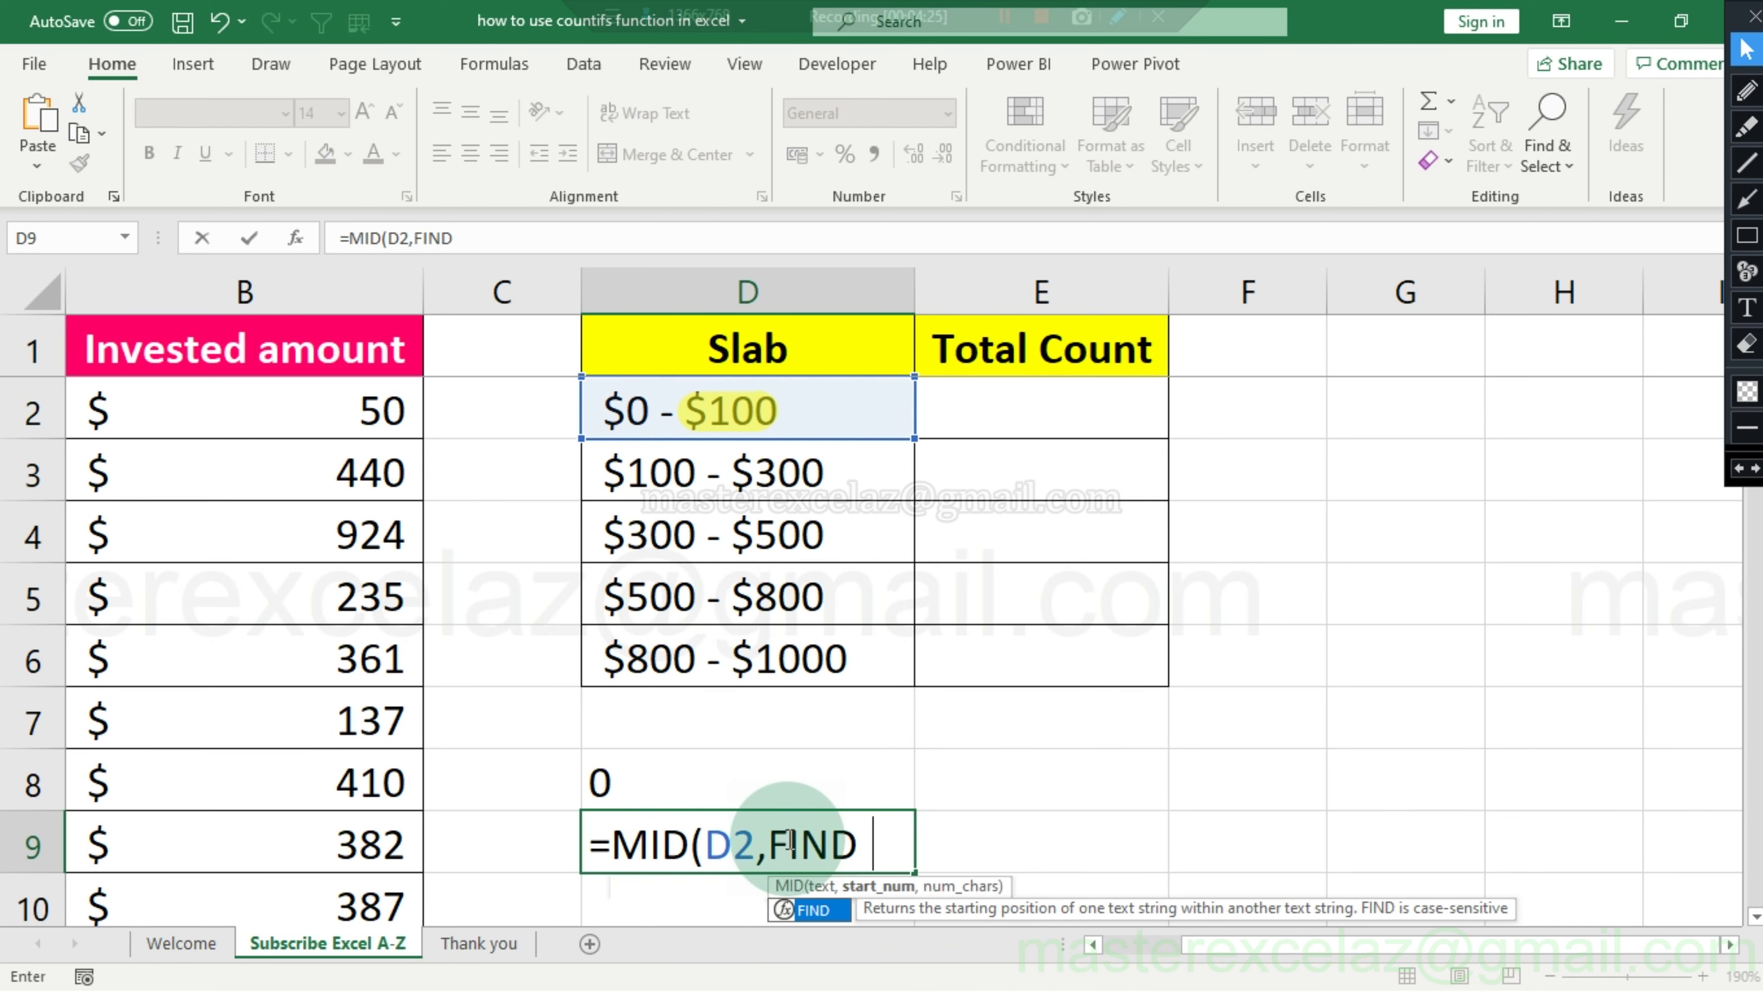
type("(")
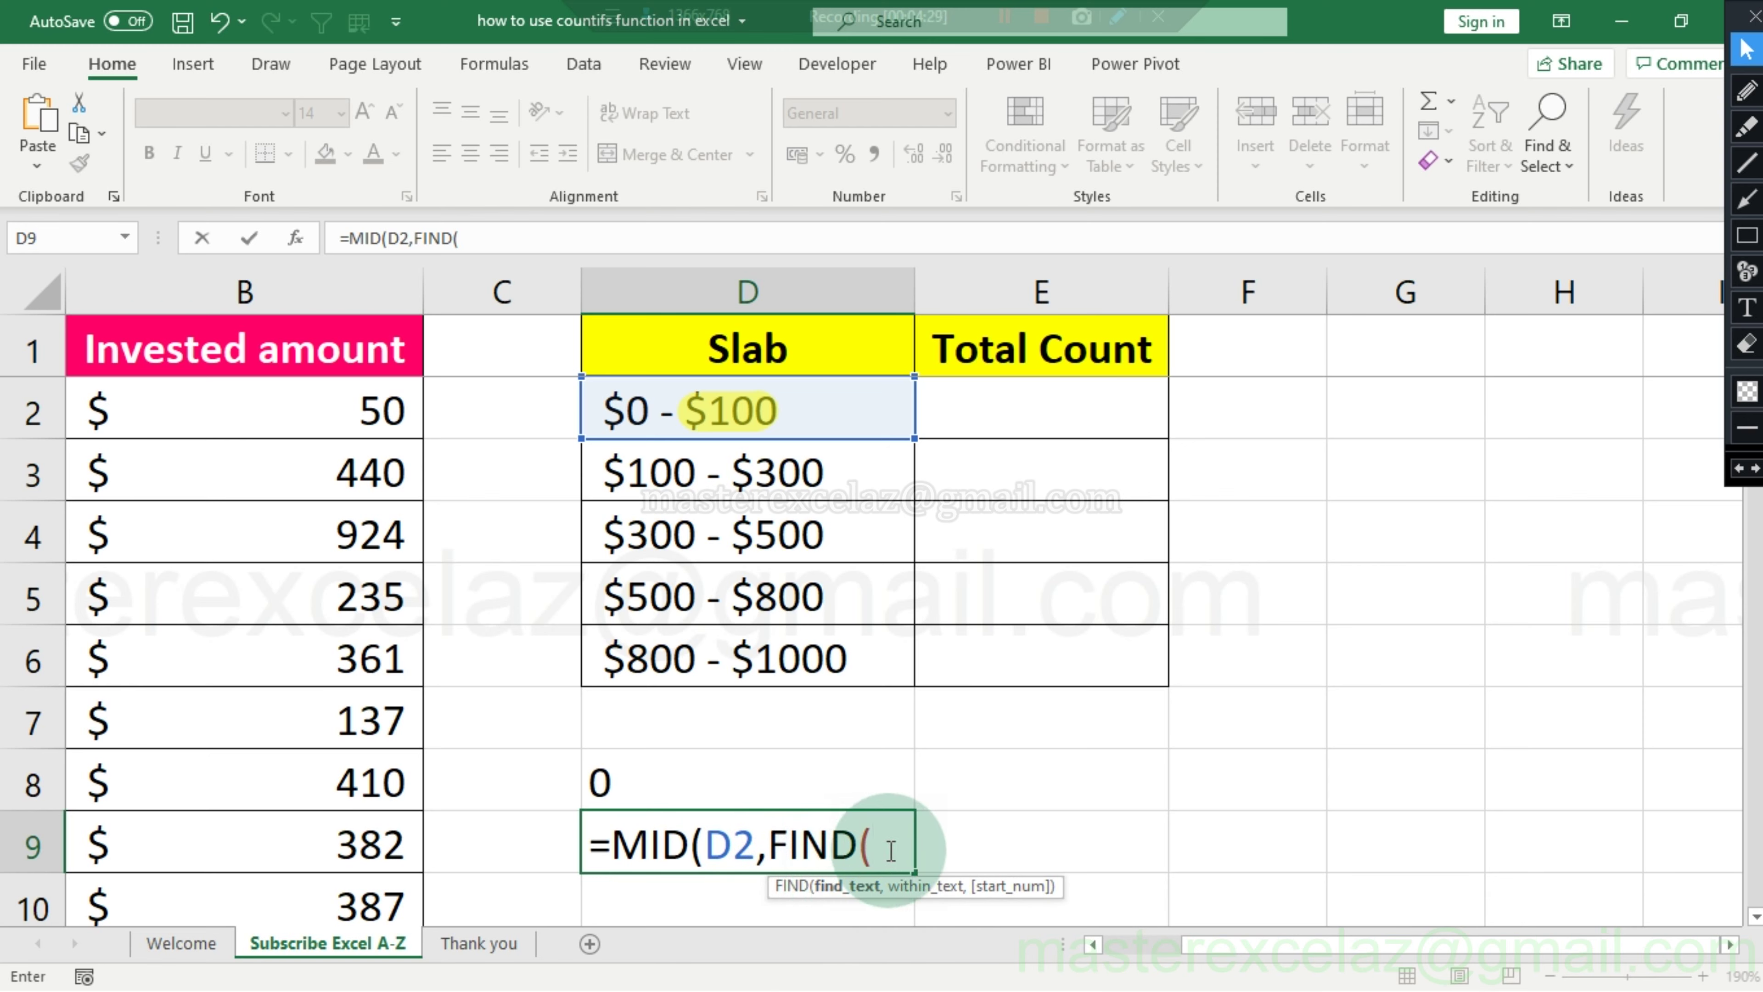
type("\"$")
type(",")
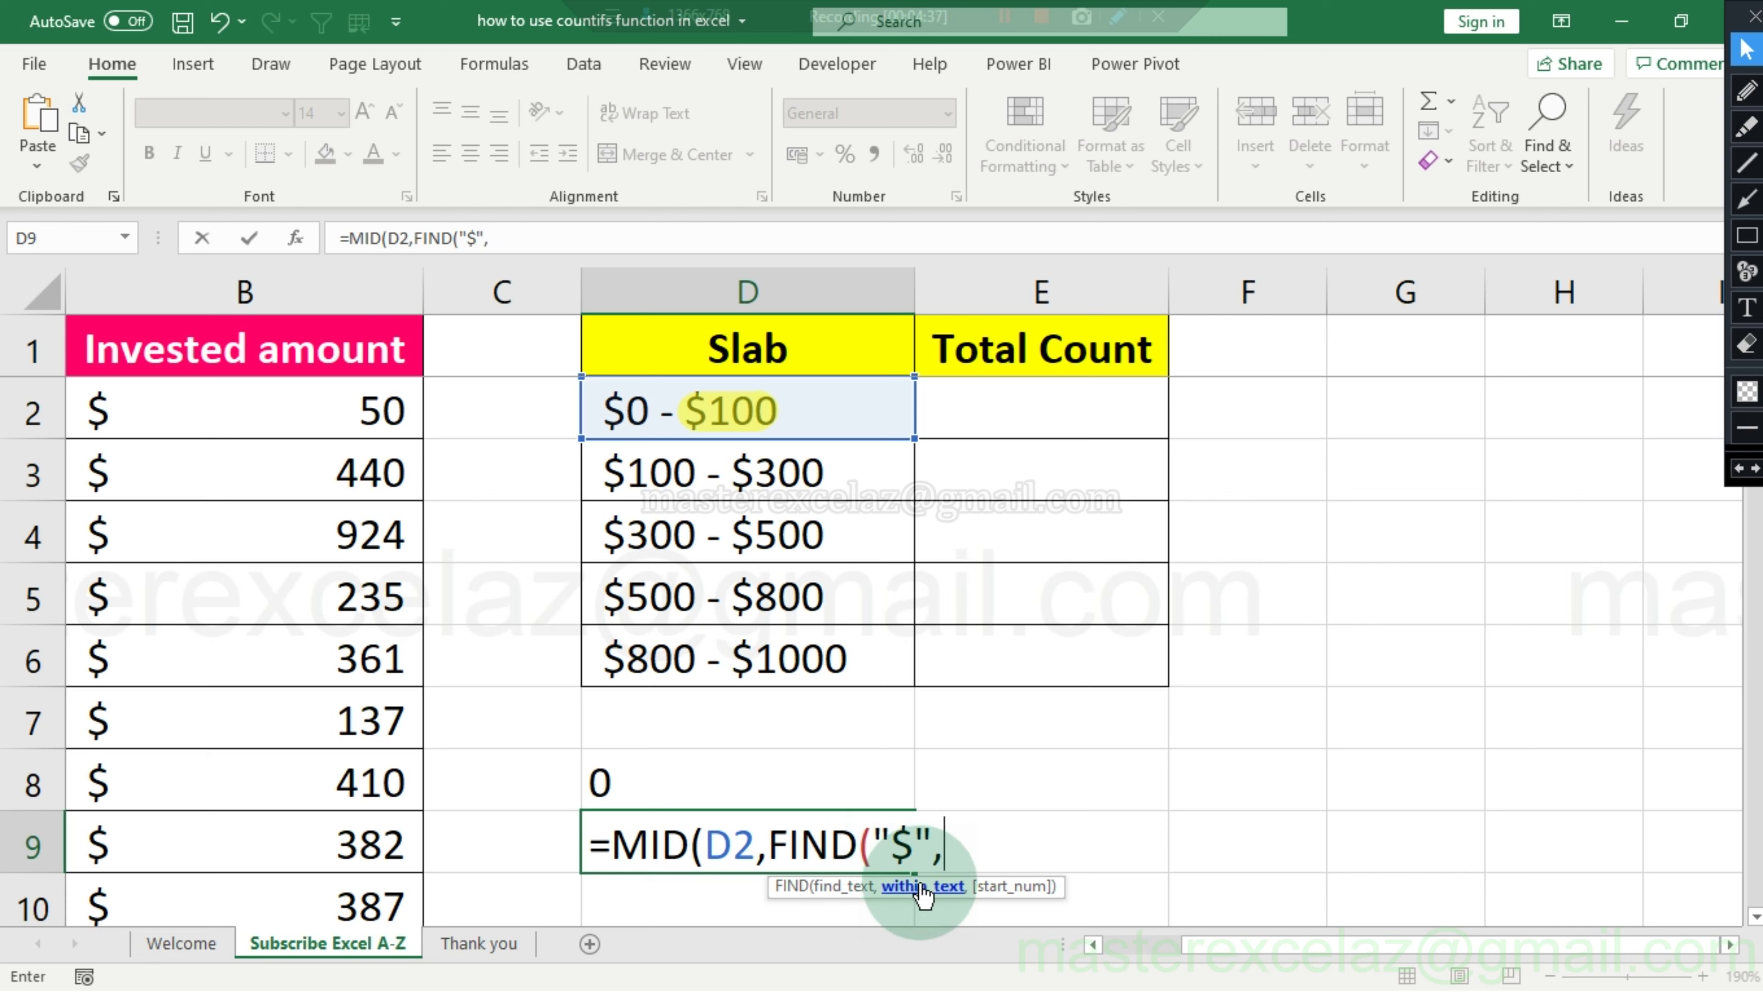
left_click(795, 415)
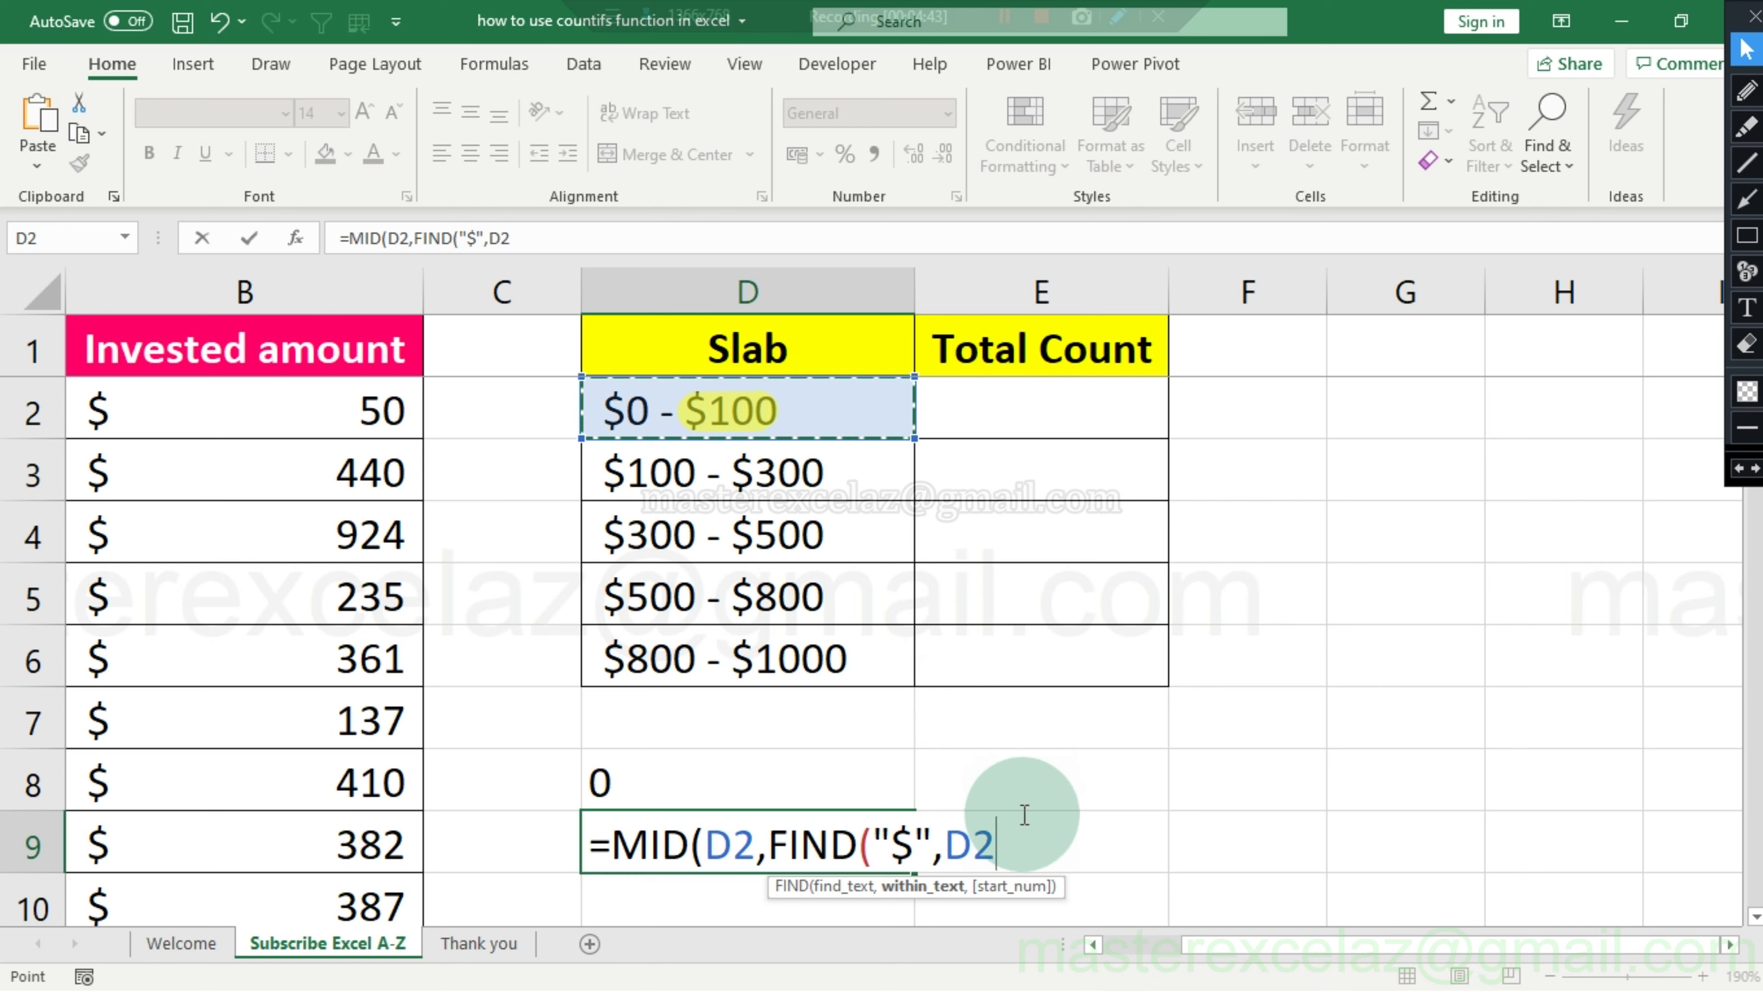
type(",")
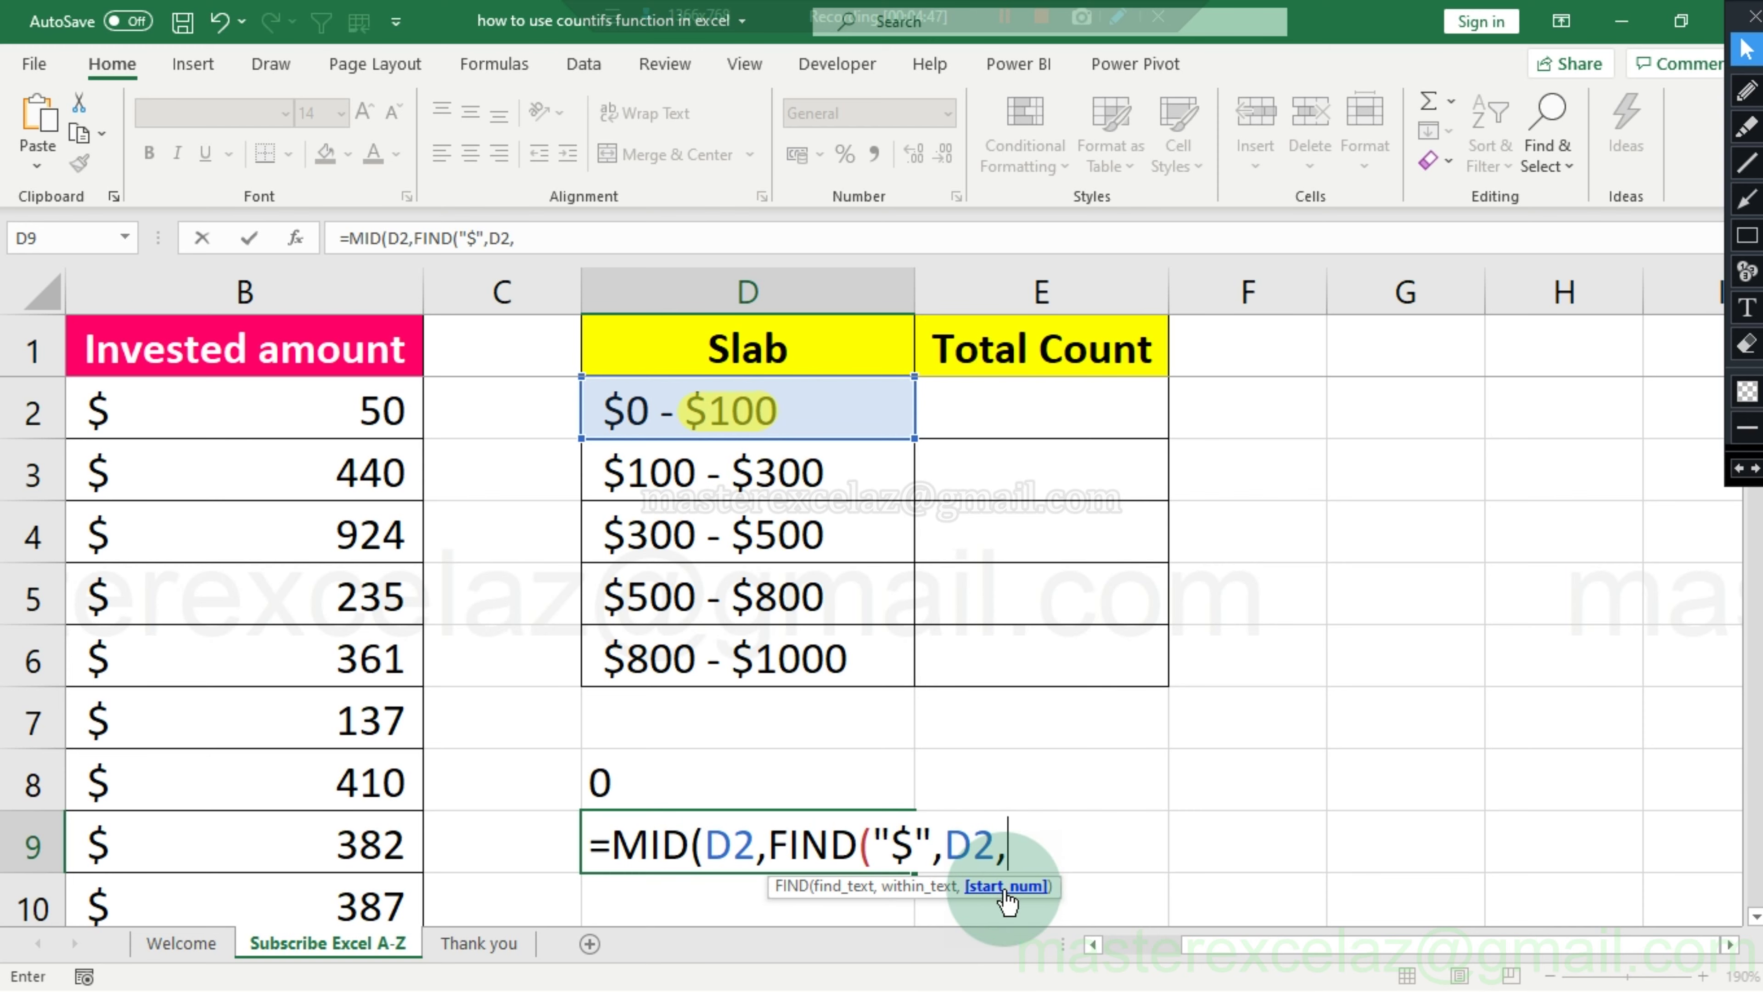
type("2")
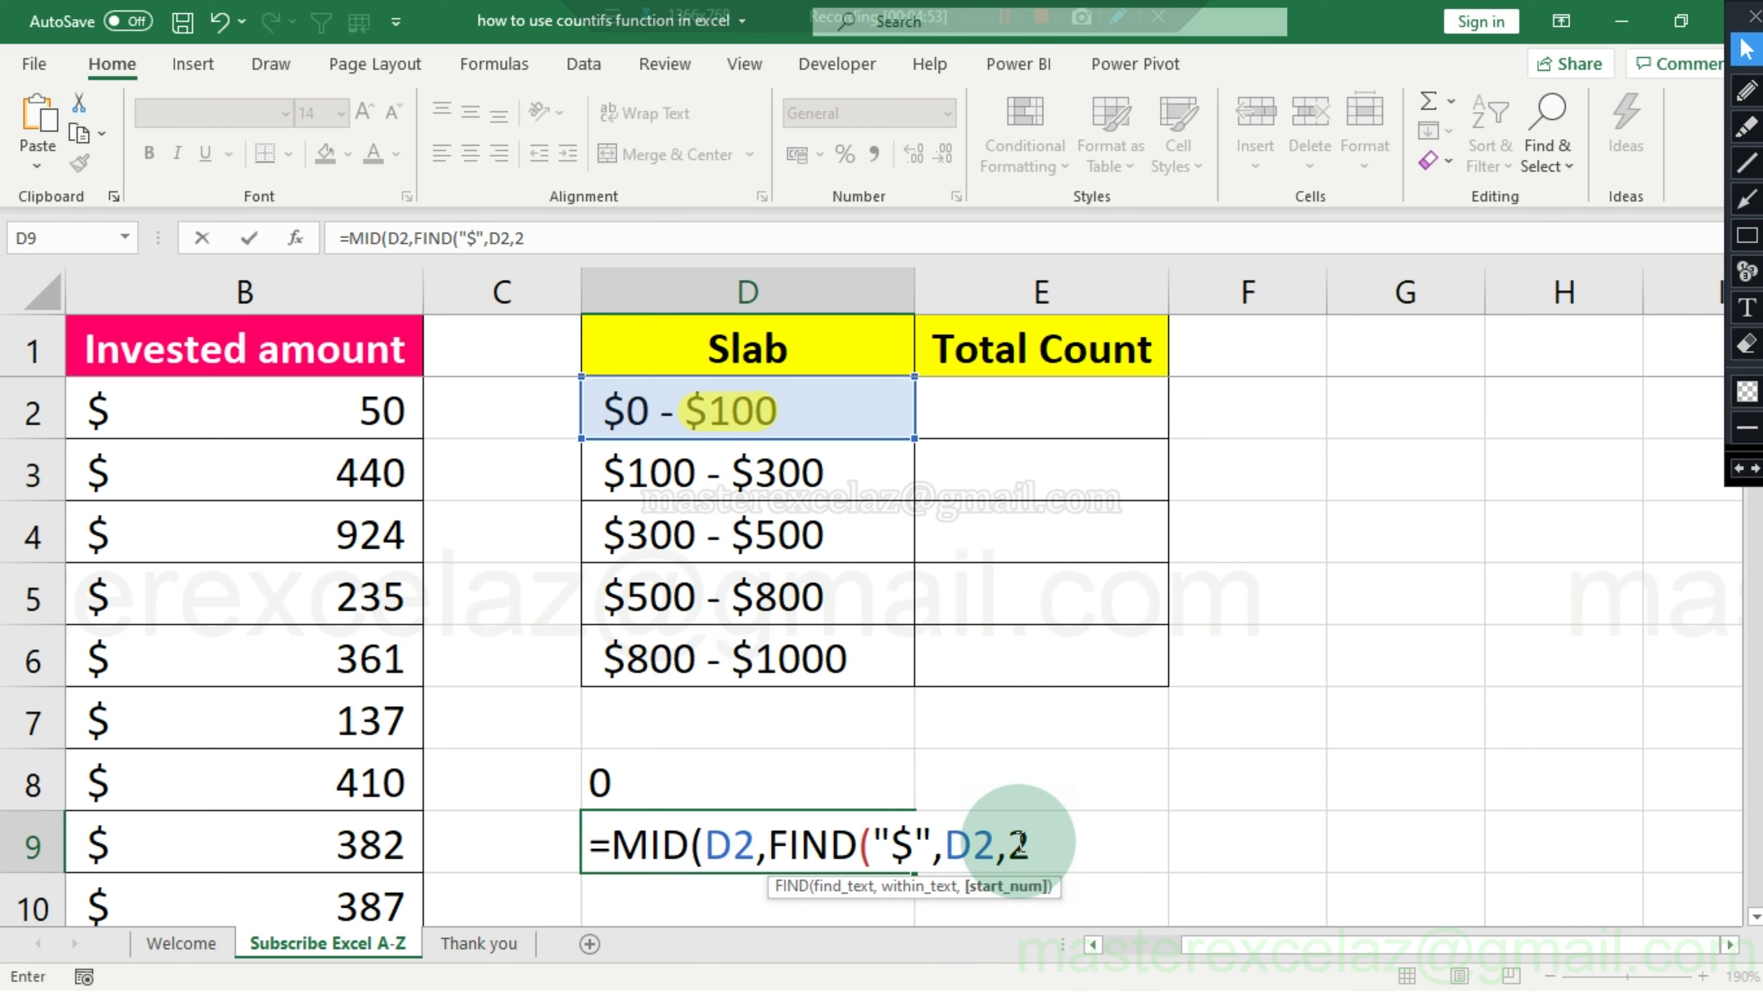
type(")")
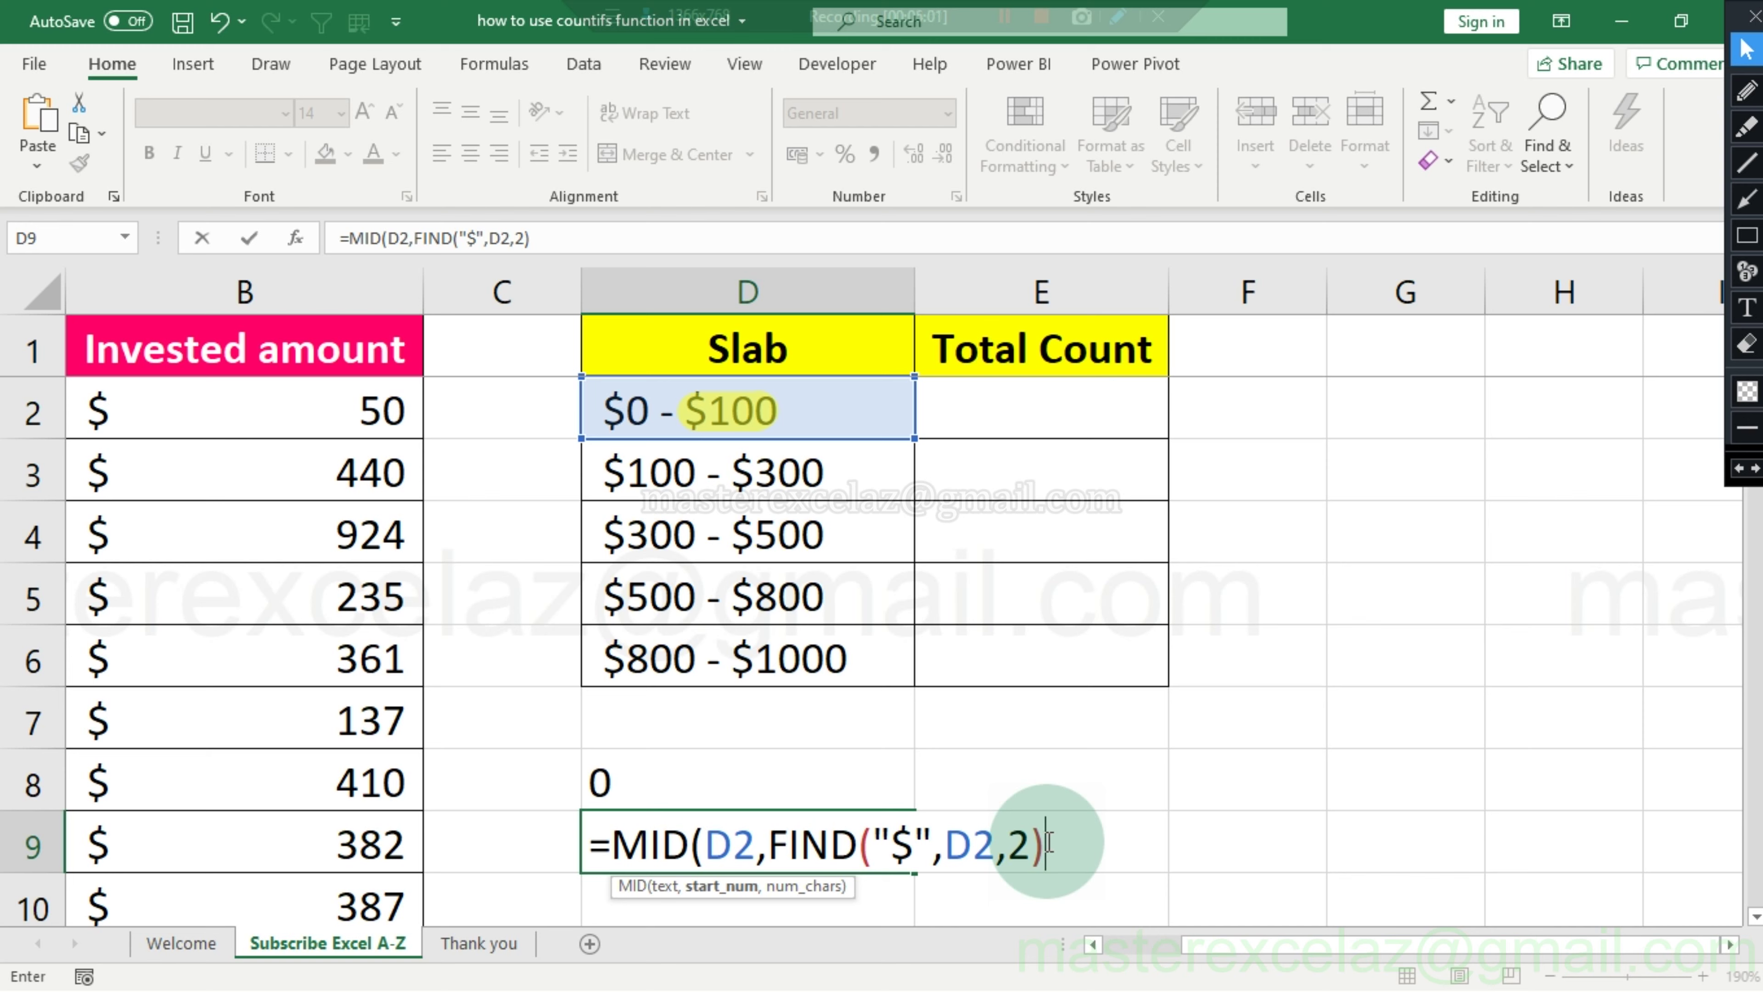
type(",")
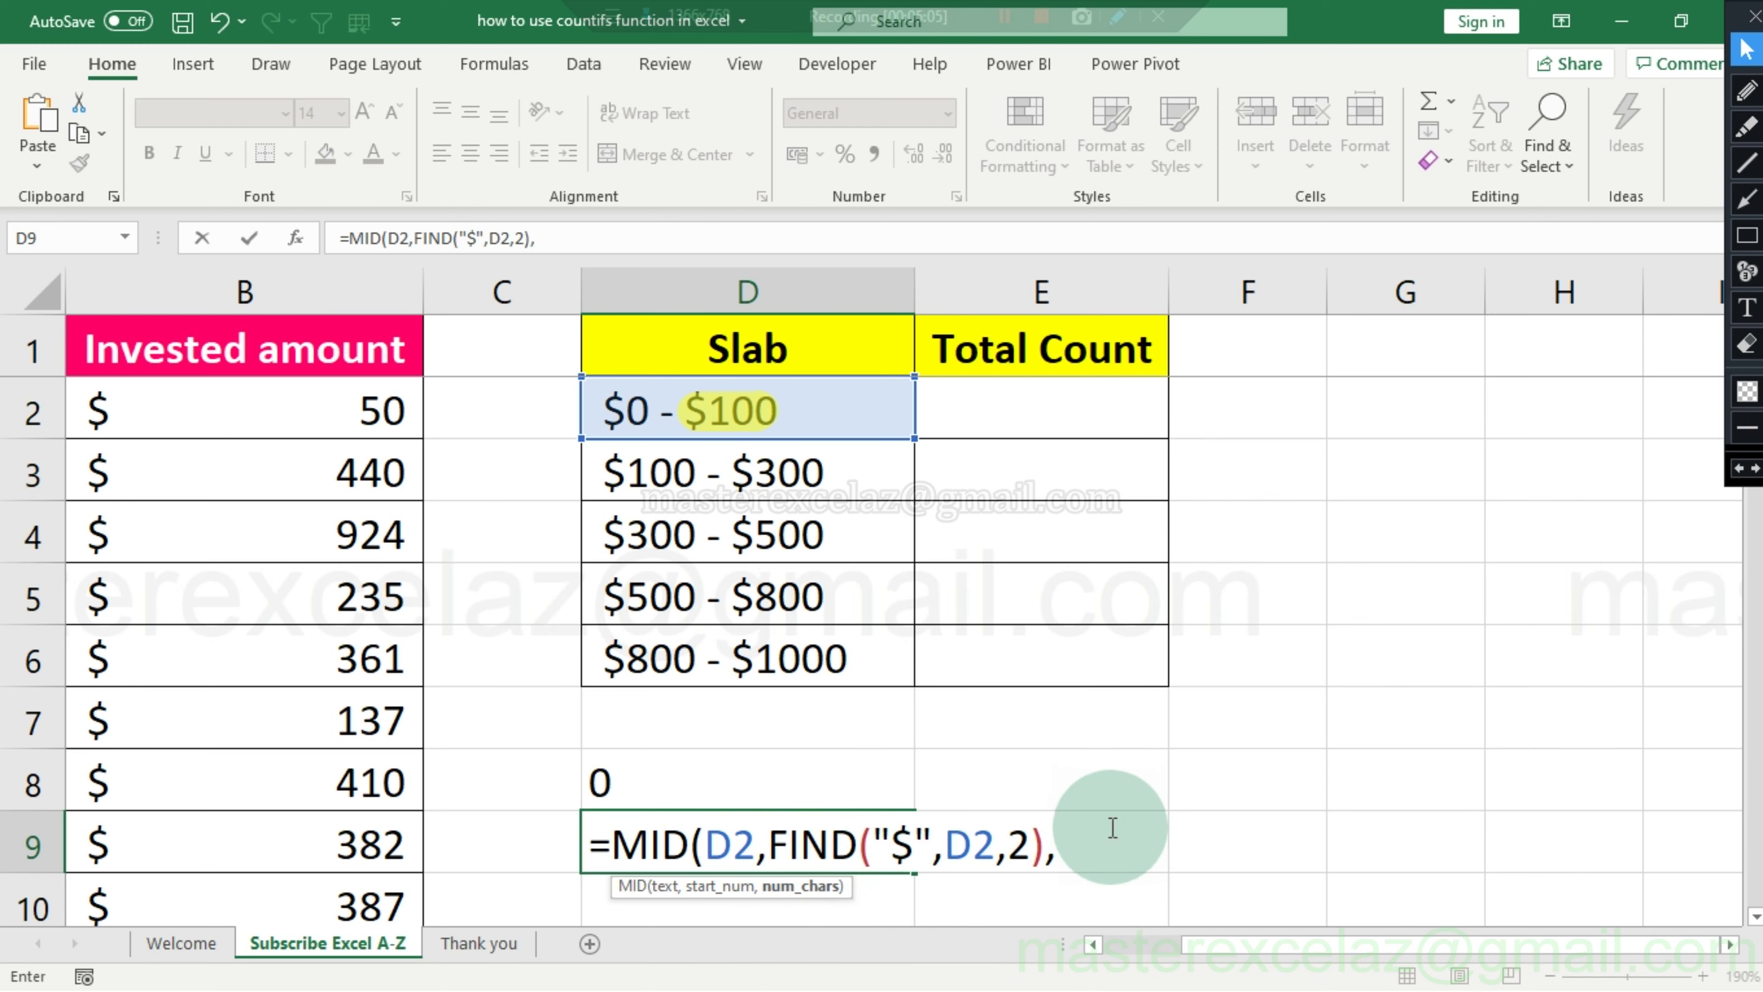
type("LEN")
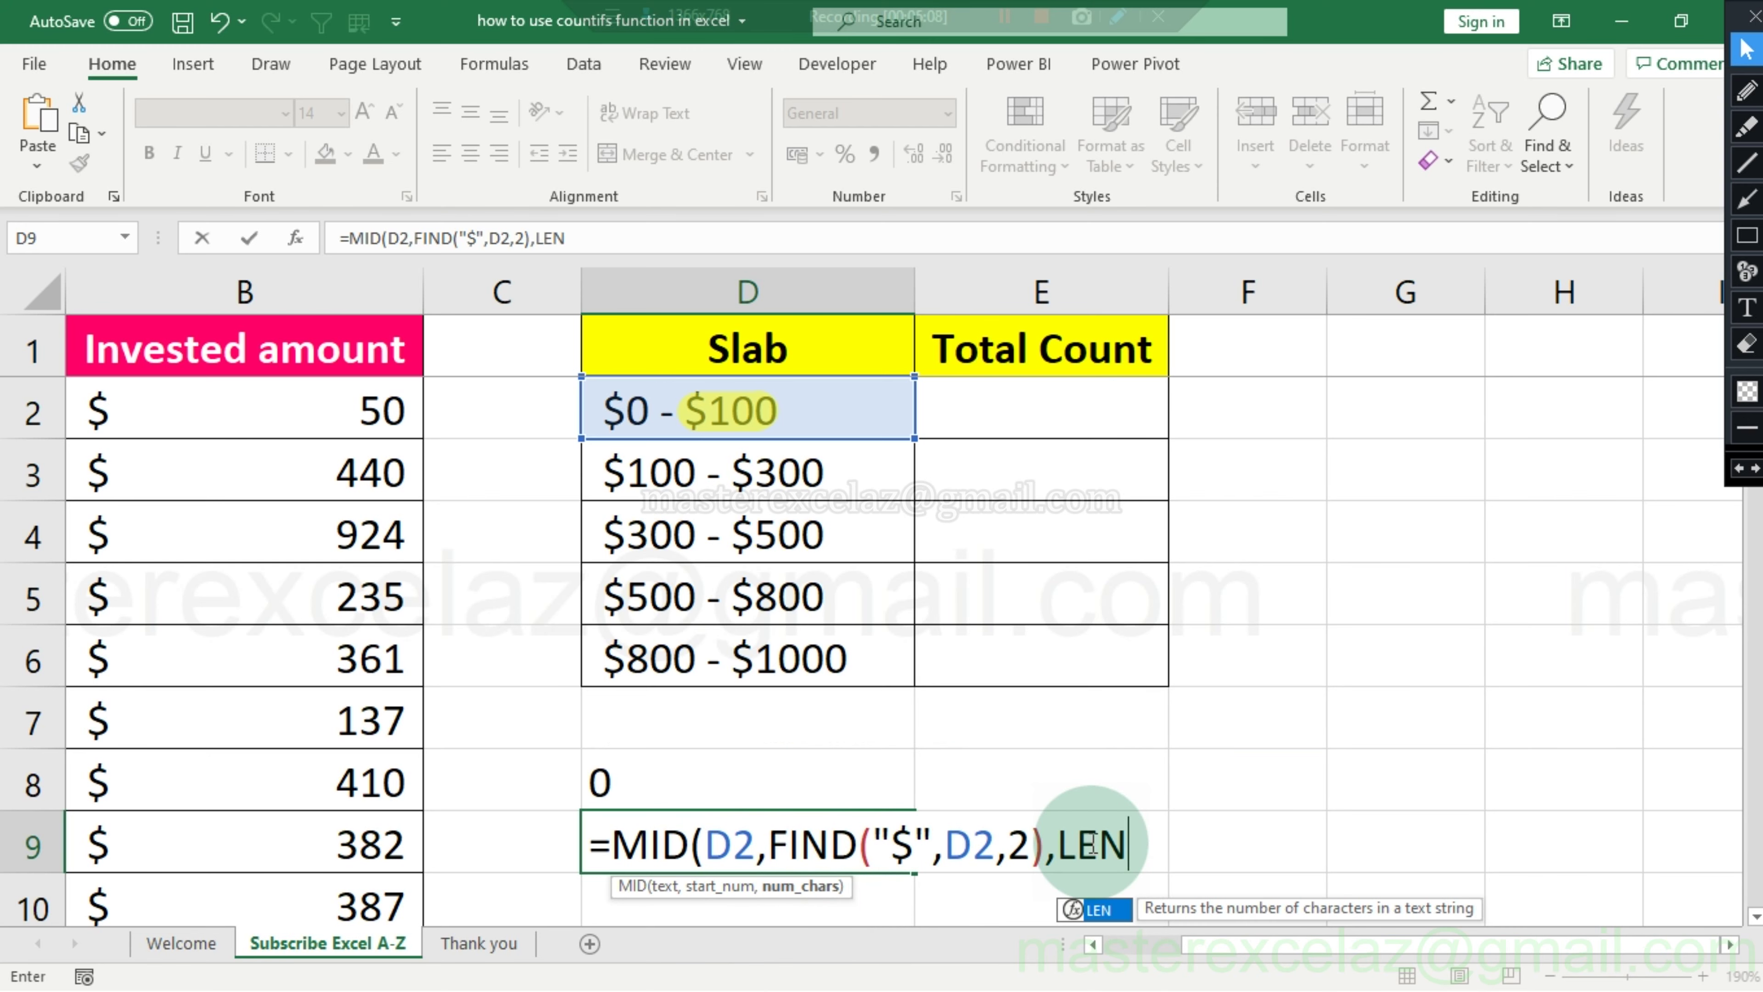
type("(")
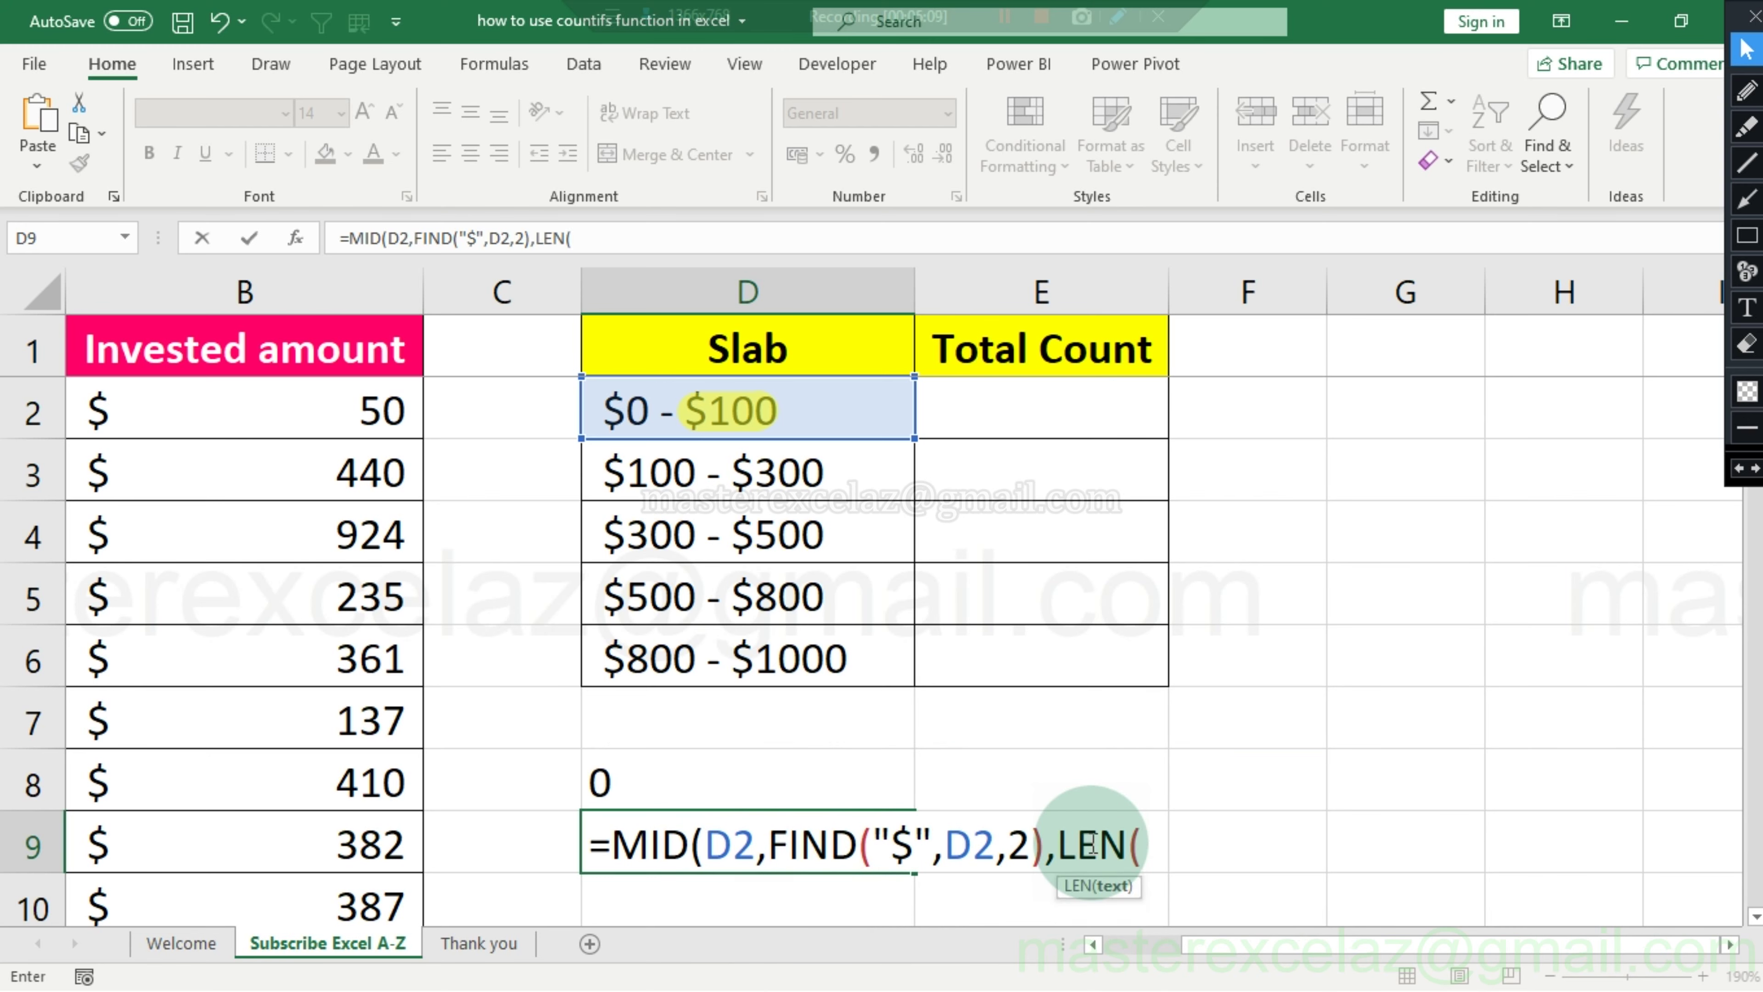
left_click(813, 415)
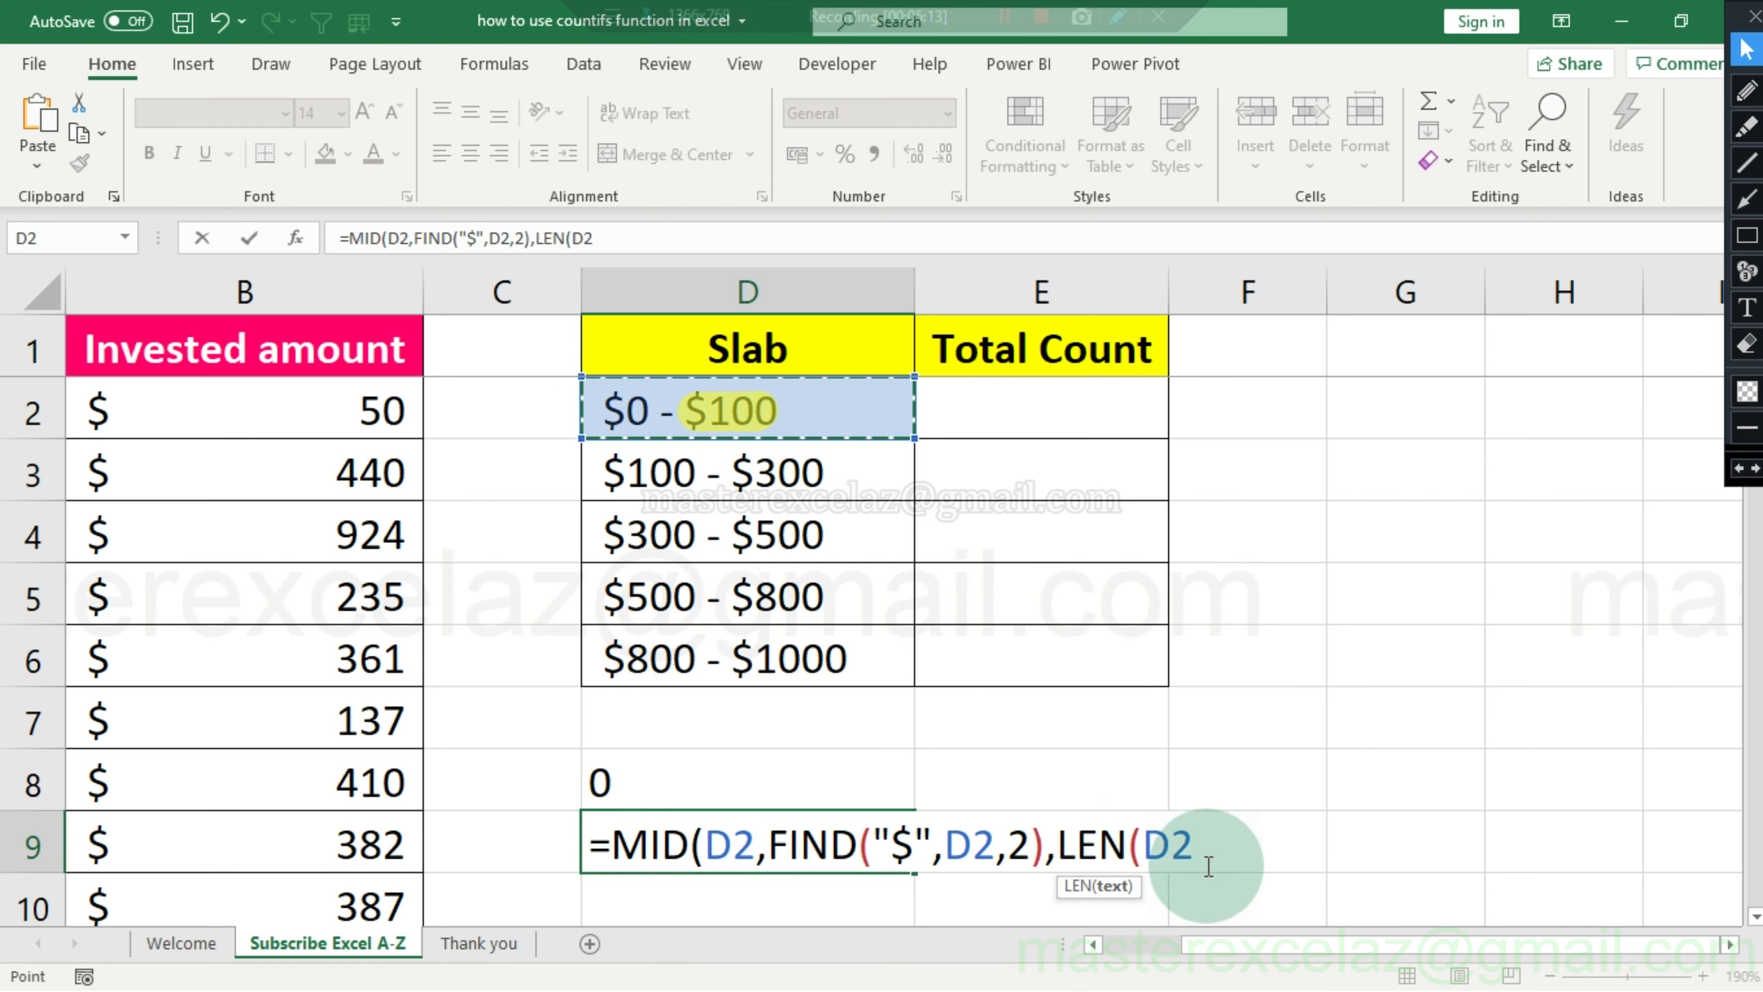
type(")")
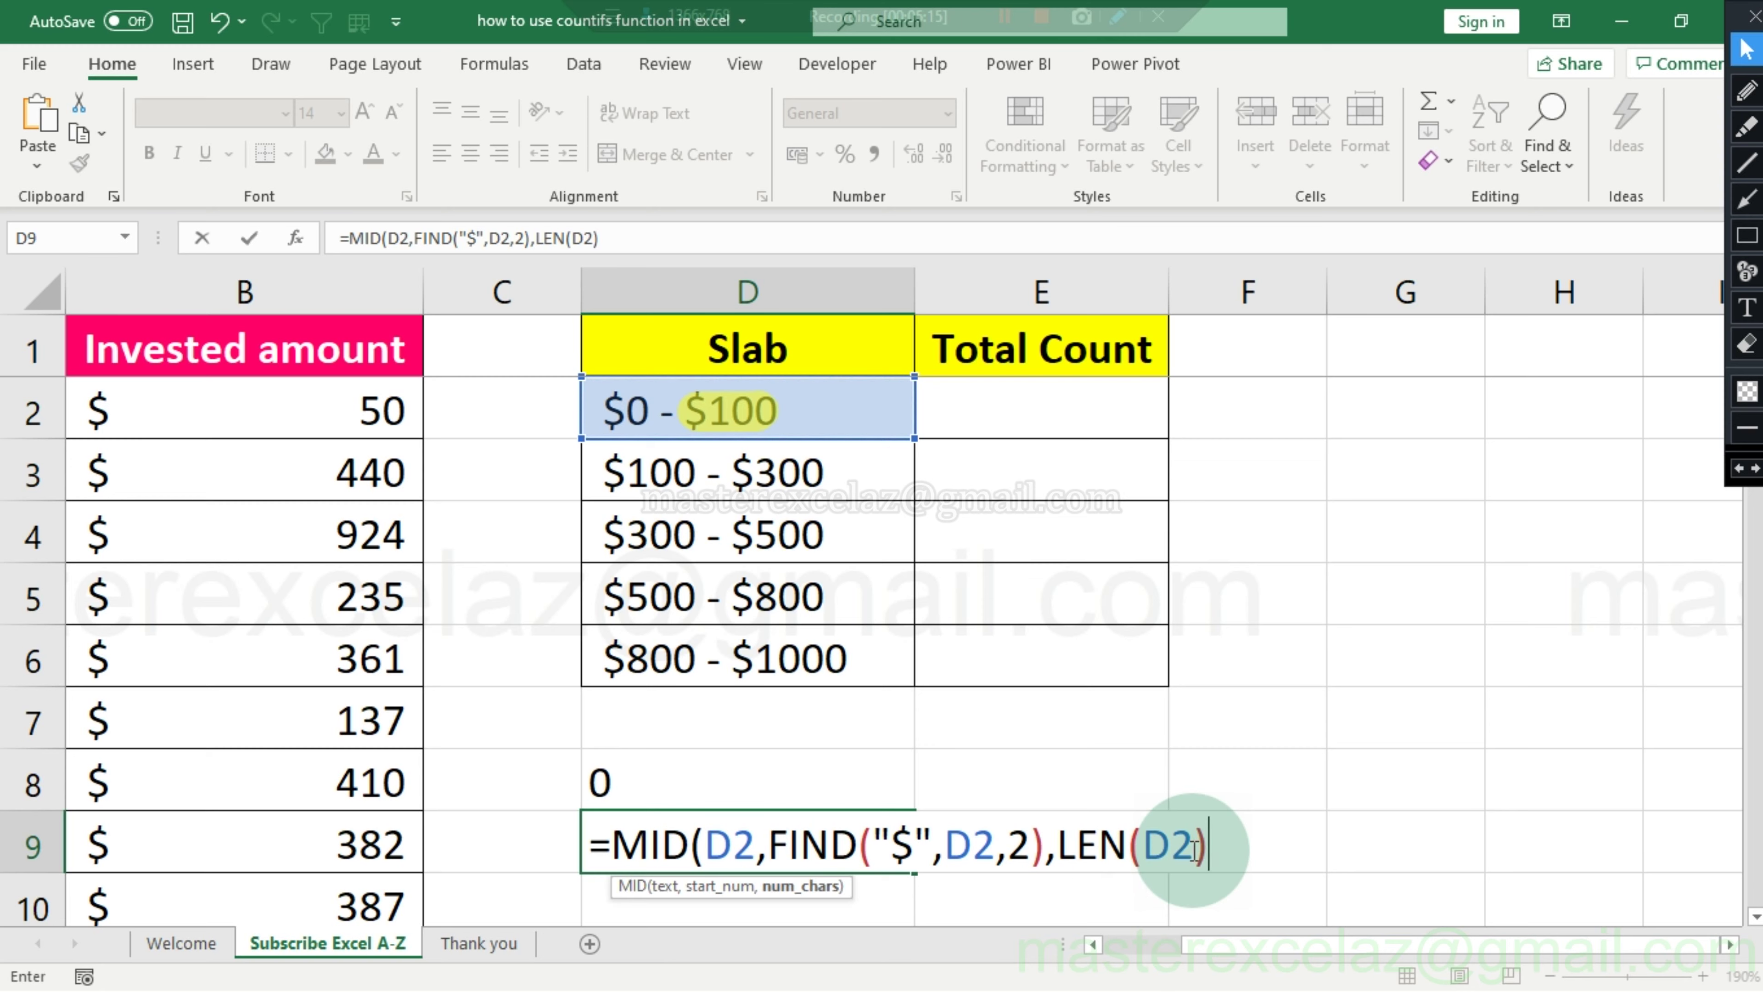
key("Return")
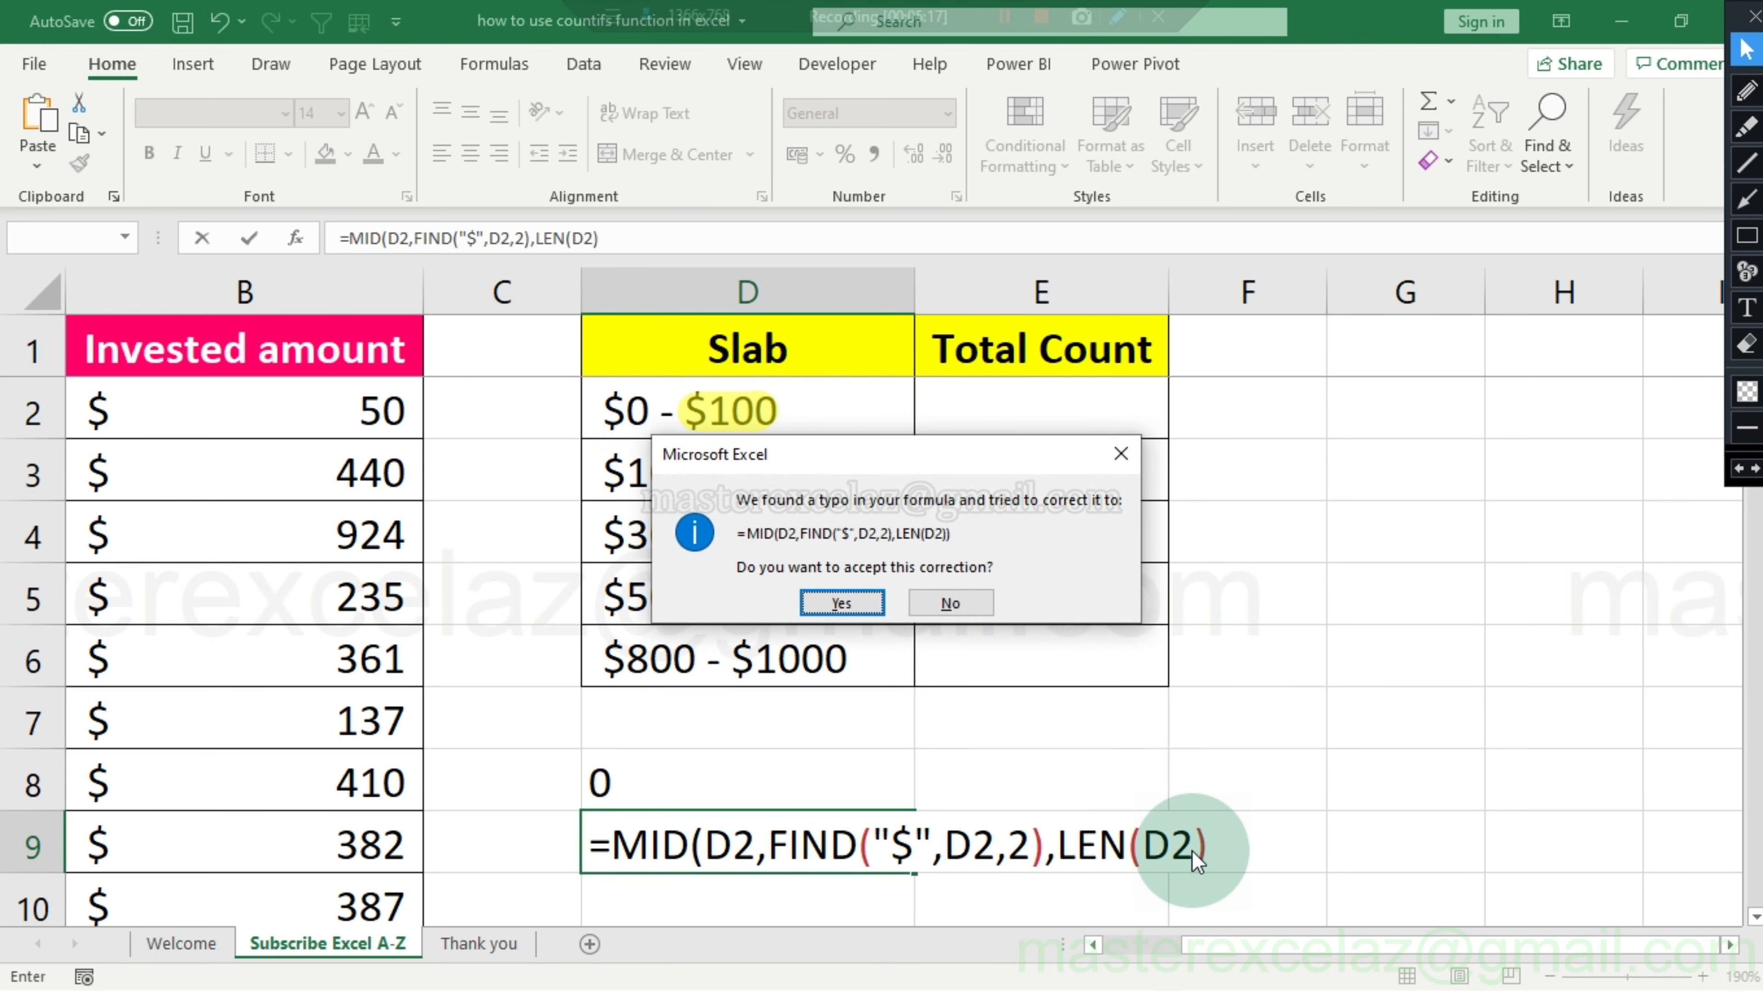
Accept Excel's correction and add +1 after FIND in D9 so it returns 100, then return to D2.
key("Return")
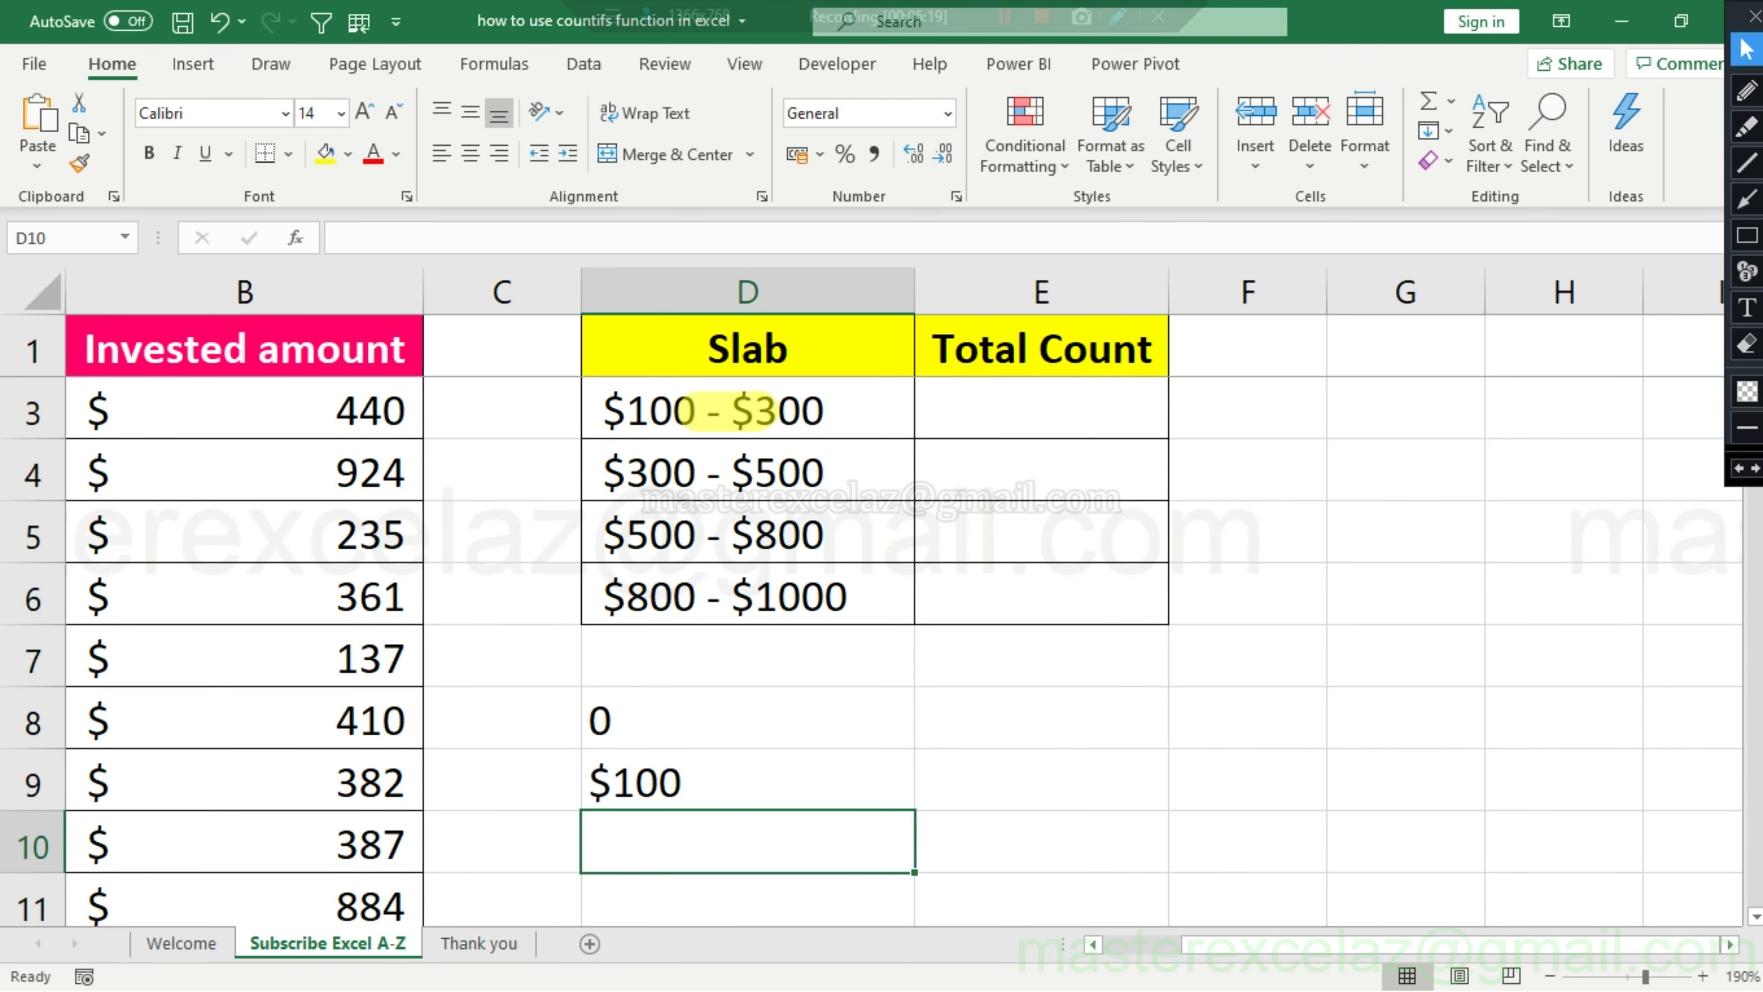
left_click(630, 798)
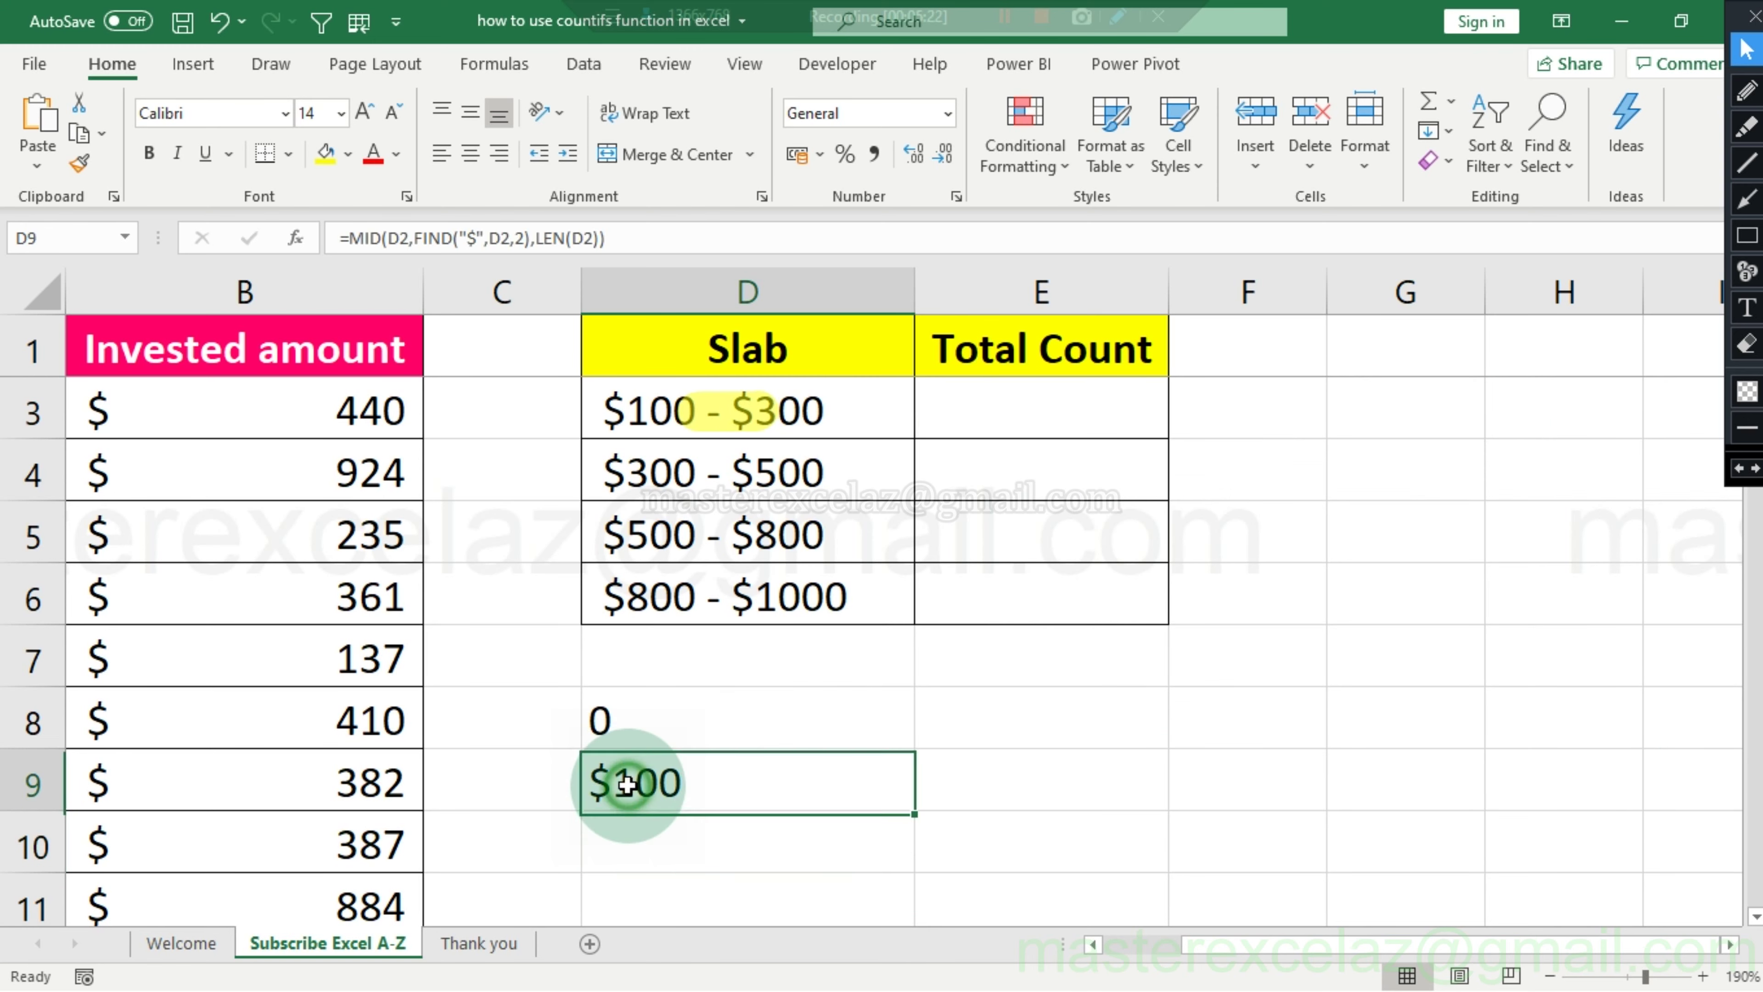
double_click(923, 804)
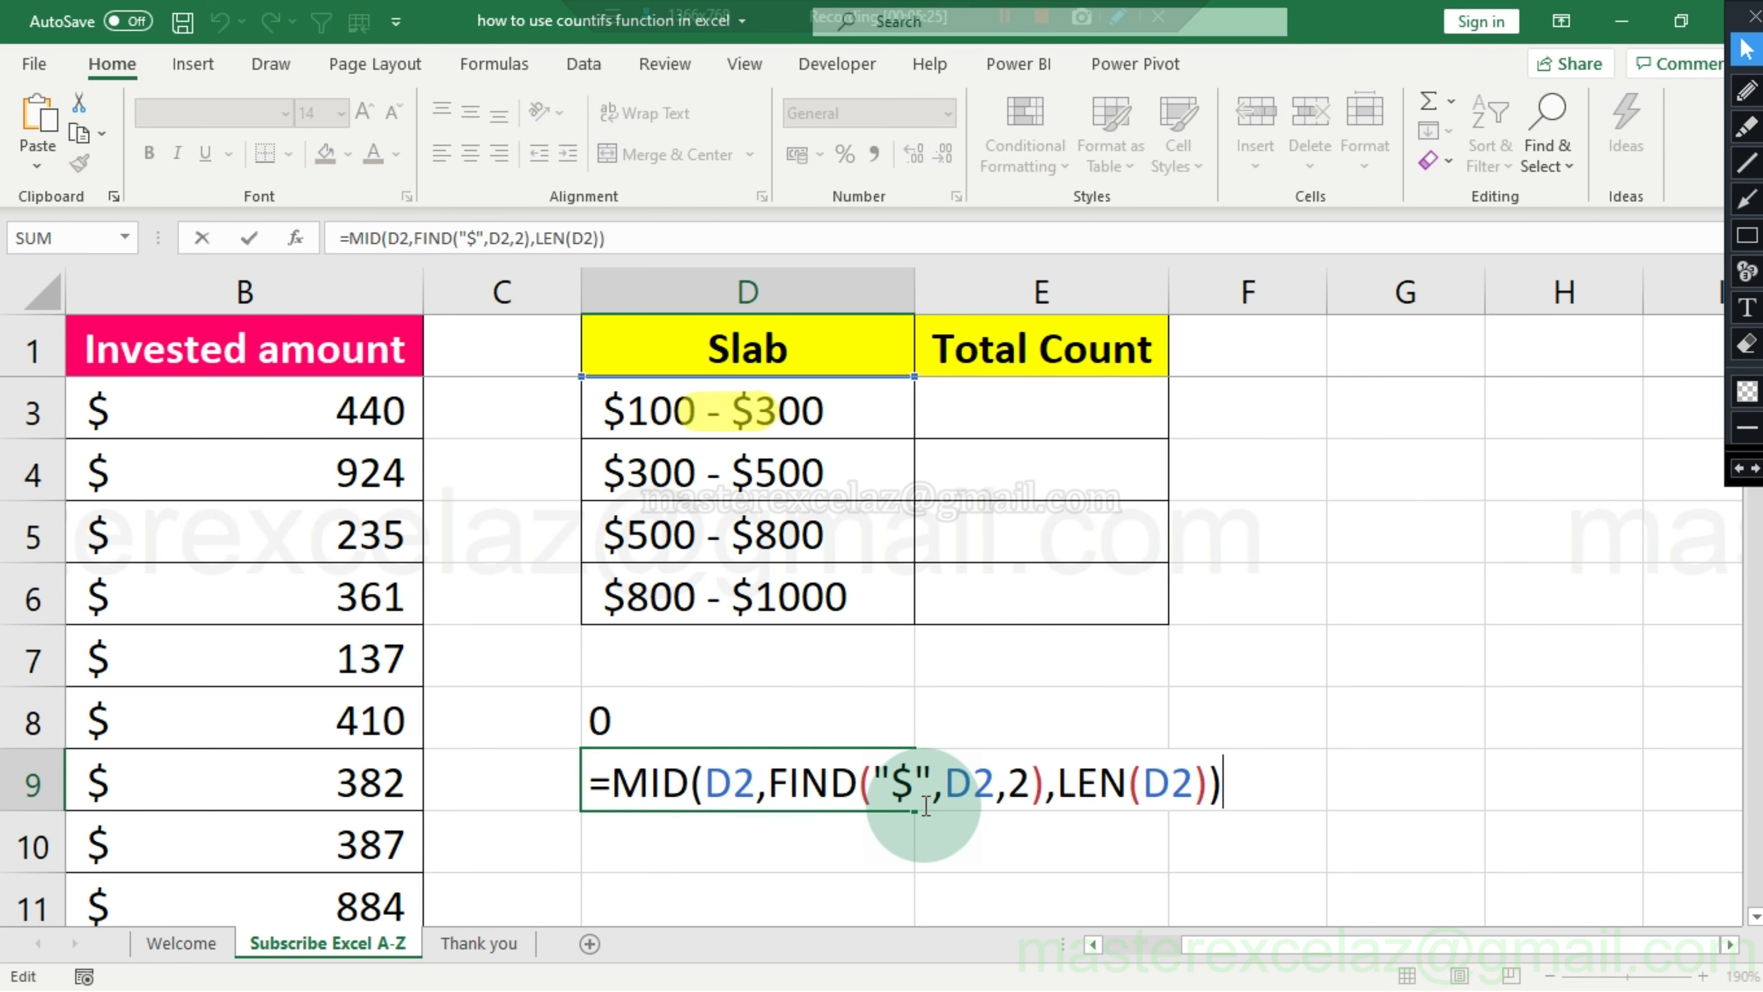
key("Left")
key("Left")
key("Left")
key("Left")
key("Left")
key("Left")
key("Left")
key("Left")
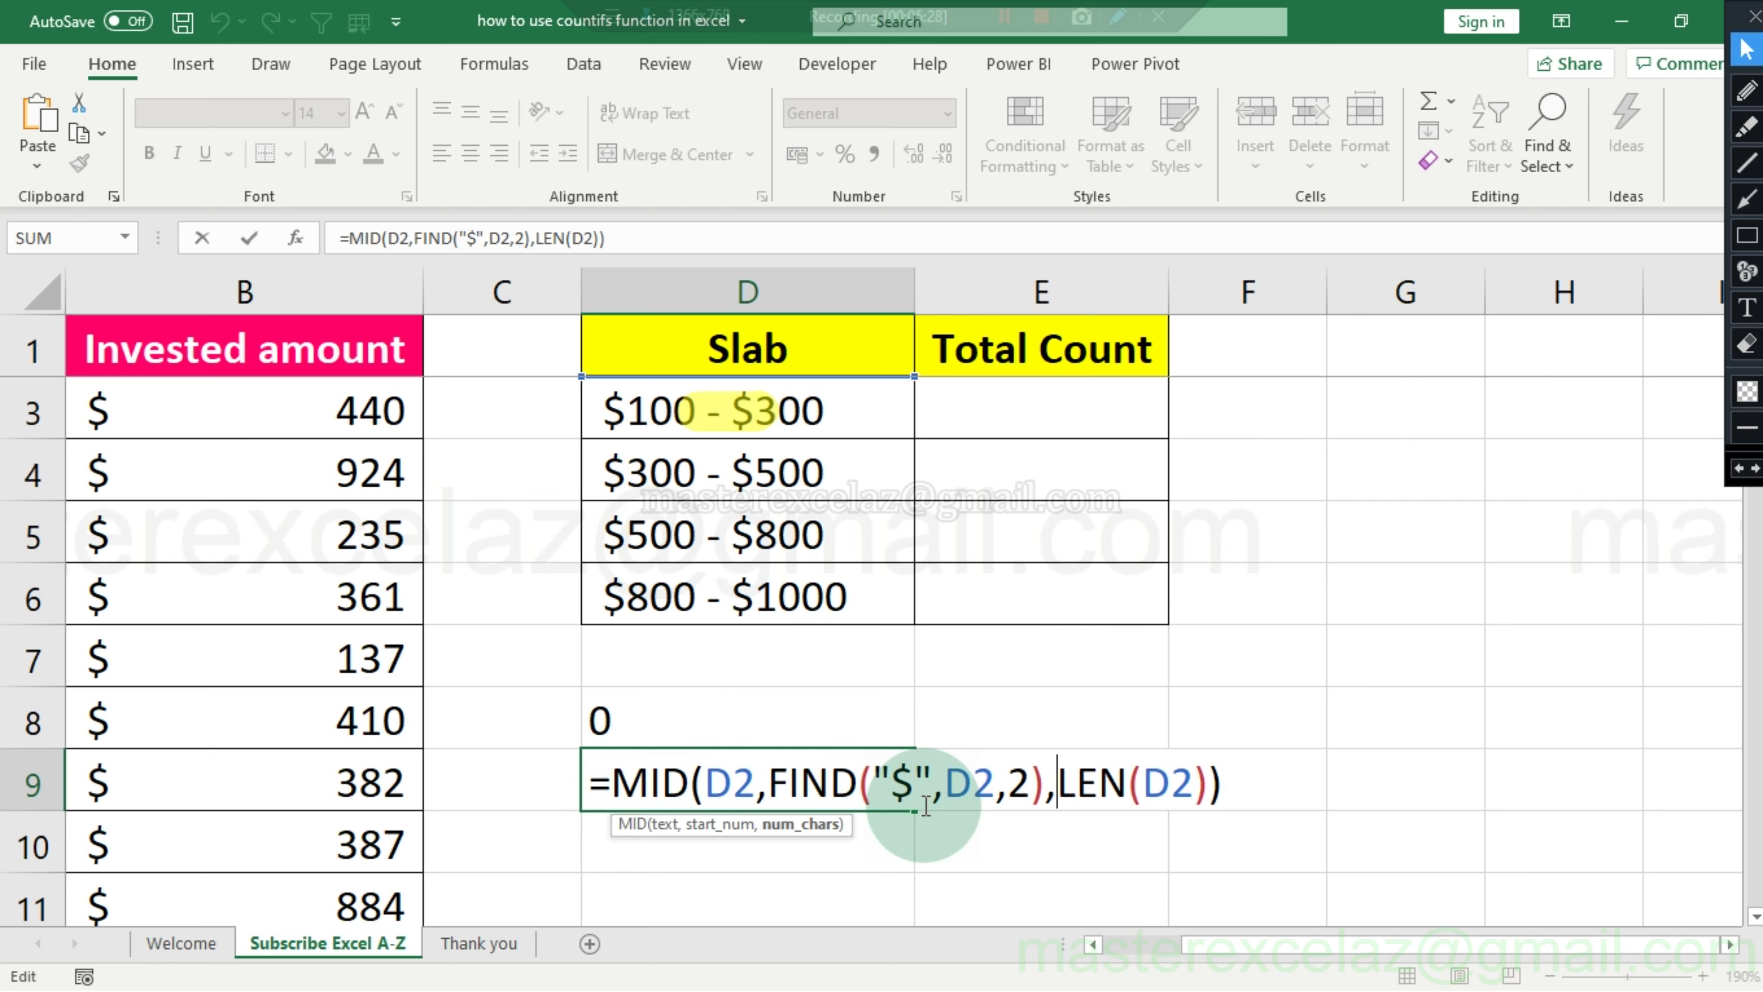
key("Left")
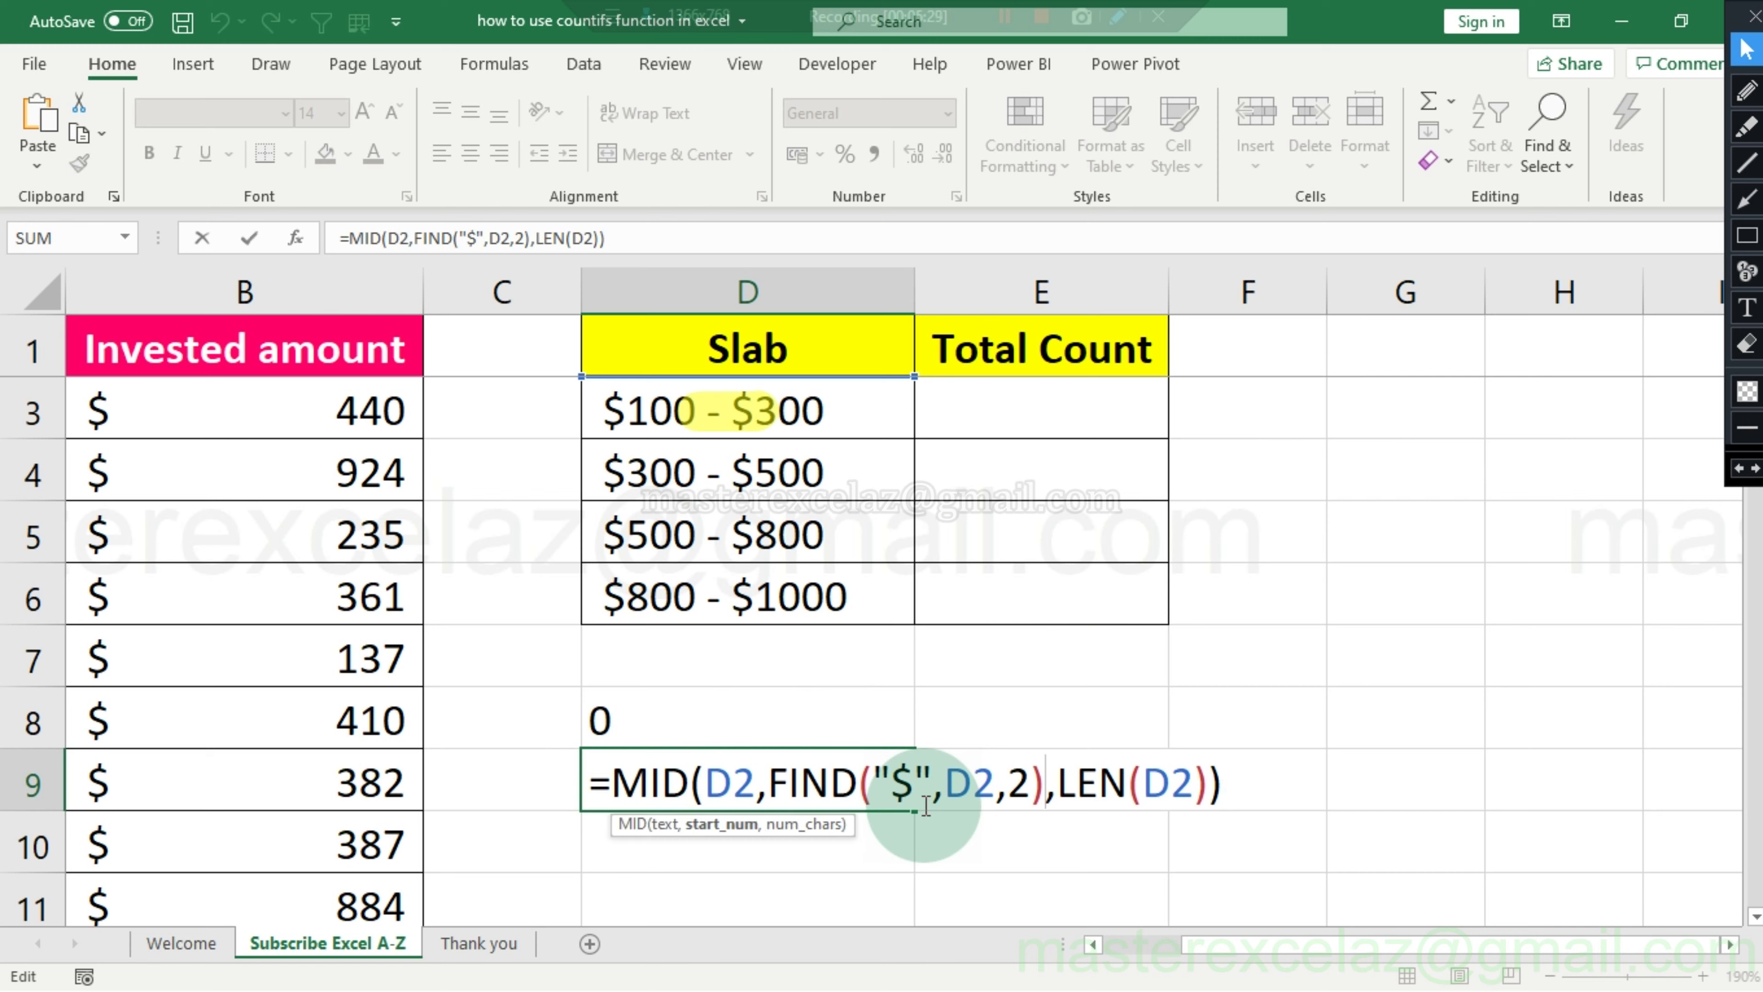
type("+")
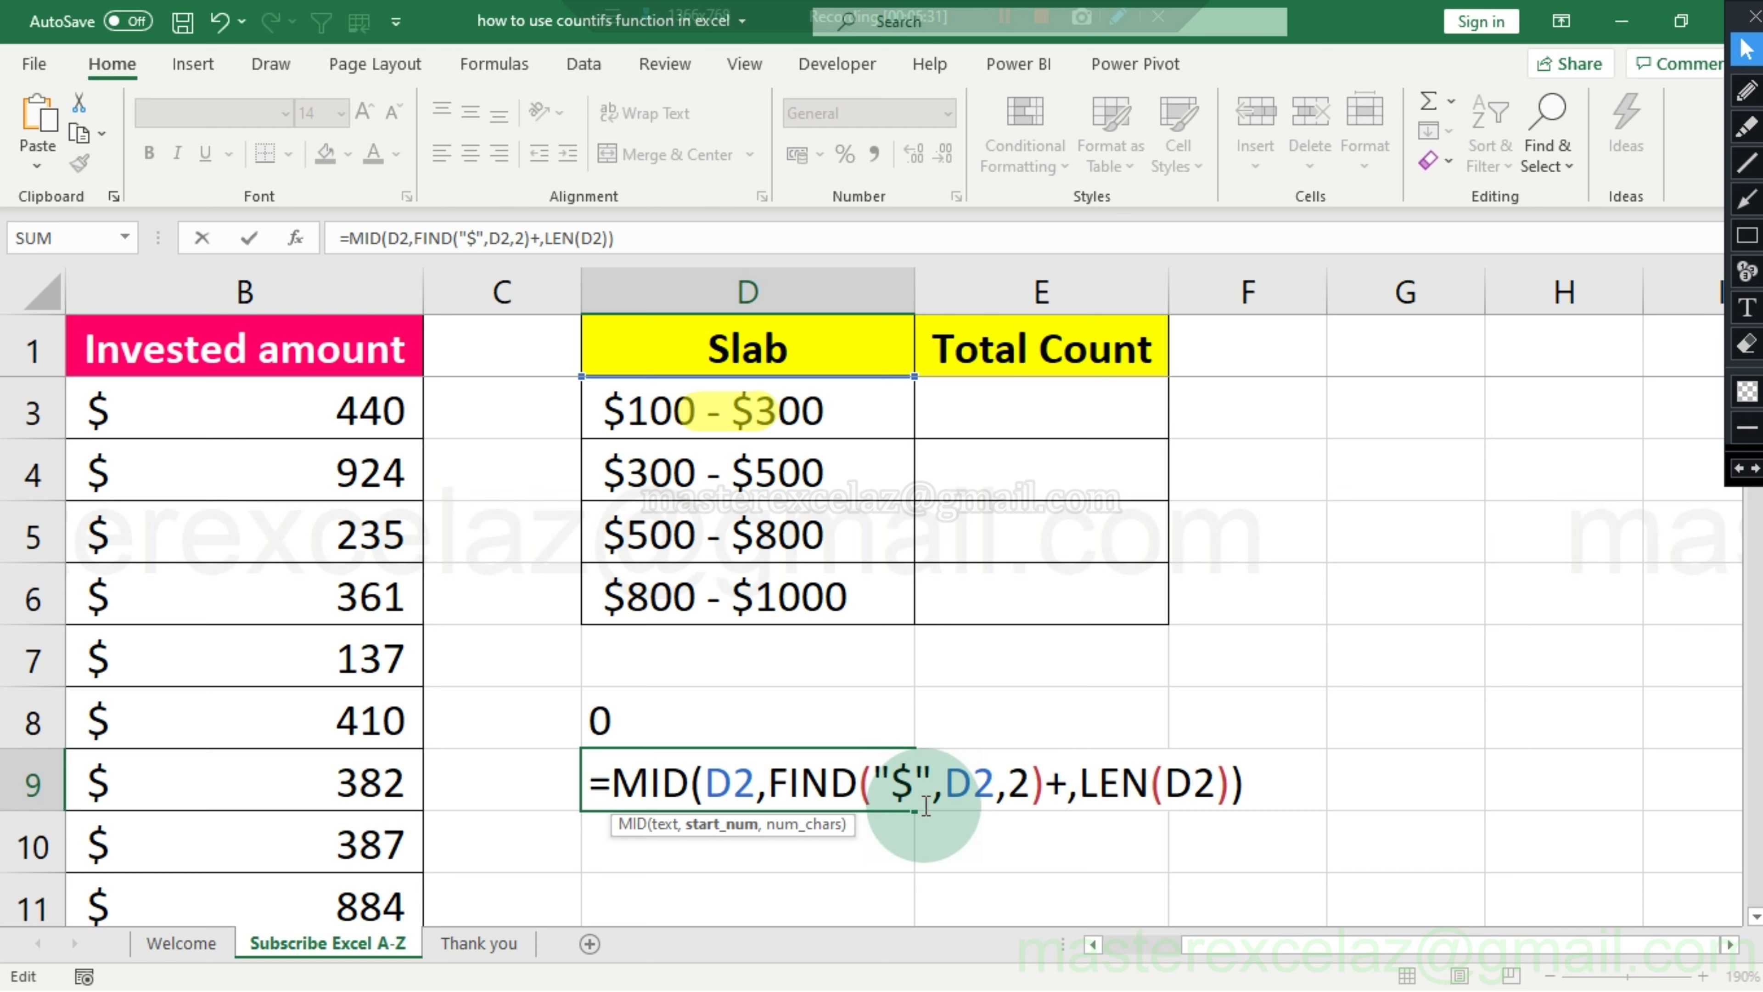
type("1")
key("Return")
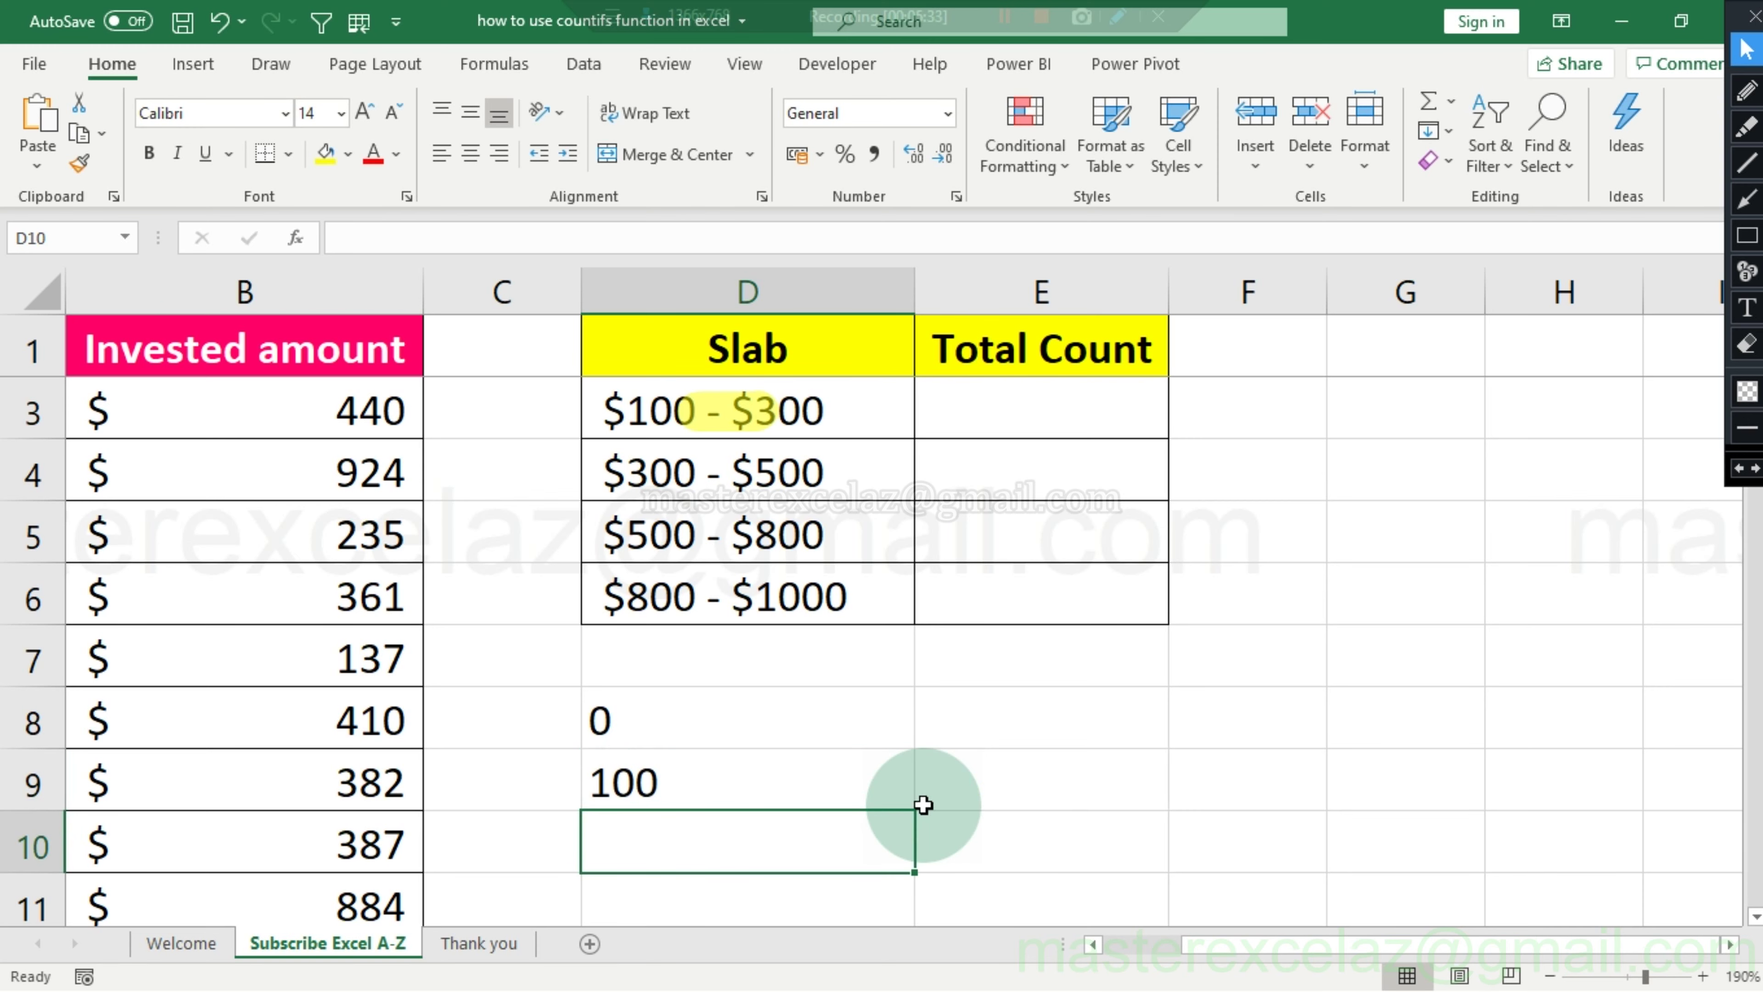
key("Up")
key("Up")
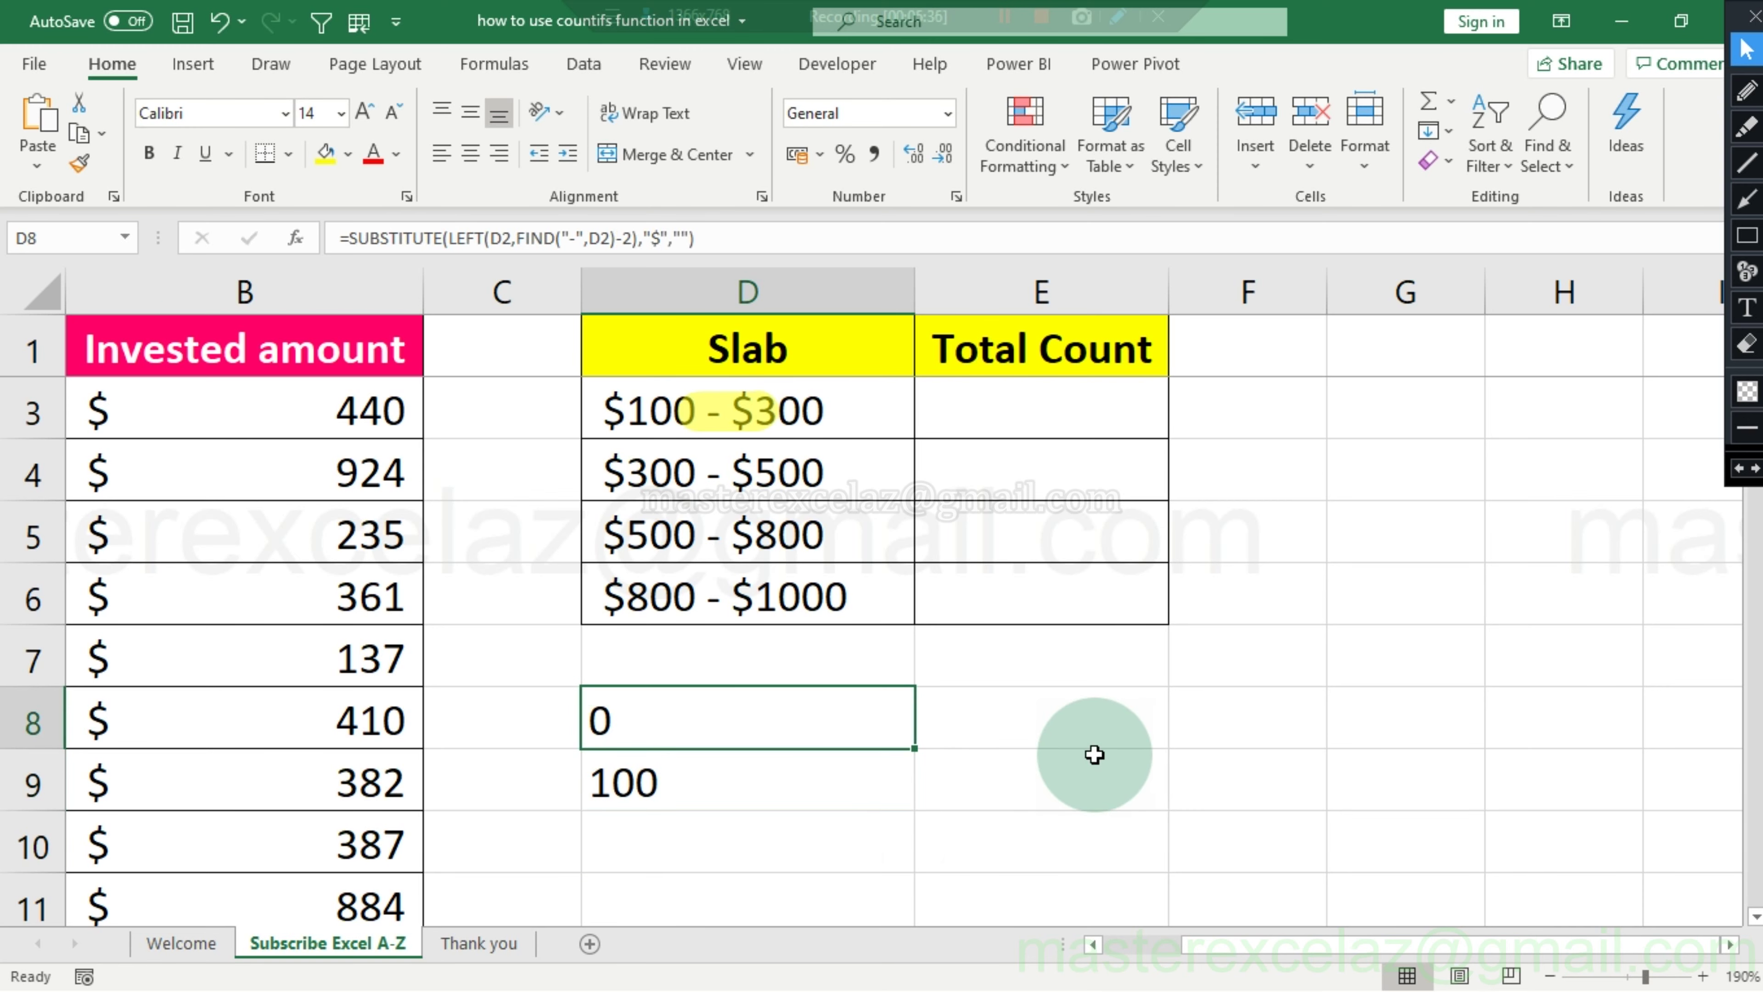
key("ctrl+Up")
key("ctrl+Up")
key("Down")
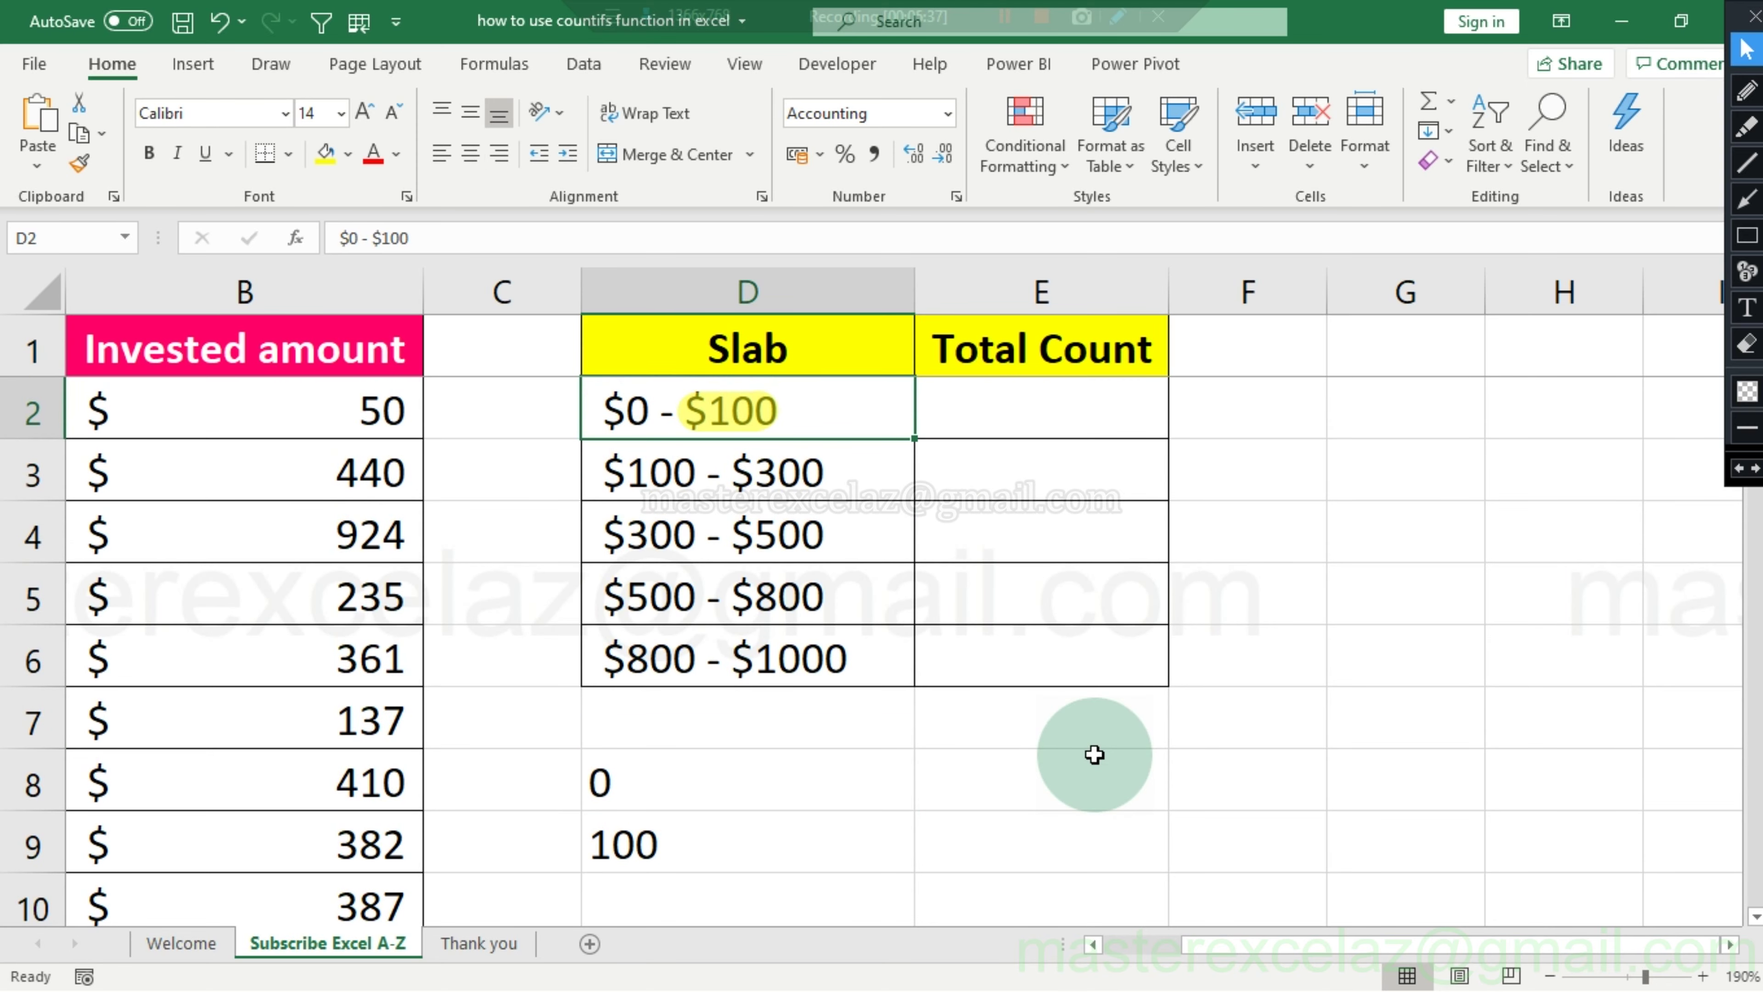
left_click(675, 840)
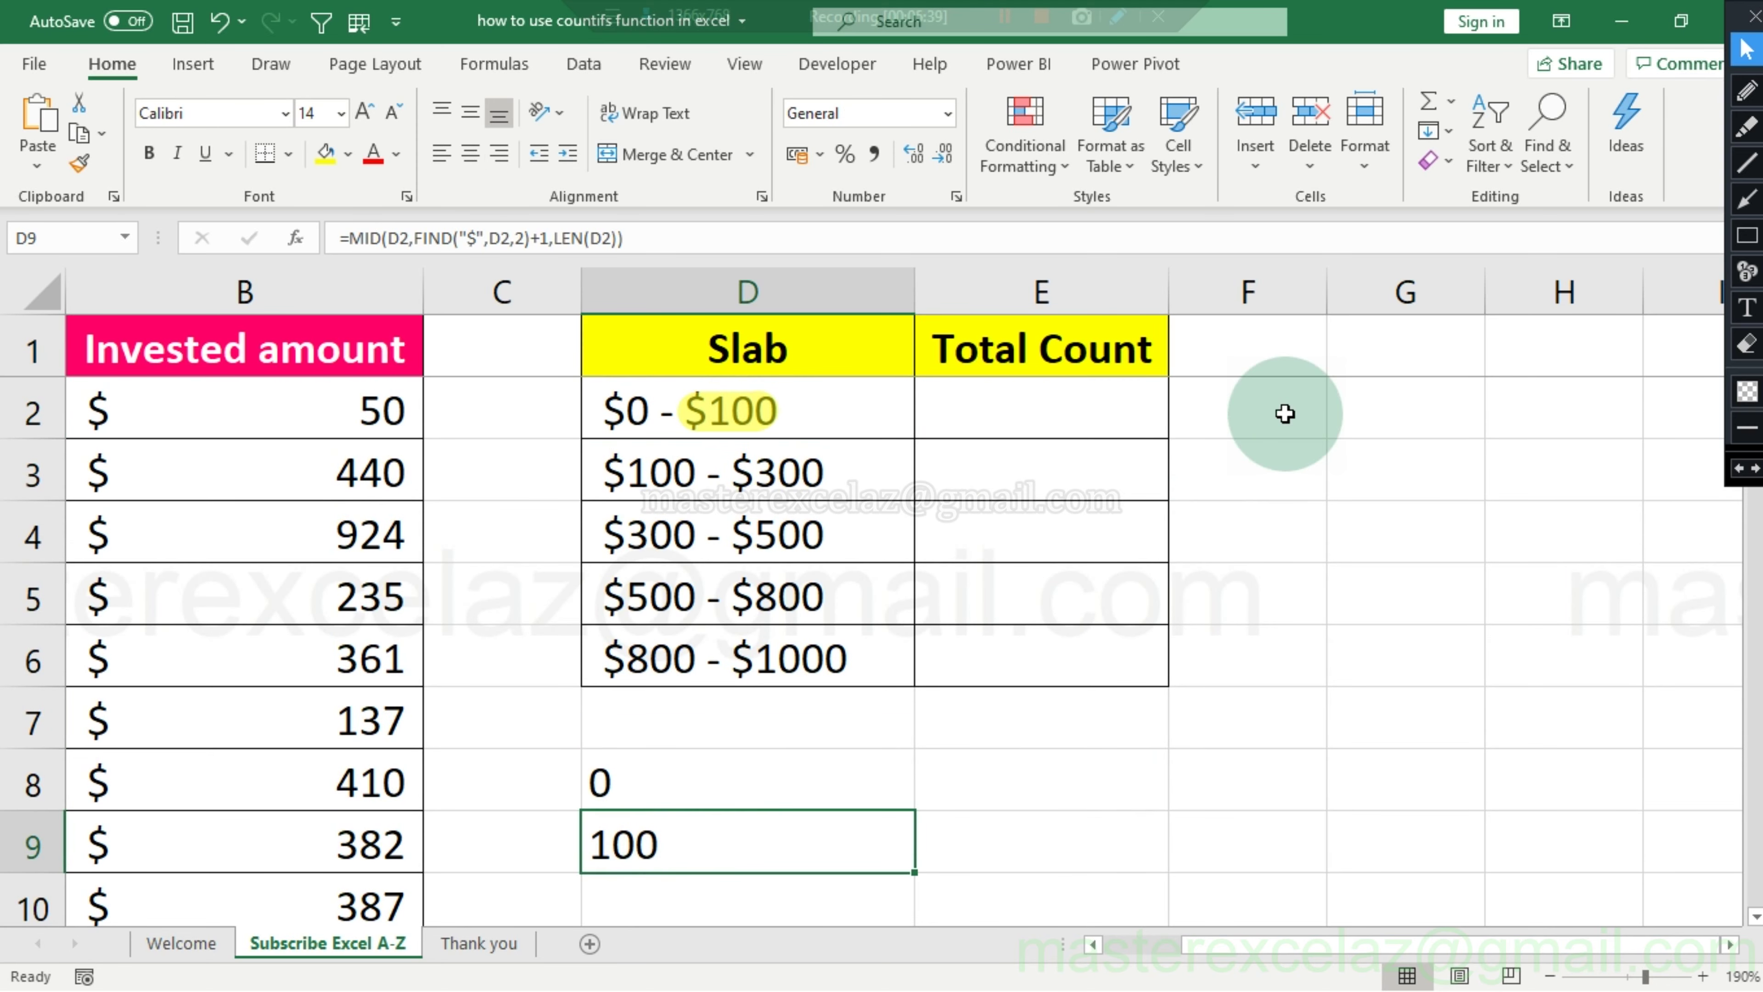
left_click(1747, 127)
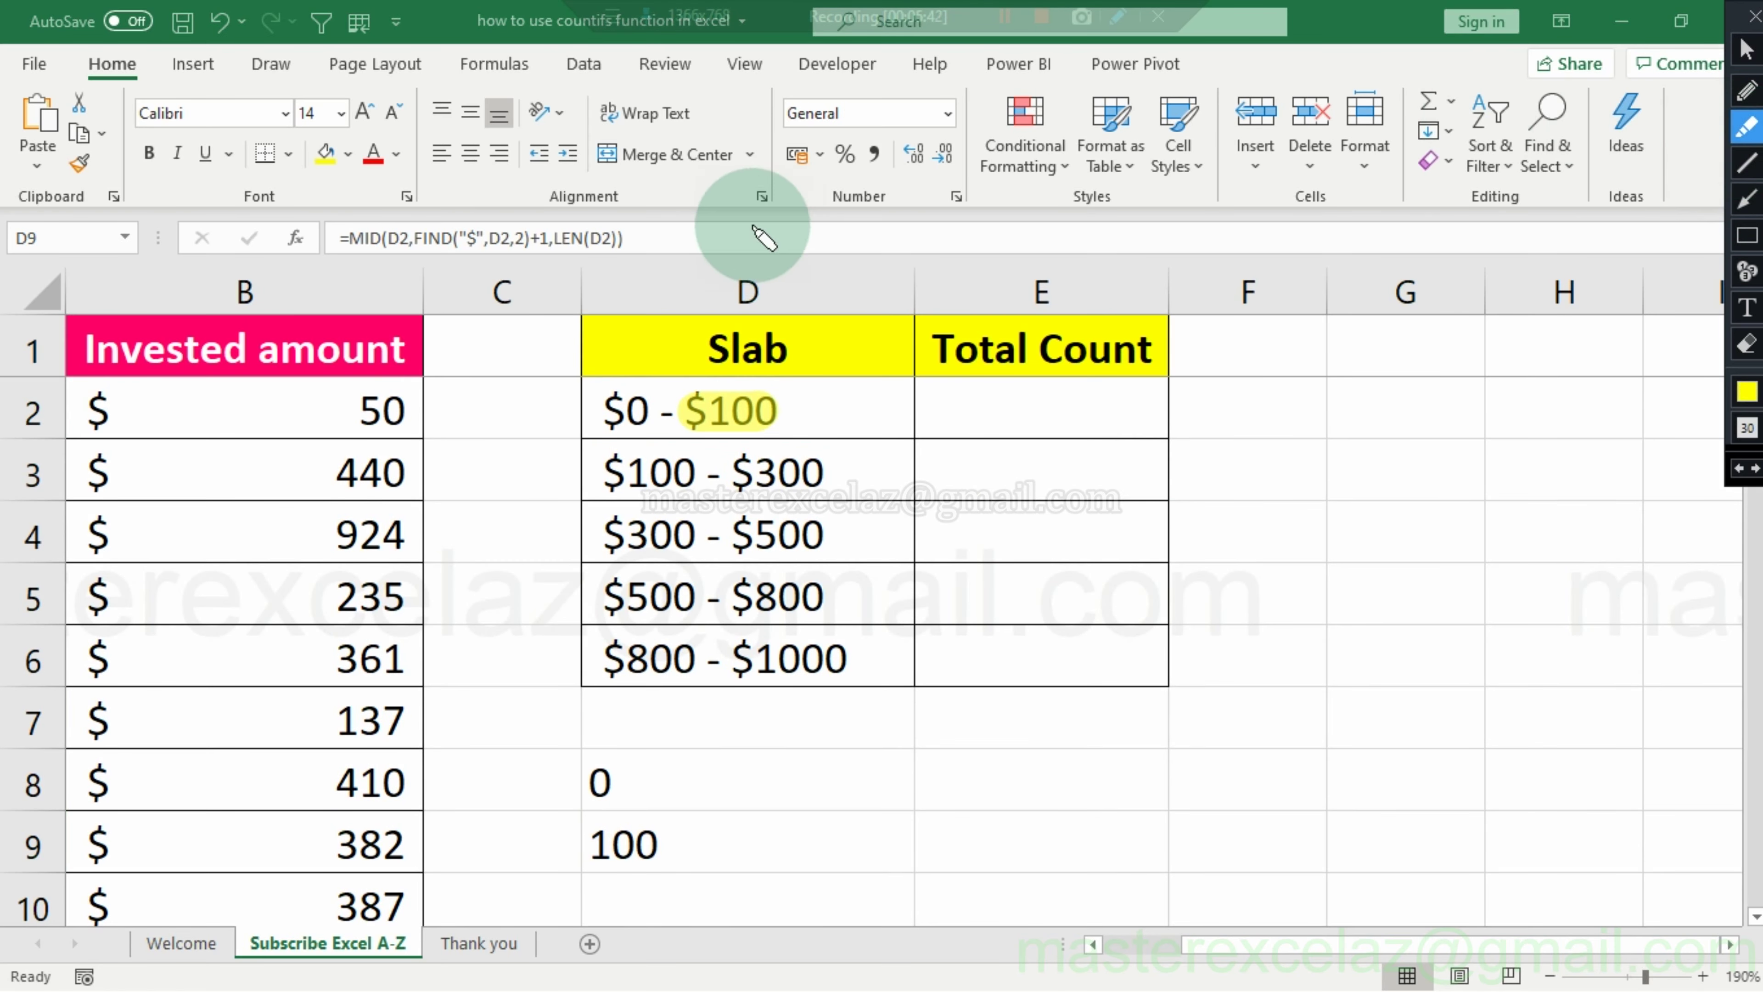
left_click(540, 238)
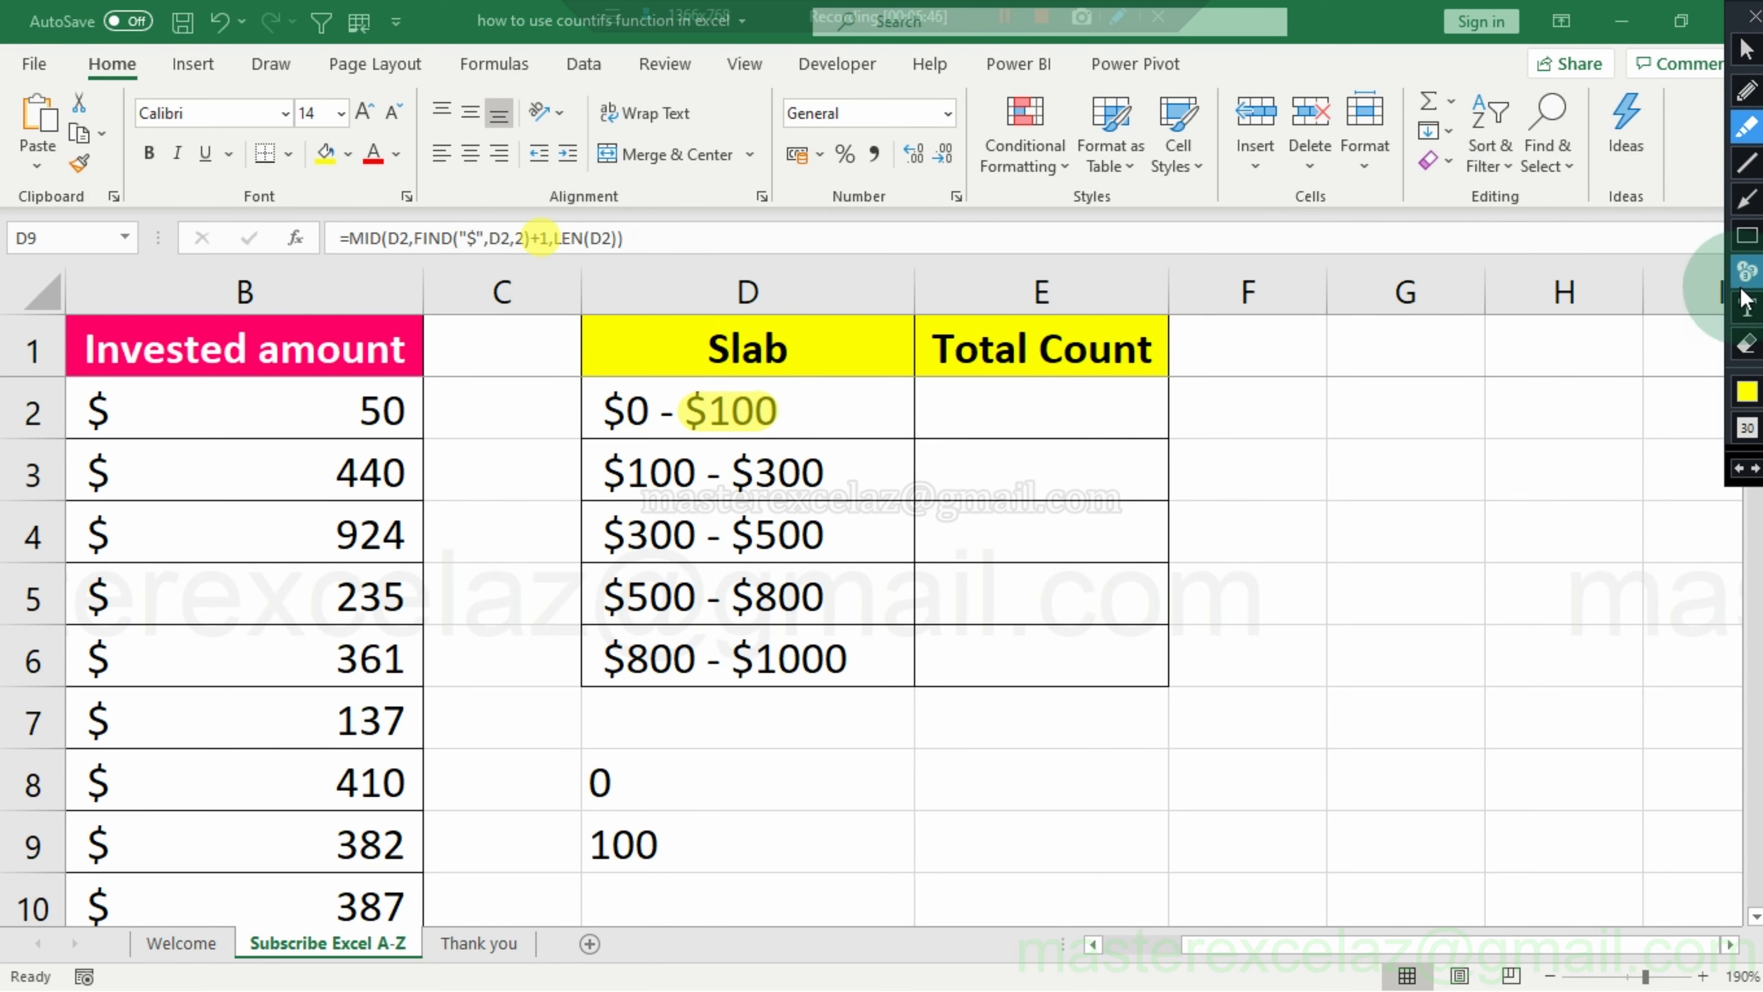
left_click(1746, 307)
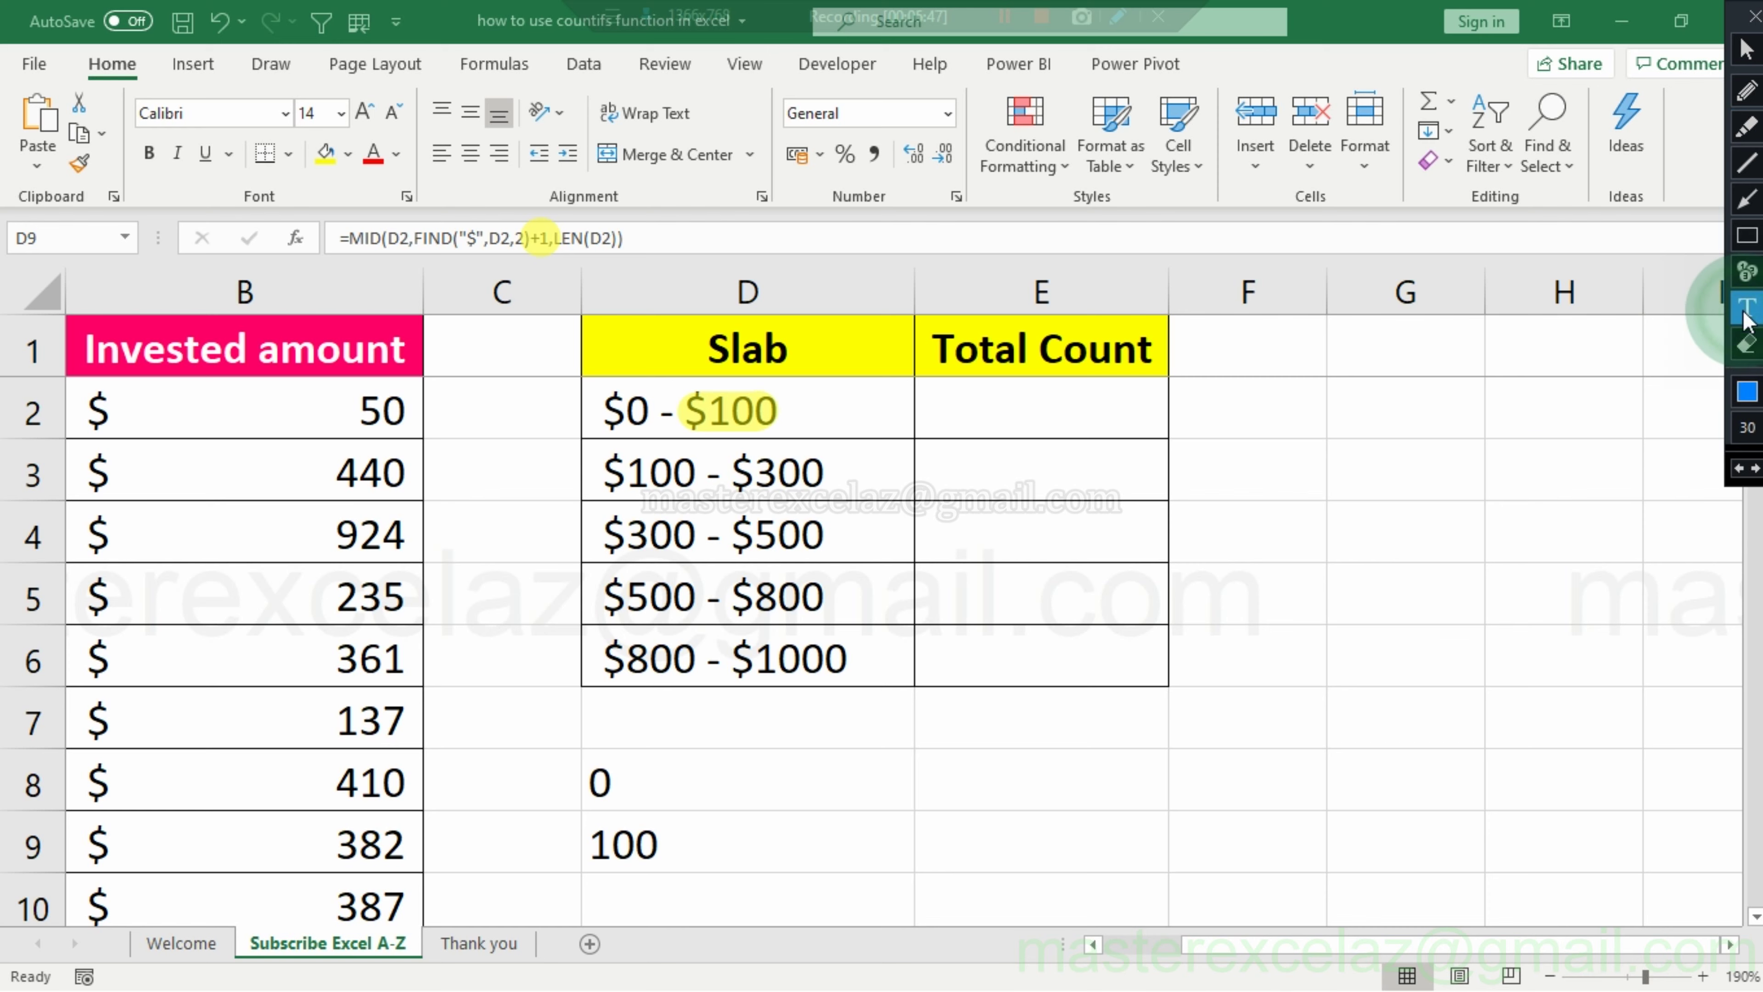
left_click(1003, 823)
type("DO")
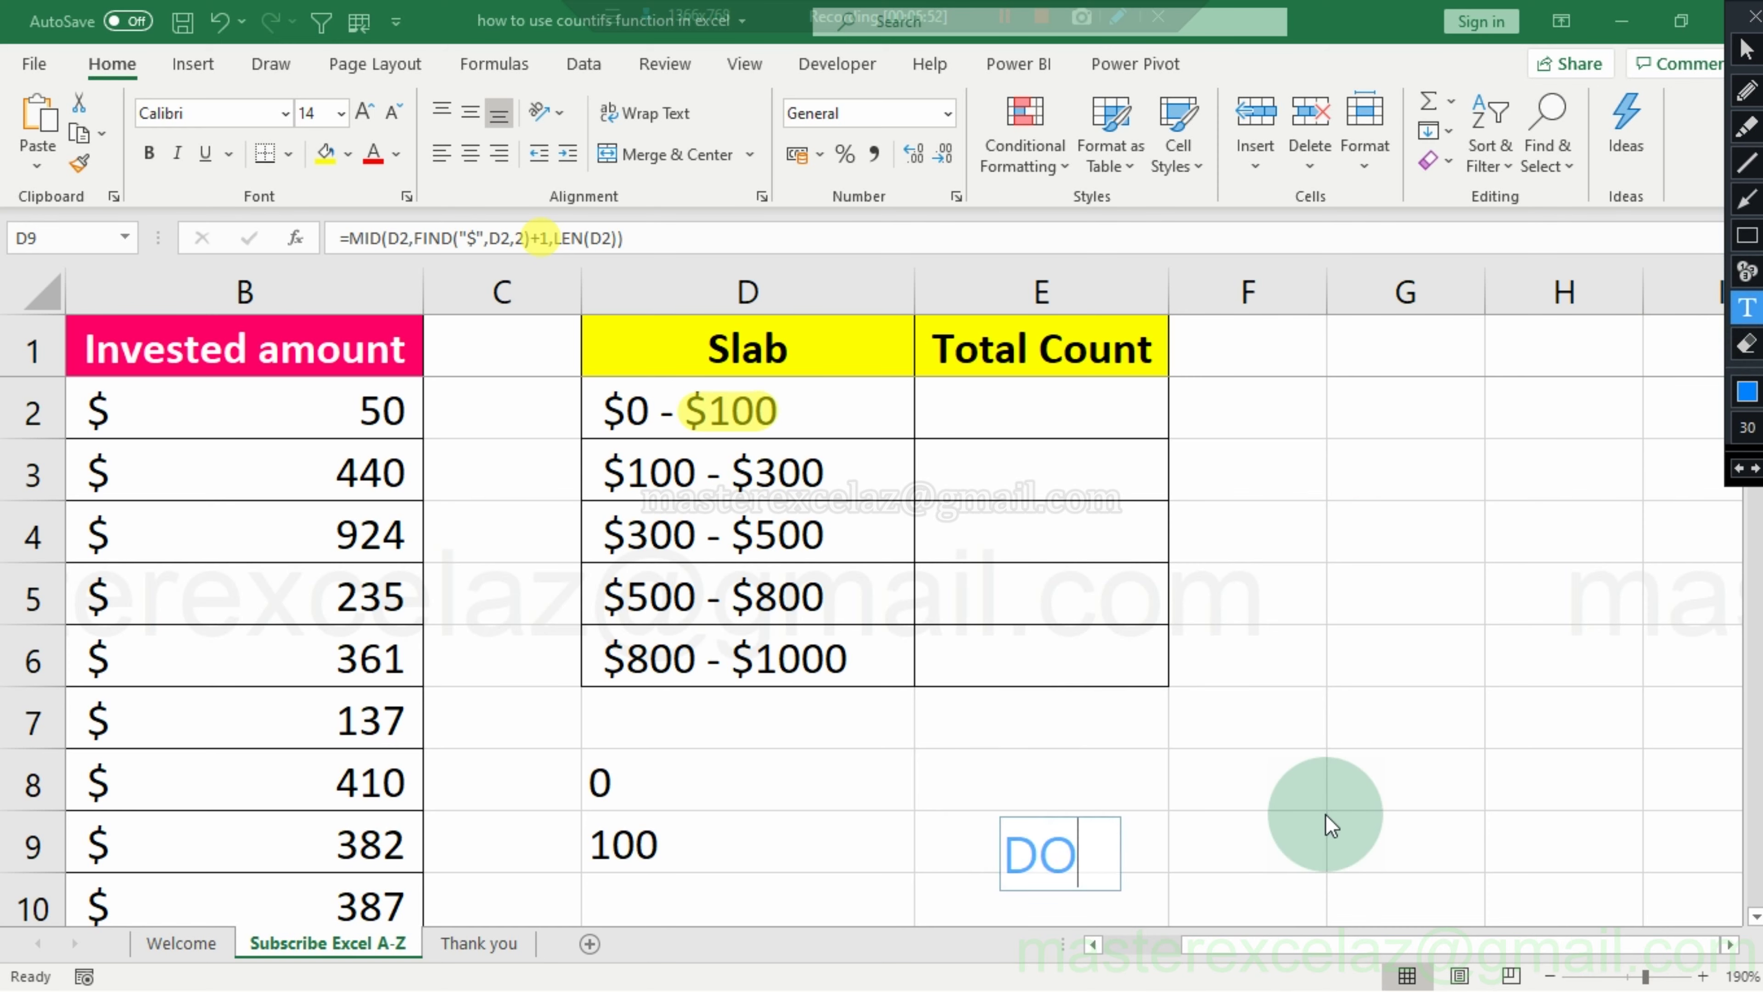
type("LLAR")
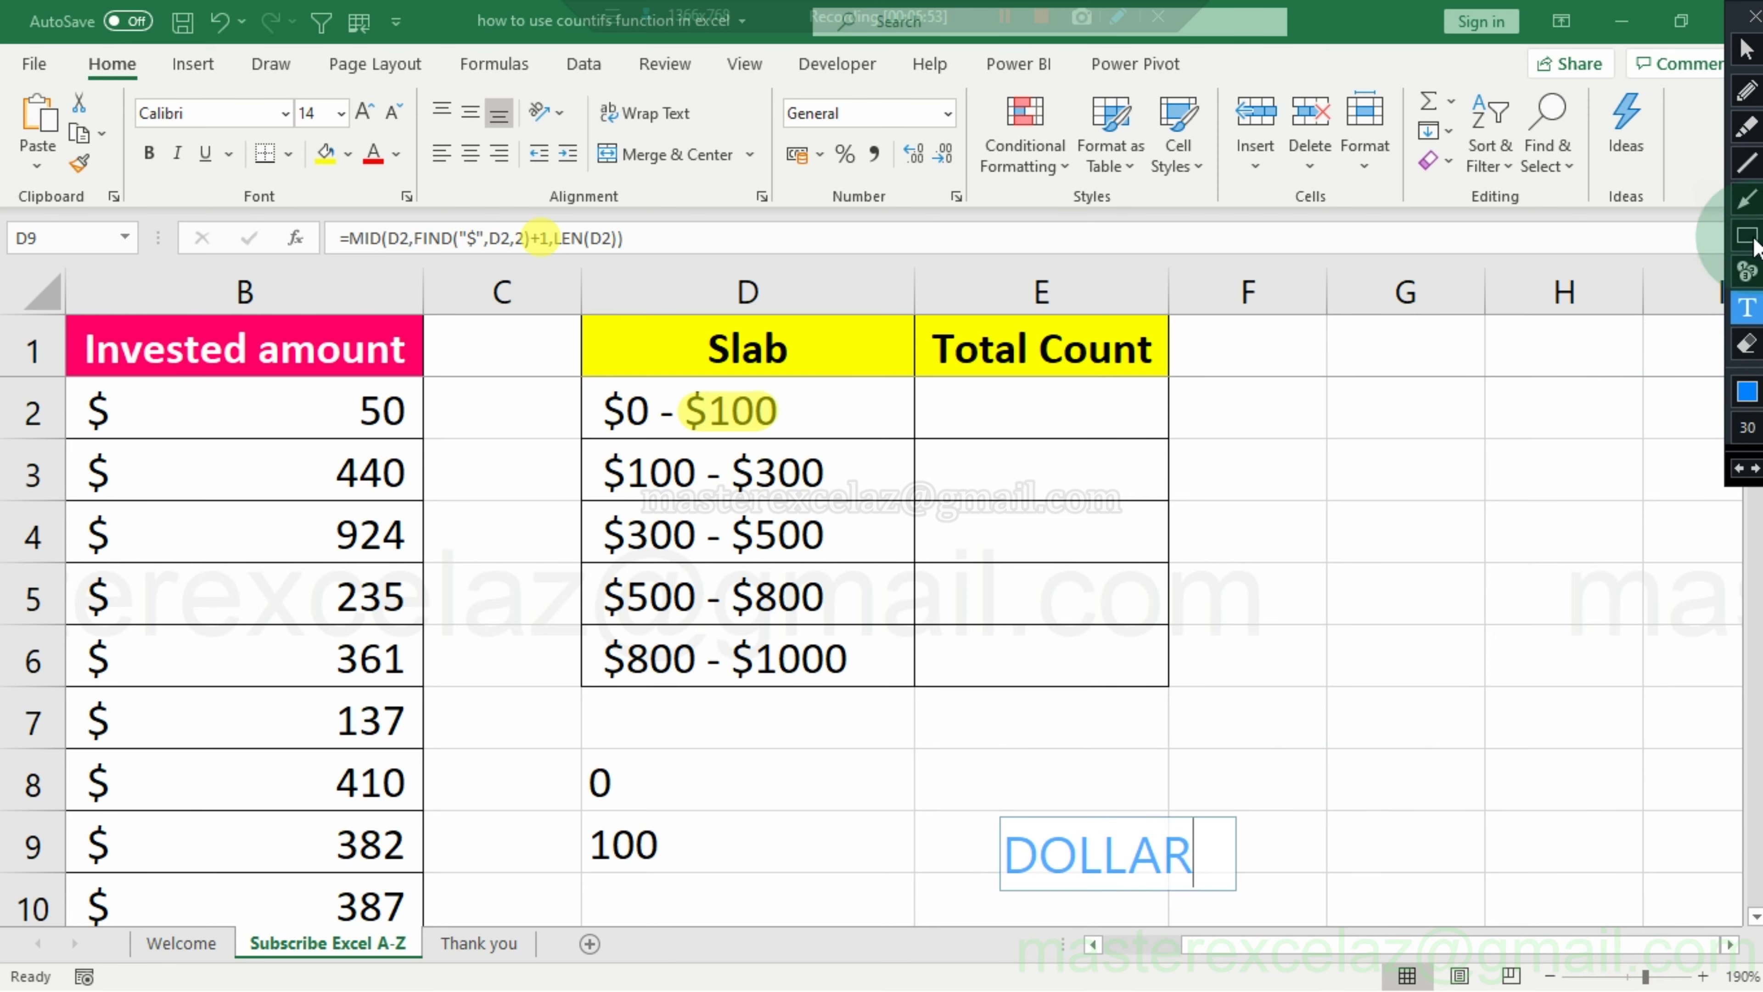
left_click(1746, 199)
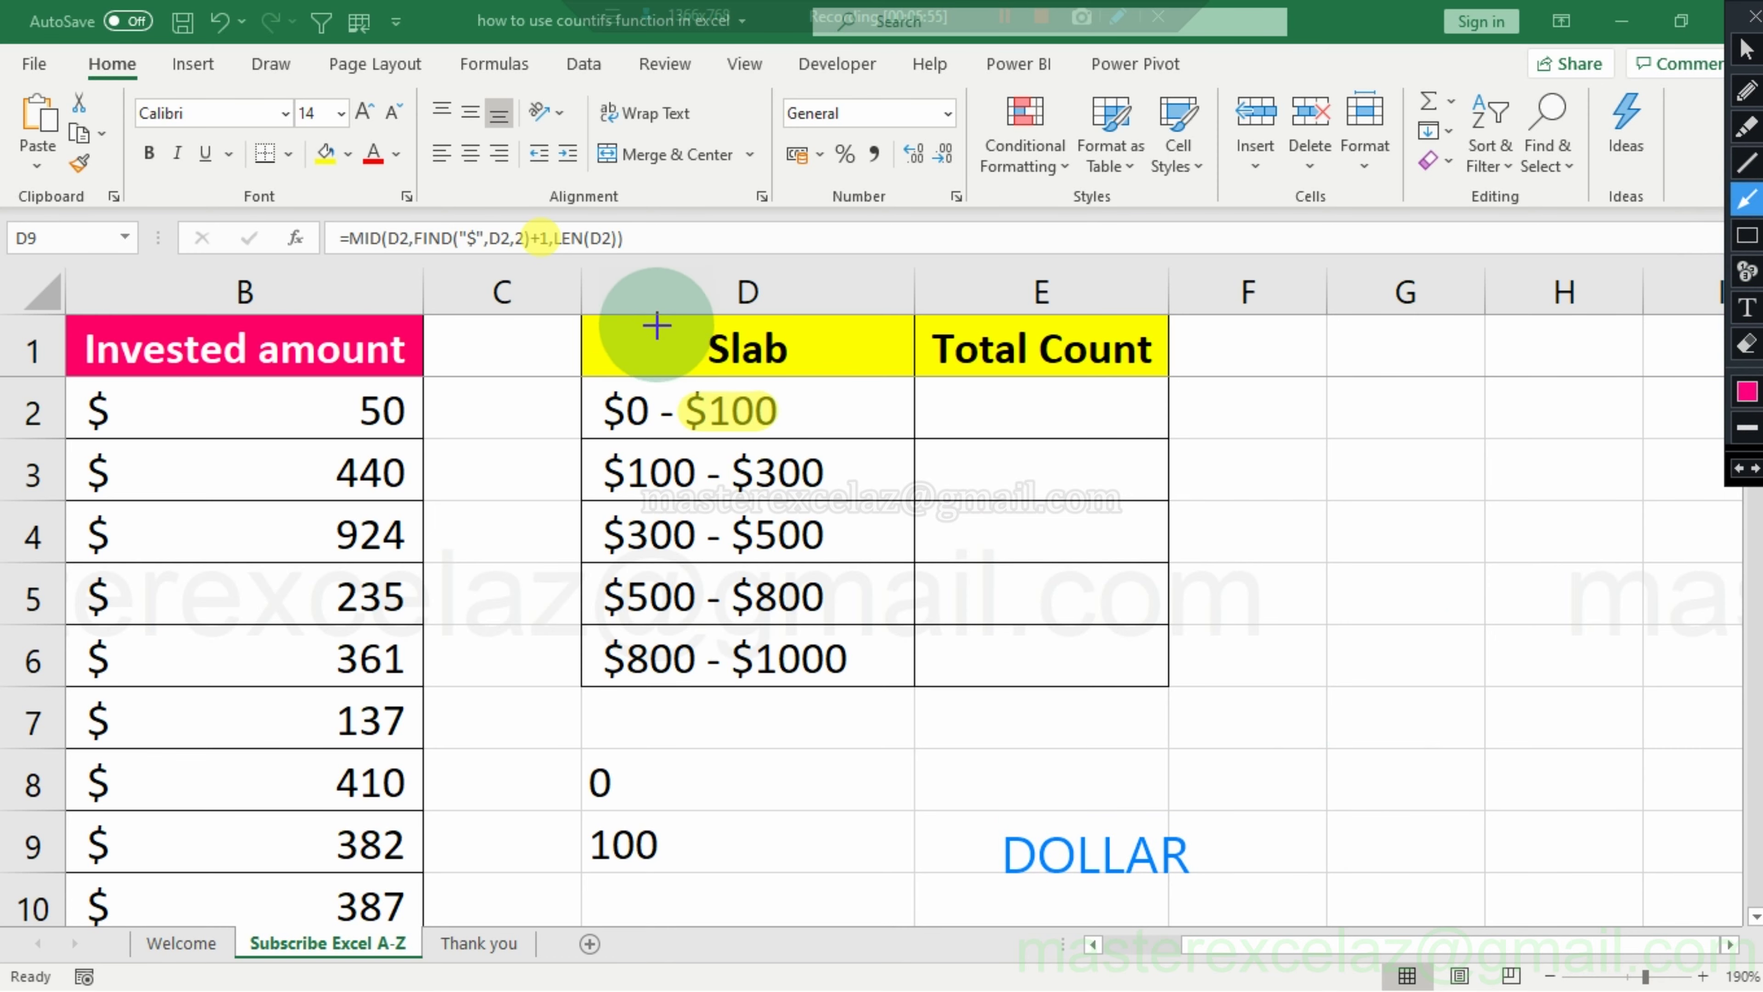
left_click_drag(543, 250, 777, 555)
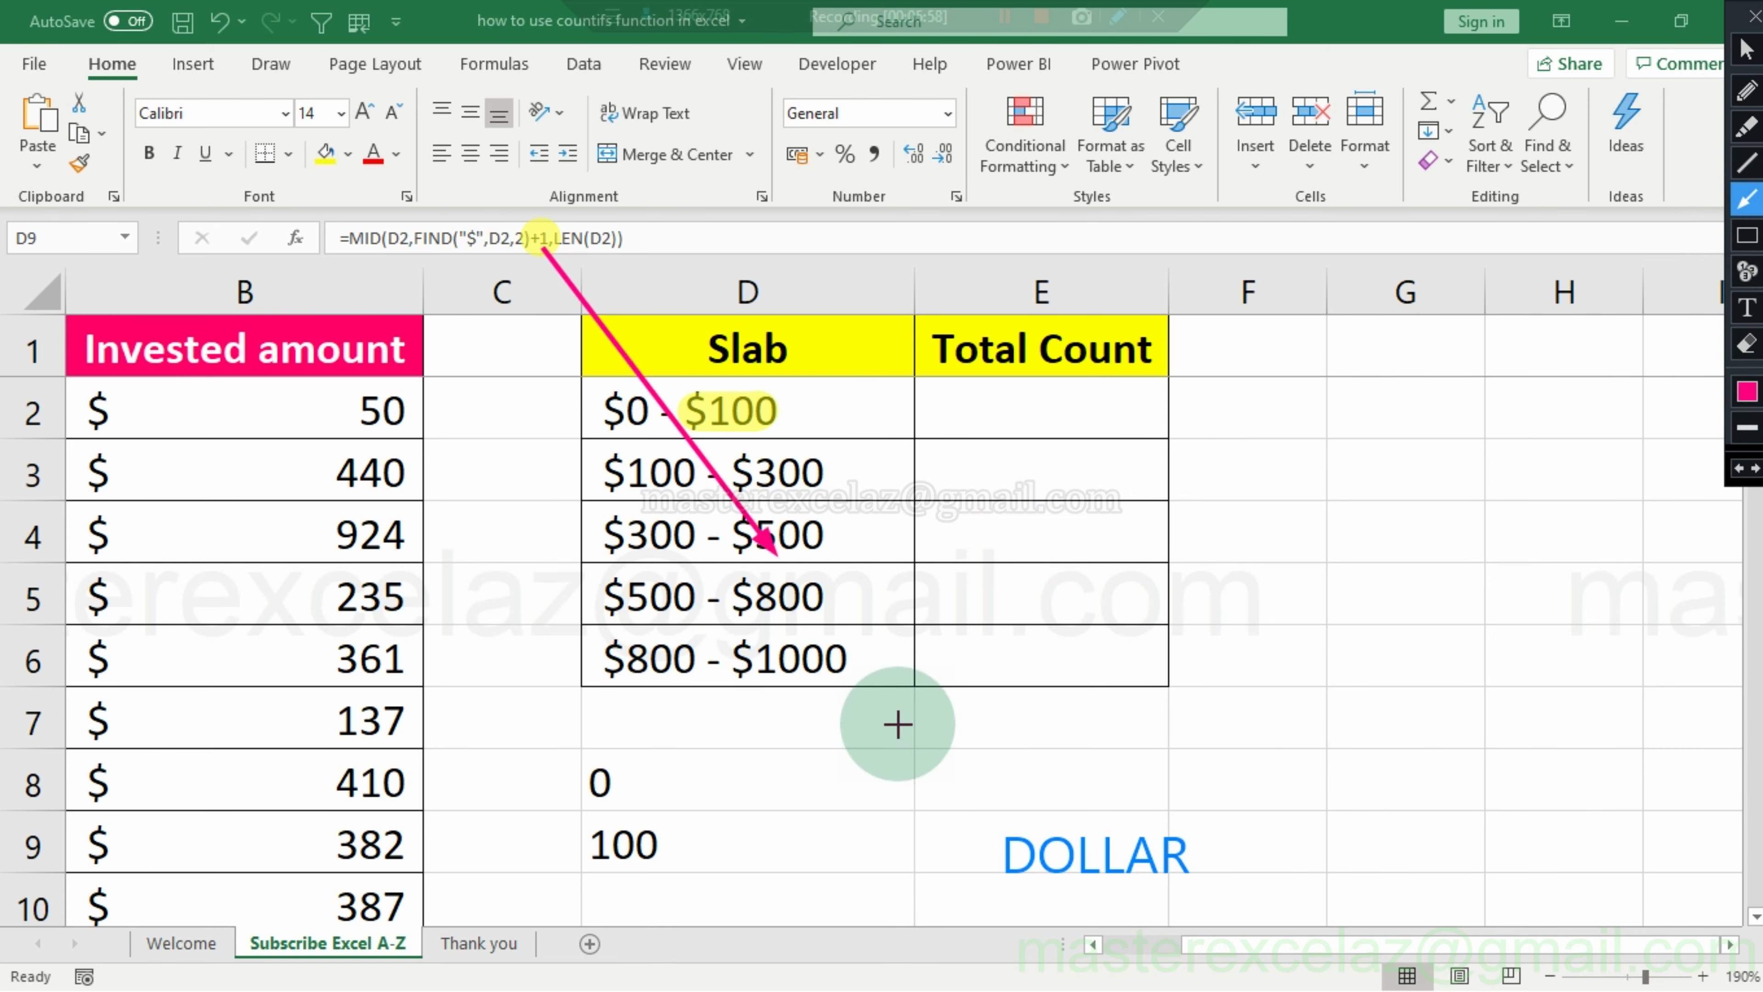
left_click_drag(897, 725, 1035, 830)
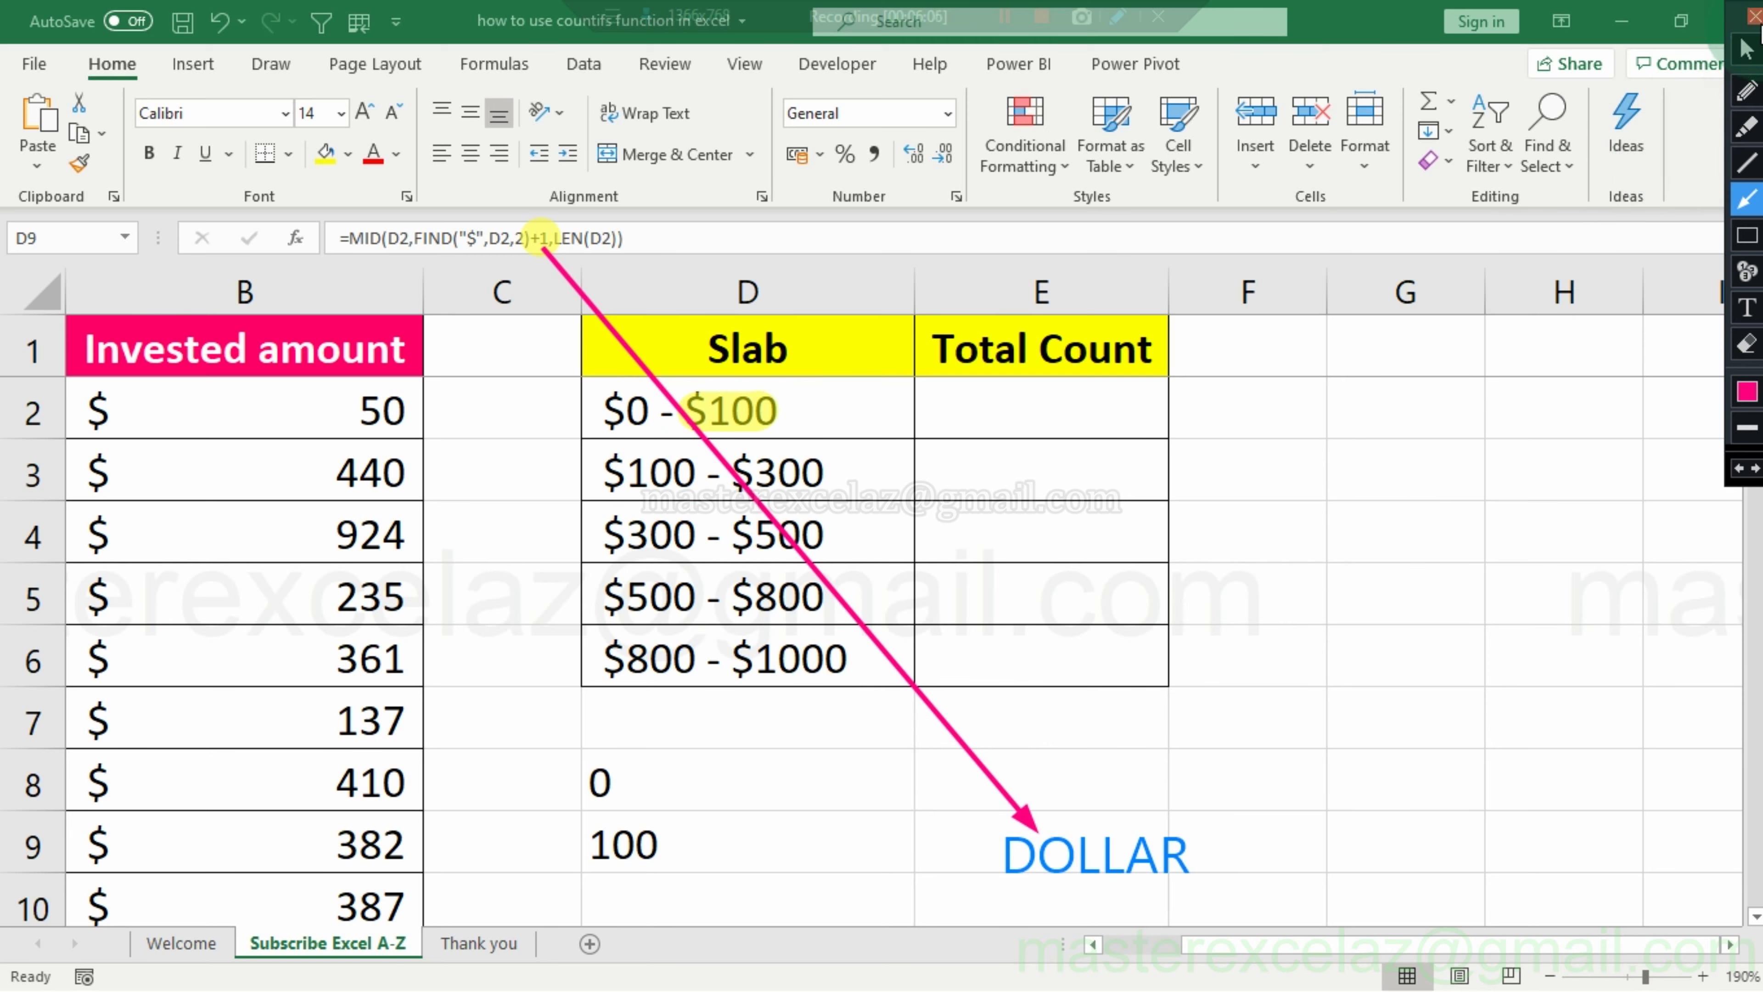
left_click(1753, 15)
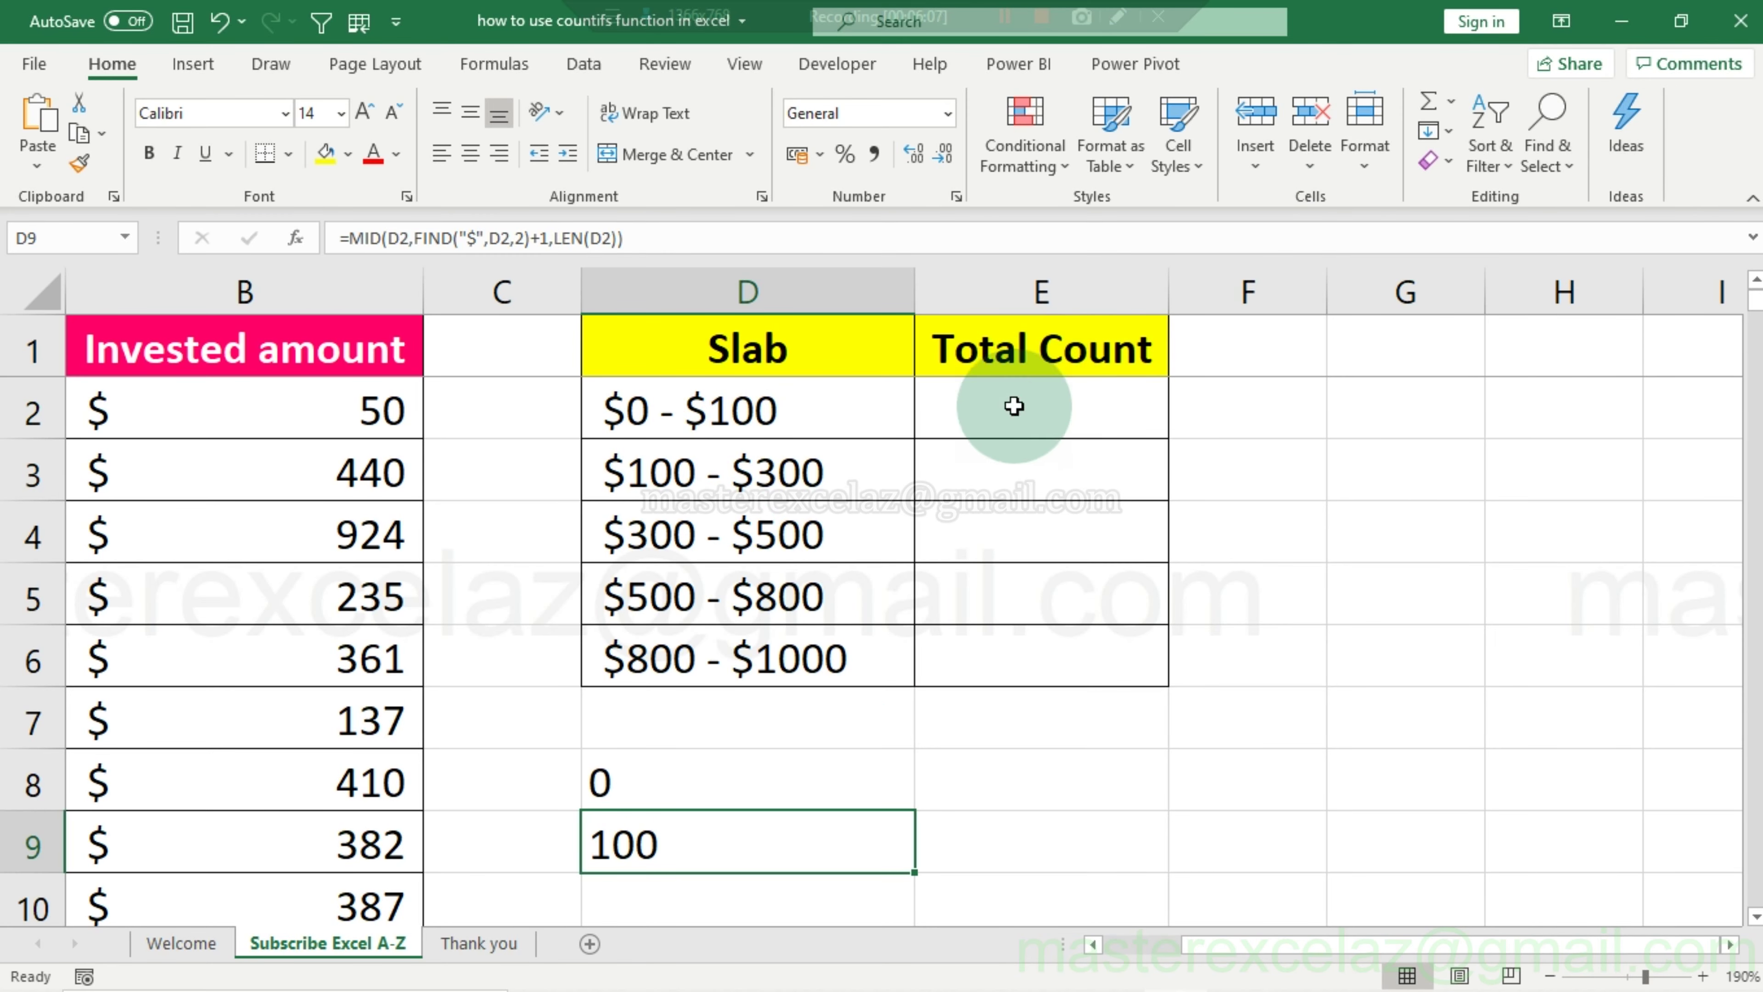
Type =COUNTIFS(B:B,">="&D8, in E2 to count amounts at or above D8.
left_click(990, 426)
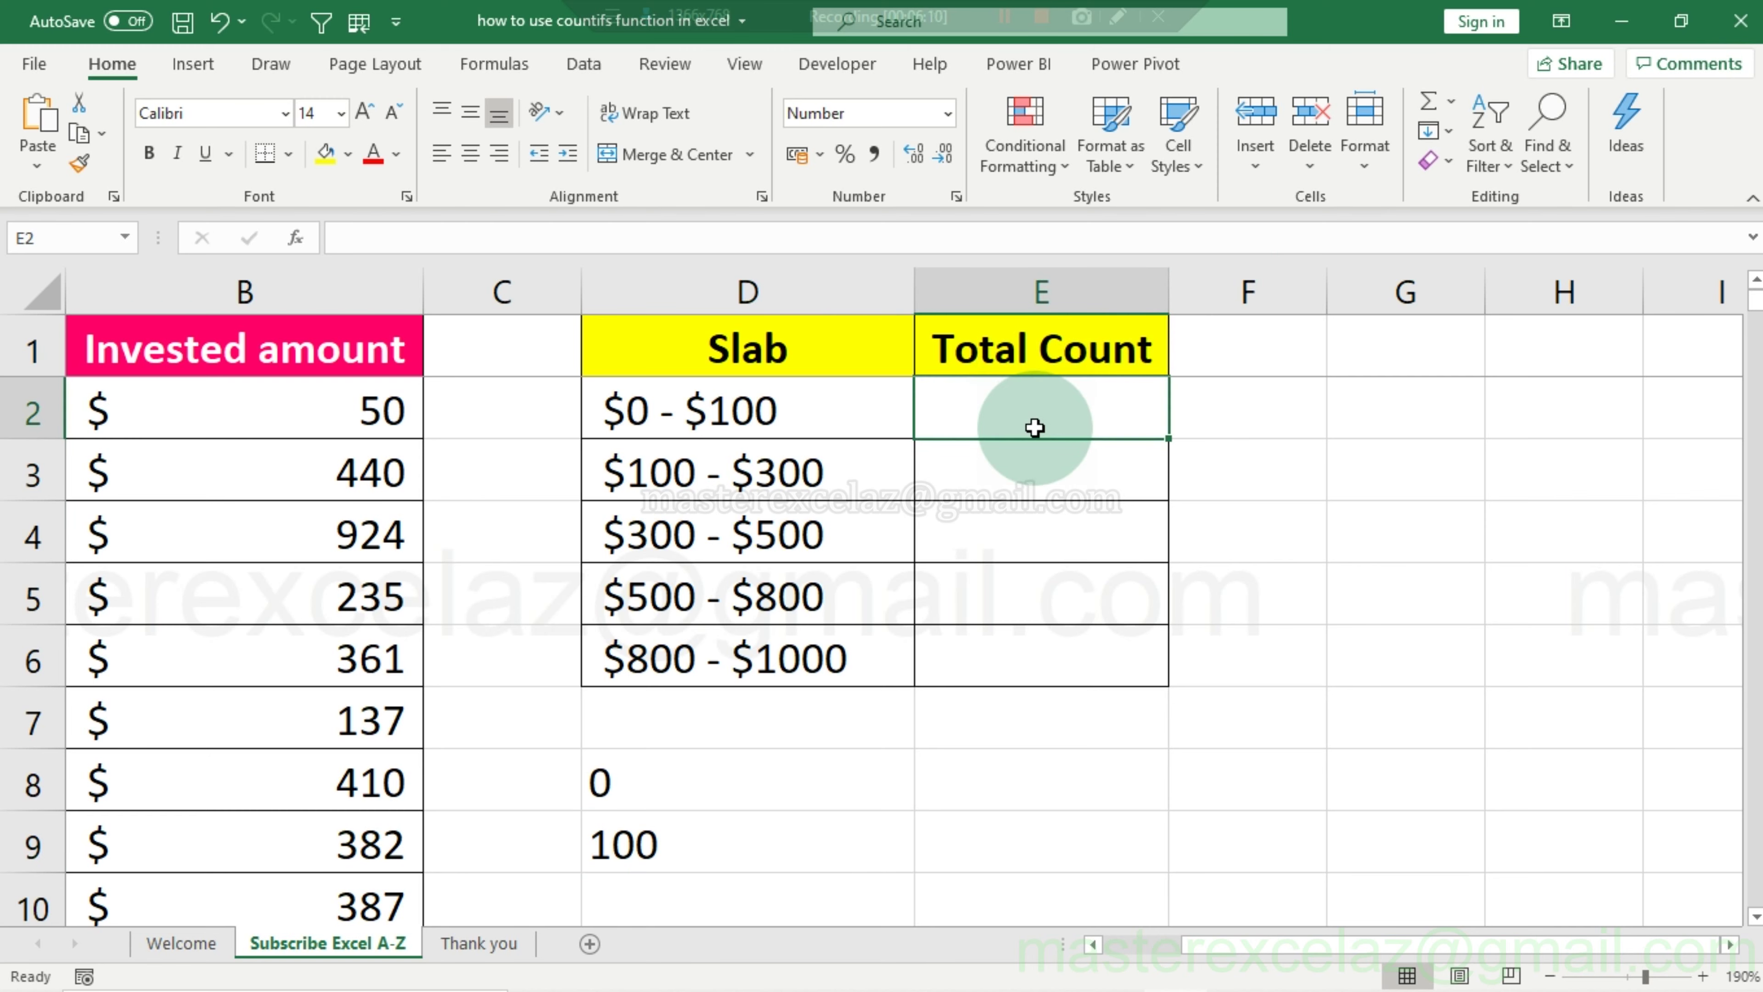
type("=CO")
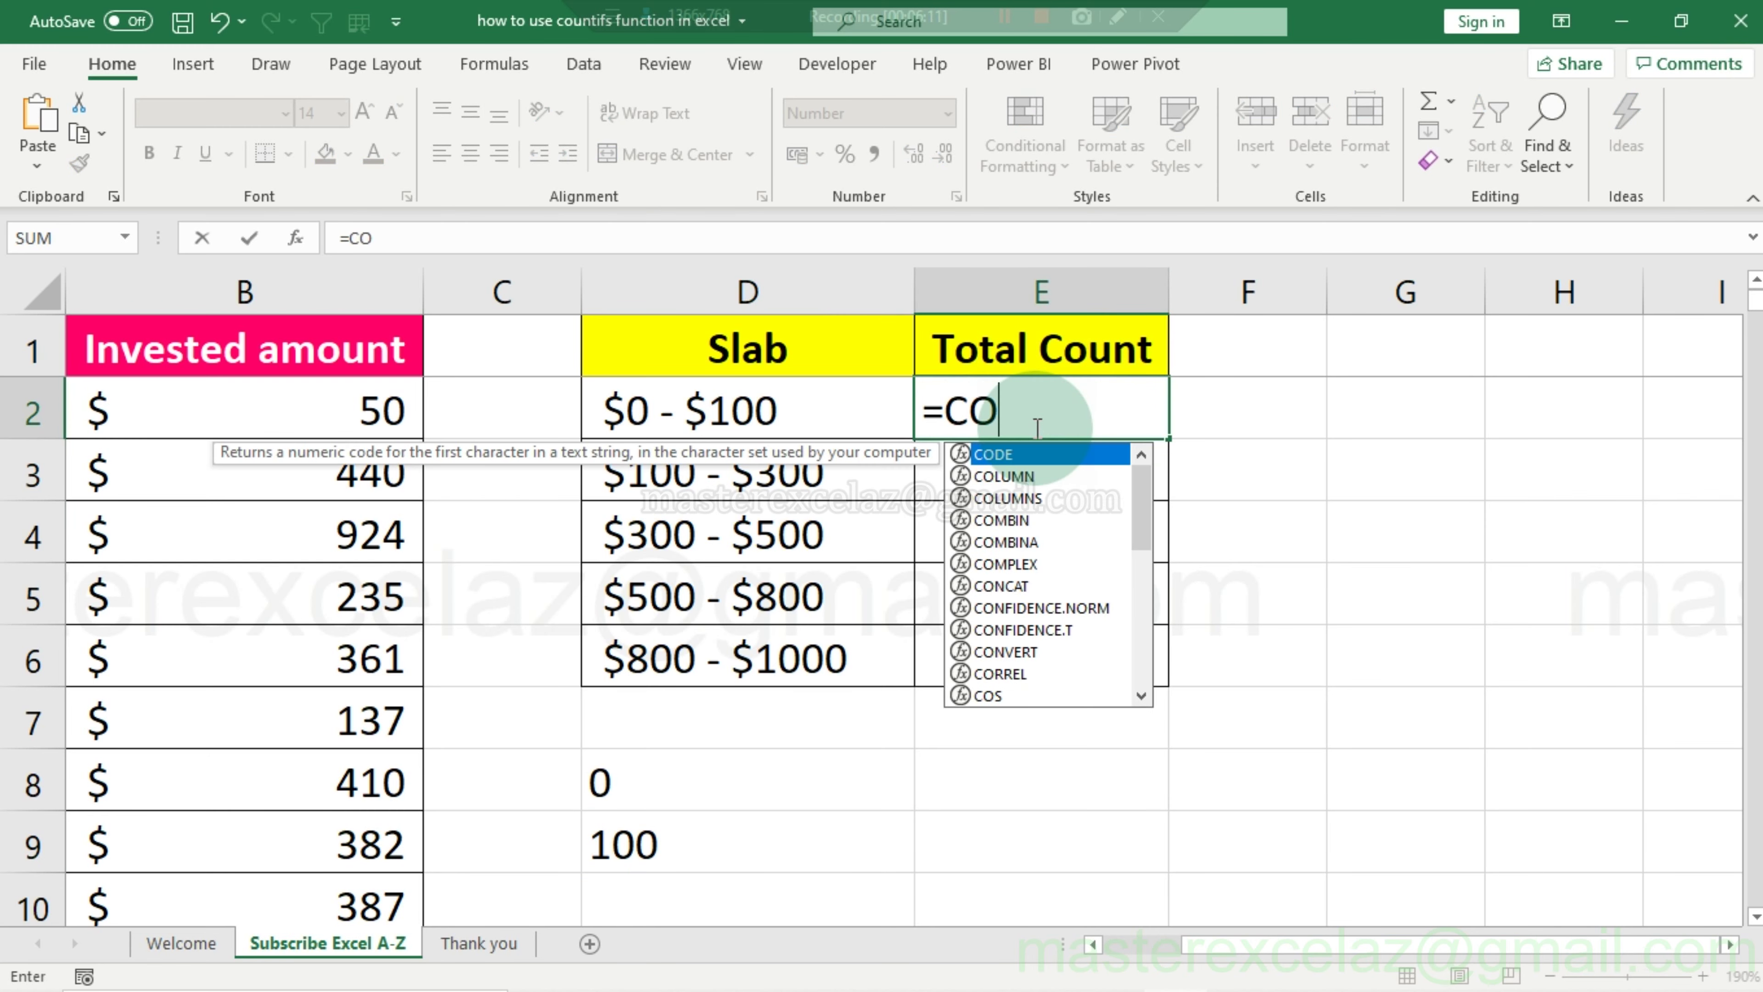
type("UNT")
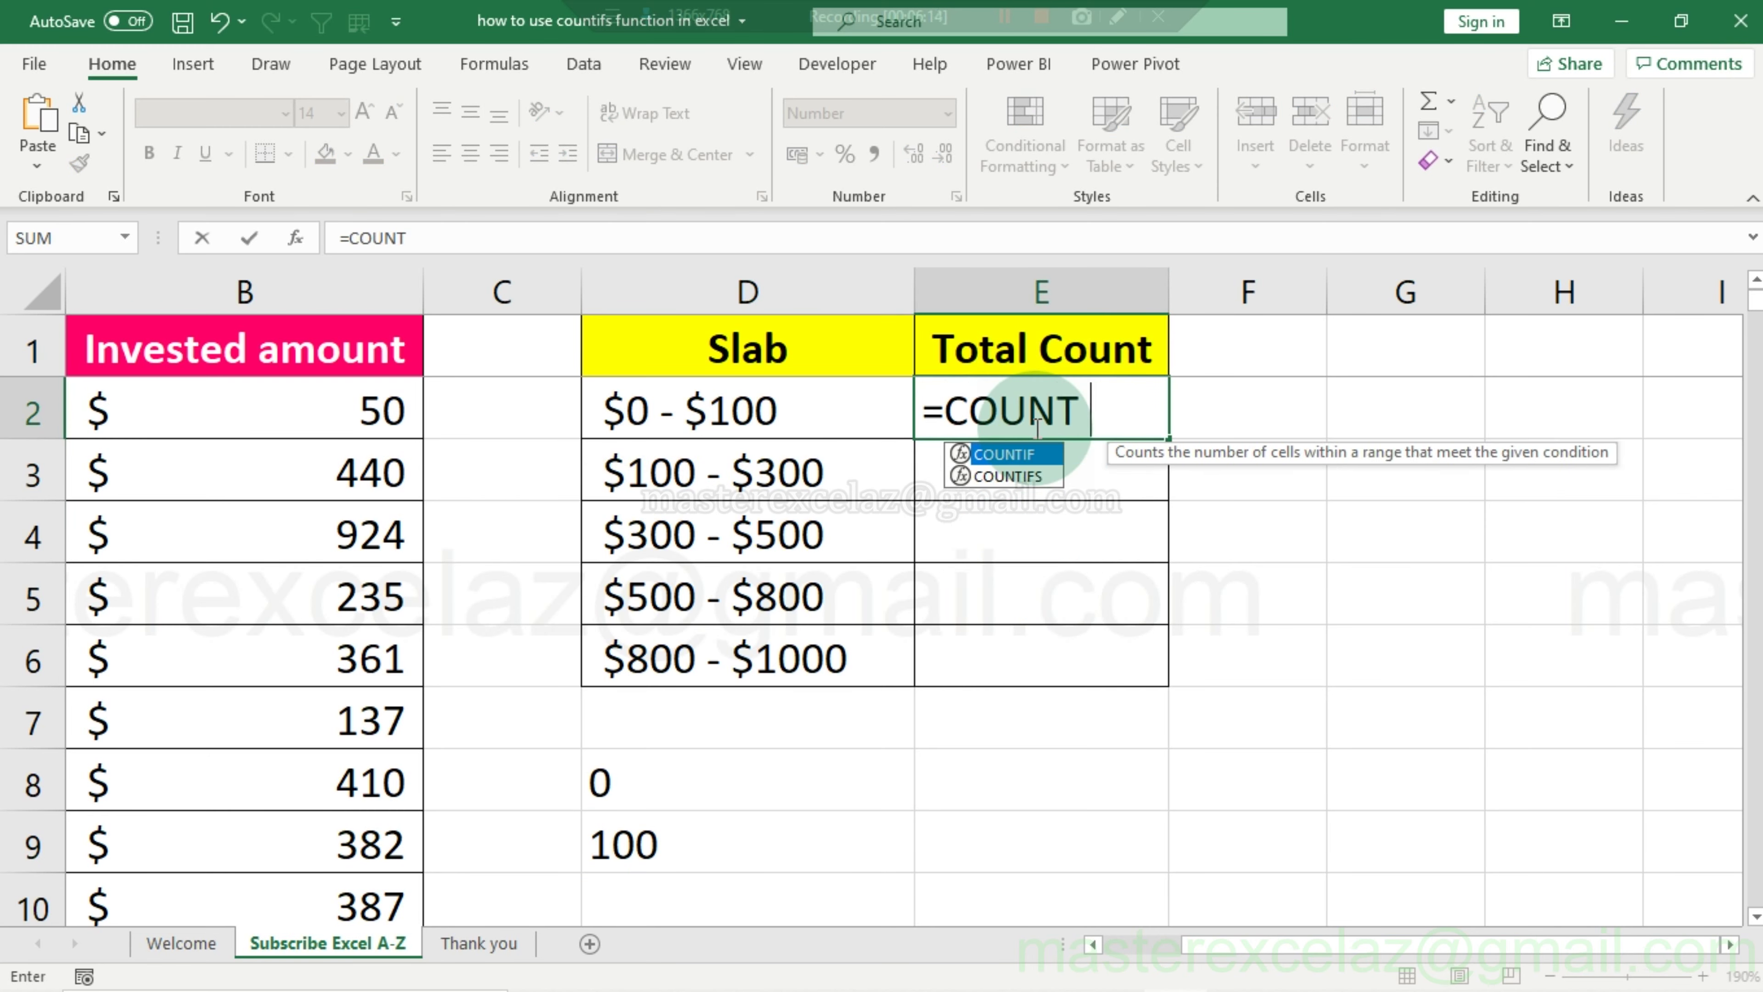
type("IFS")
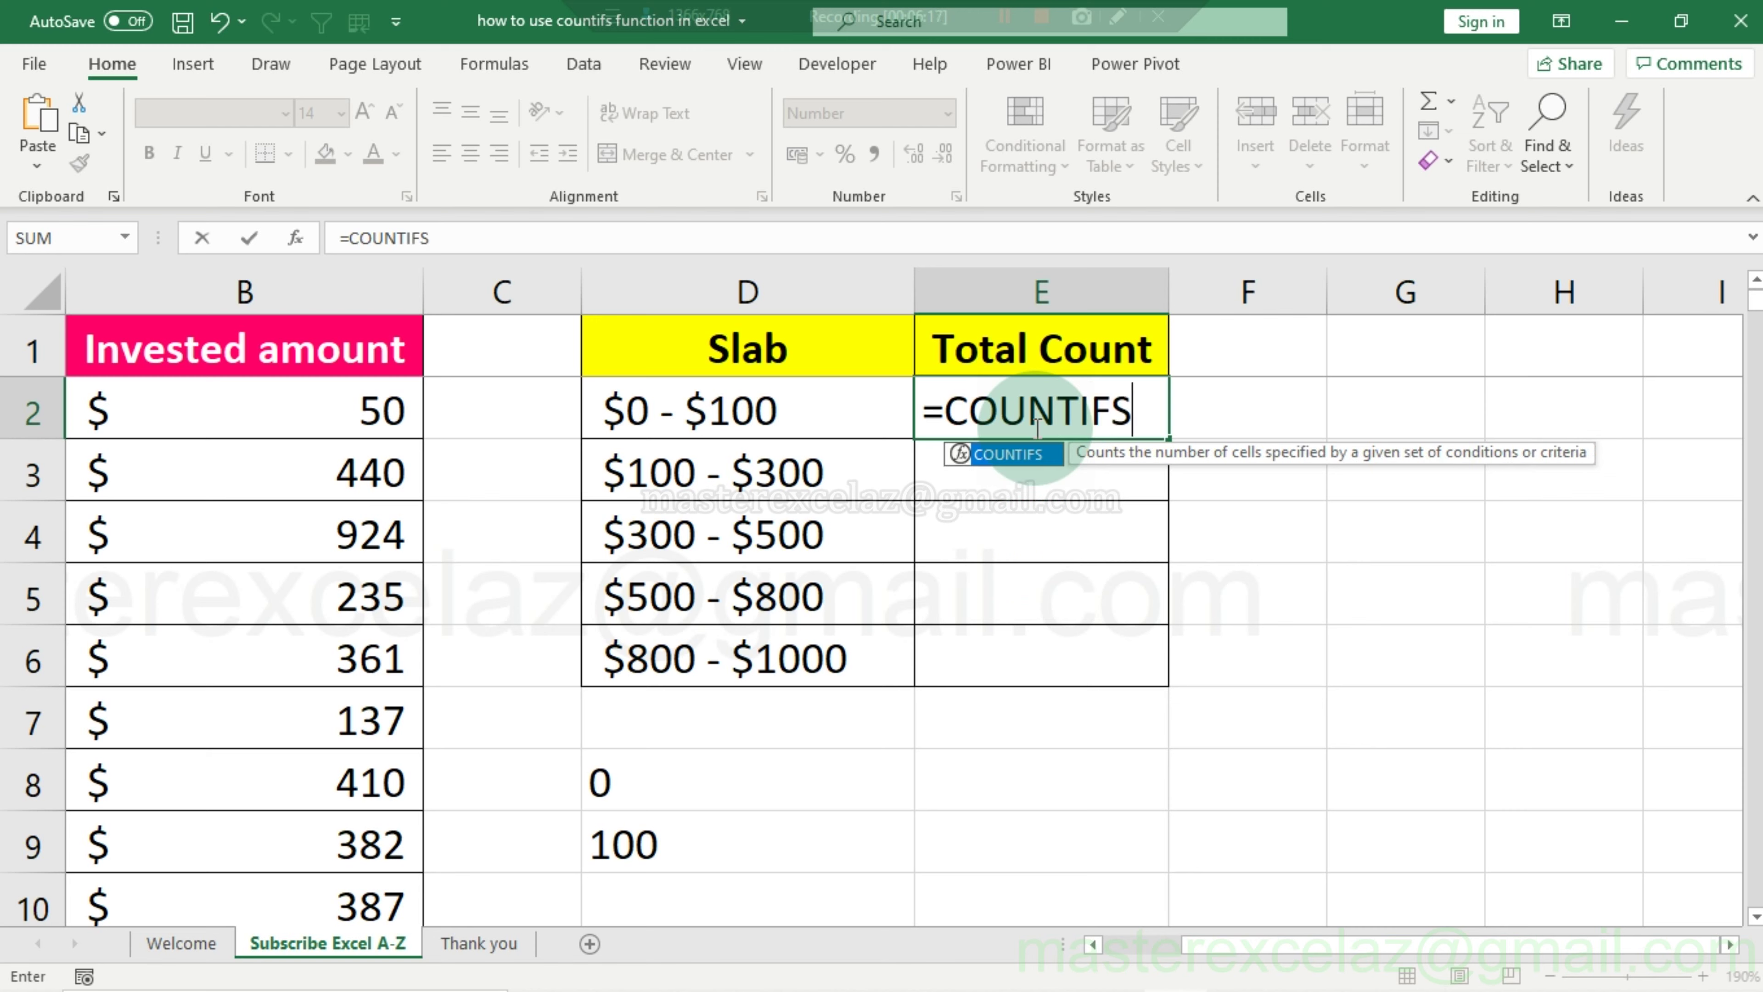
type("(")
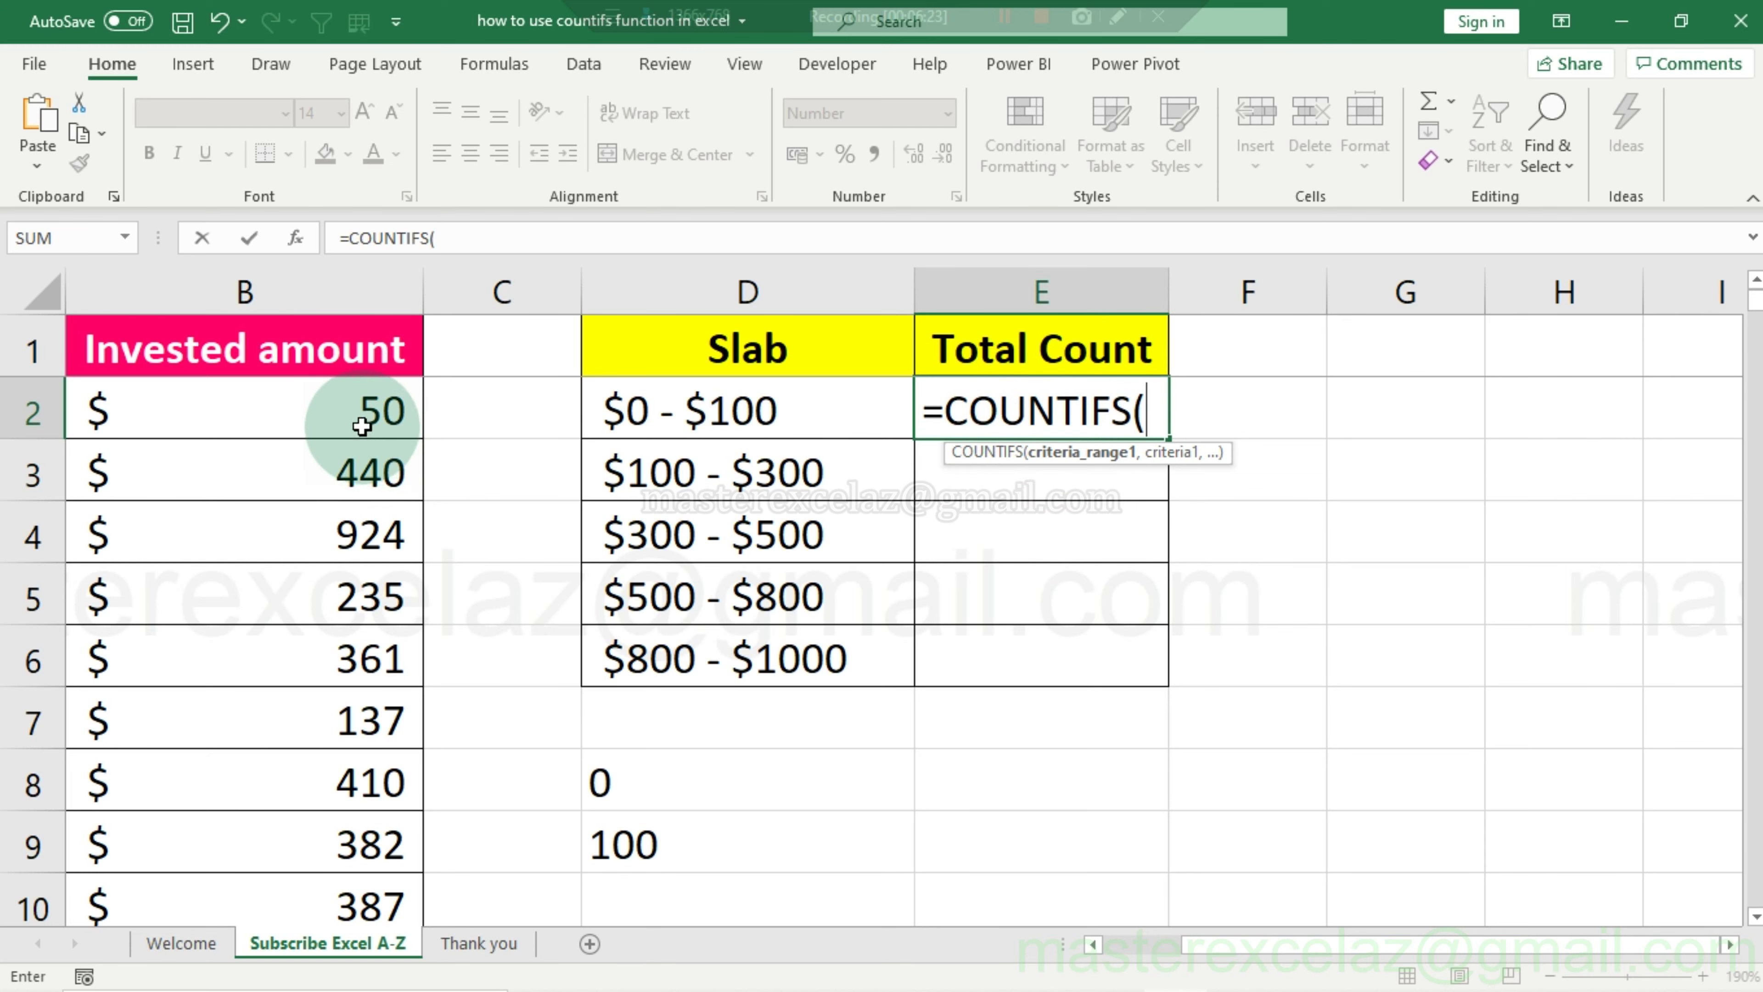
left_click(349, 299)
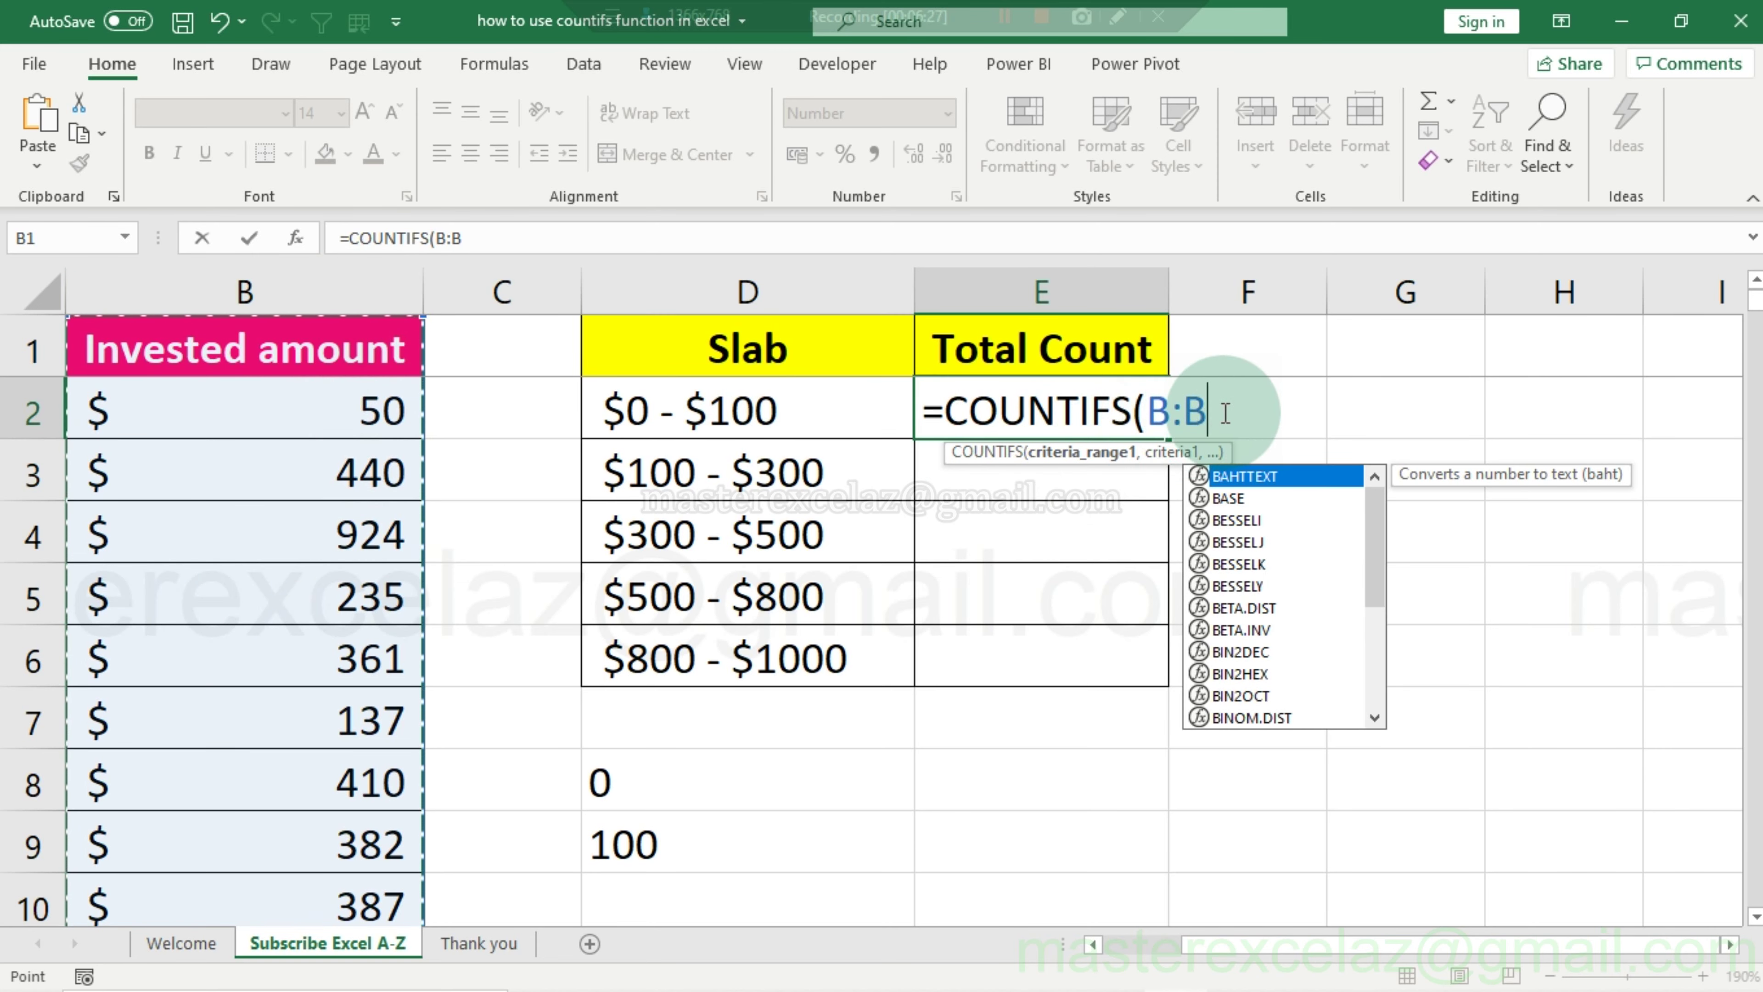
type(",")
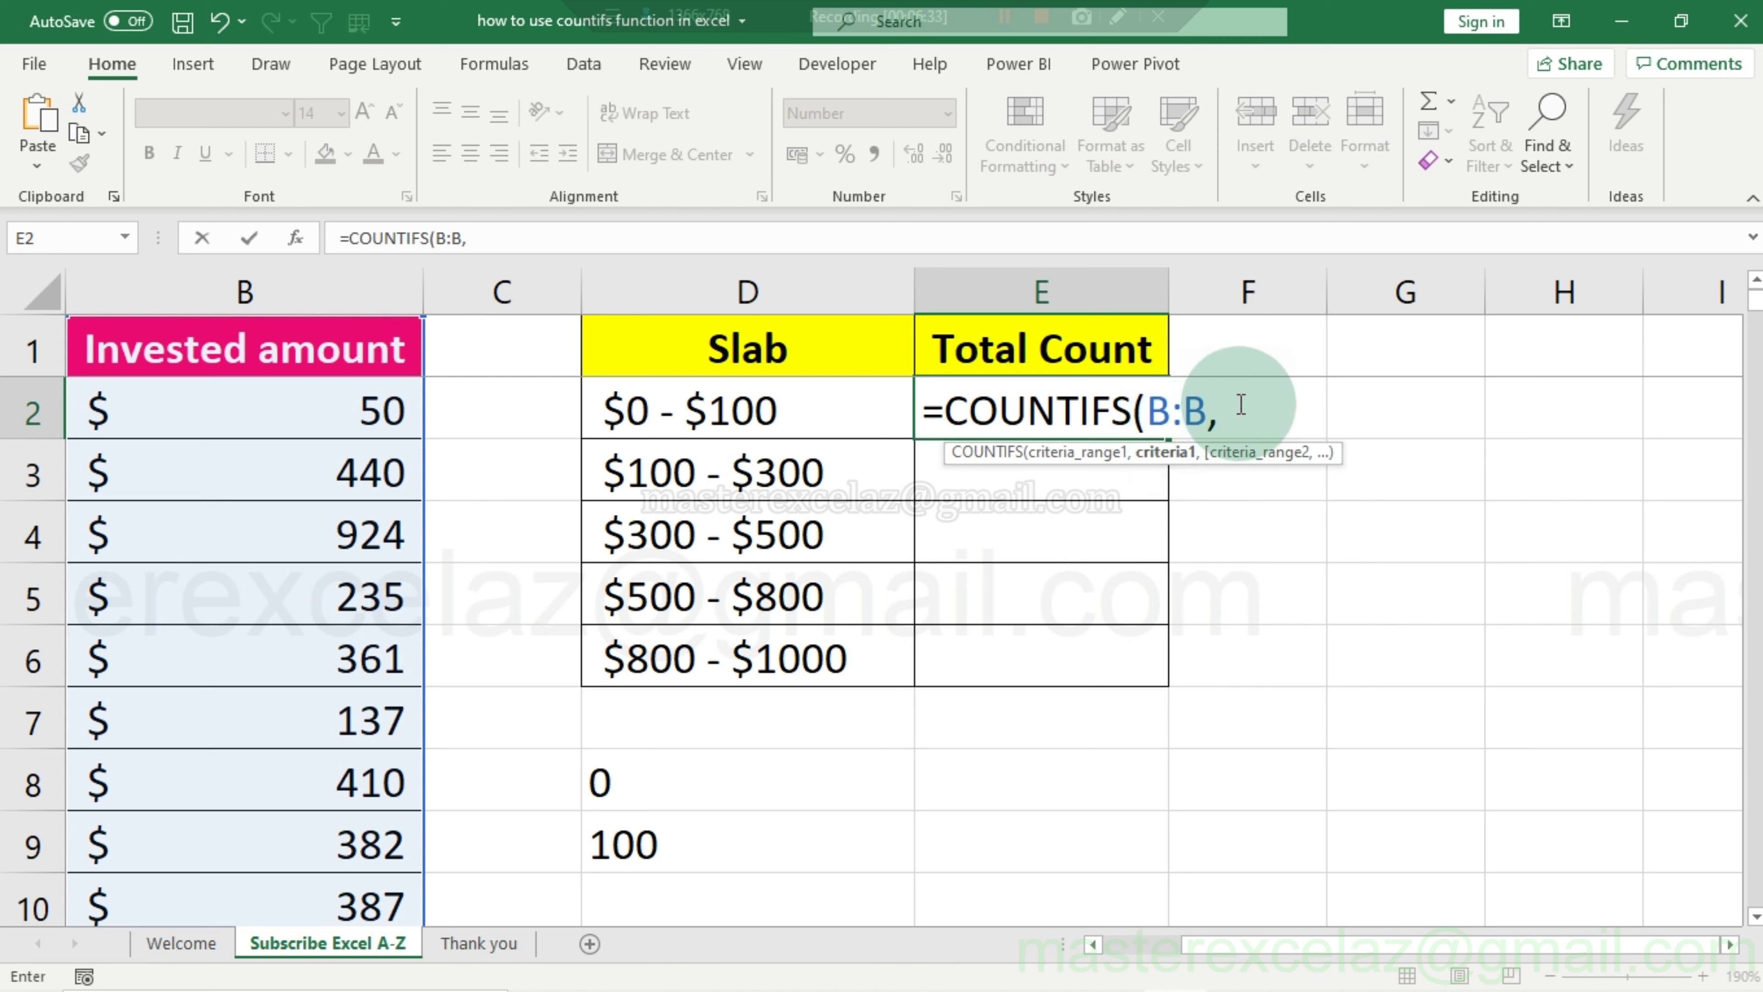
type("\"")
type(">")
type("=\"")
type("&")
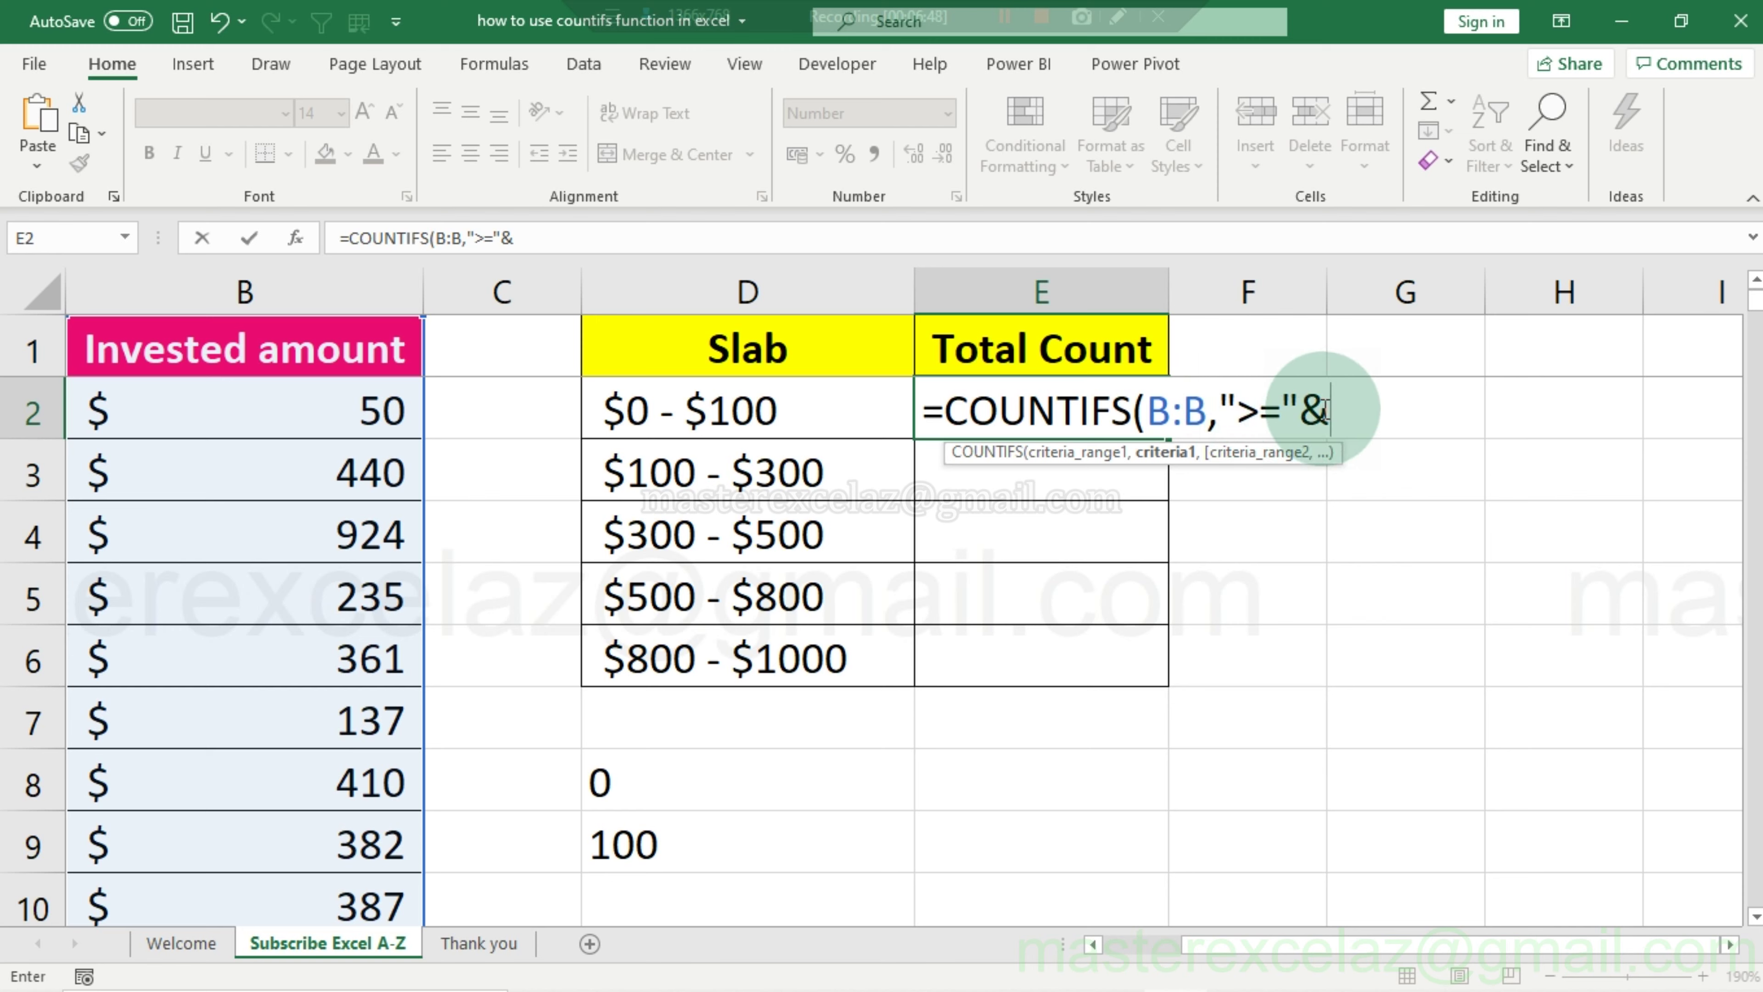
left_click(688, 777)
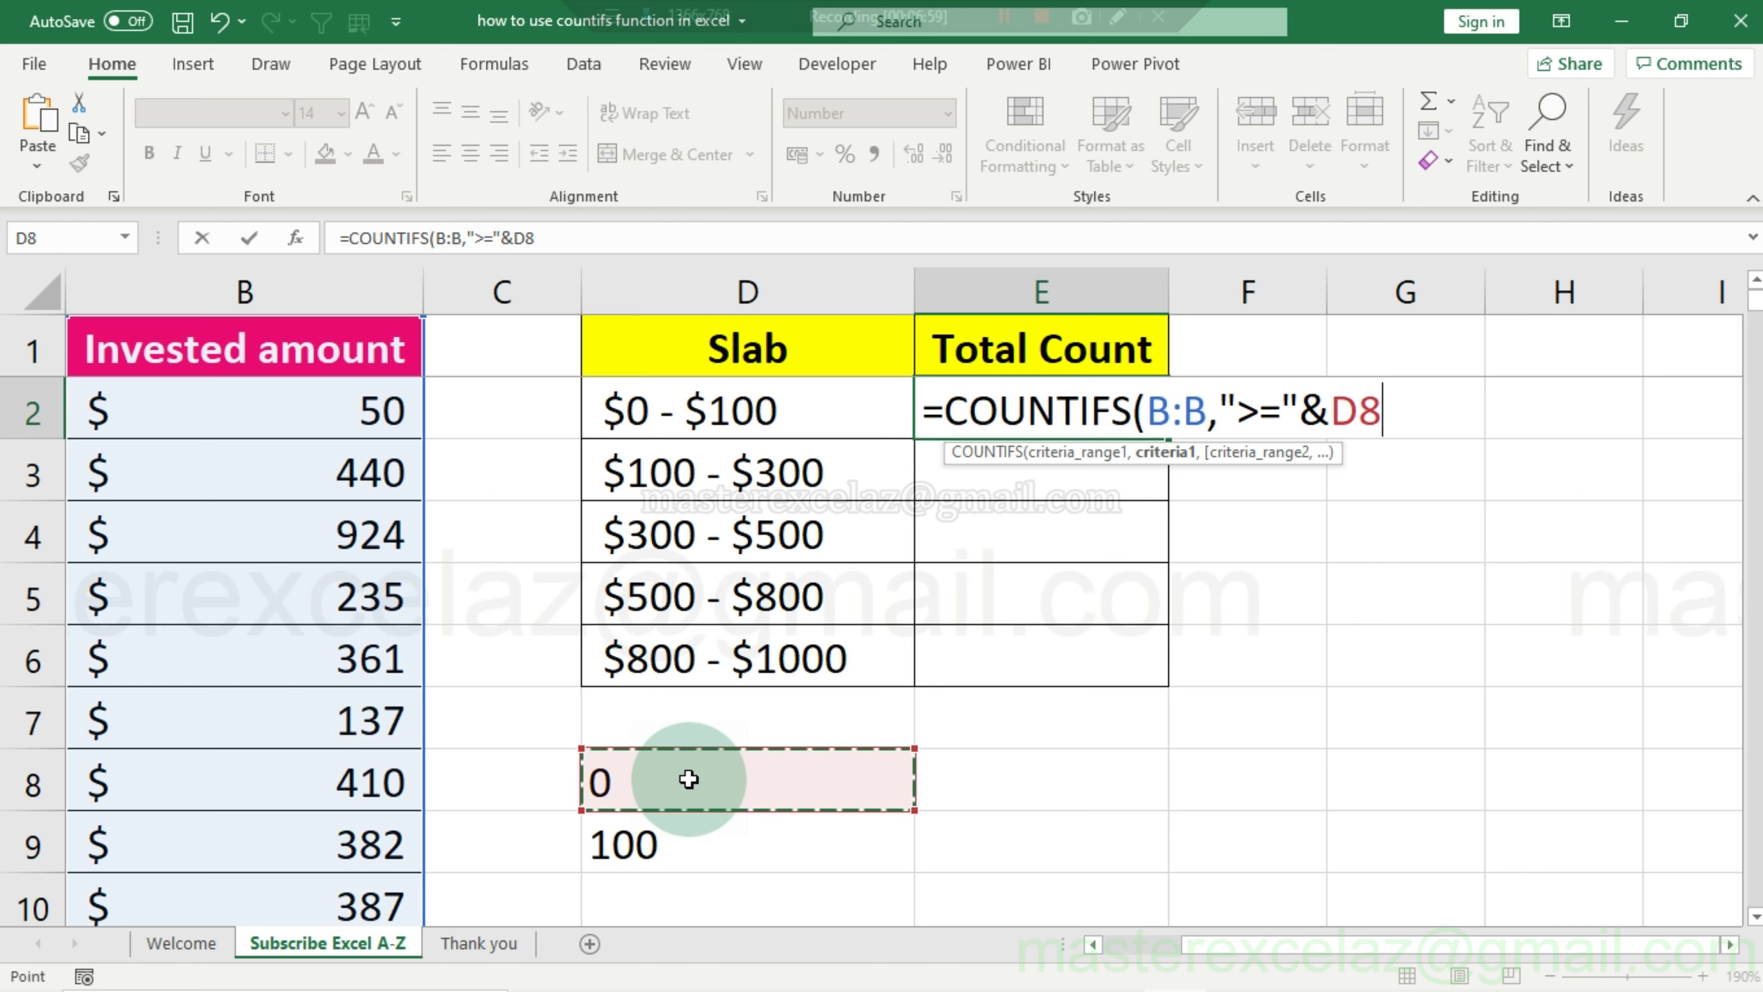
type(",")
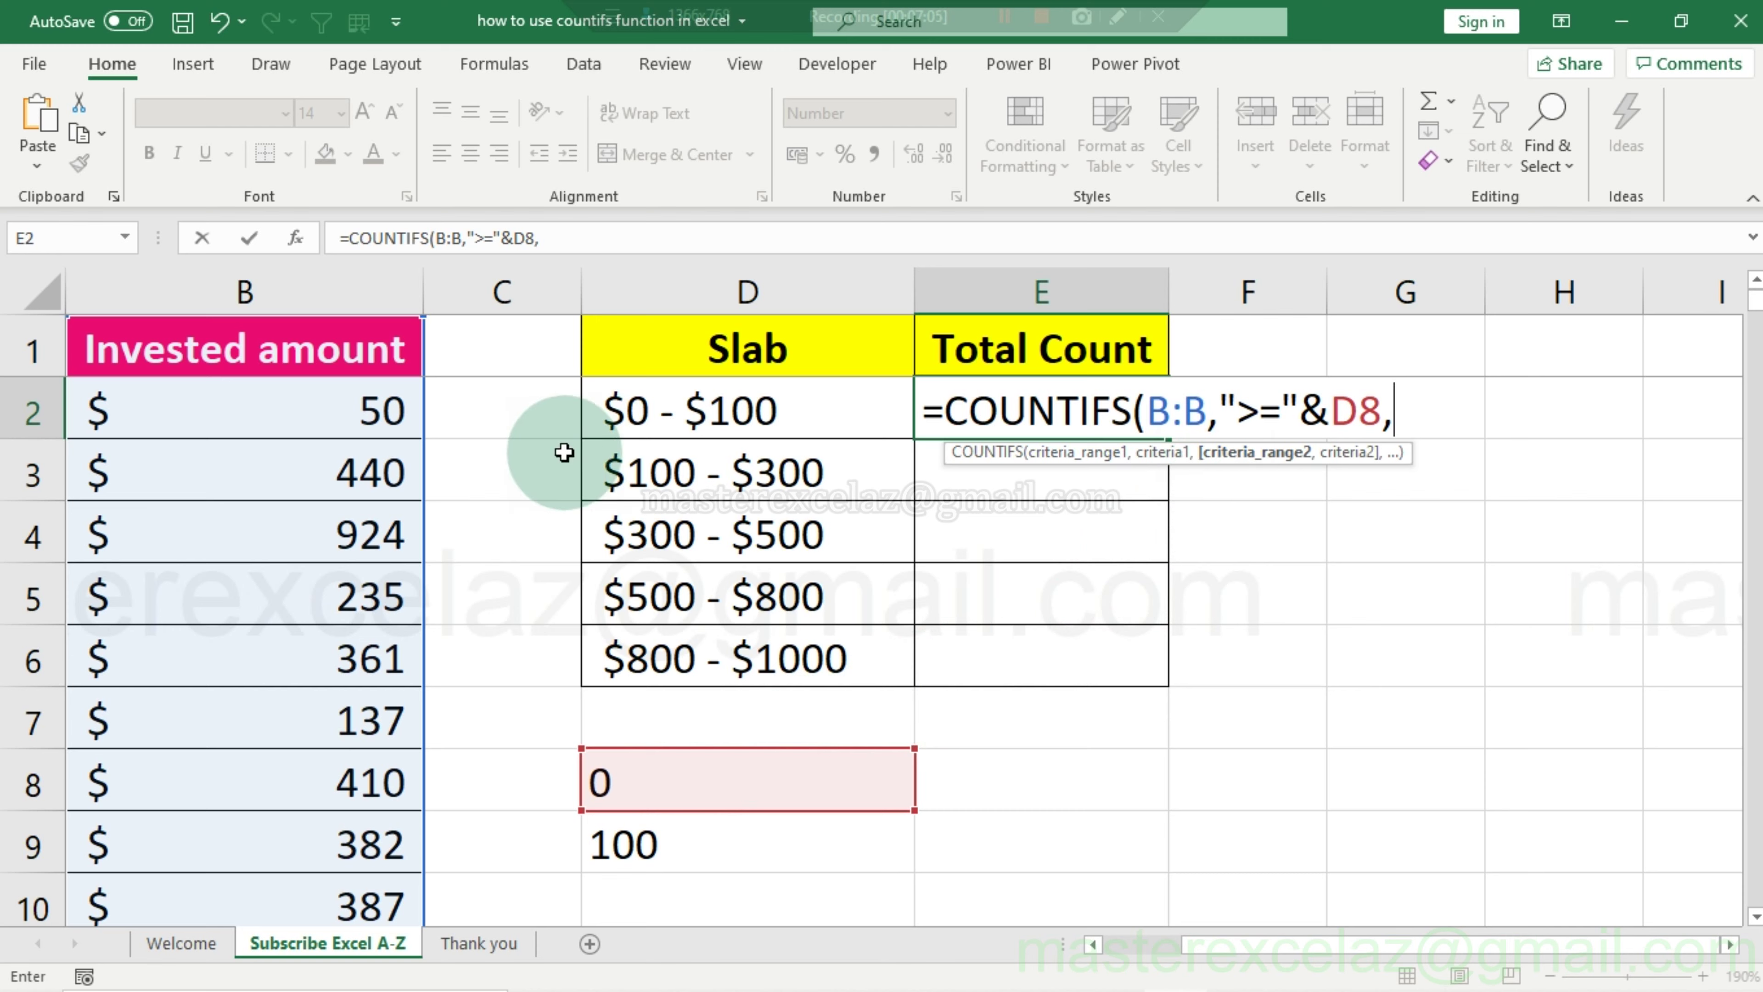
Add the B:B,"<="&D9 condition to E2's COUNTIFS so the $0 - $100 slab counts 33.
left_click(368, 290)
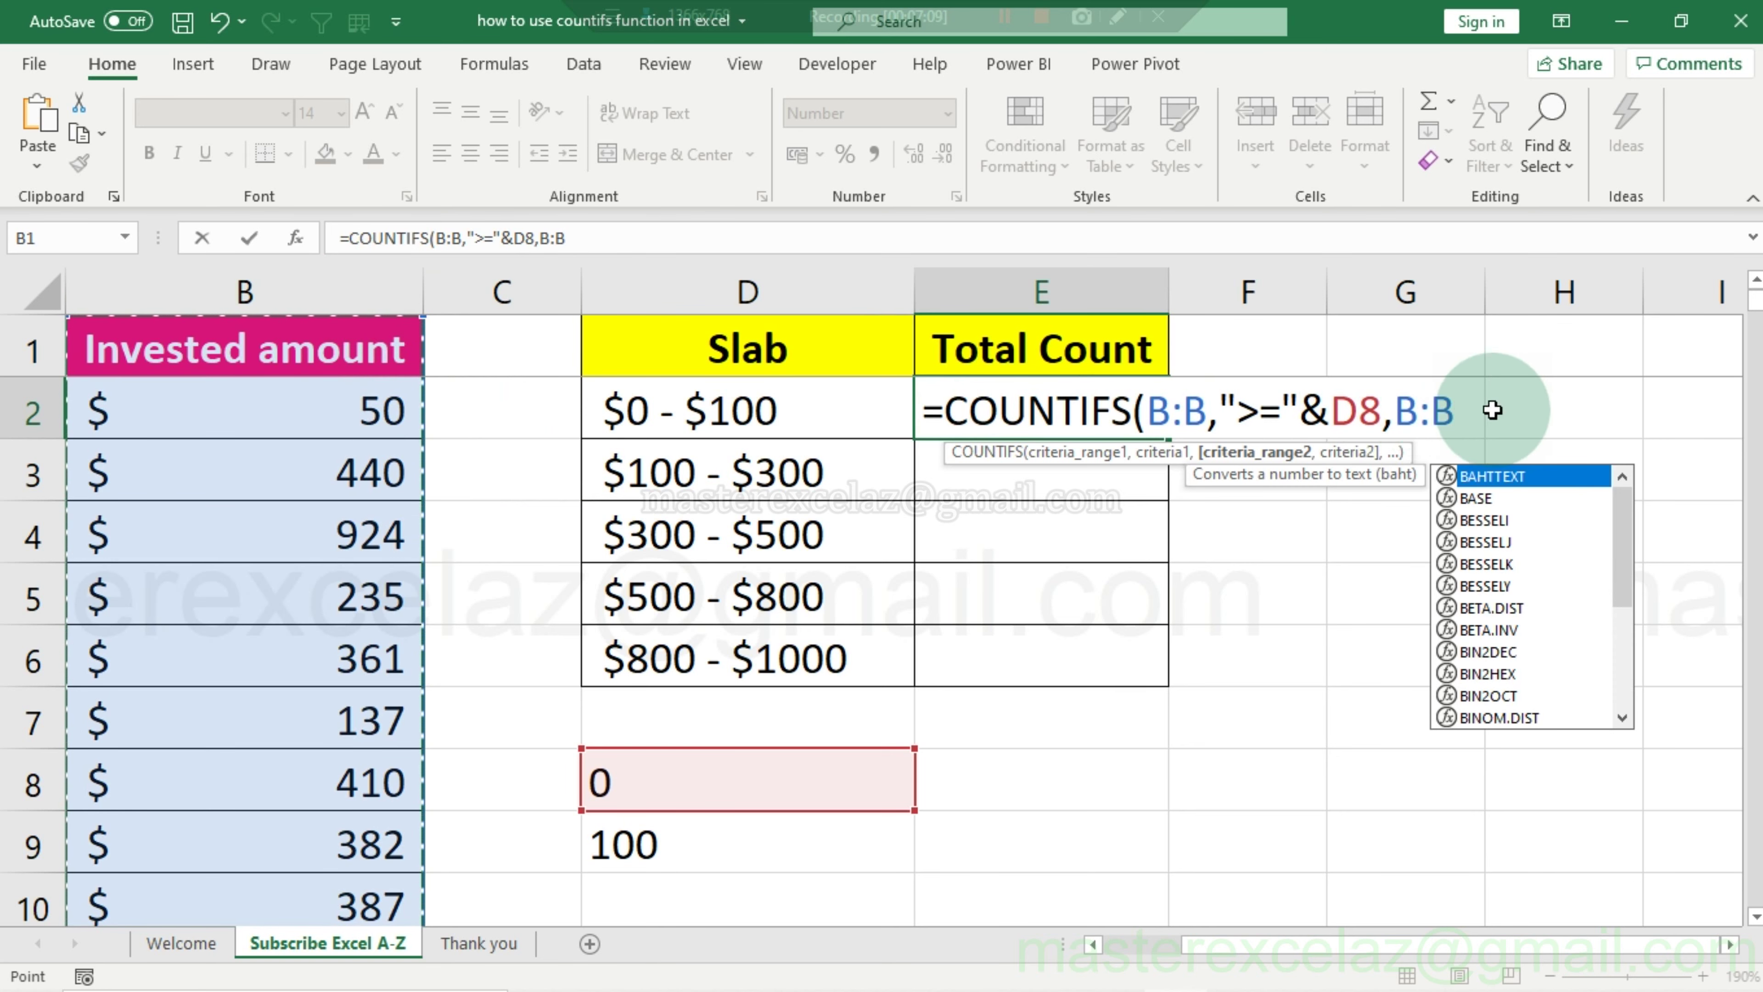
type(",")
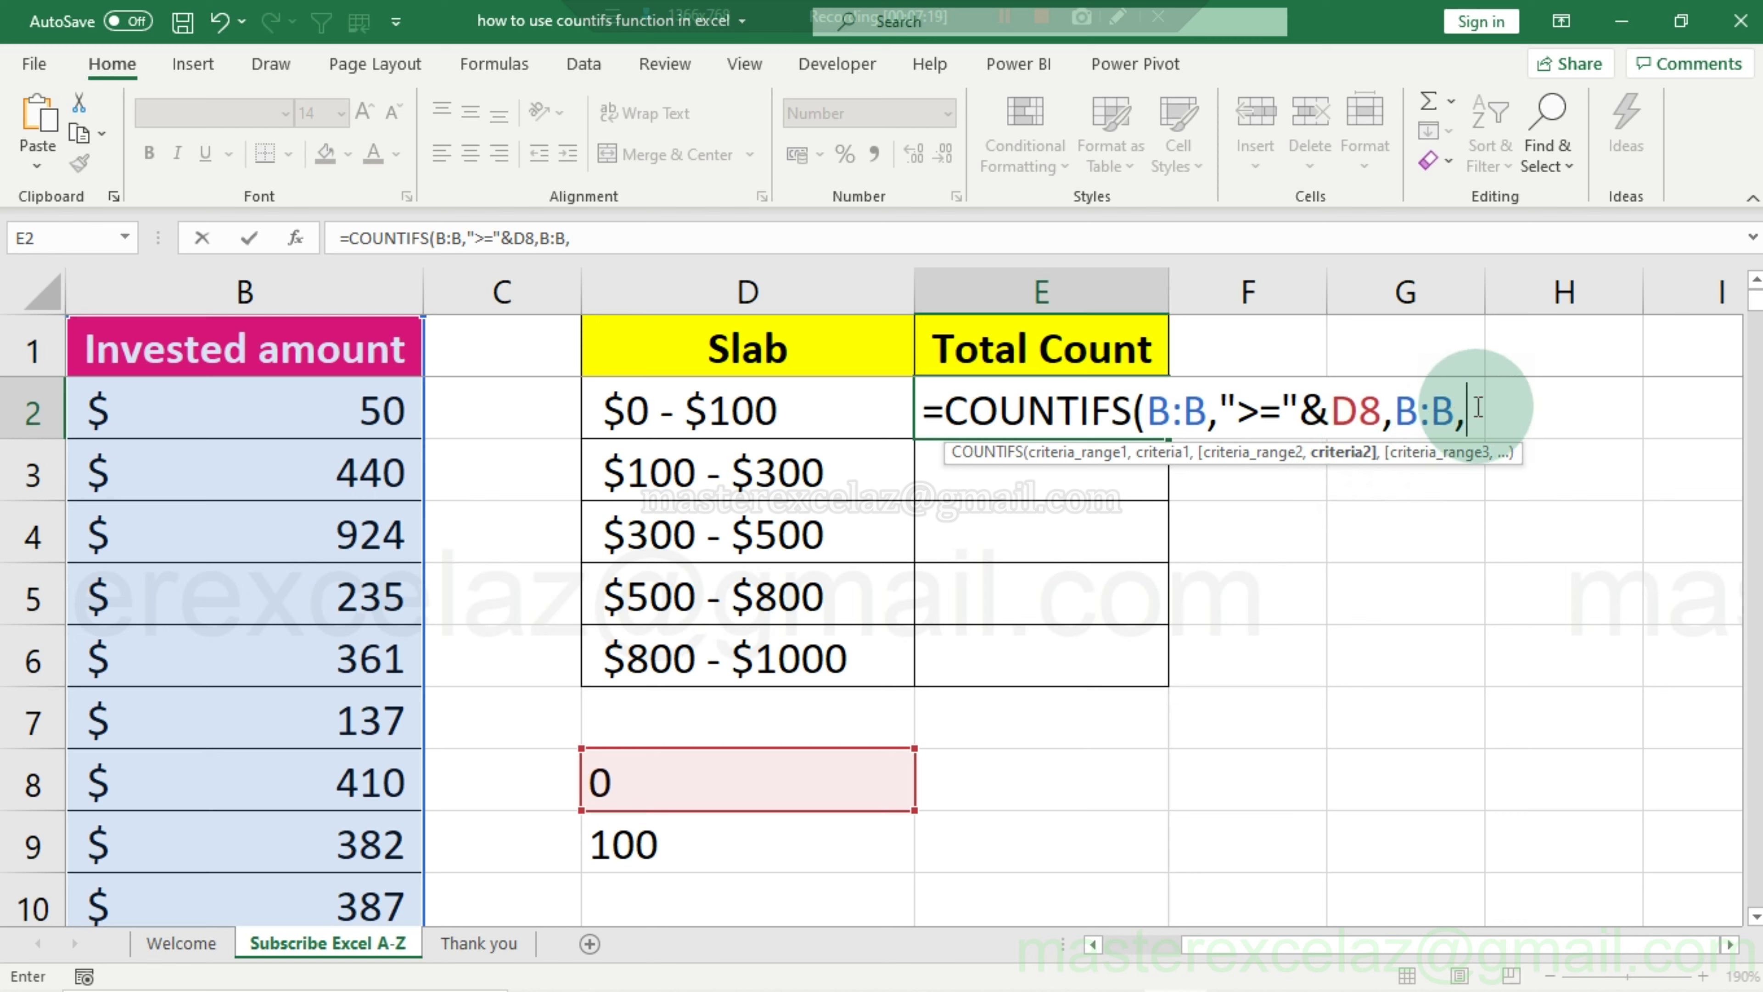
type("\">")
type("=\"")
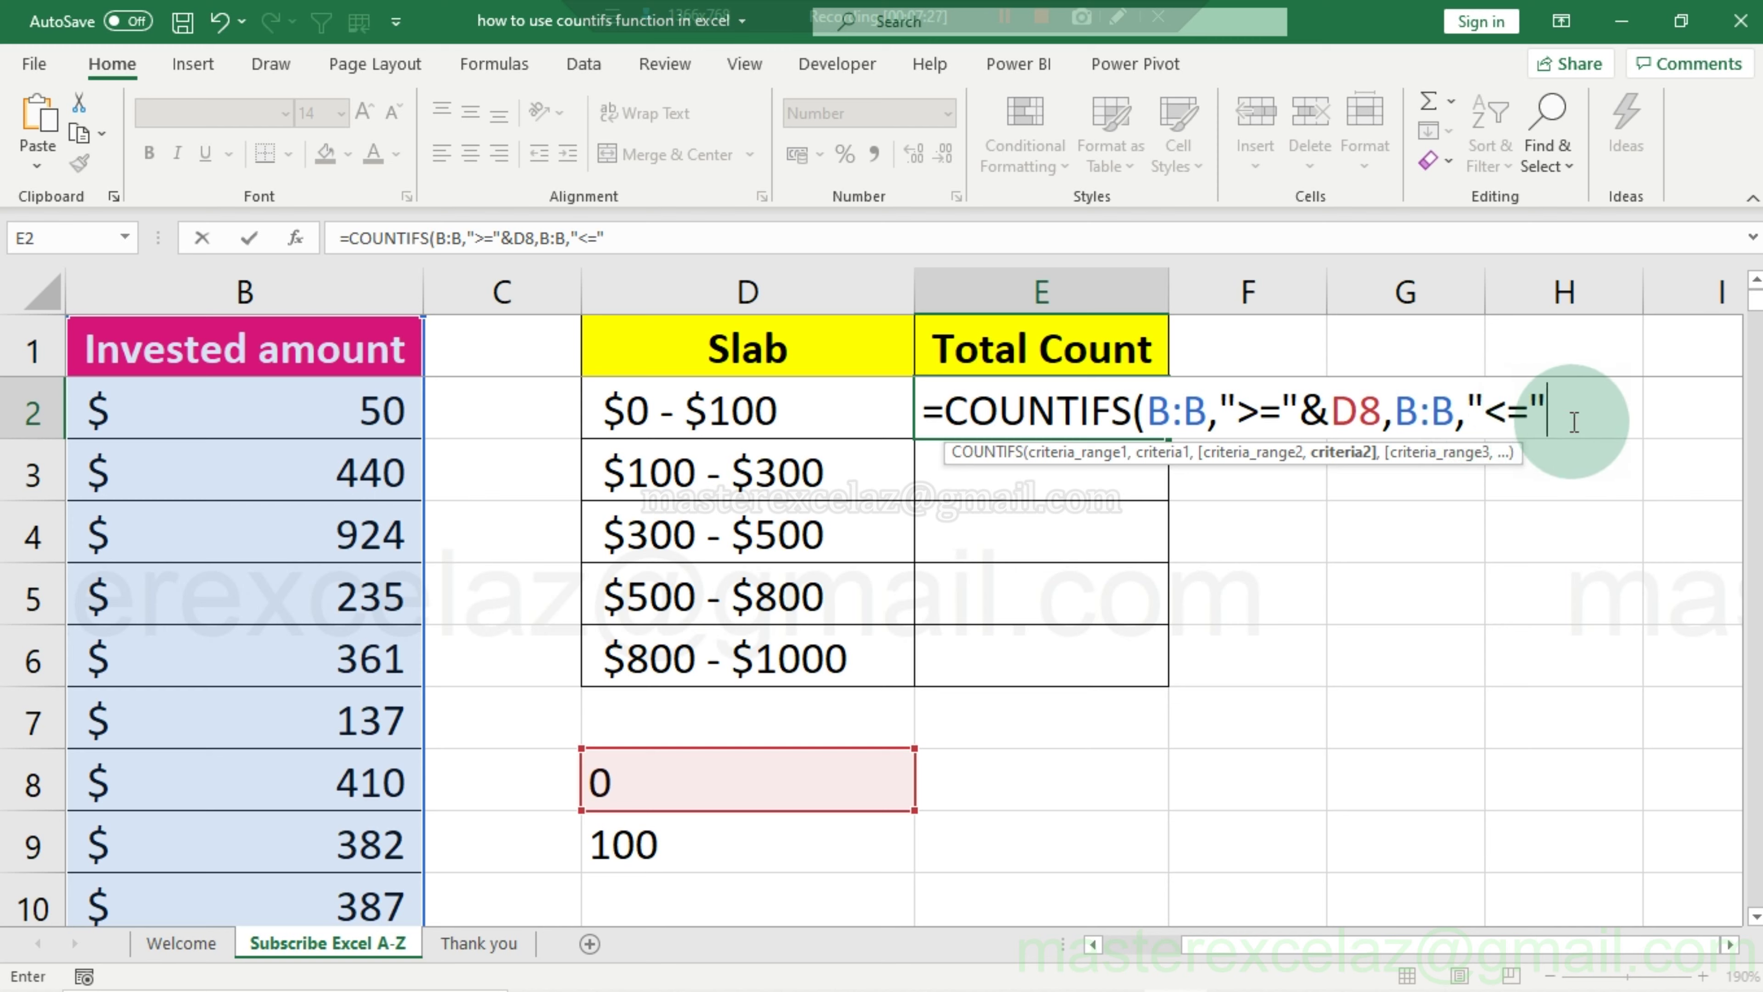
type("&")
left_click(684, 837)
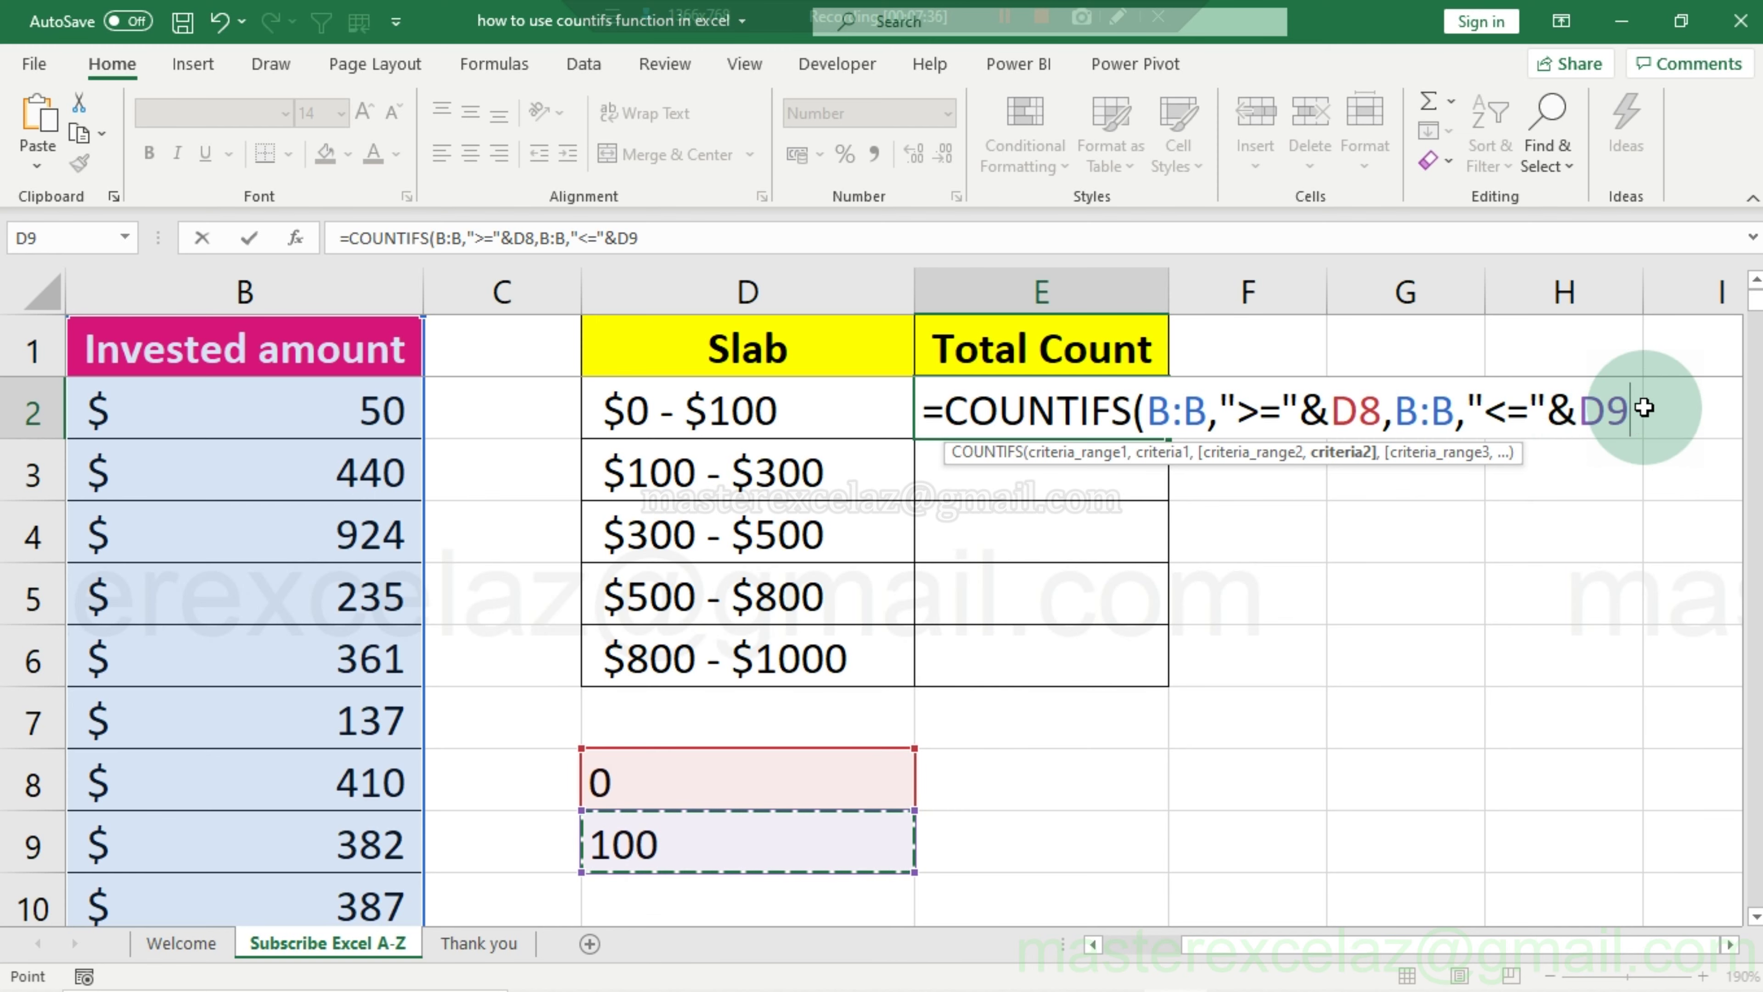
type(")")
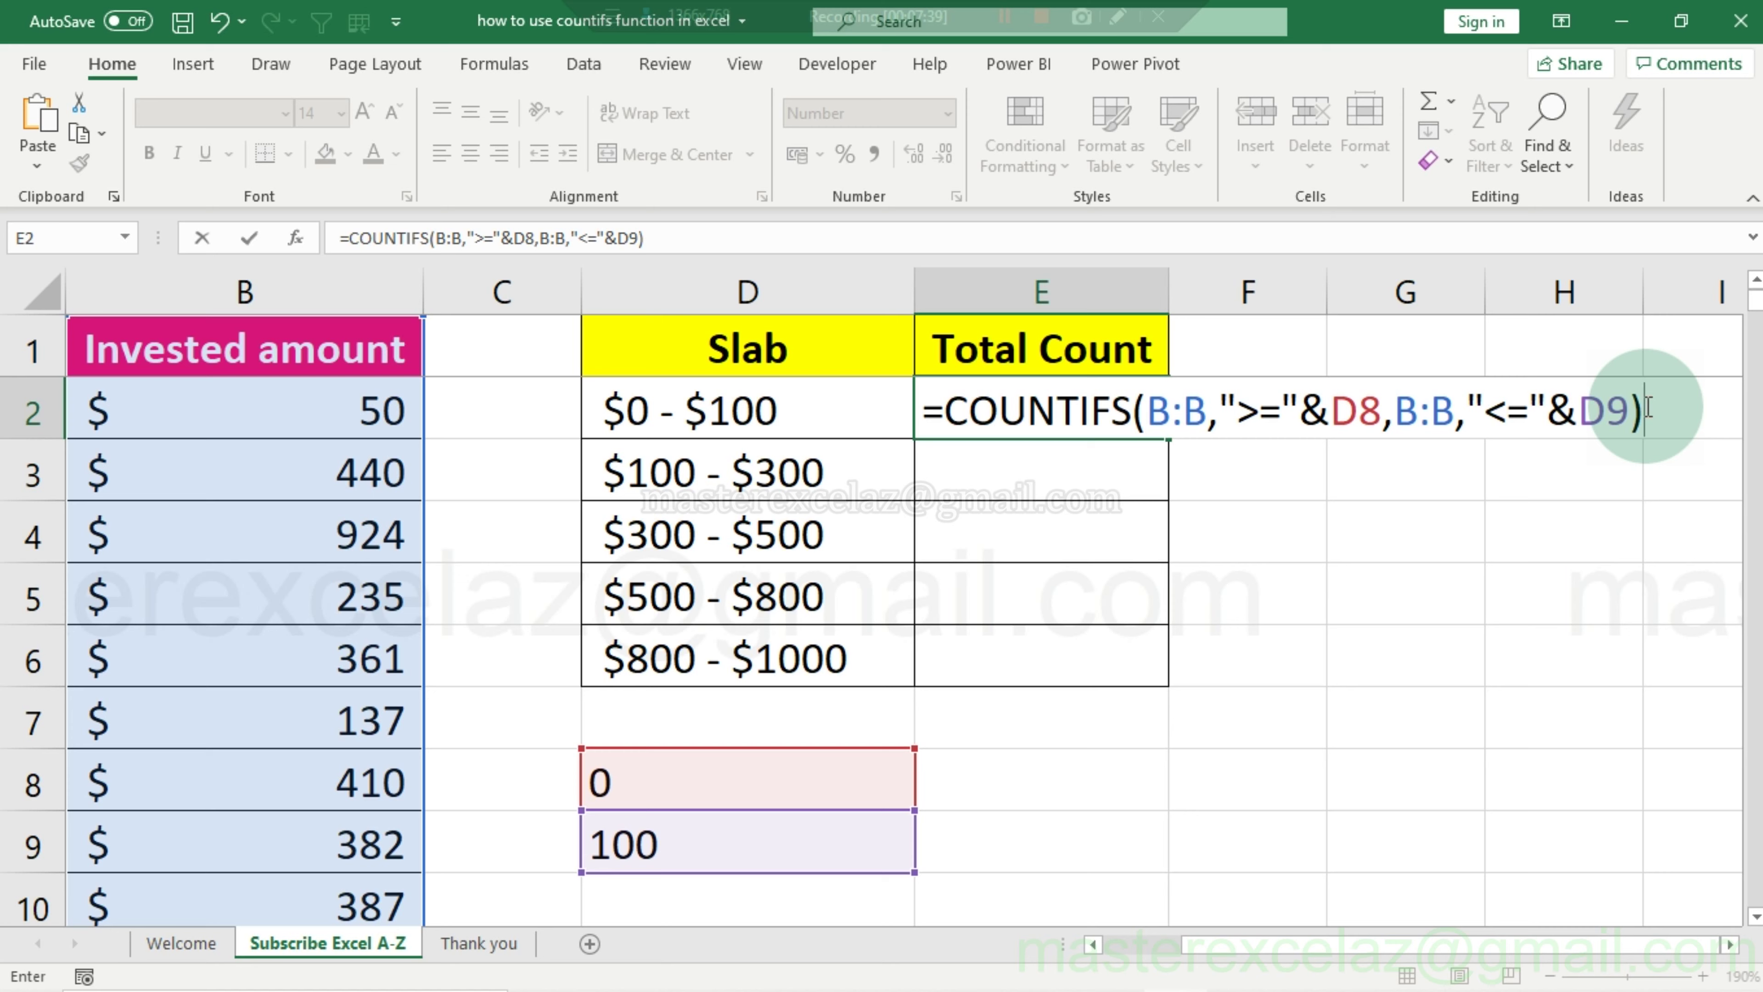
key("Return")
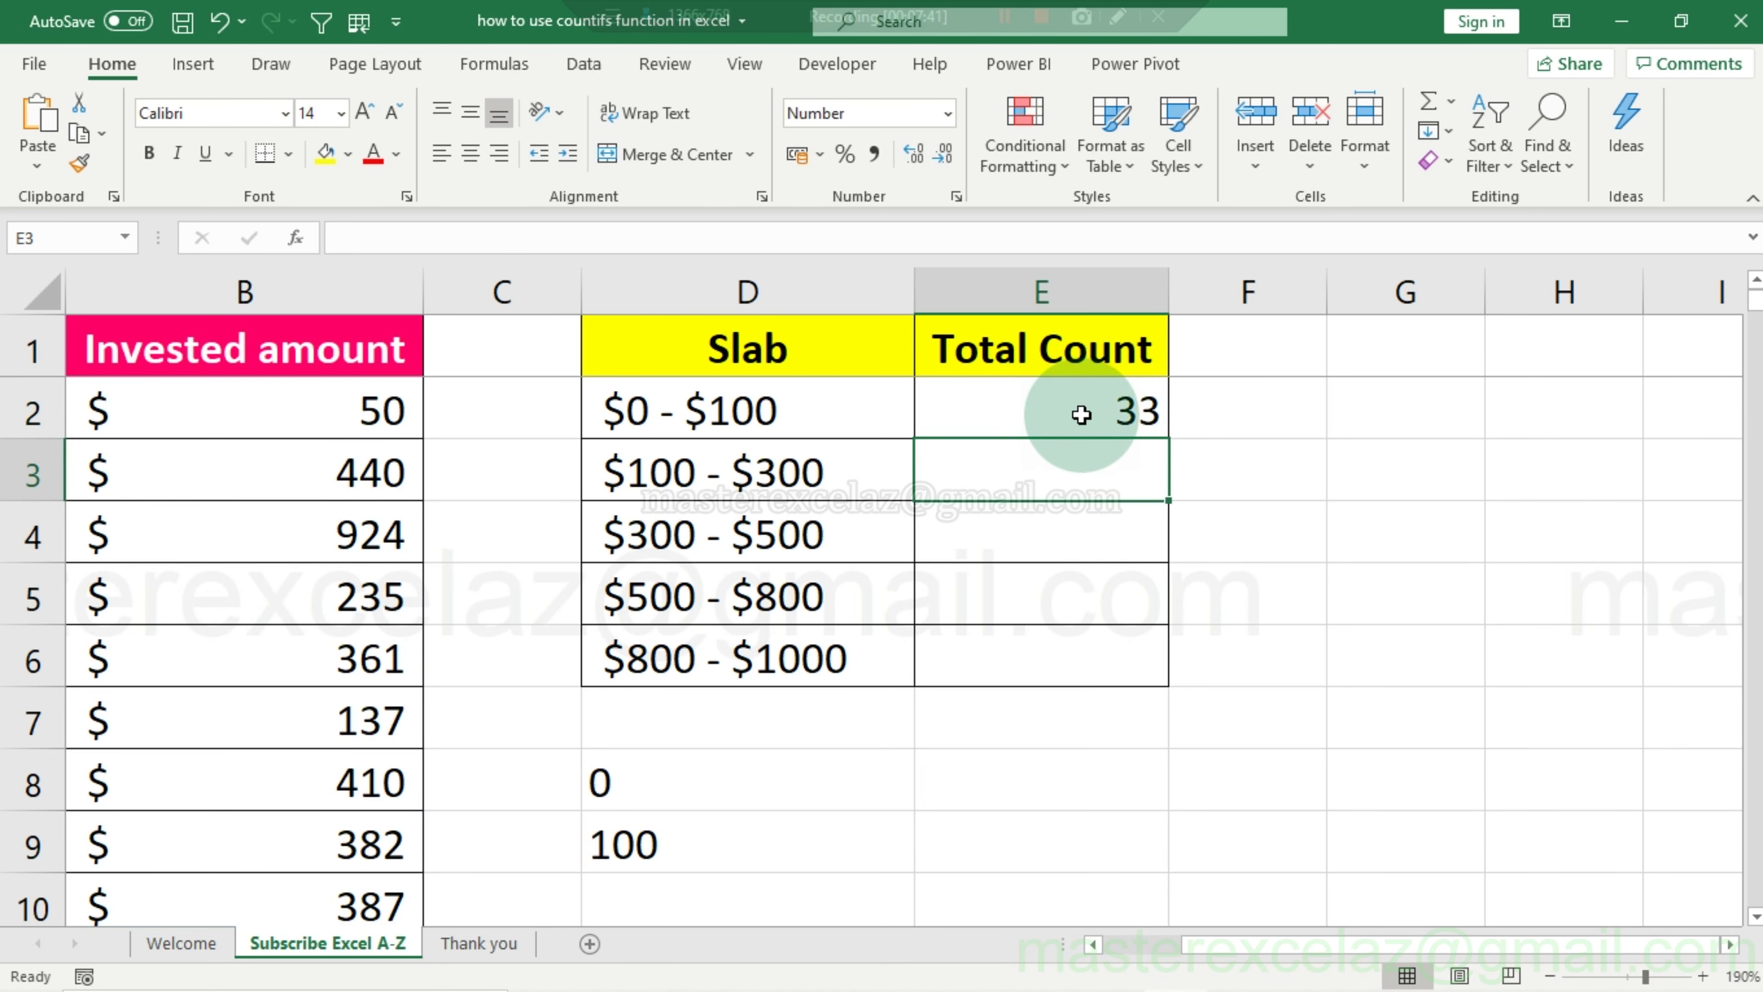
left_click(1086, 408)
Copy D8's lower-bound SUBSTITUTE/LEFT expression without its leading equals sign.
double_click(1154, 431)
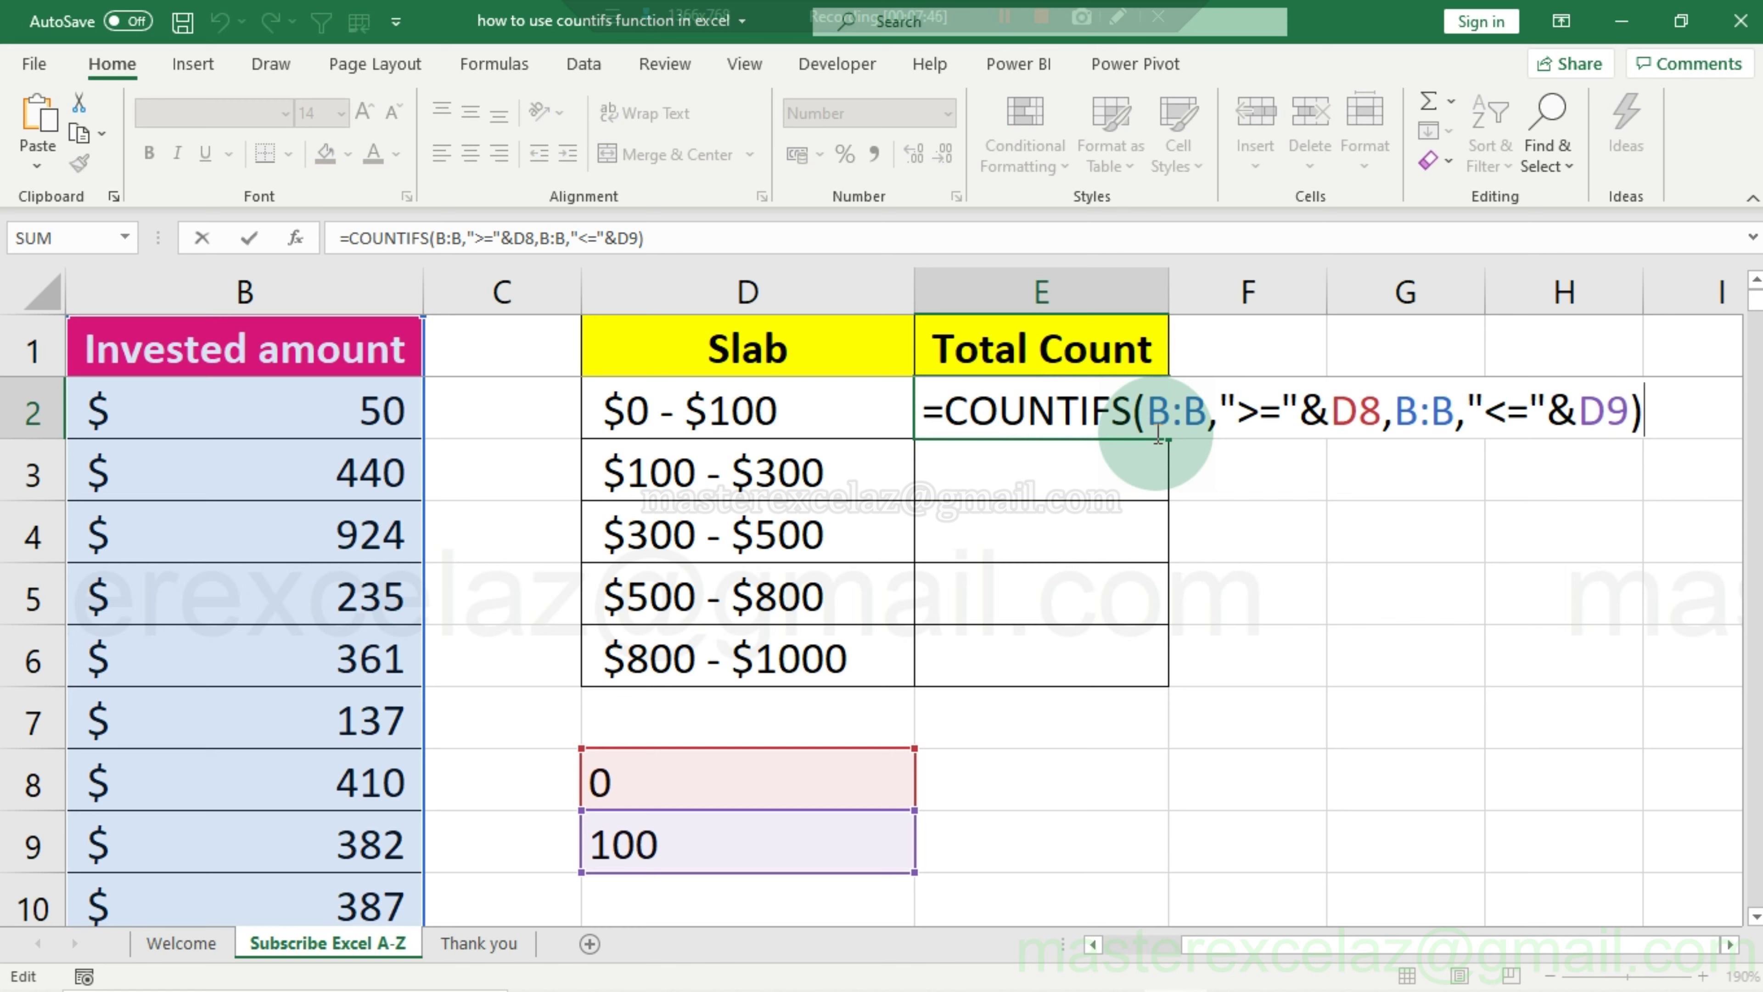
key("Escape")
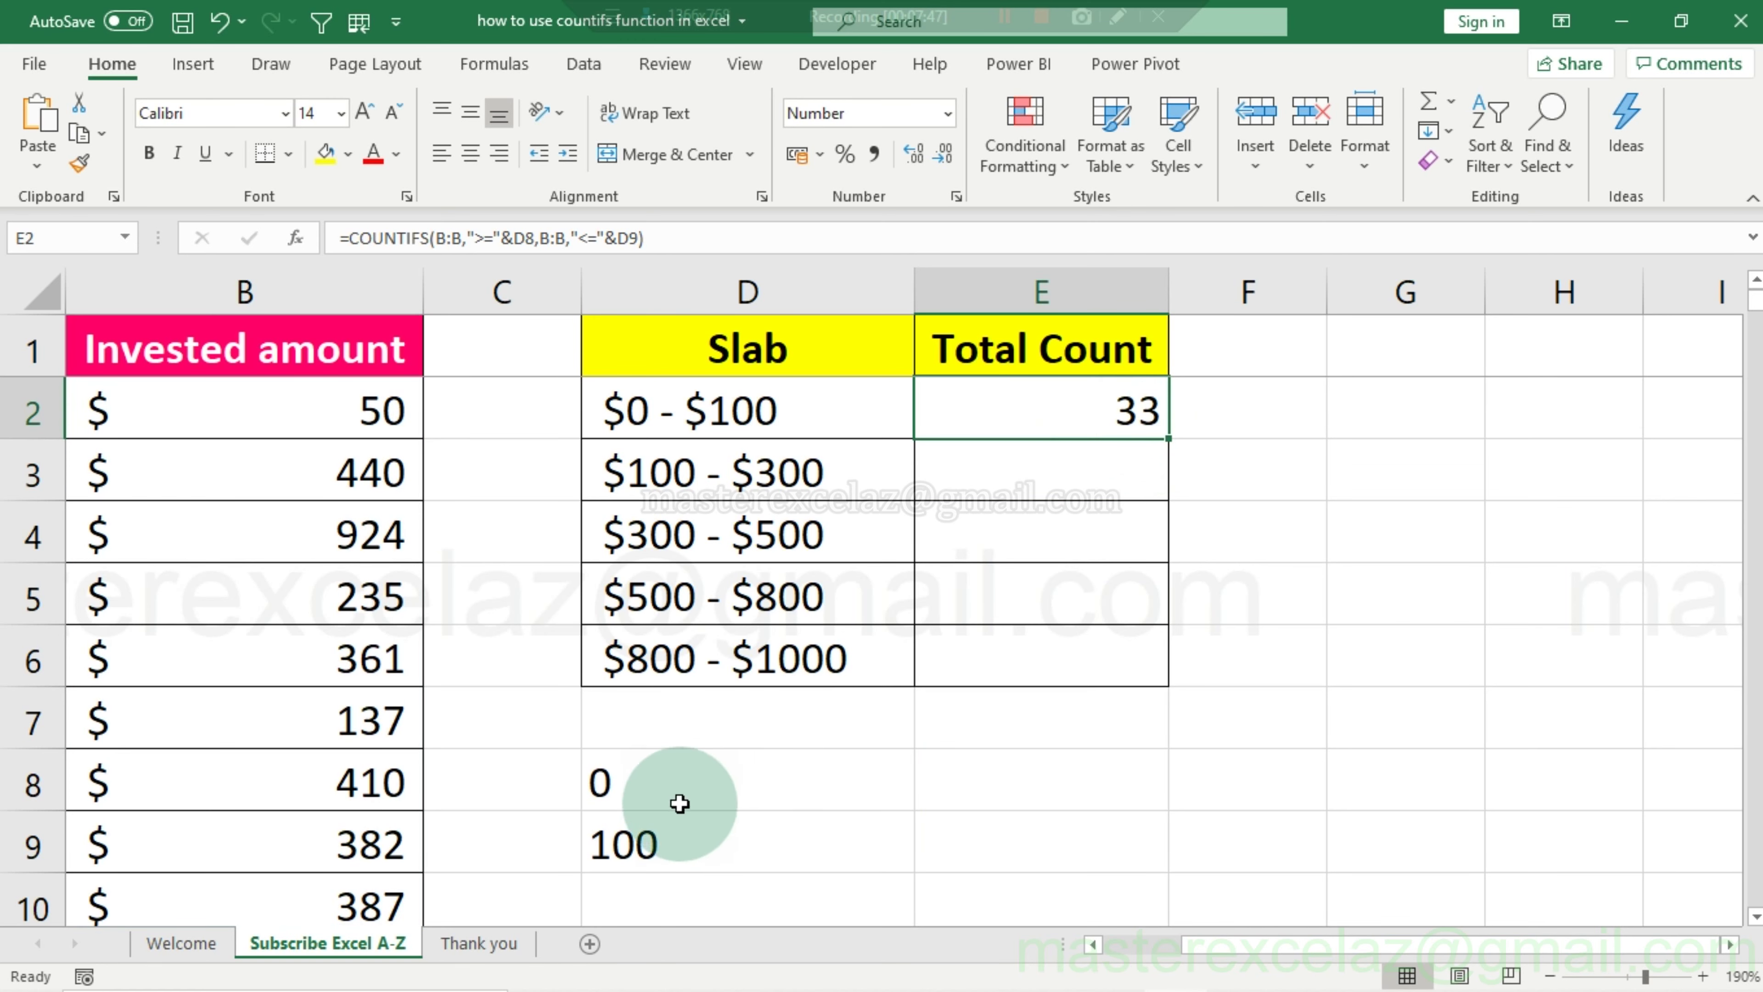
left_click(667, 786)
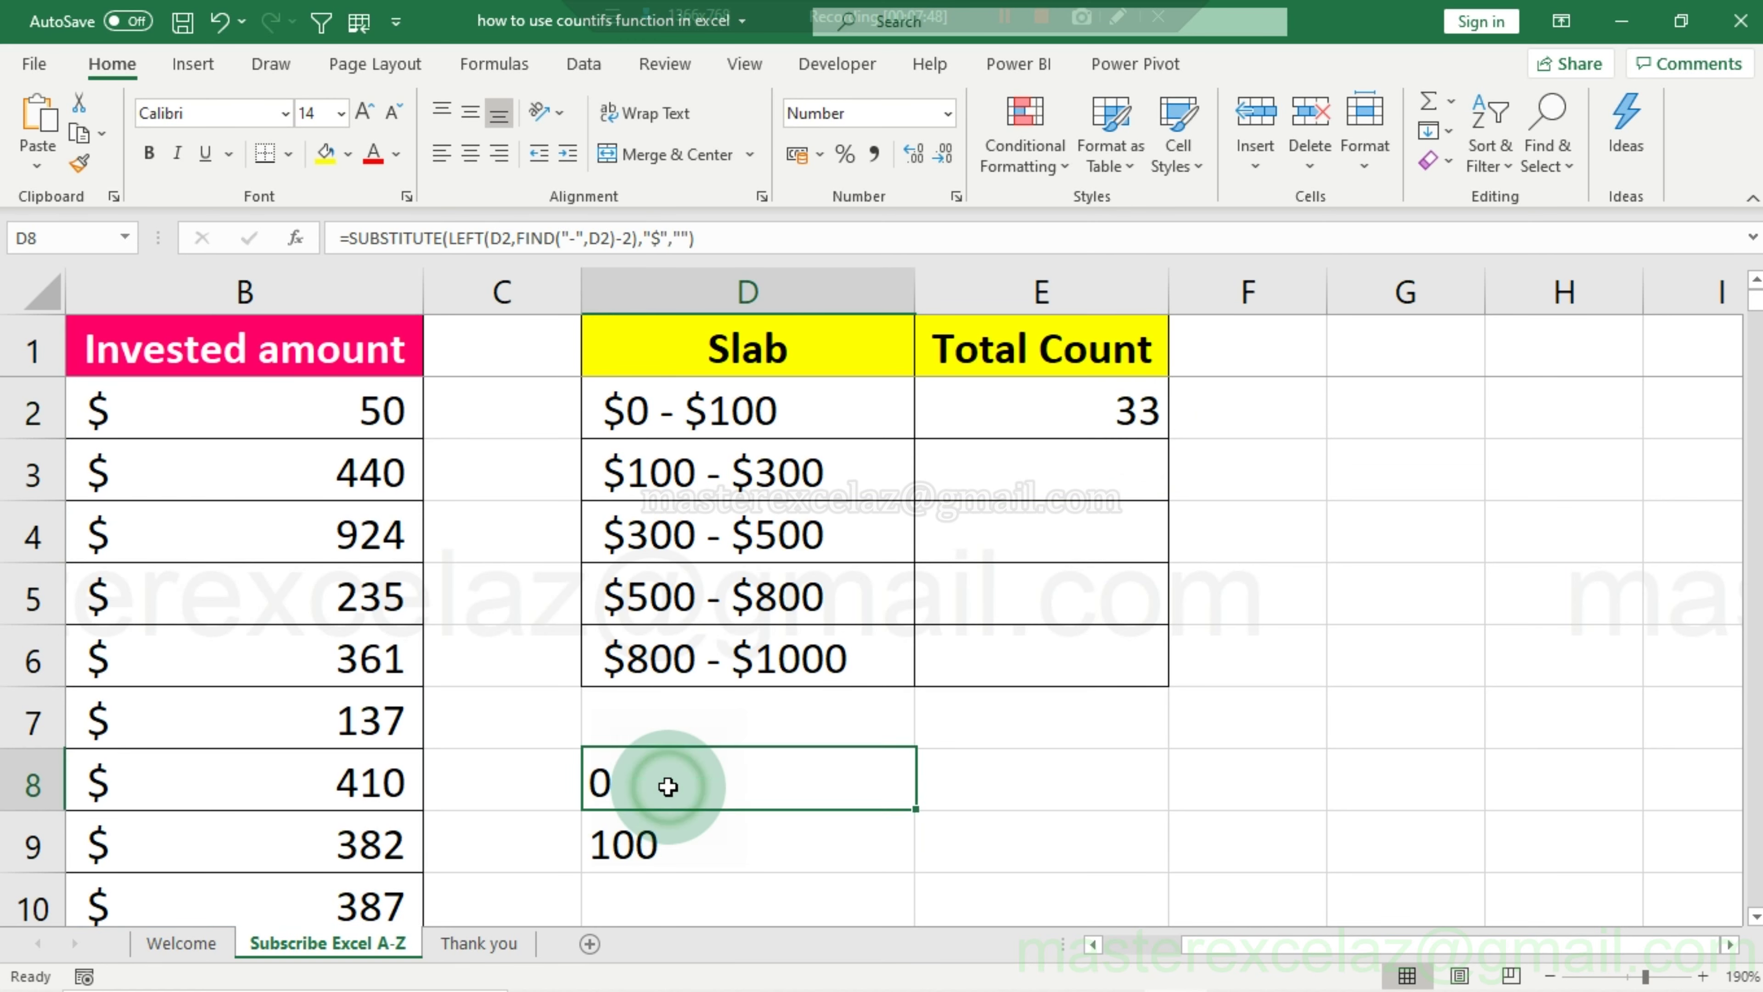
double_click(762, 785)
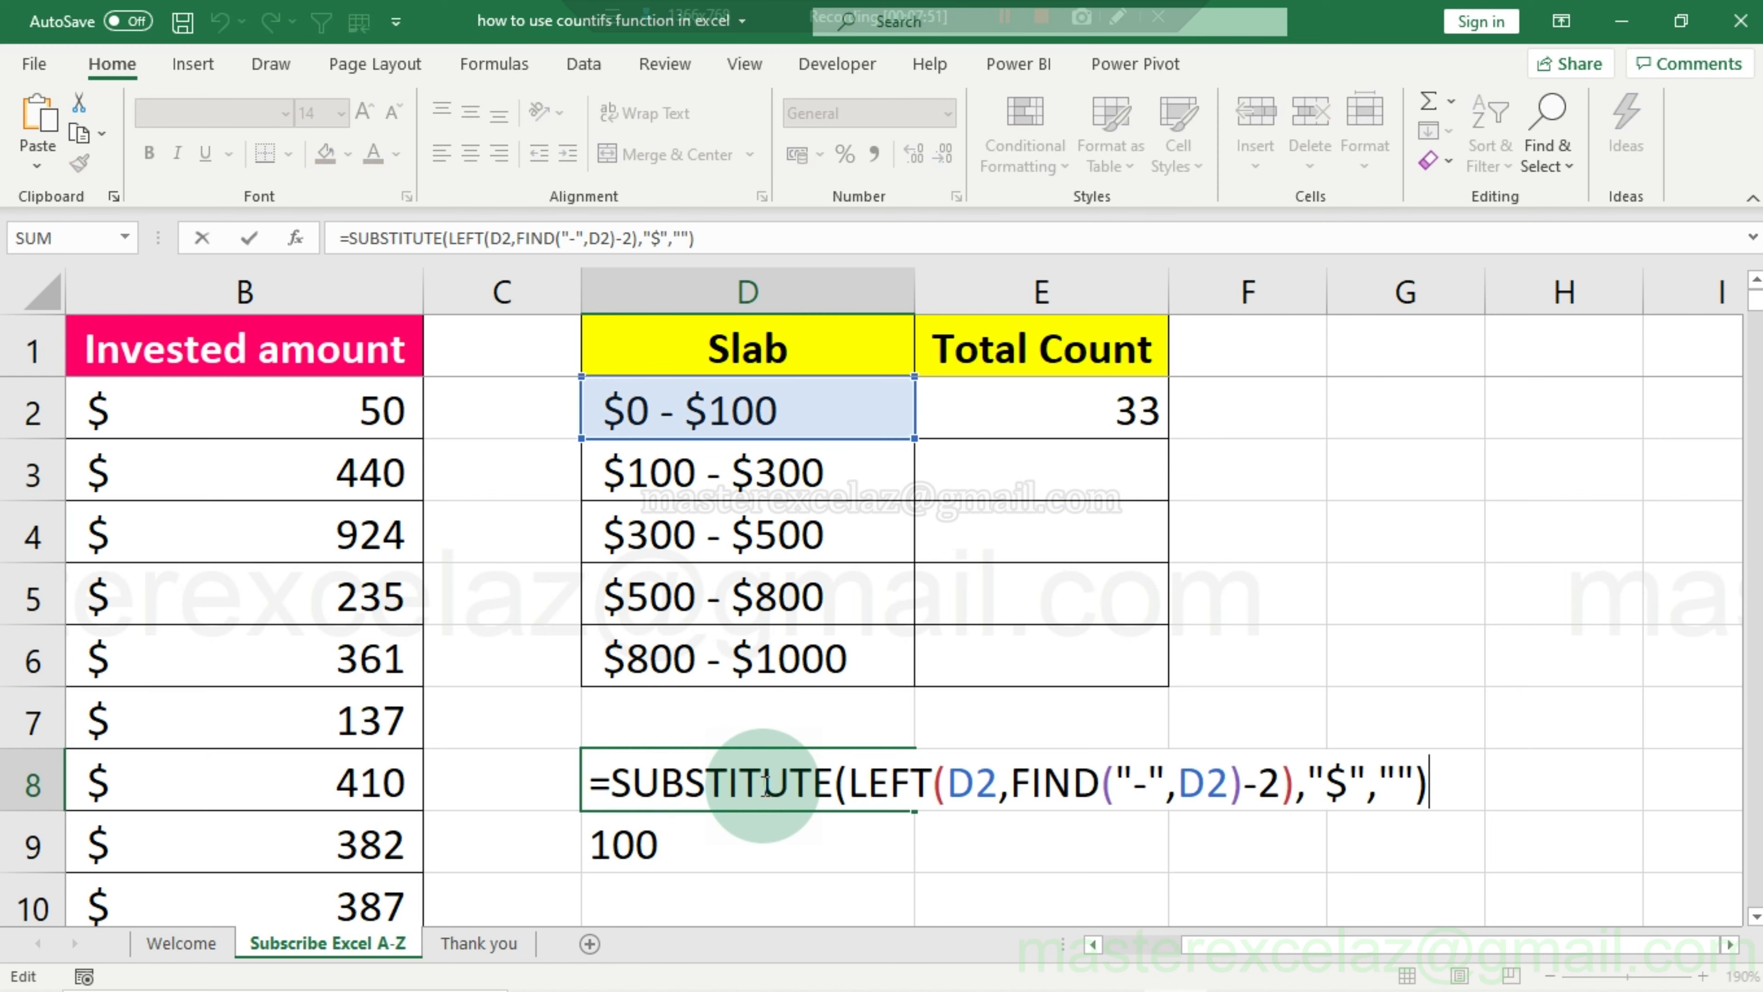
key("shift+Home")
key("shift+Right")
key("ctrl+c")
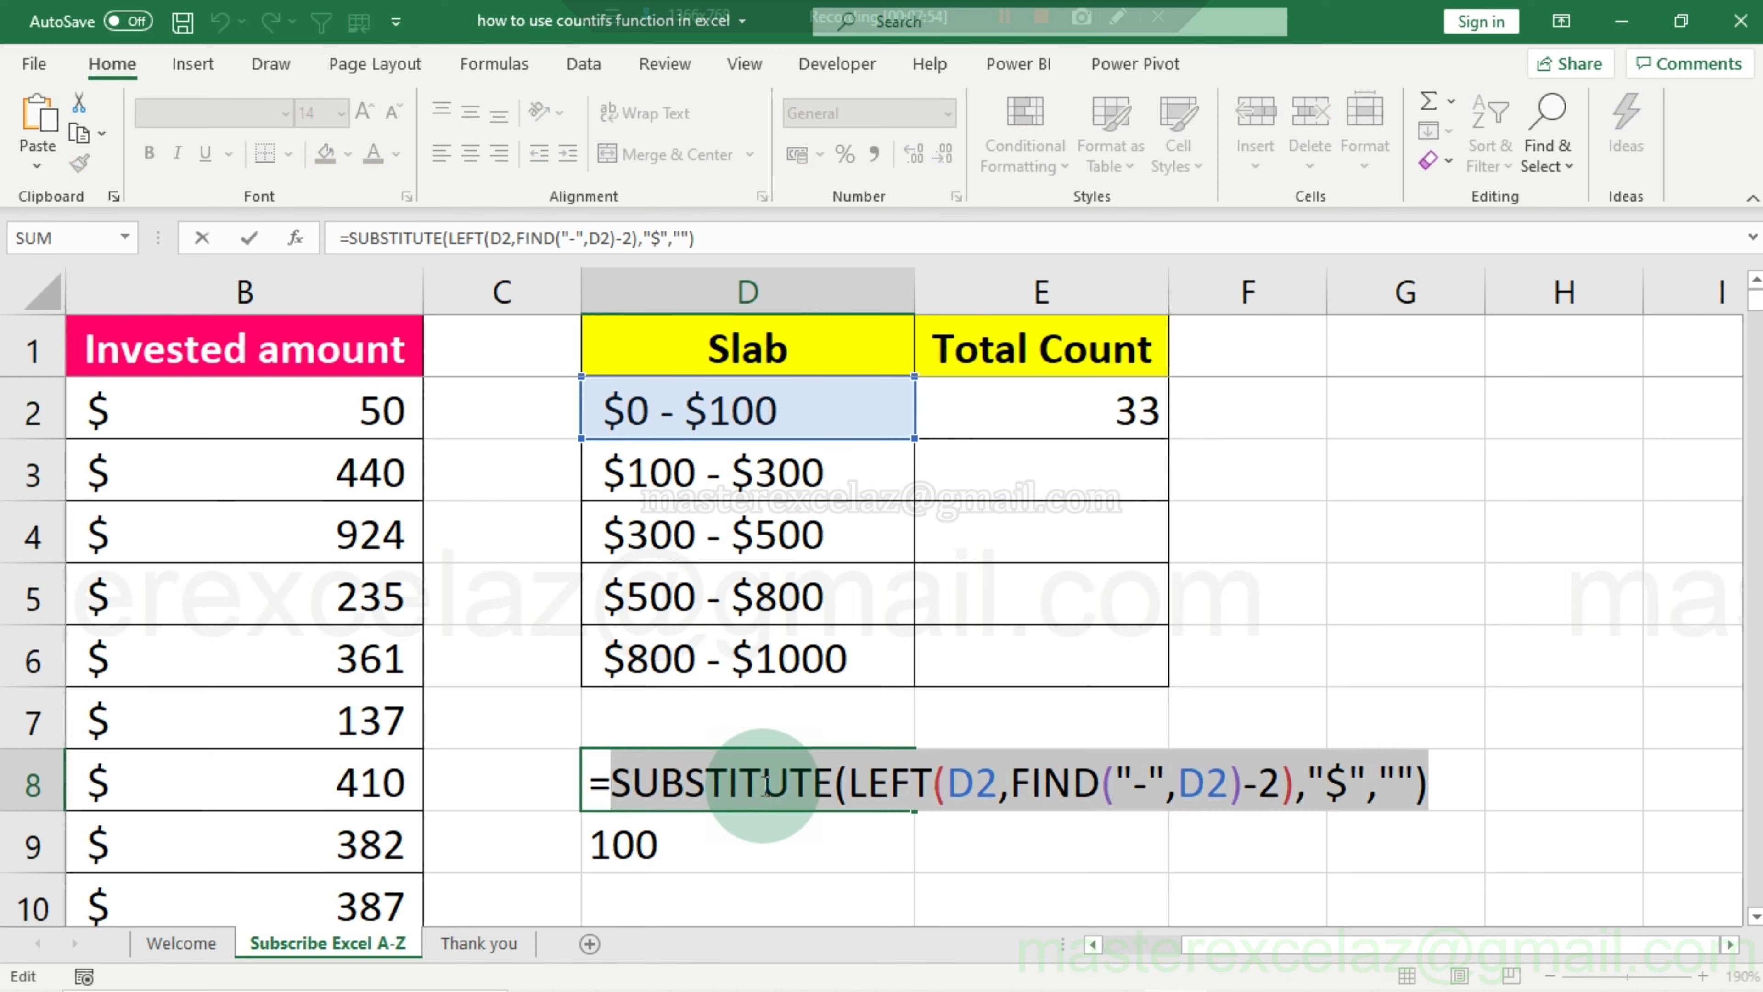
key("Return")
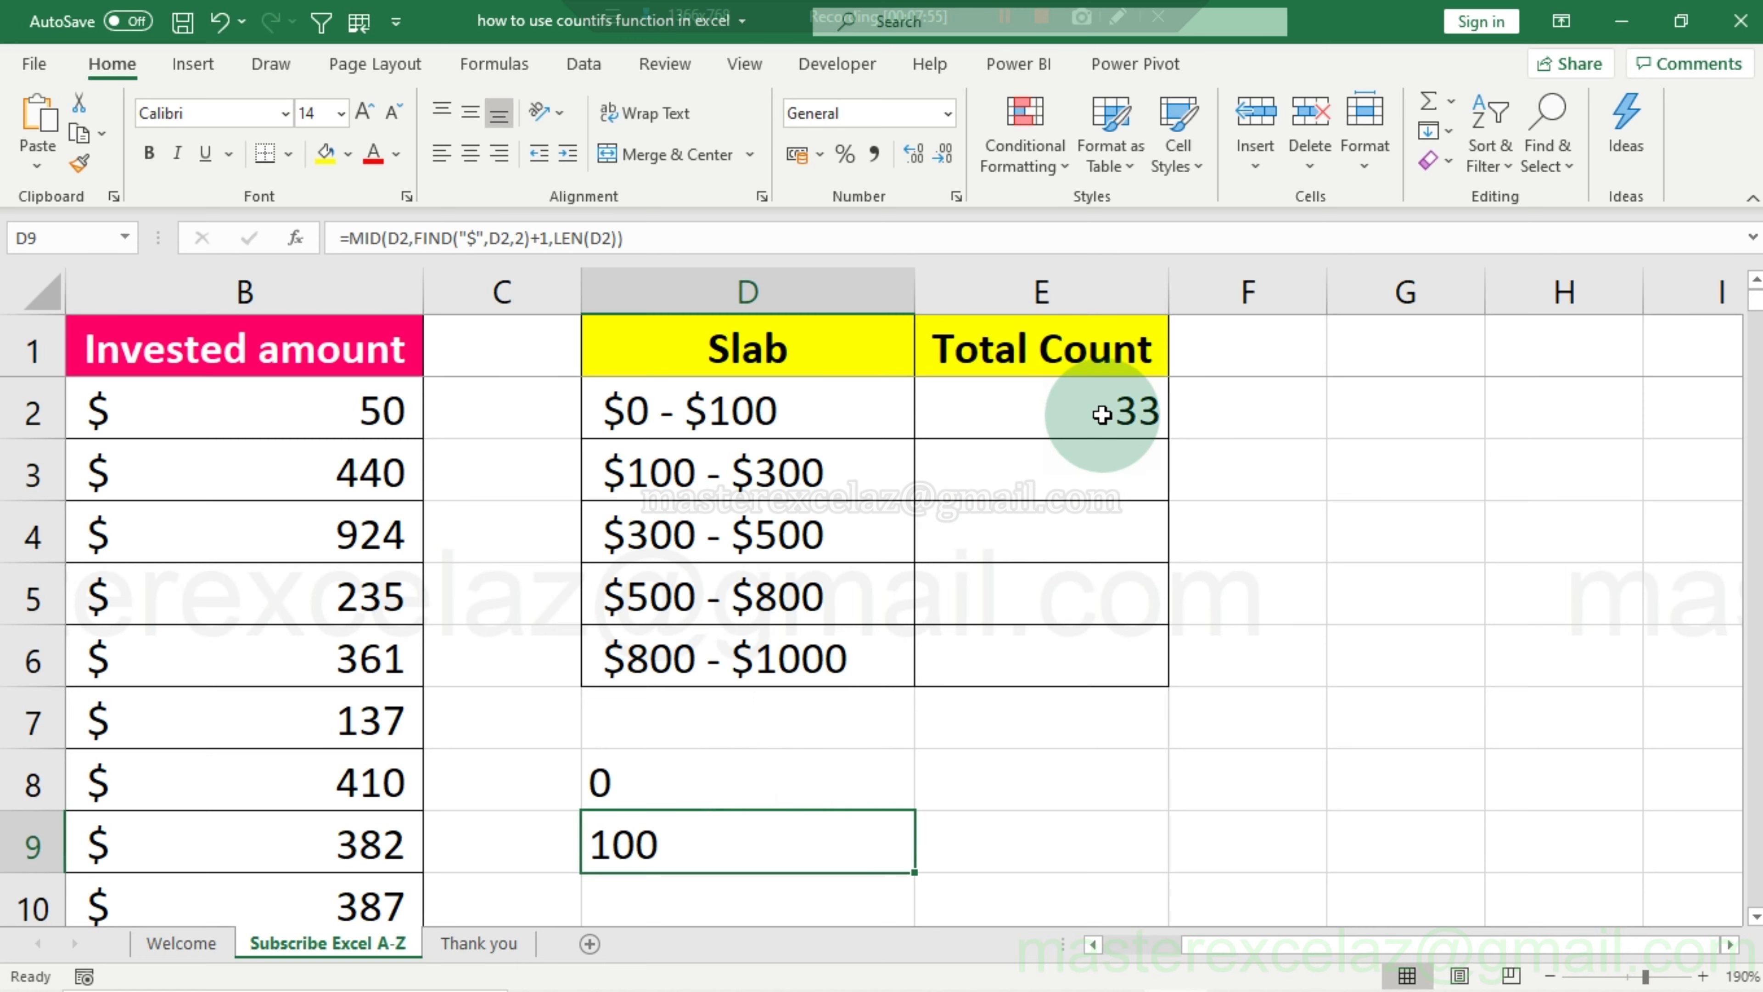
Replace the D8 reference in E2's COUNTIFS with the copied expression, still returning 33.
left_click(1101, 415)
double_click(1110, 413)
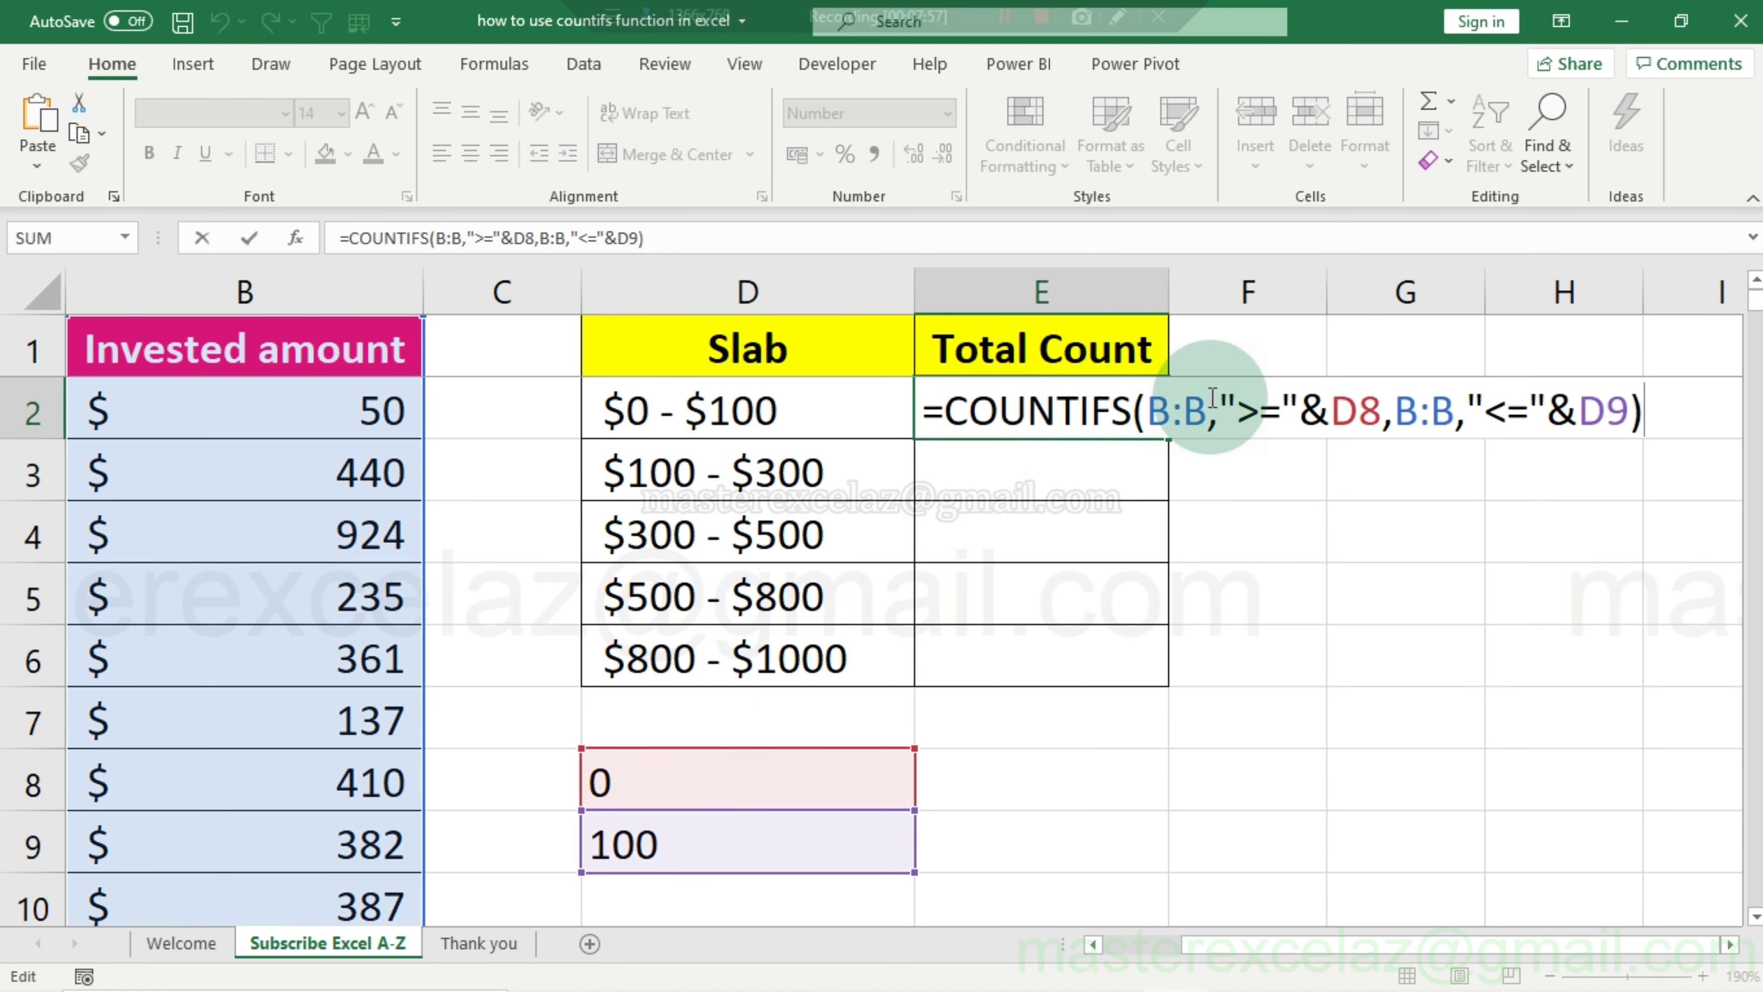
left_click_drag(1329, 411, 1378, 411)
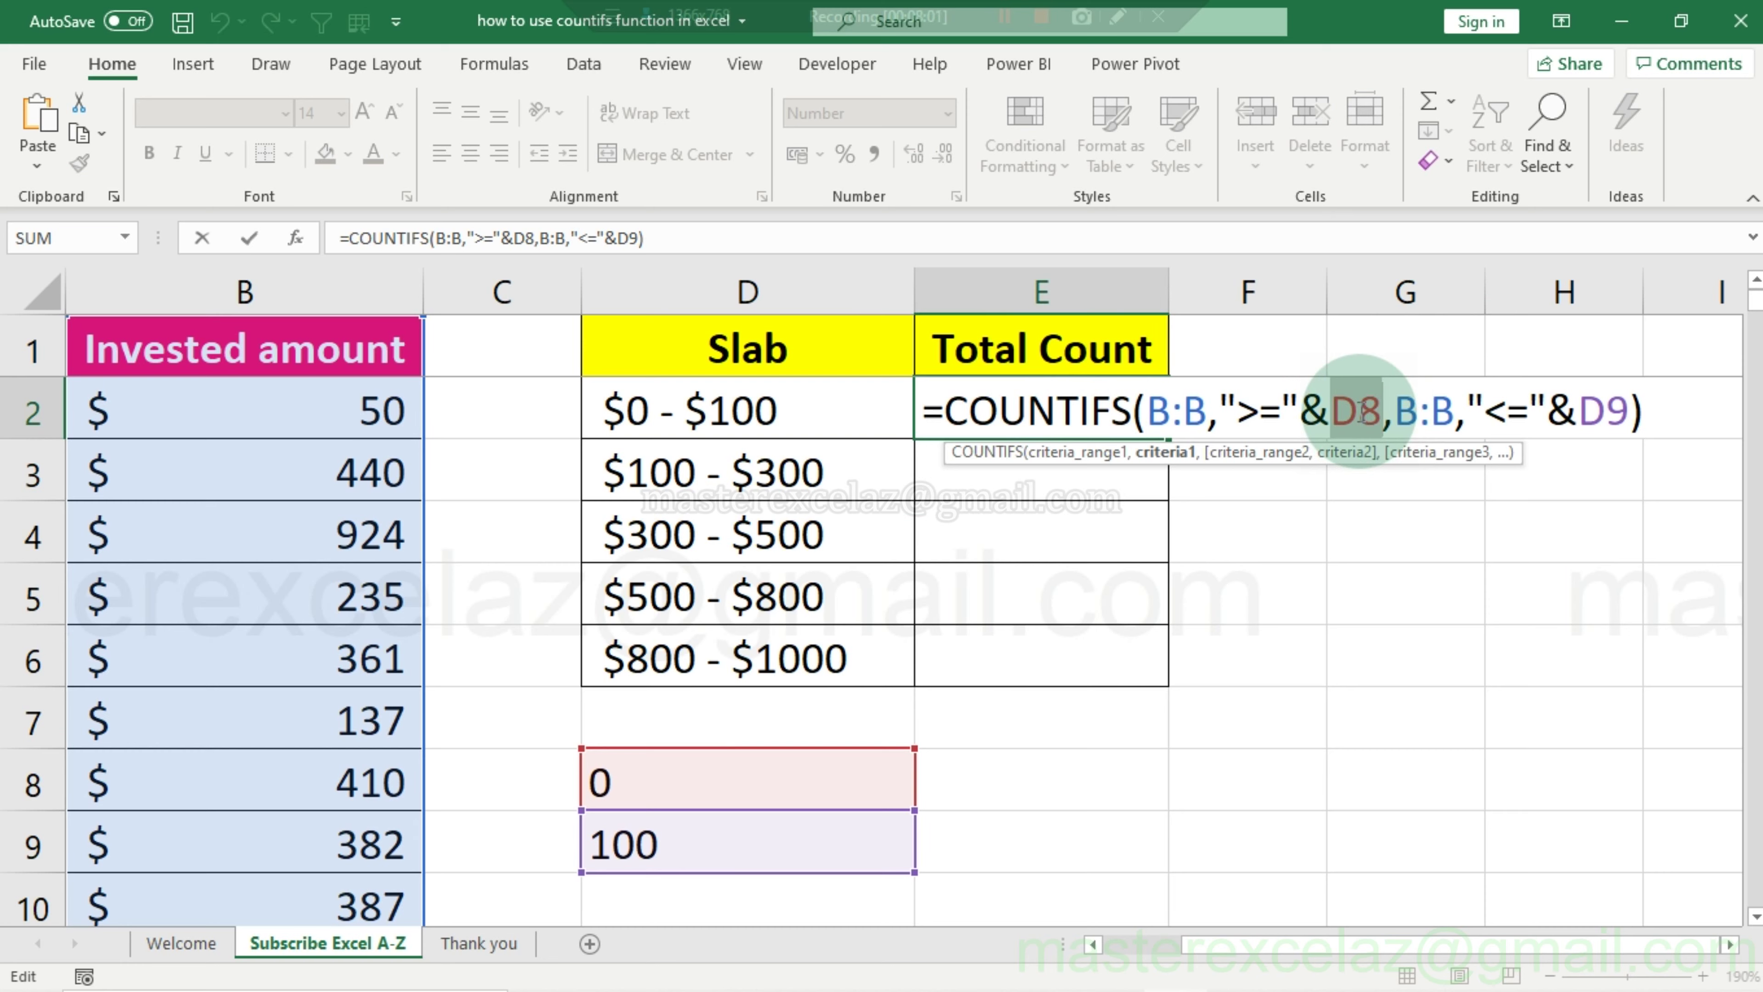
key("ctrl+v")
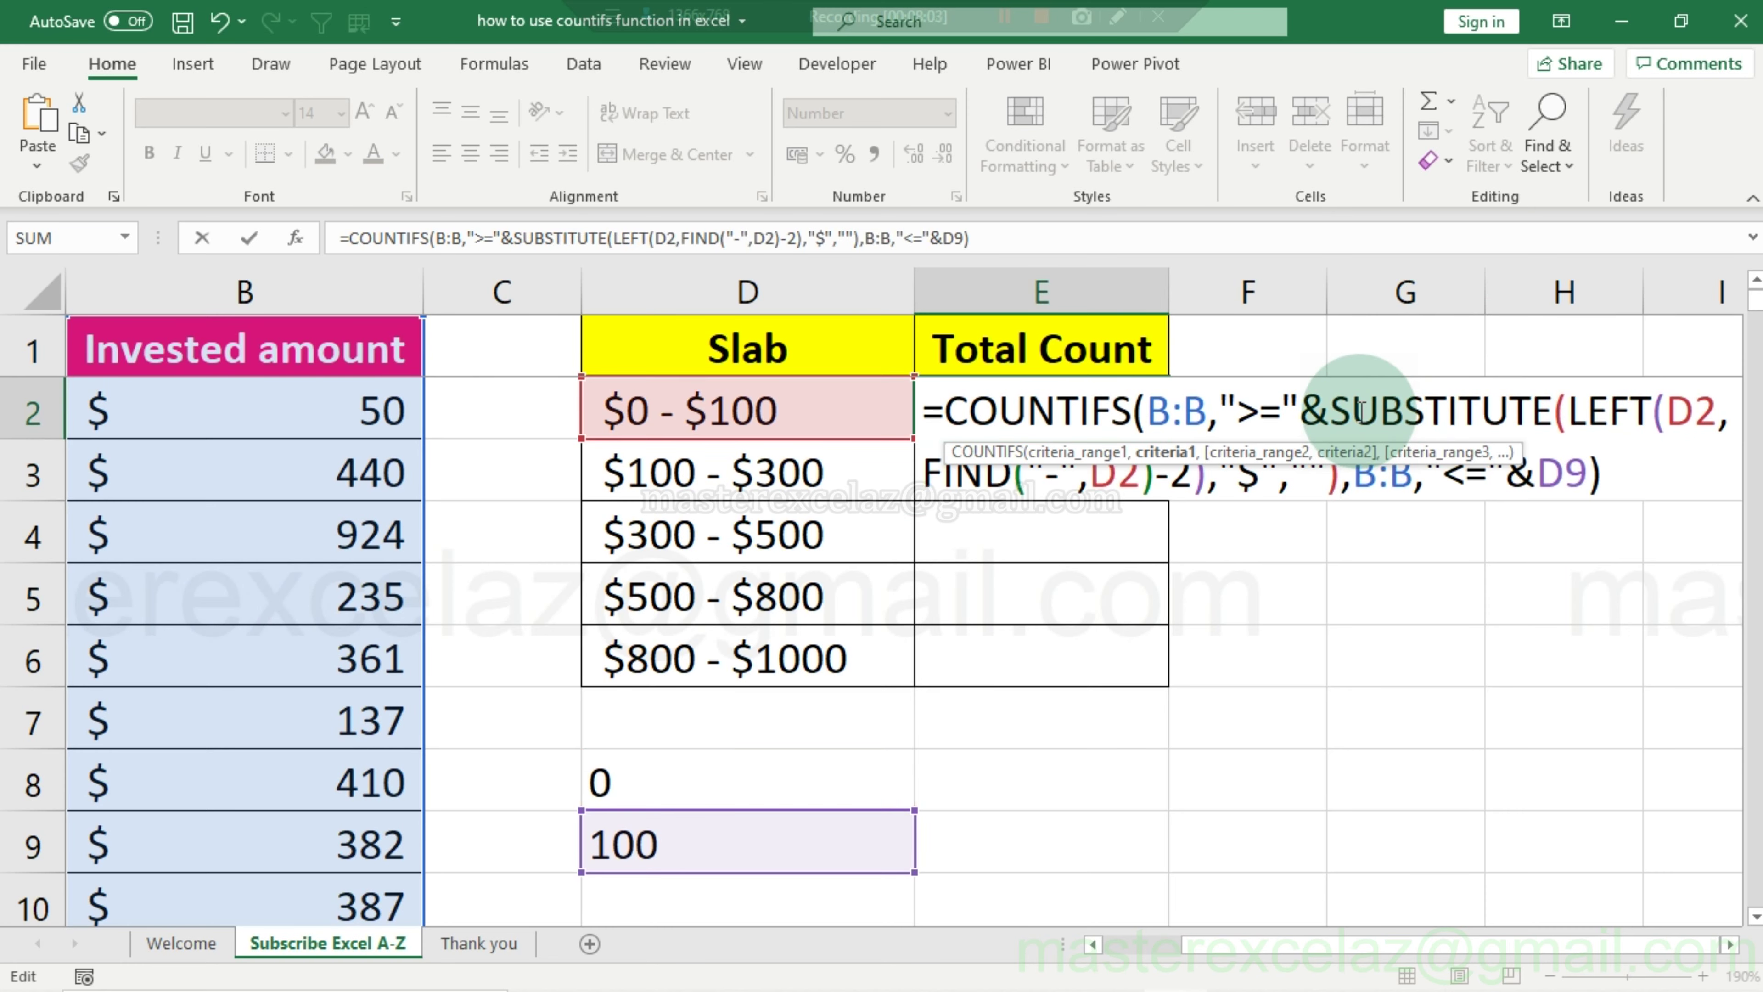
key("Return")
left_click(681, 839)
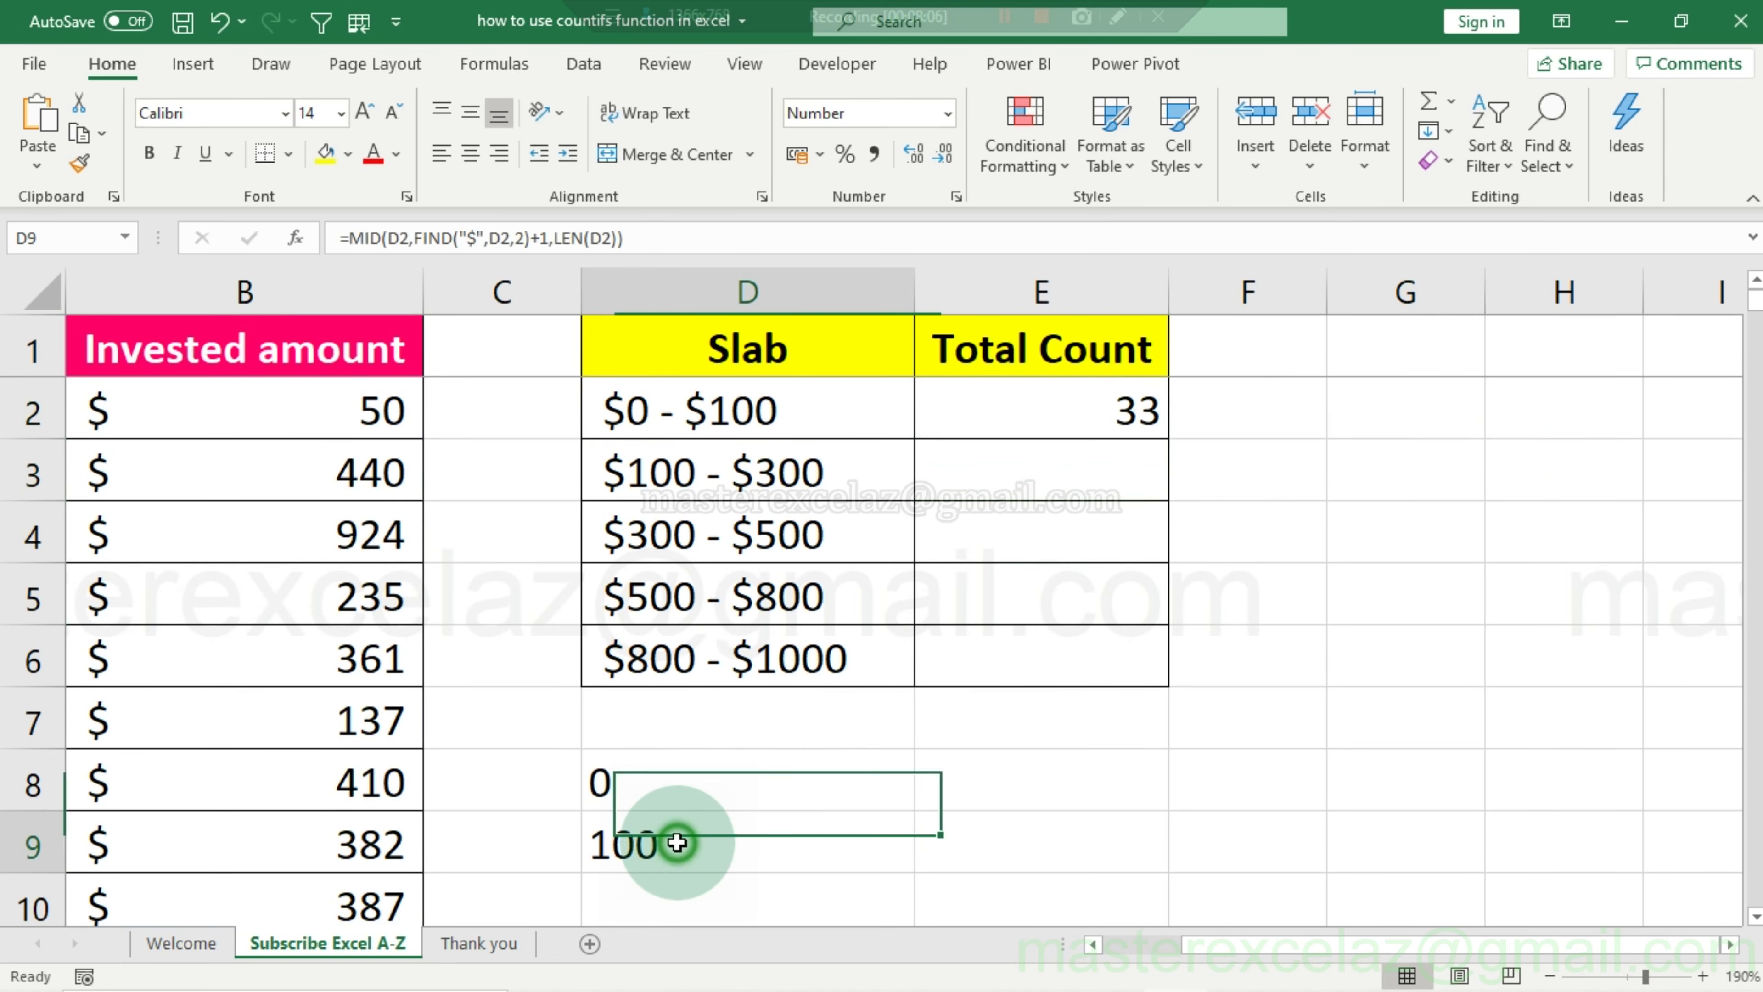
key("F2")
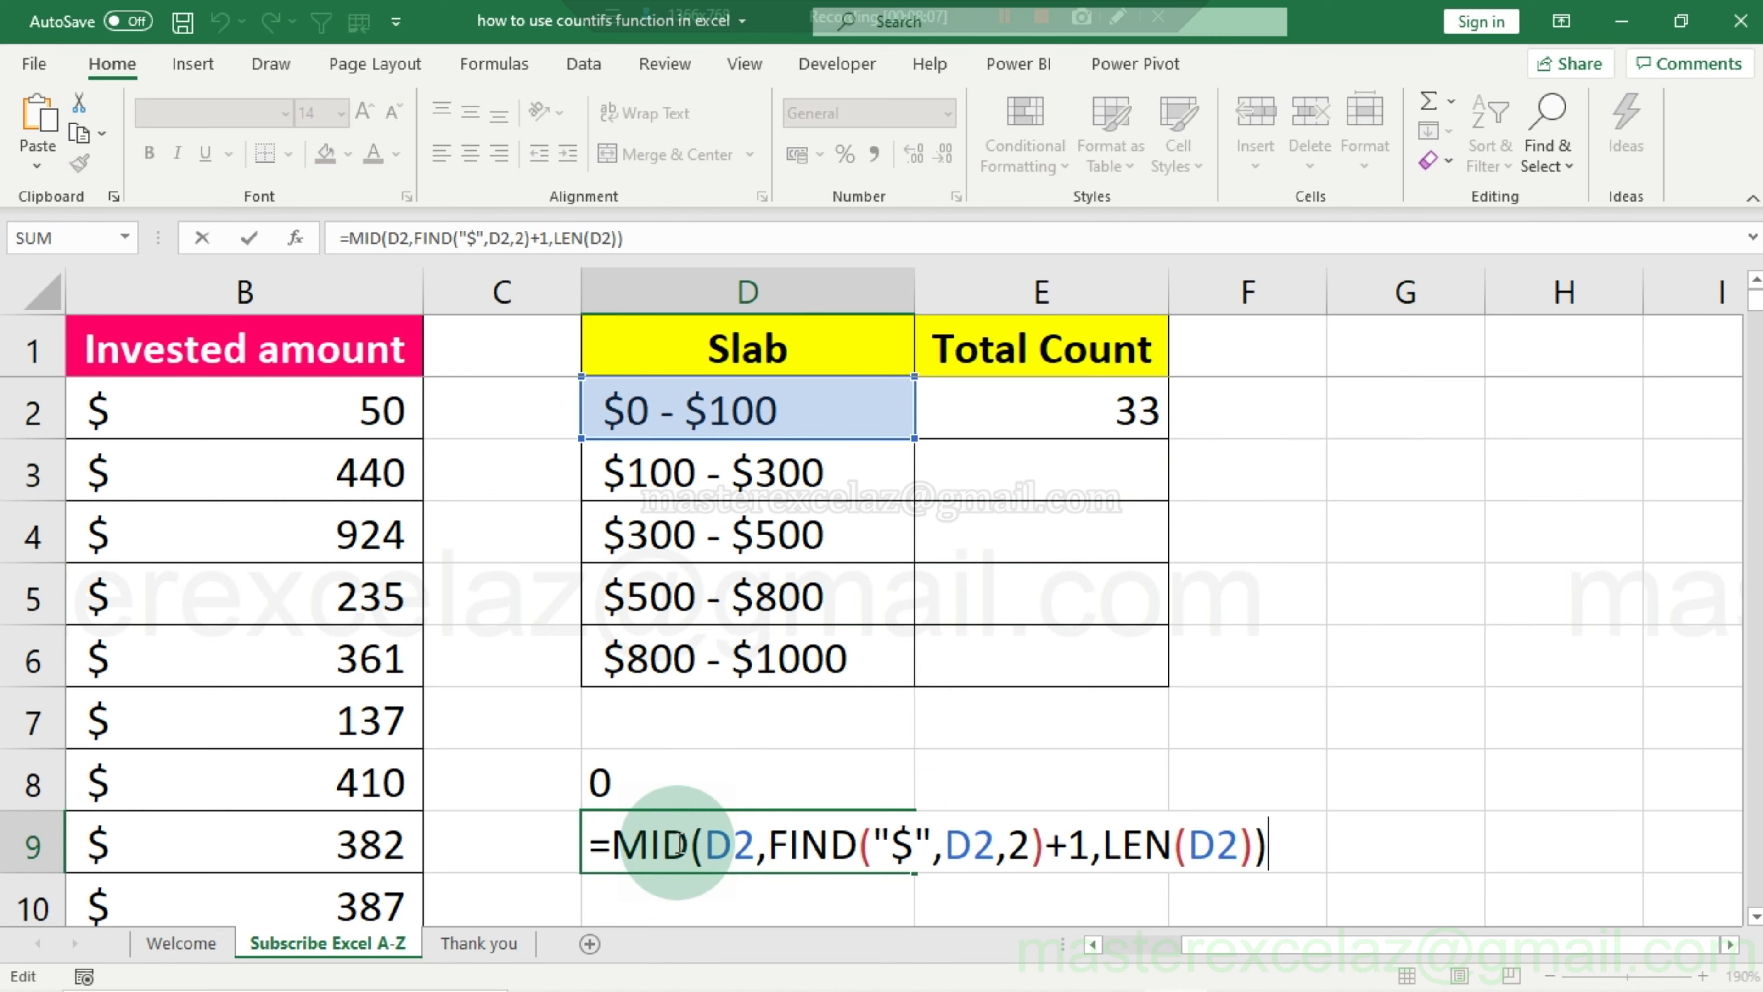
Copy D9's upper-bound MID expression without the equals sign.
key("shift+Home")
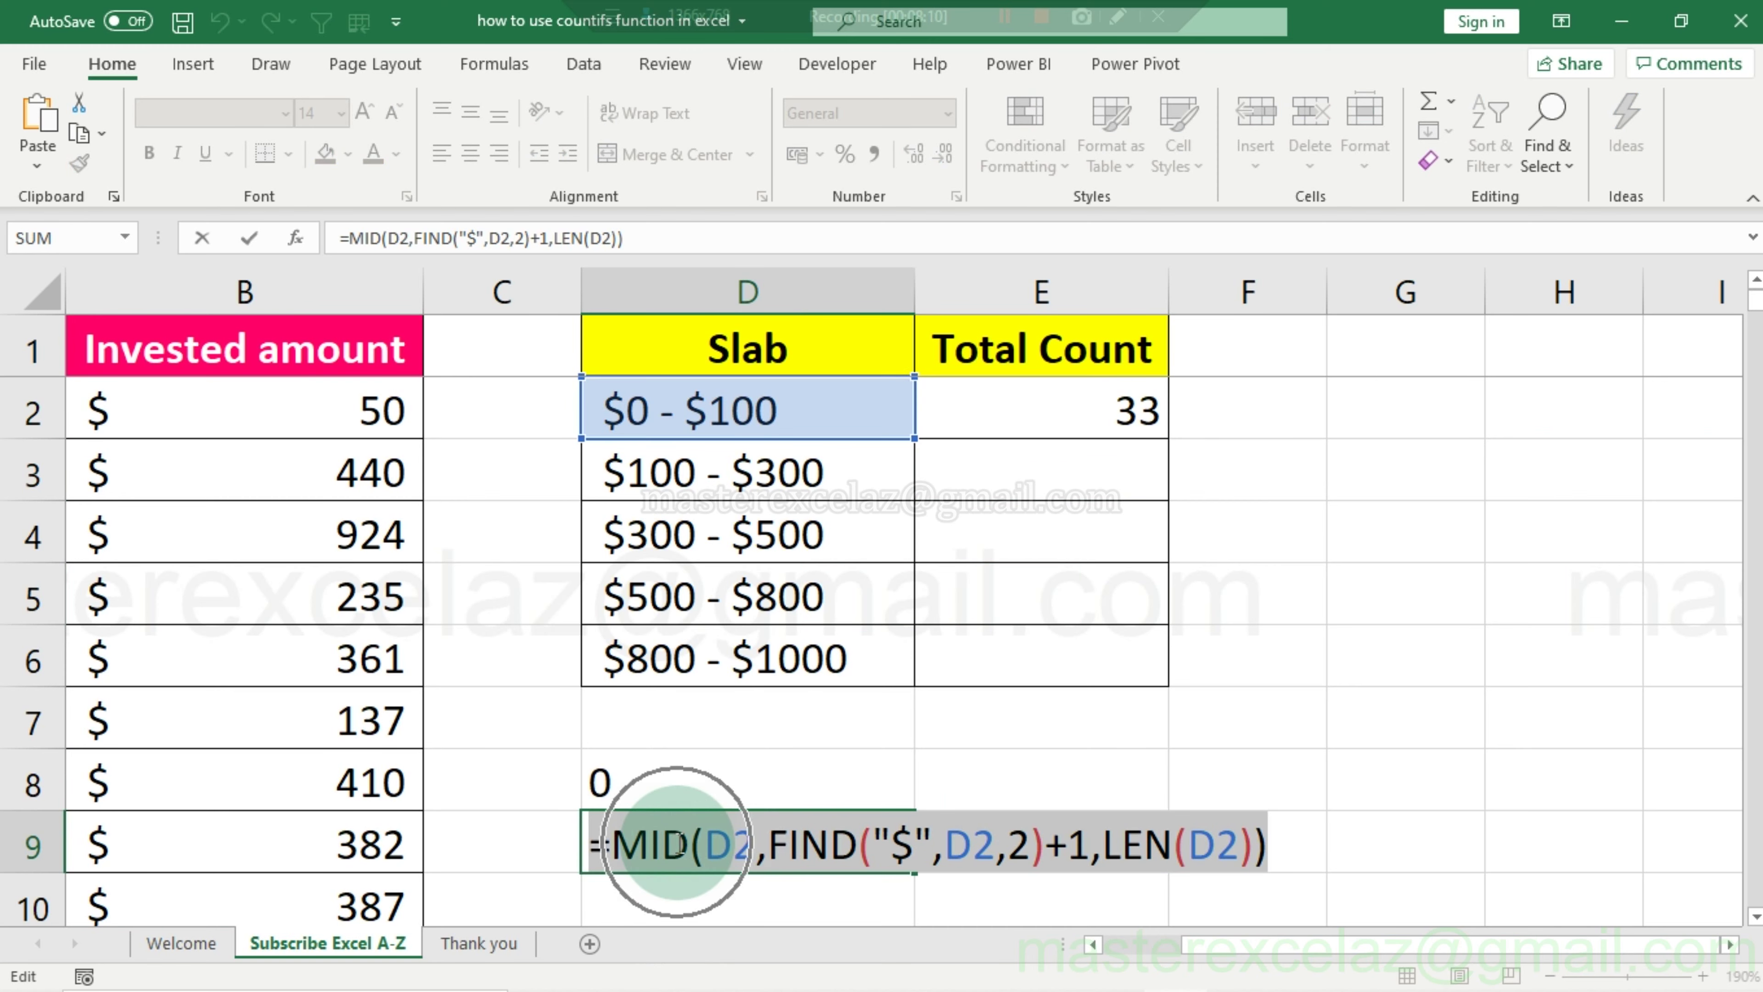
key("shift+Right")
key("ctrl+c")
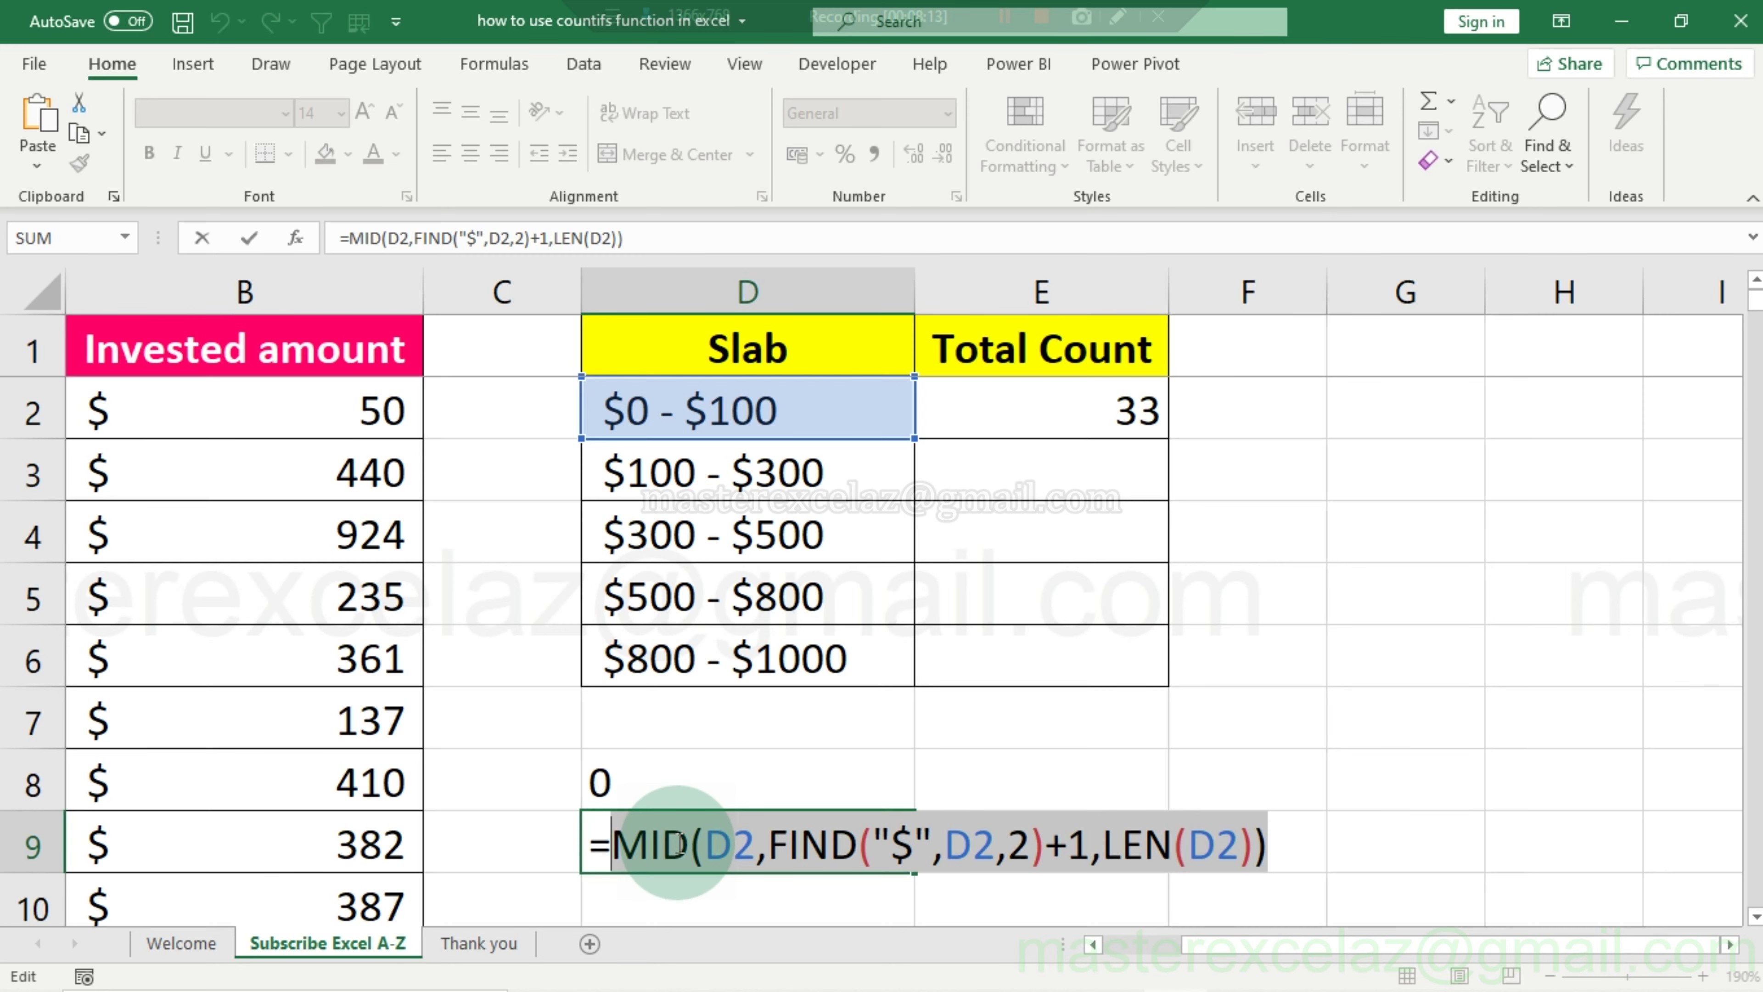
key("Return")
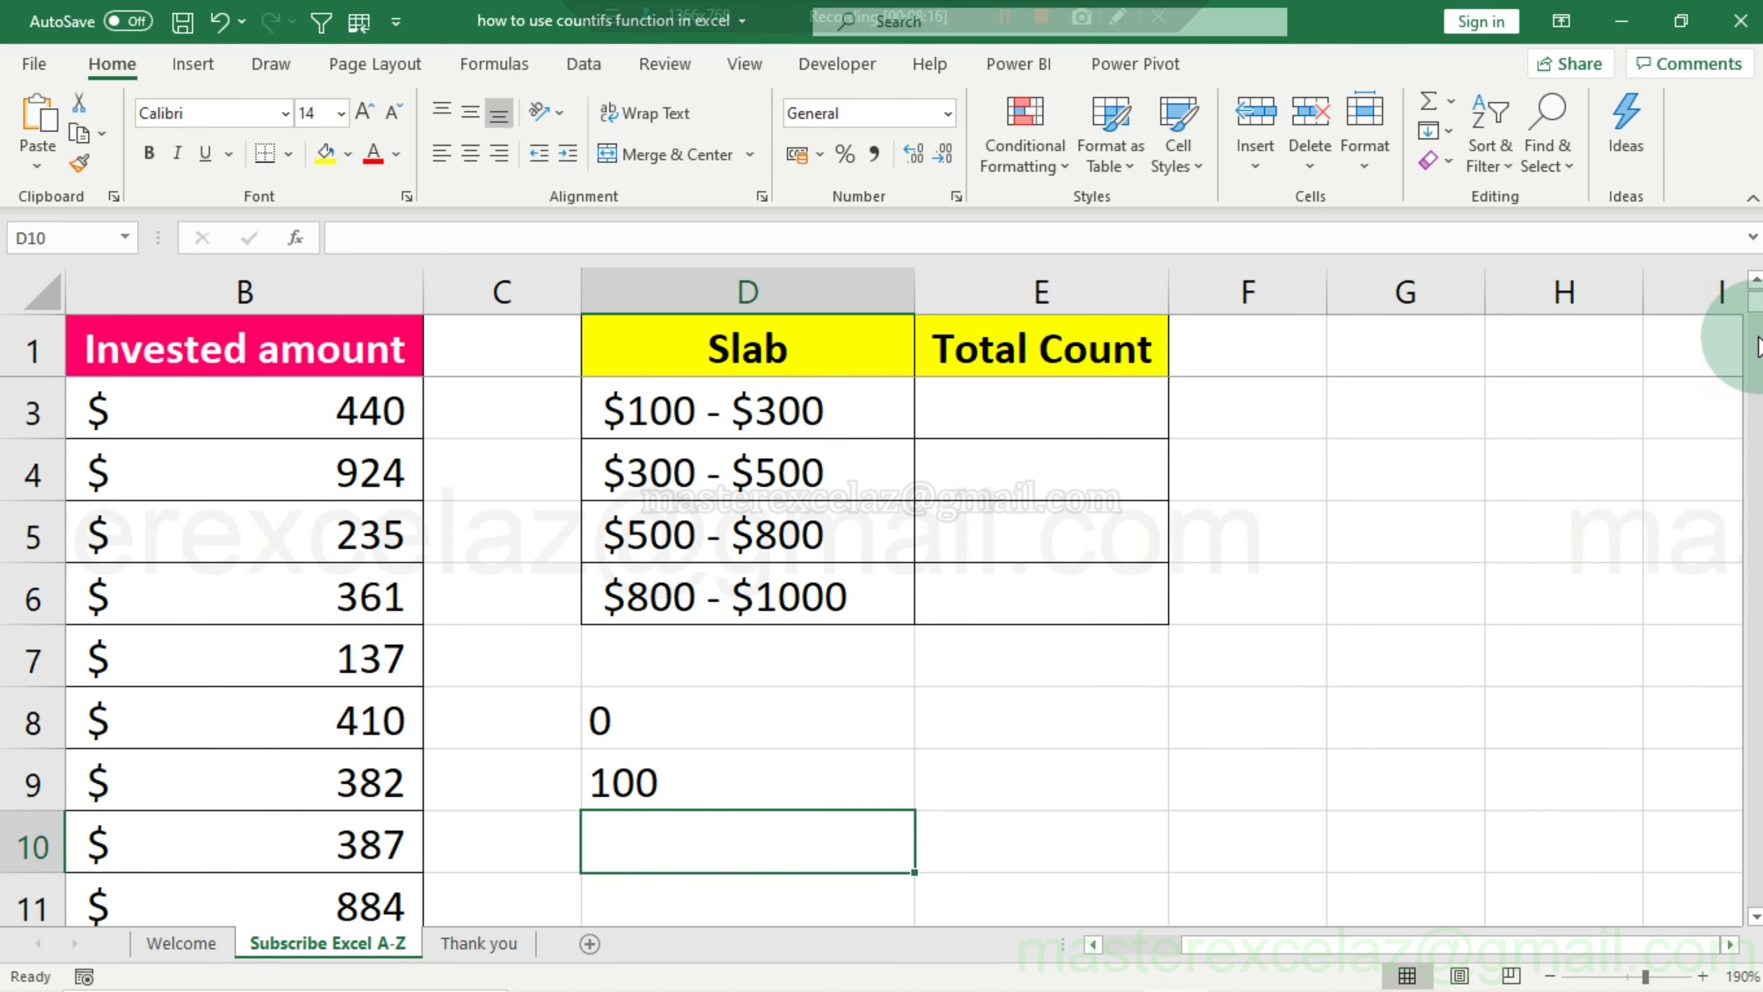
left_click(1755, 279)
left_click(1092, 406)
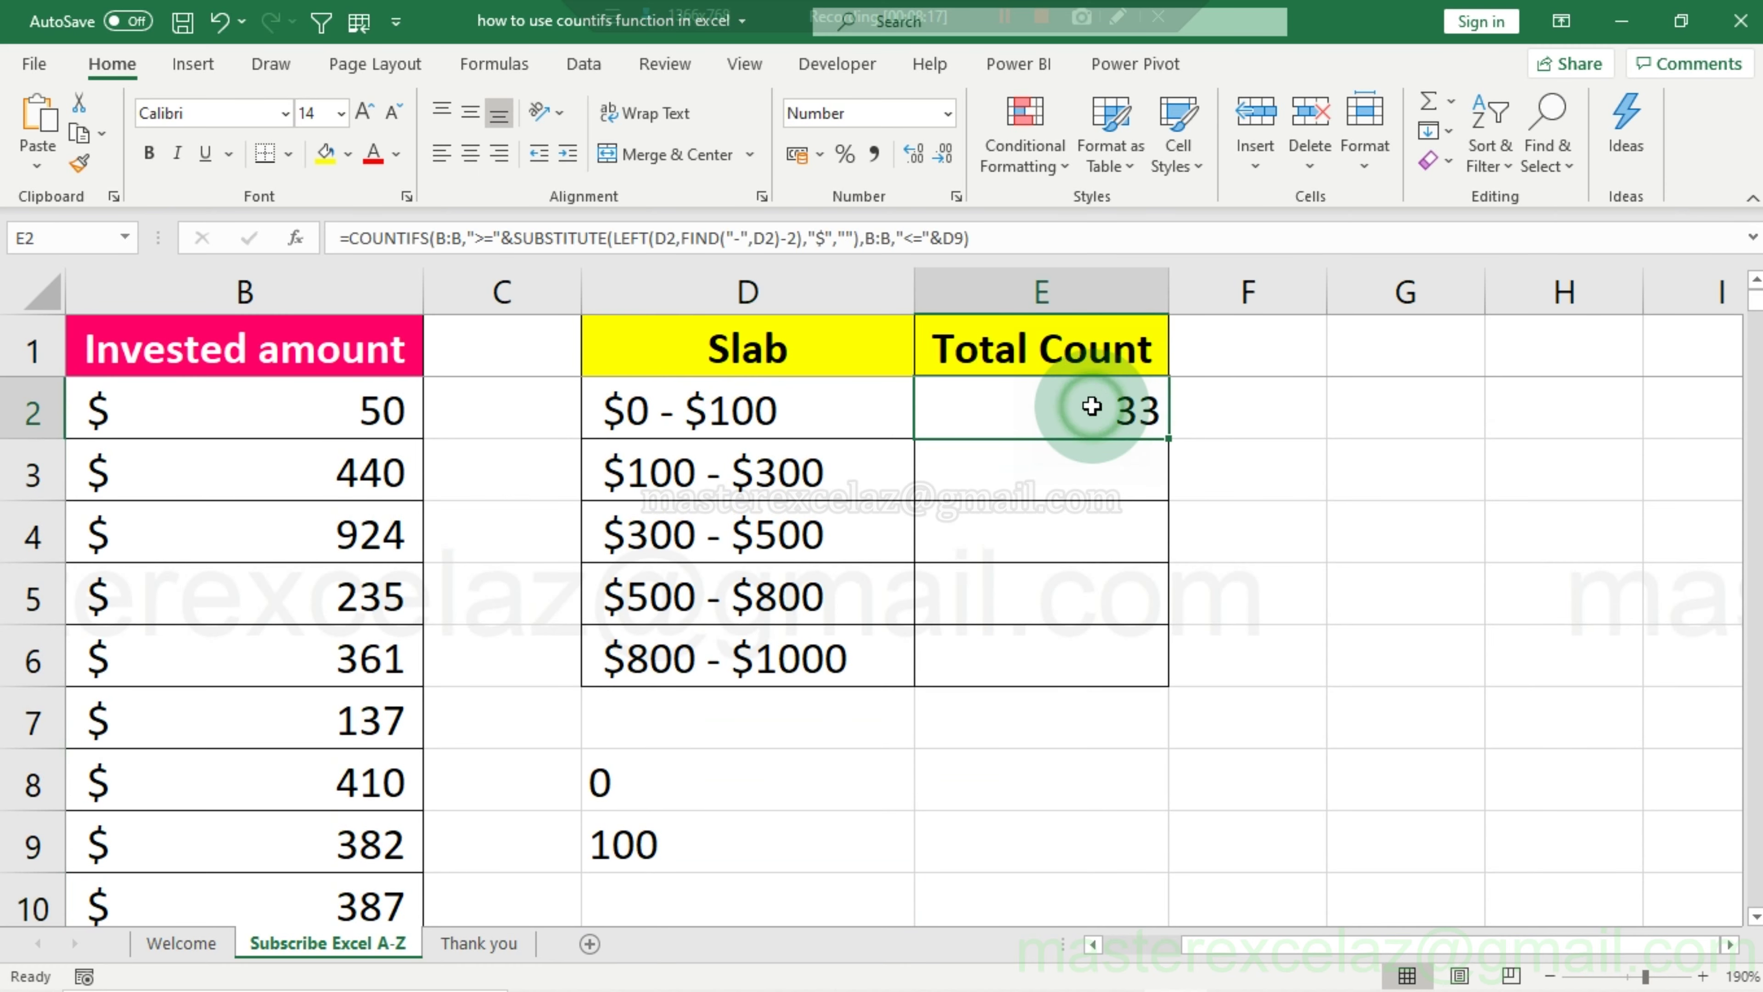
double_click(1091, 406)
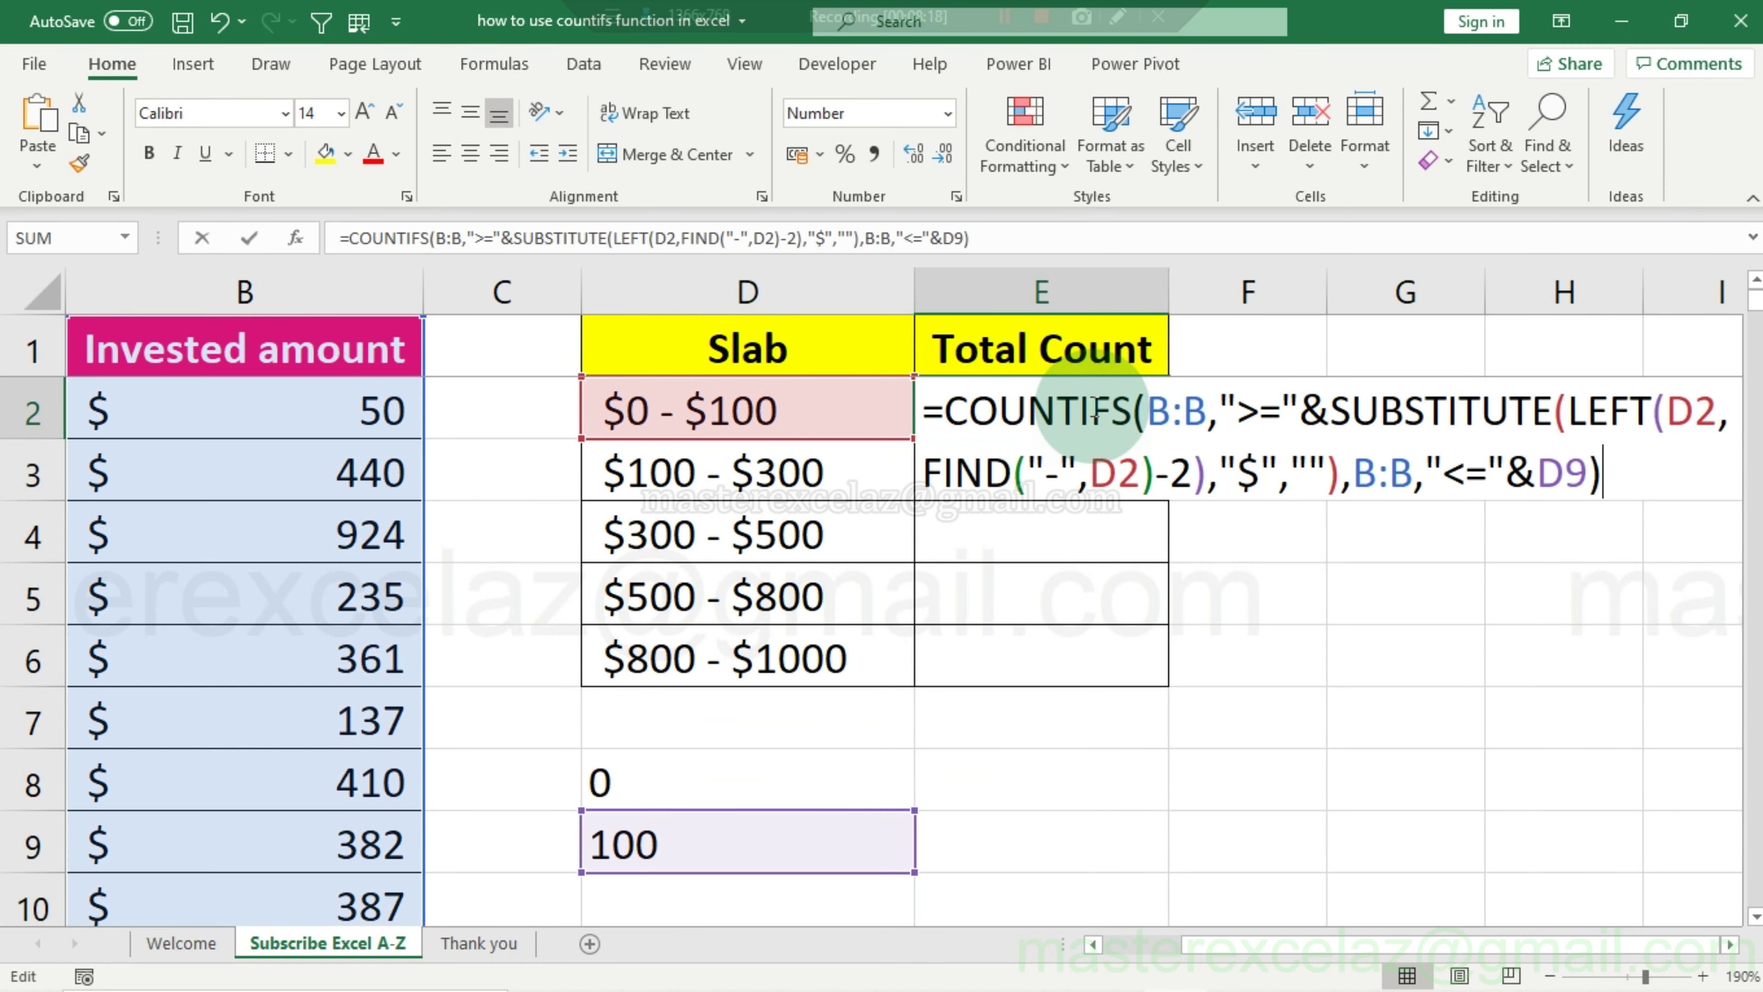
Swap D9 in E2's formula for the MID expression and fill E2:E6 (33, 67, 70, 125, 70).
left_click(1549, 471)
key("shift+Right")
key("shift+Right")
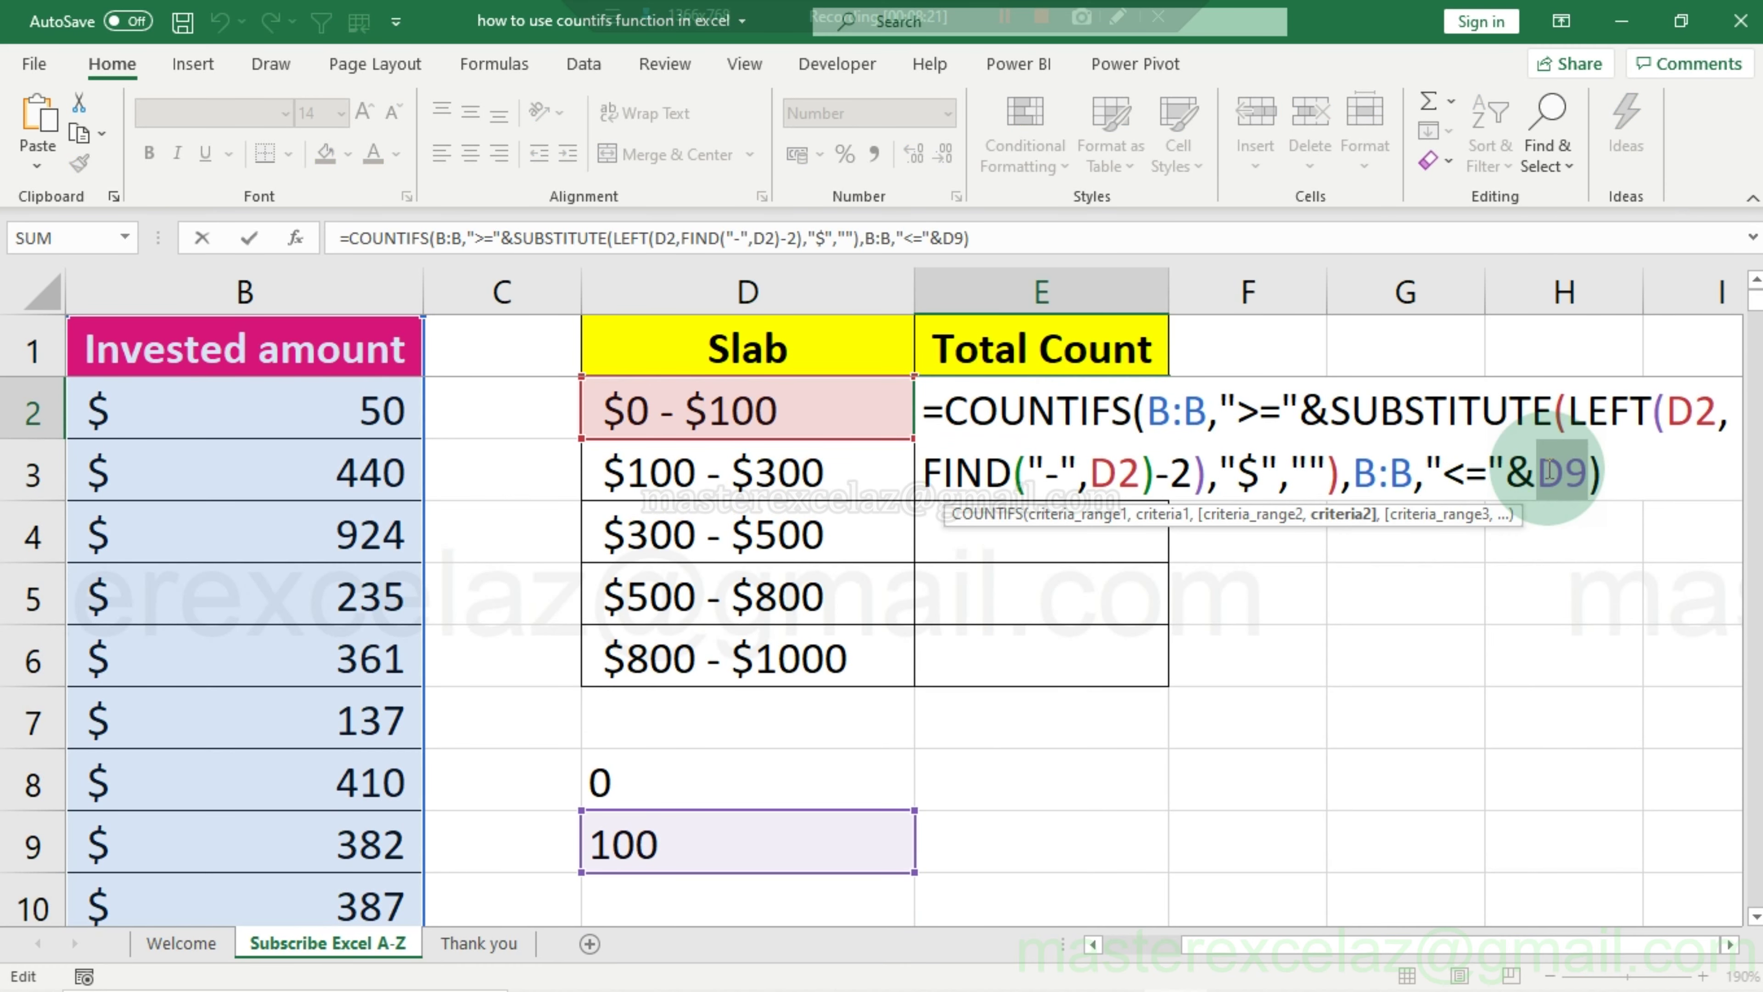
key("ctrl+v")
key("Return")
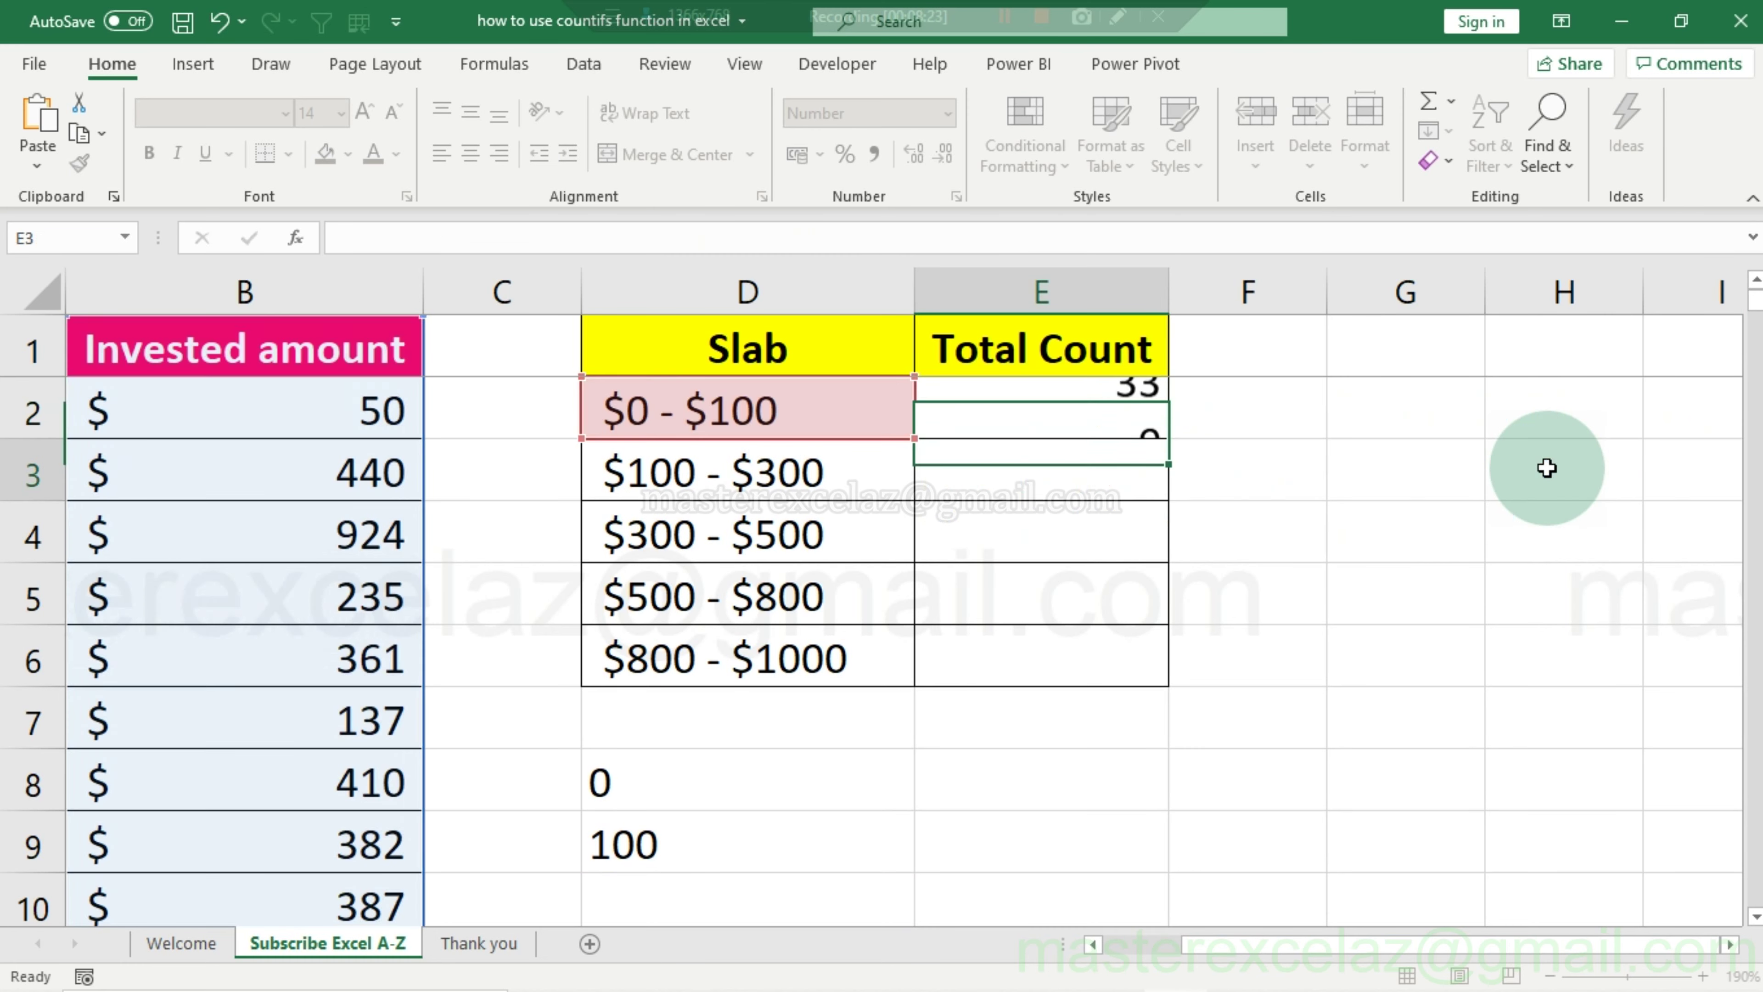
left_click(1148, 414)
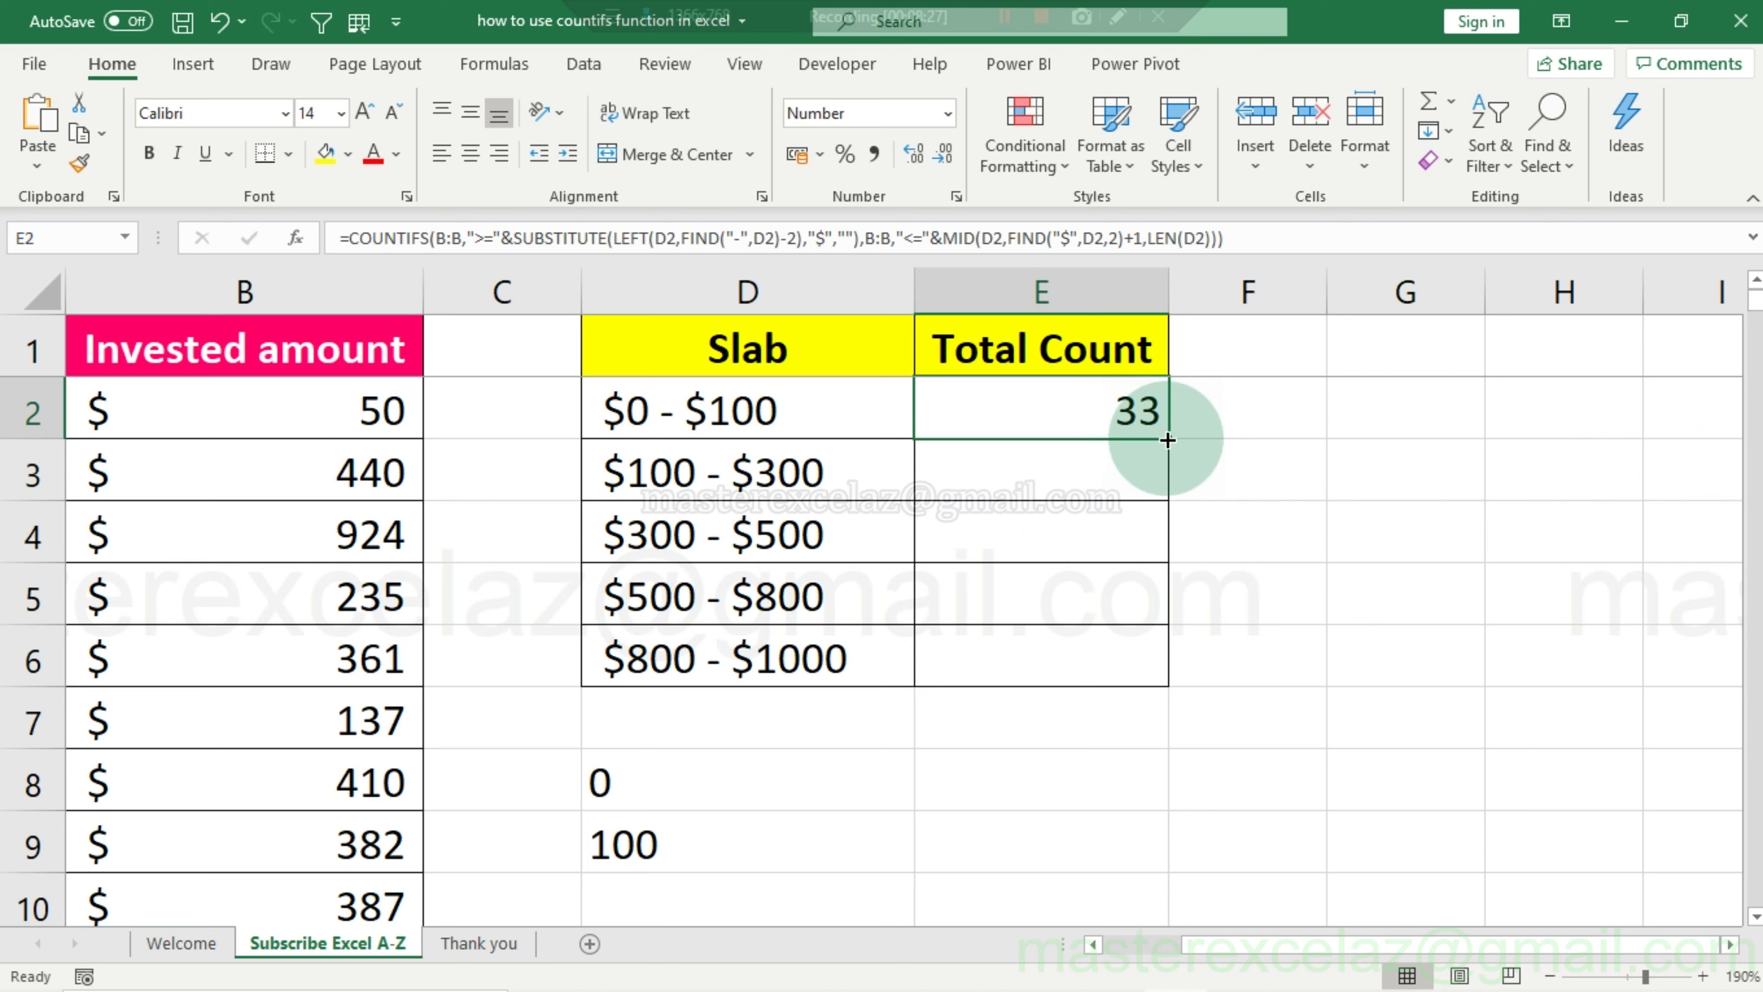
left_click_drag(1160, 429, 1165, 675)
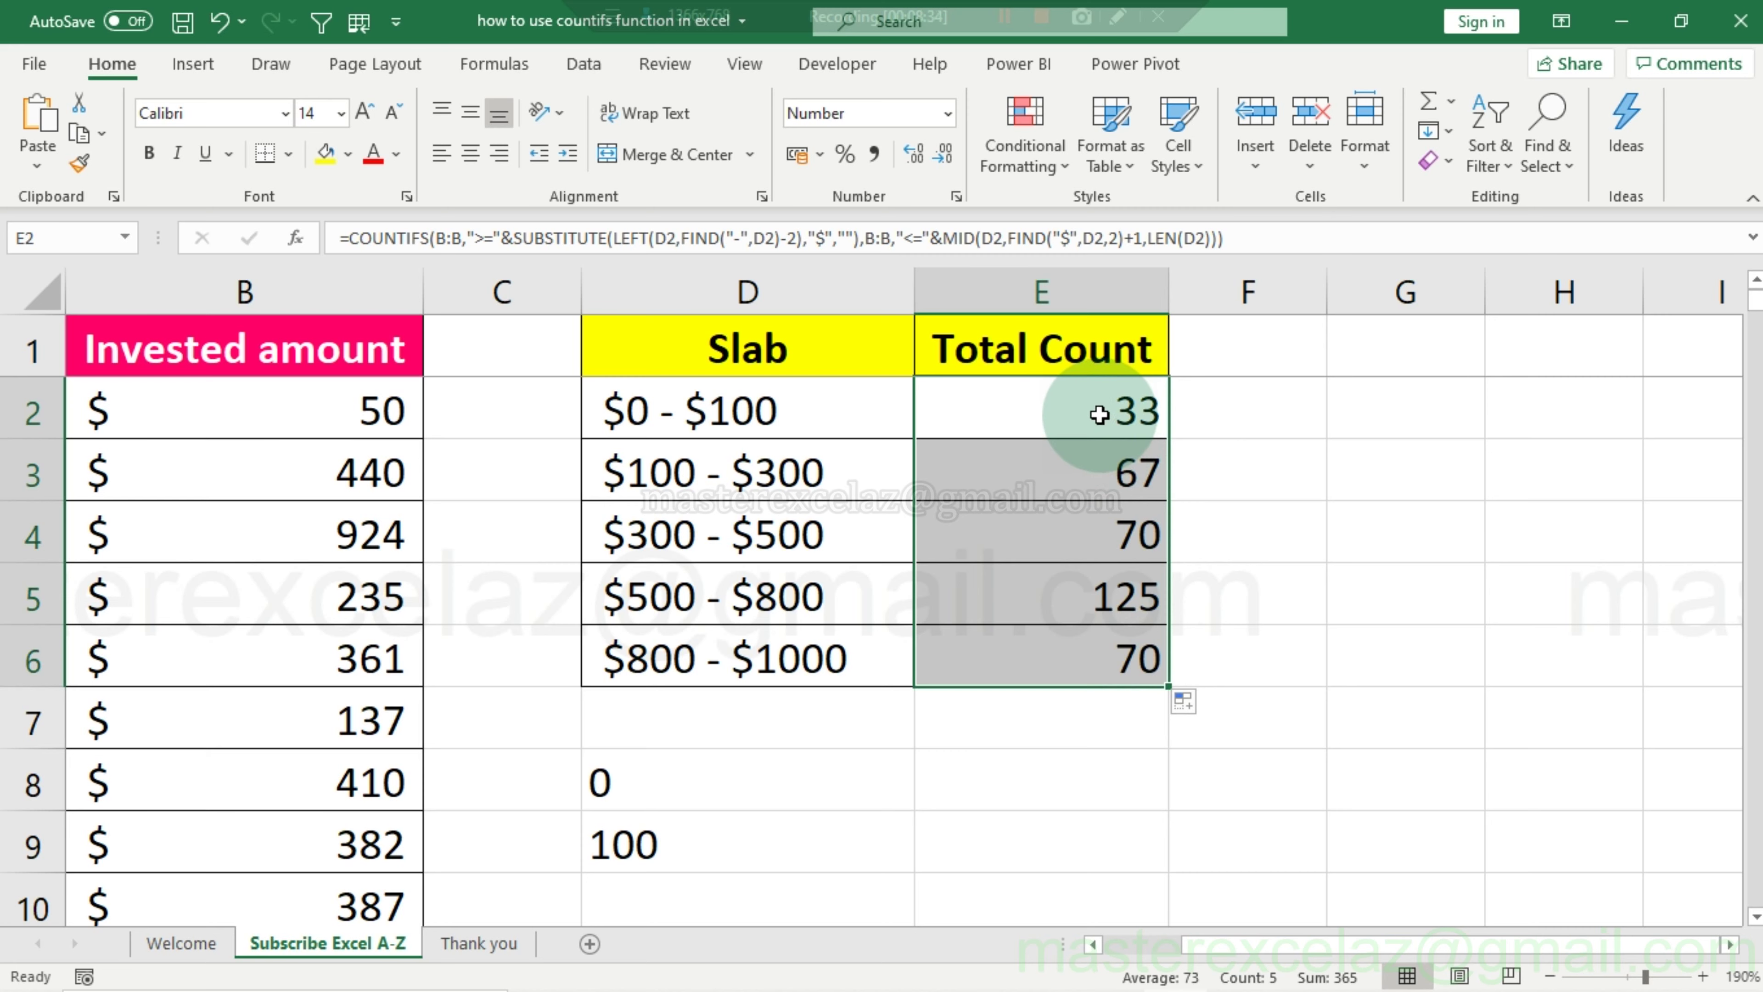
Review the Total Count formulas in E2 through E6, each referencing its own slab row.
left_click(1098, 415)
double_click(1109, 423)
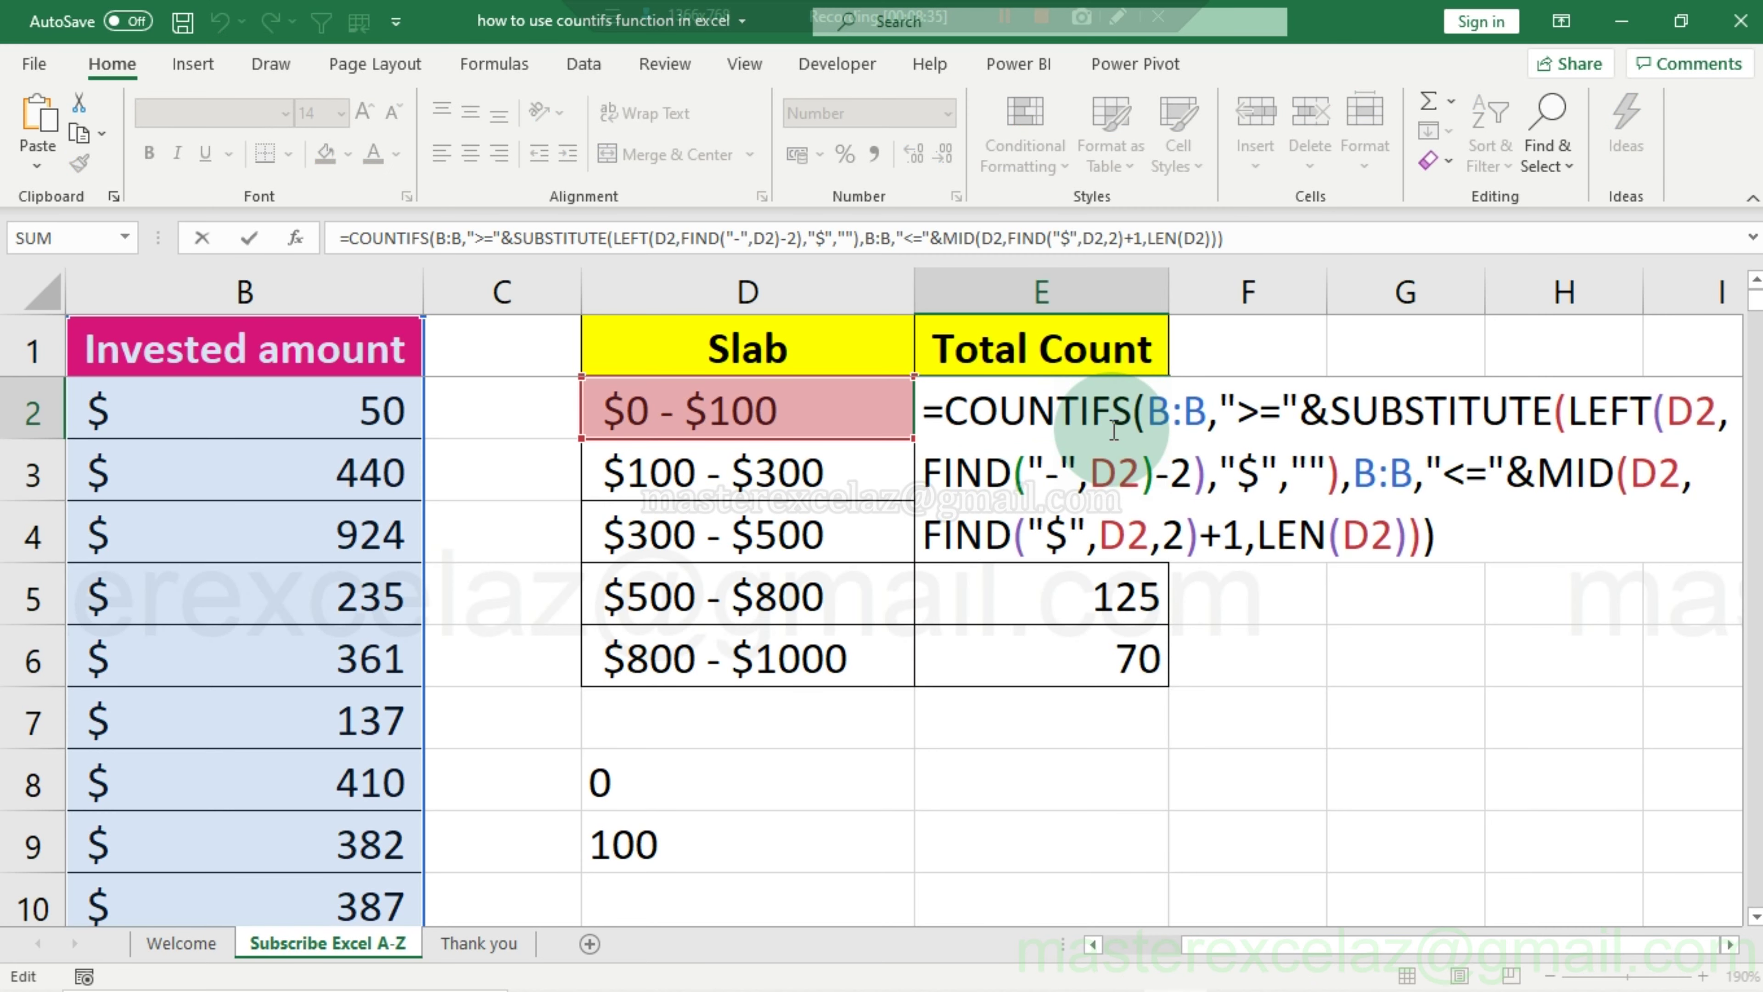
key("Return")
key("F2")
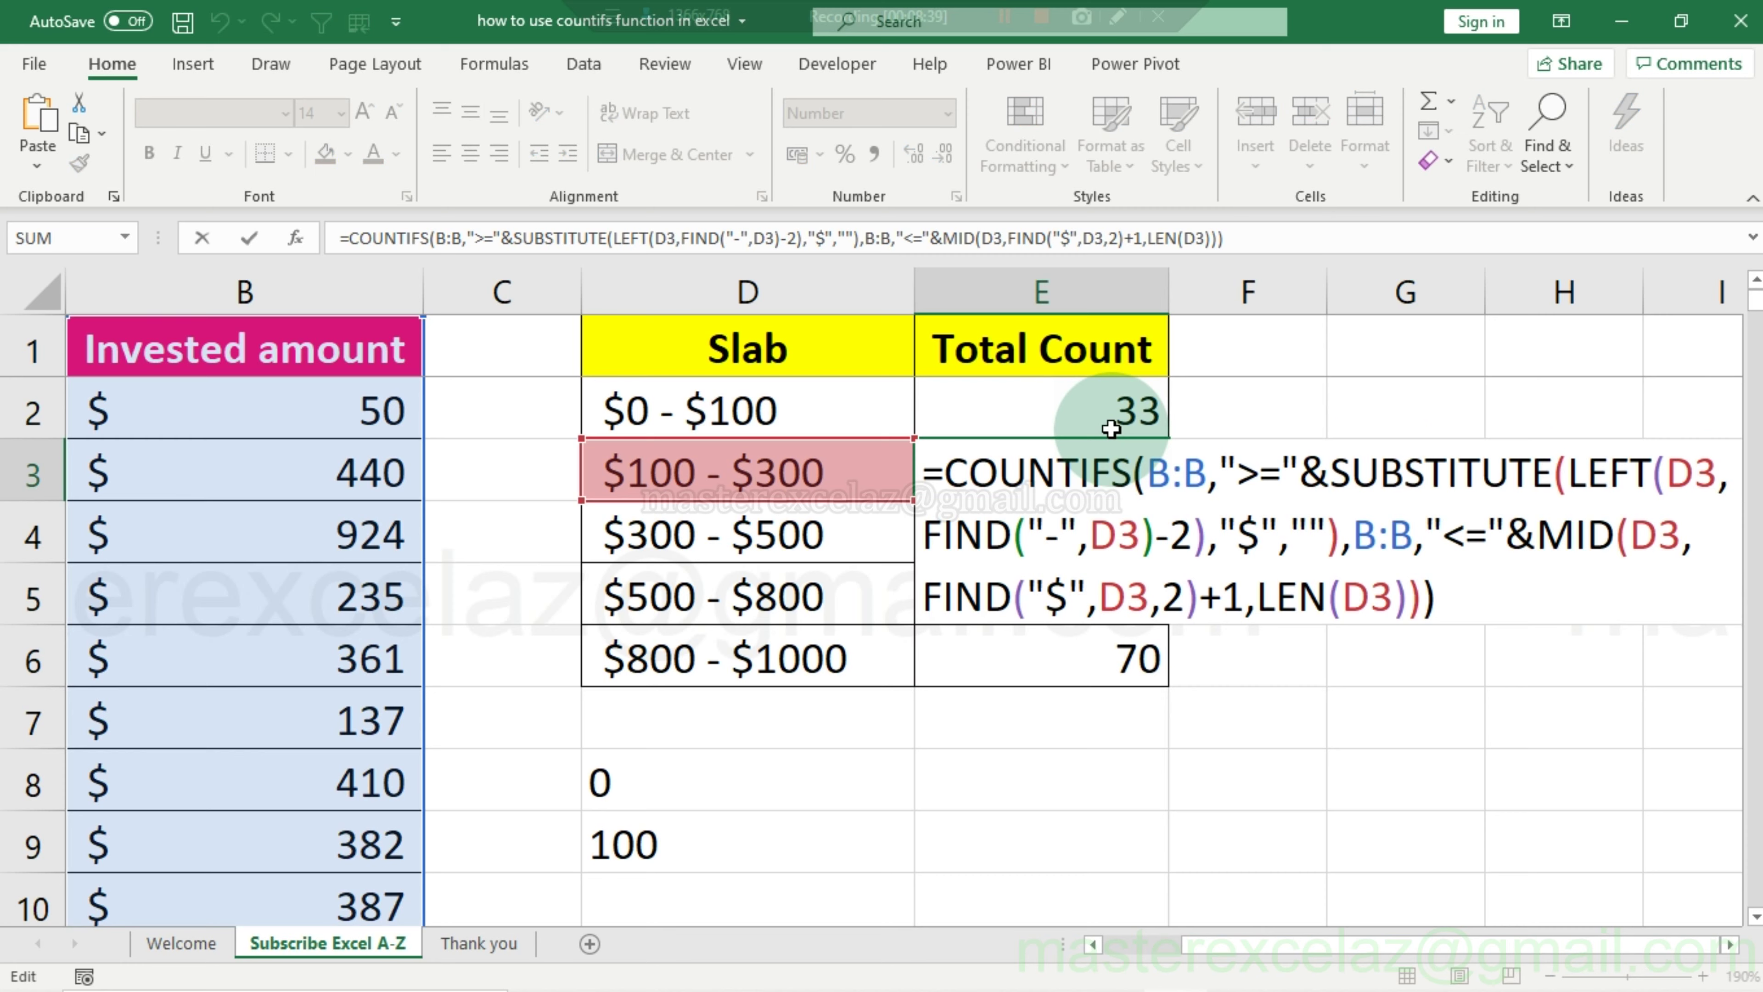
key("Return")
key("F2")
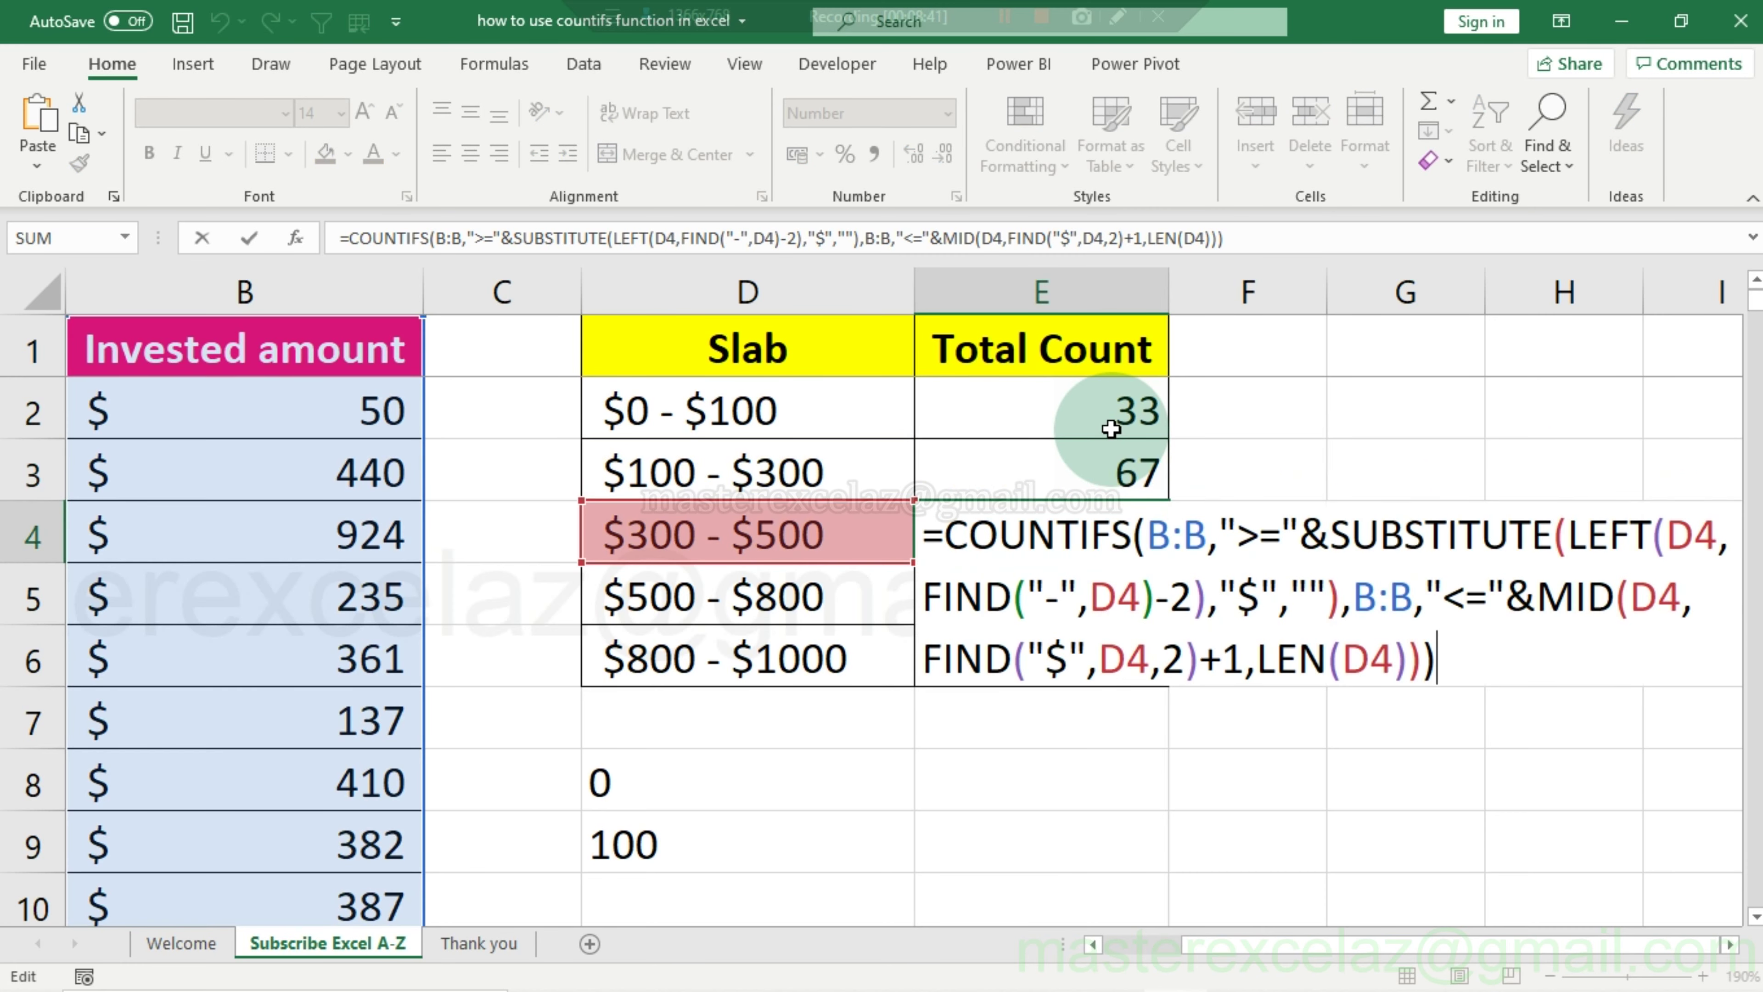
key("Return")
key("F2")
key("Return")
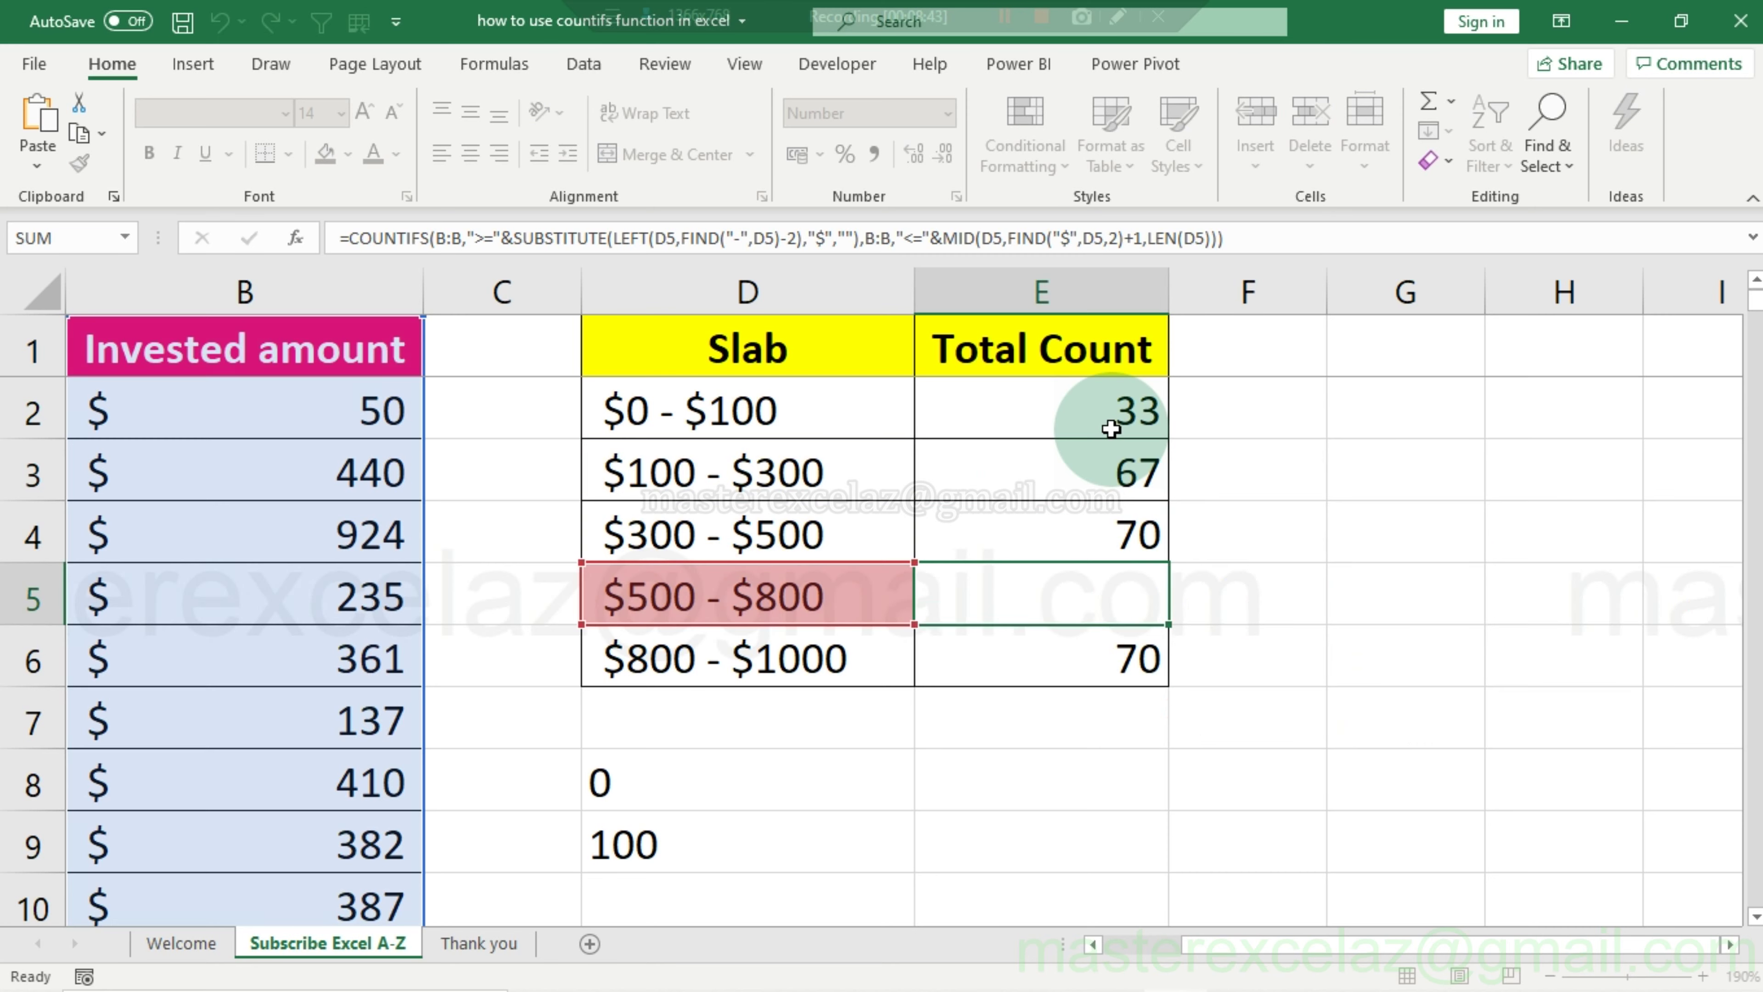
key("F2")
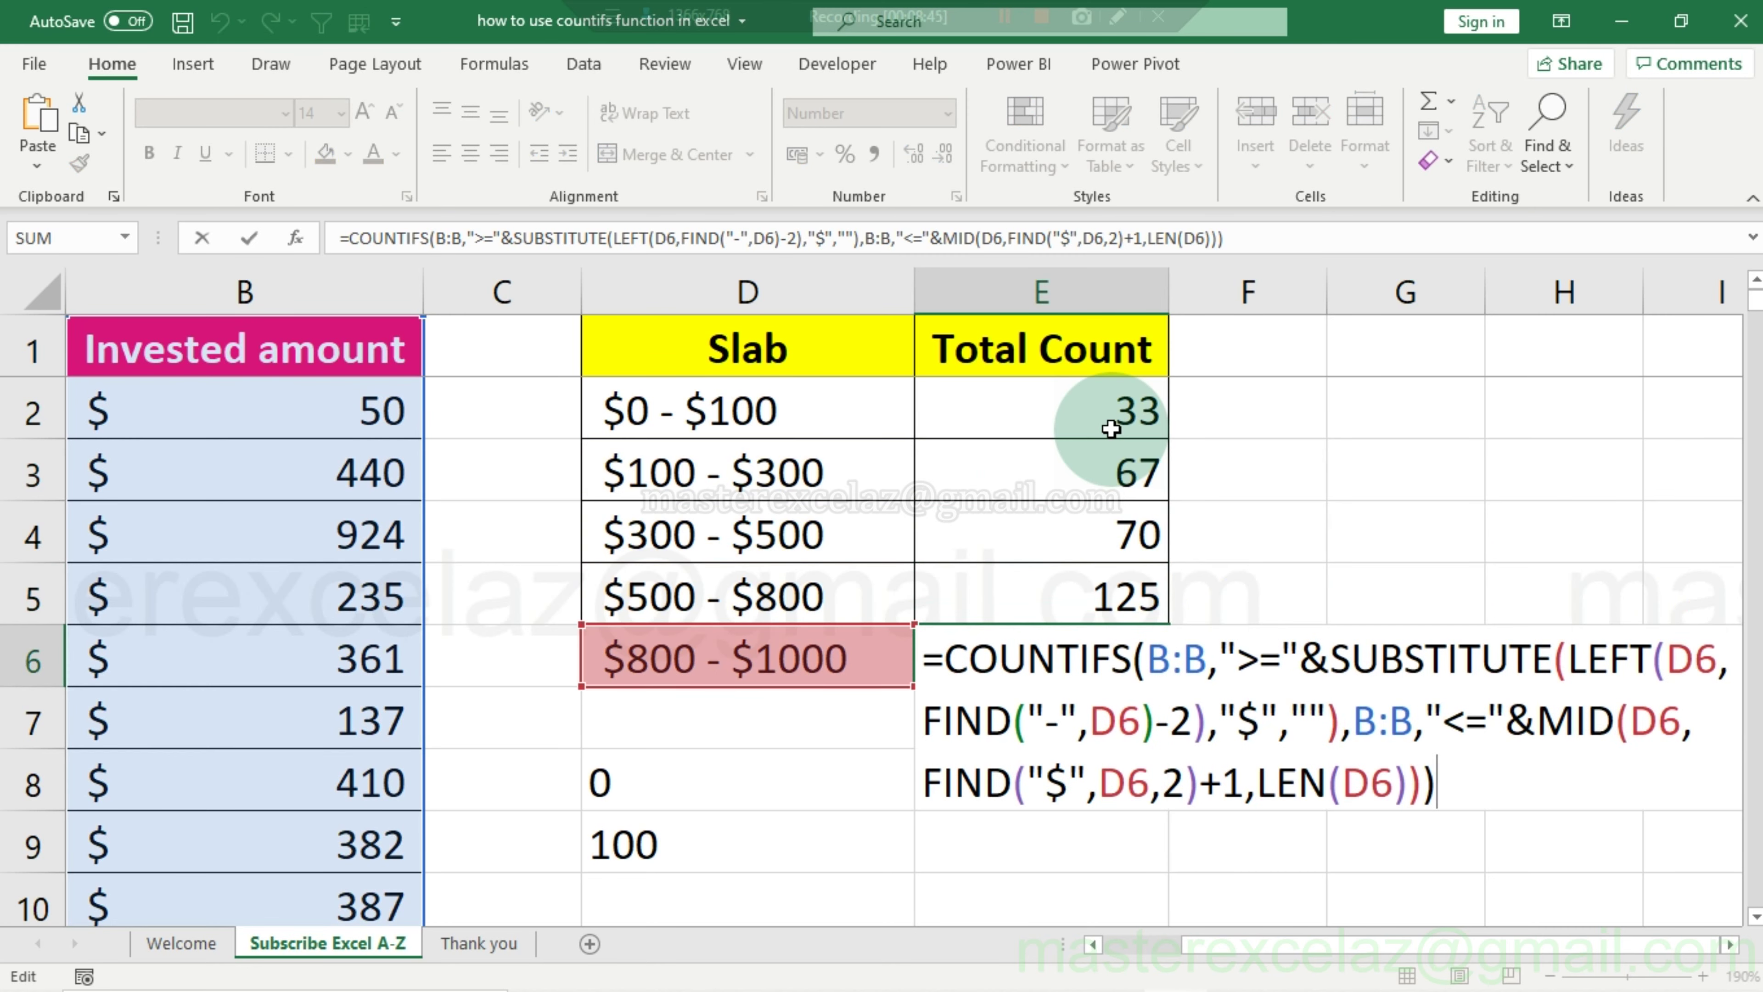
Select the MID(D6,FIND("$",D6,2)+1,LEN(D6)) part of E6's formula.
key("Up")
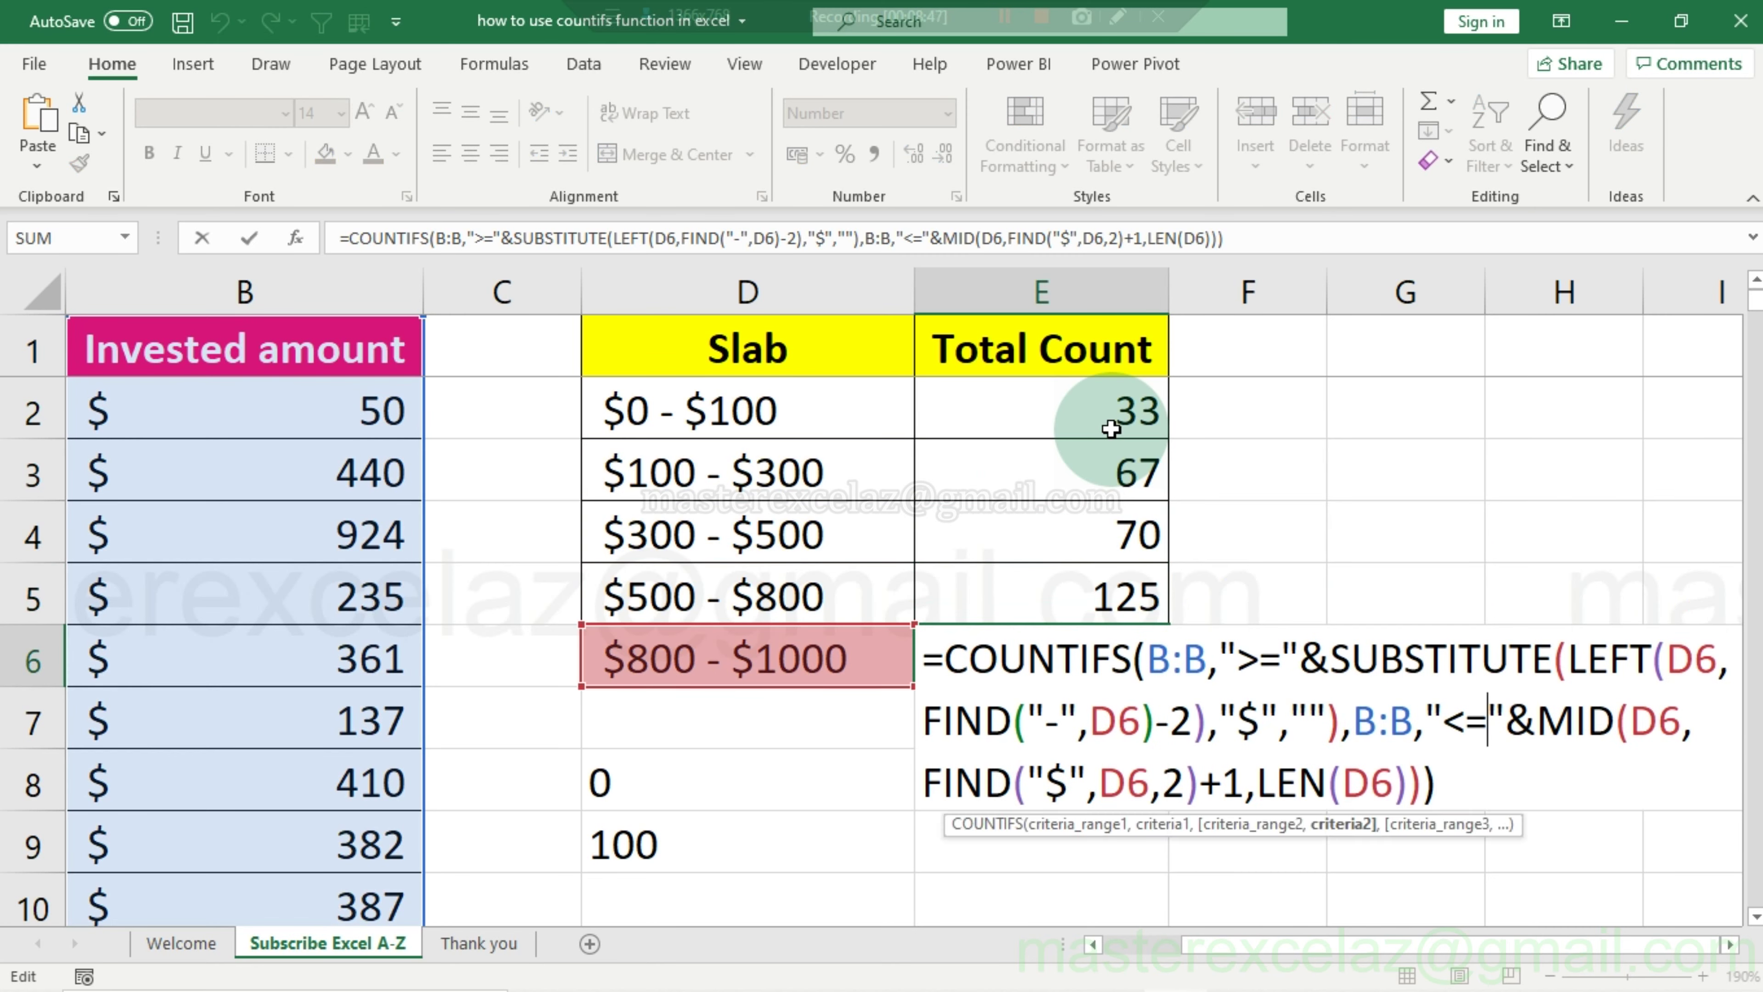
key("shift+End")
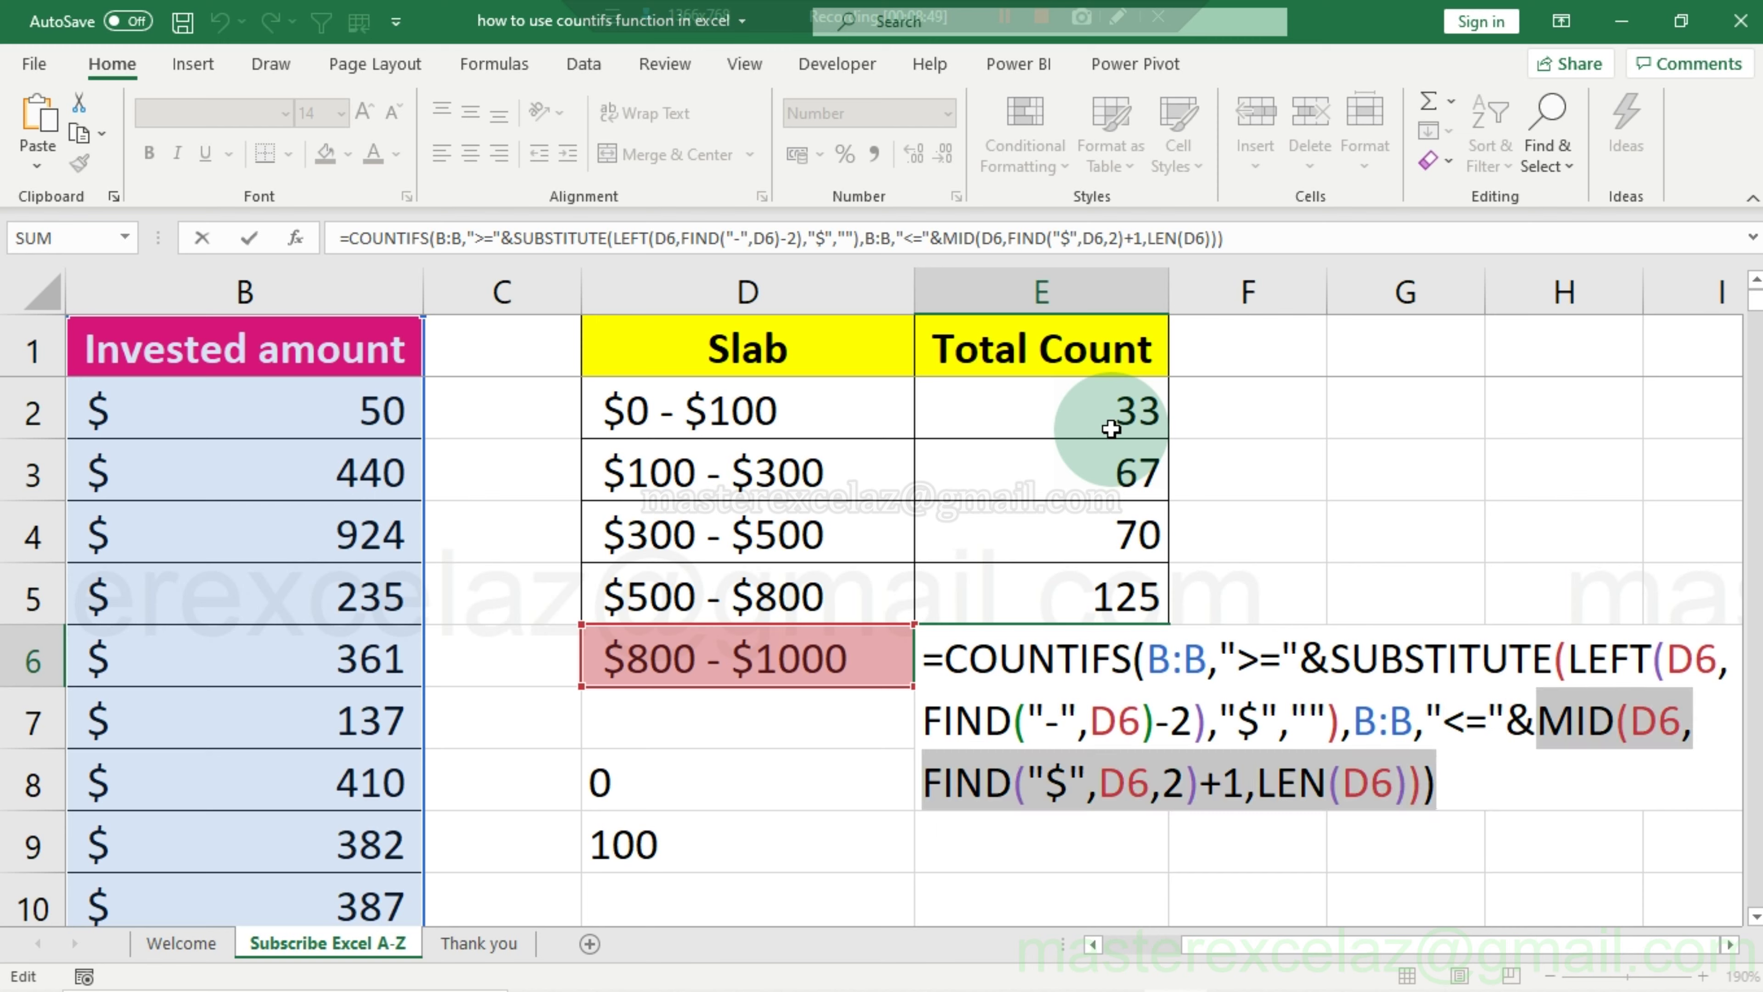
key("shift+Left")
key("shift+Left")
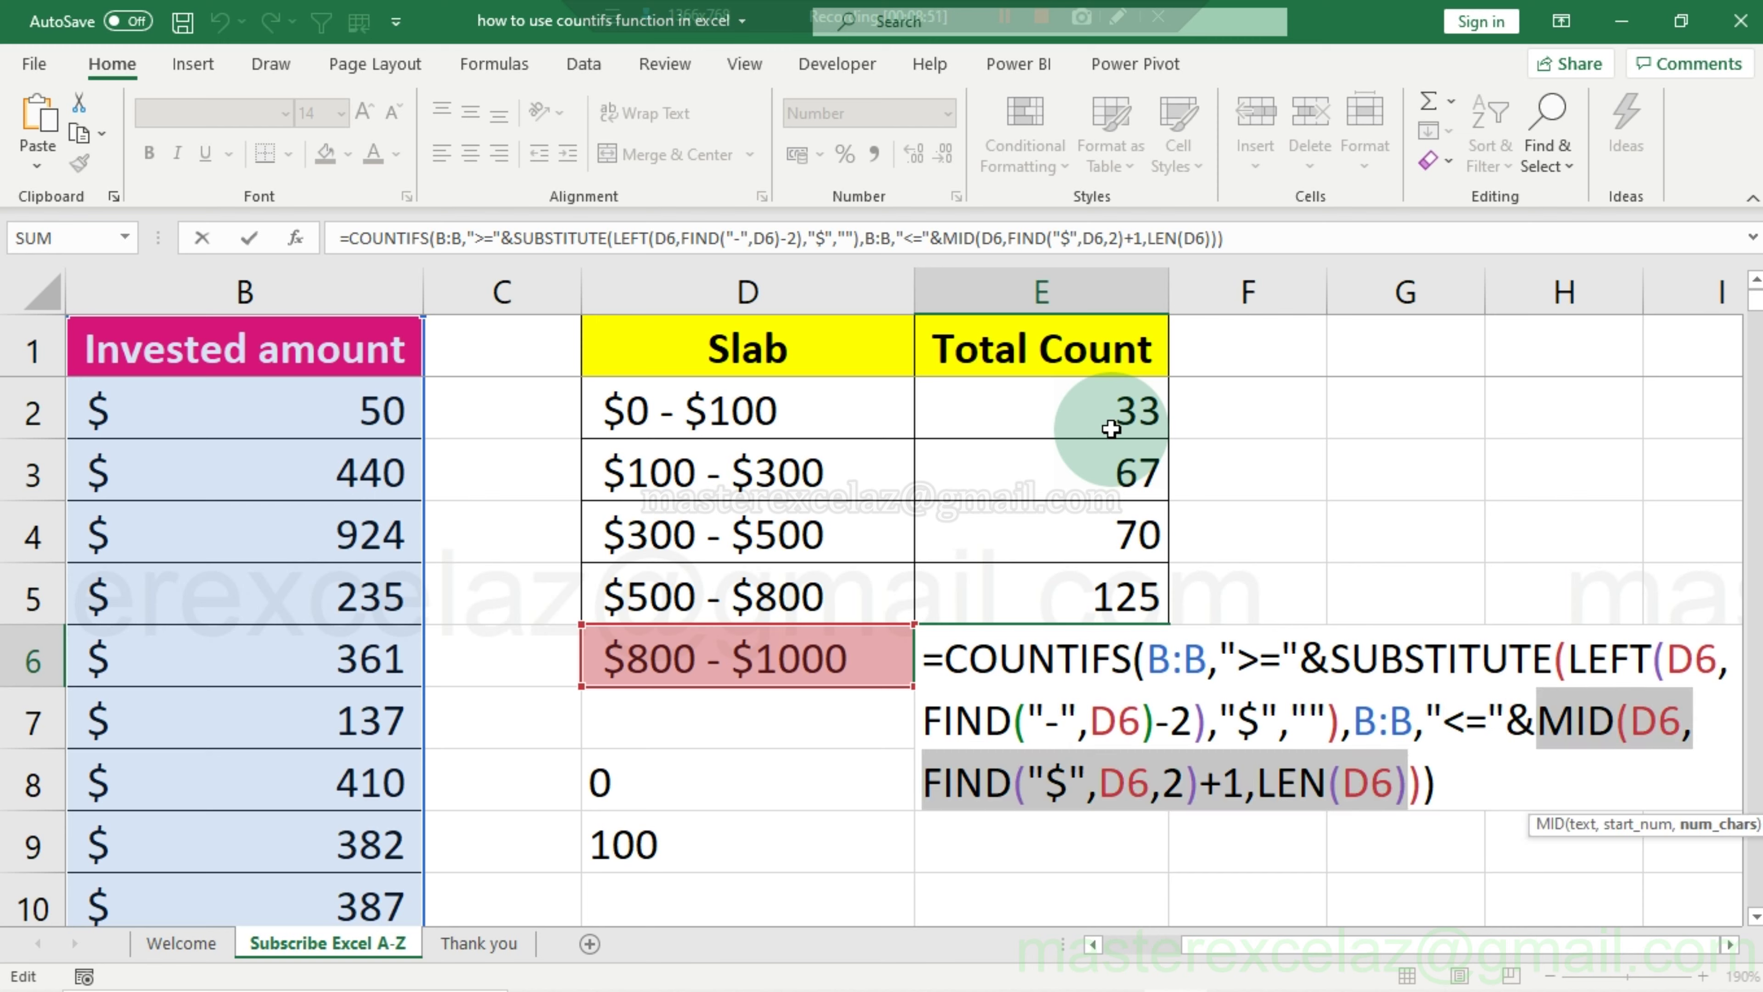
key("shift+Right")
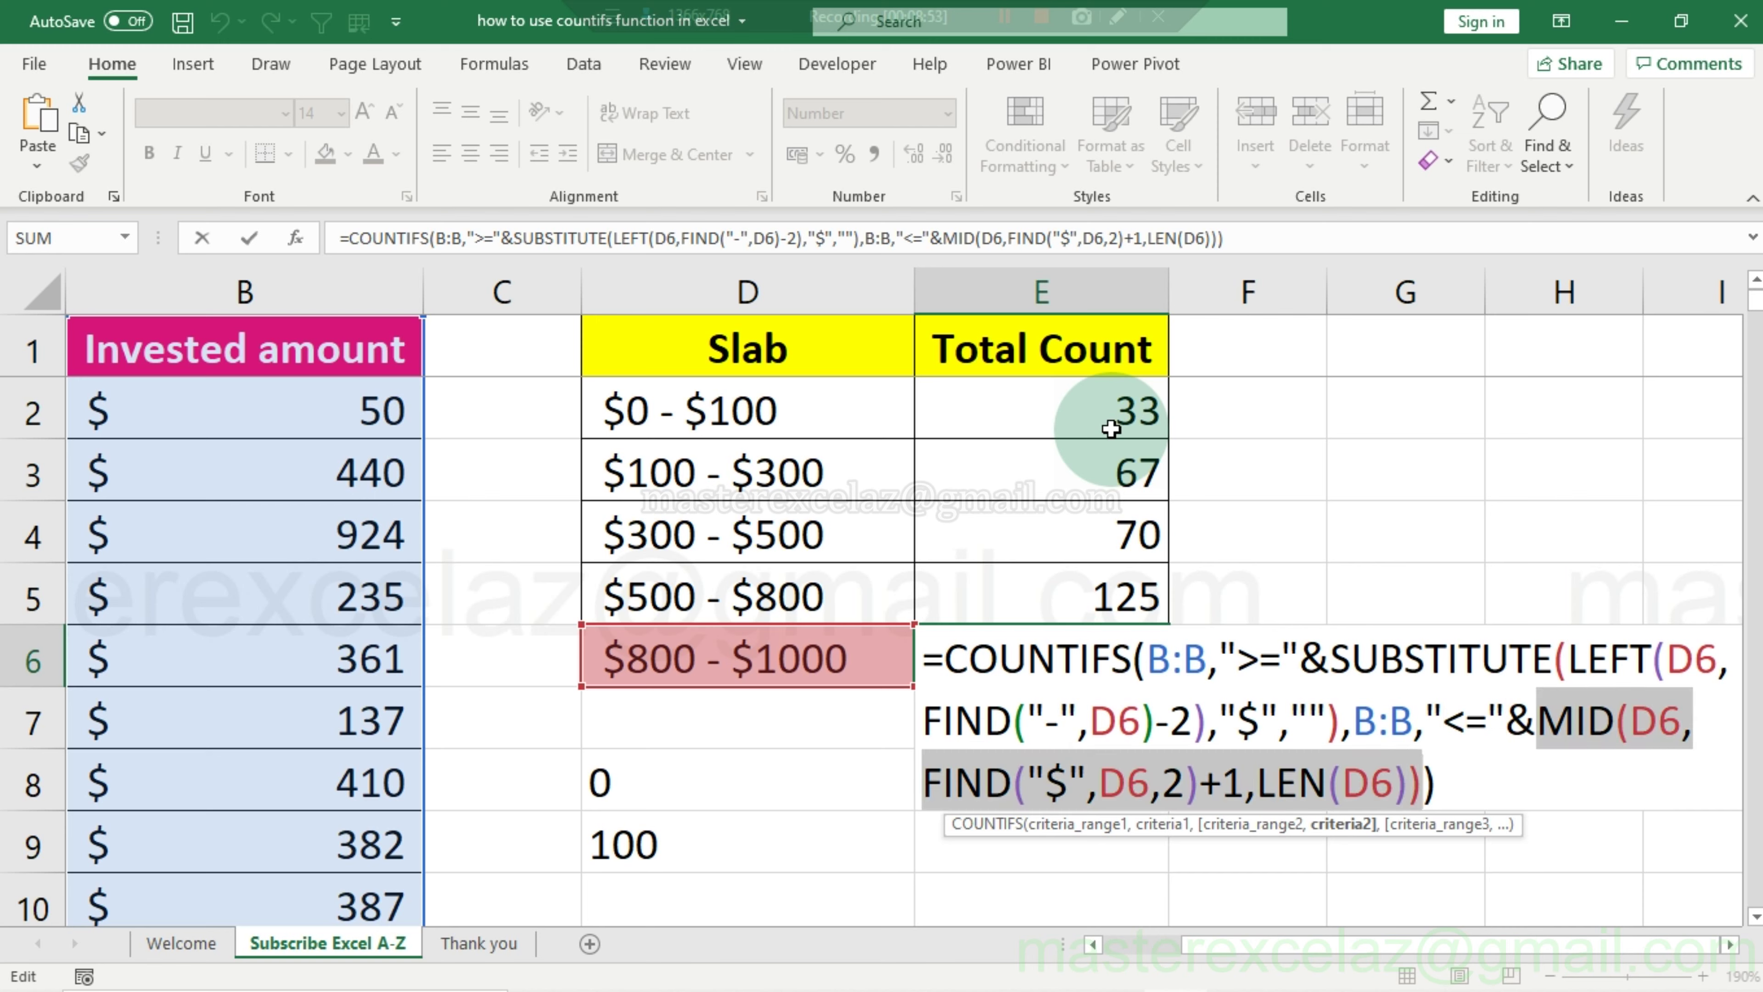
Evaluate E6's MID part to 1000 and SUBSTITUTE part to 800 with F9, then cancel the edit.
key("F9")
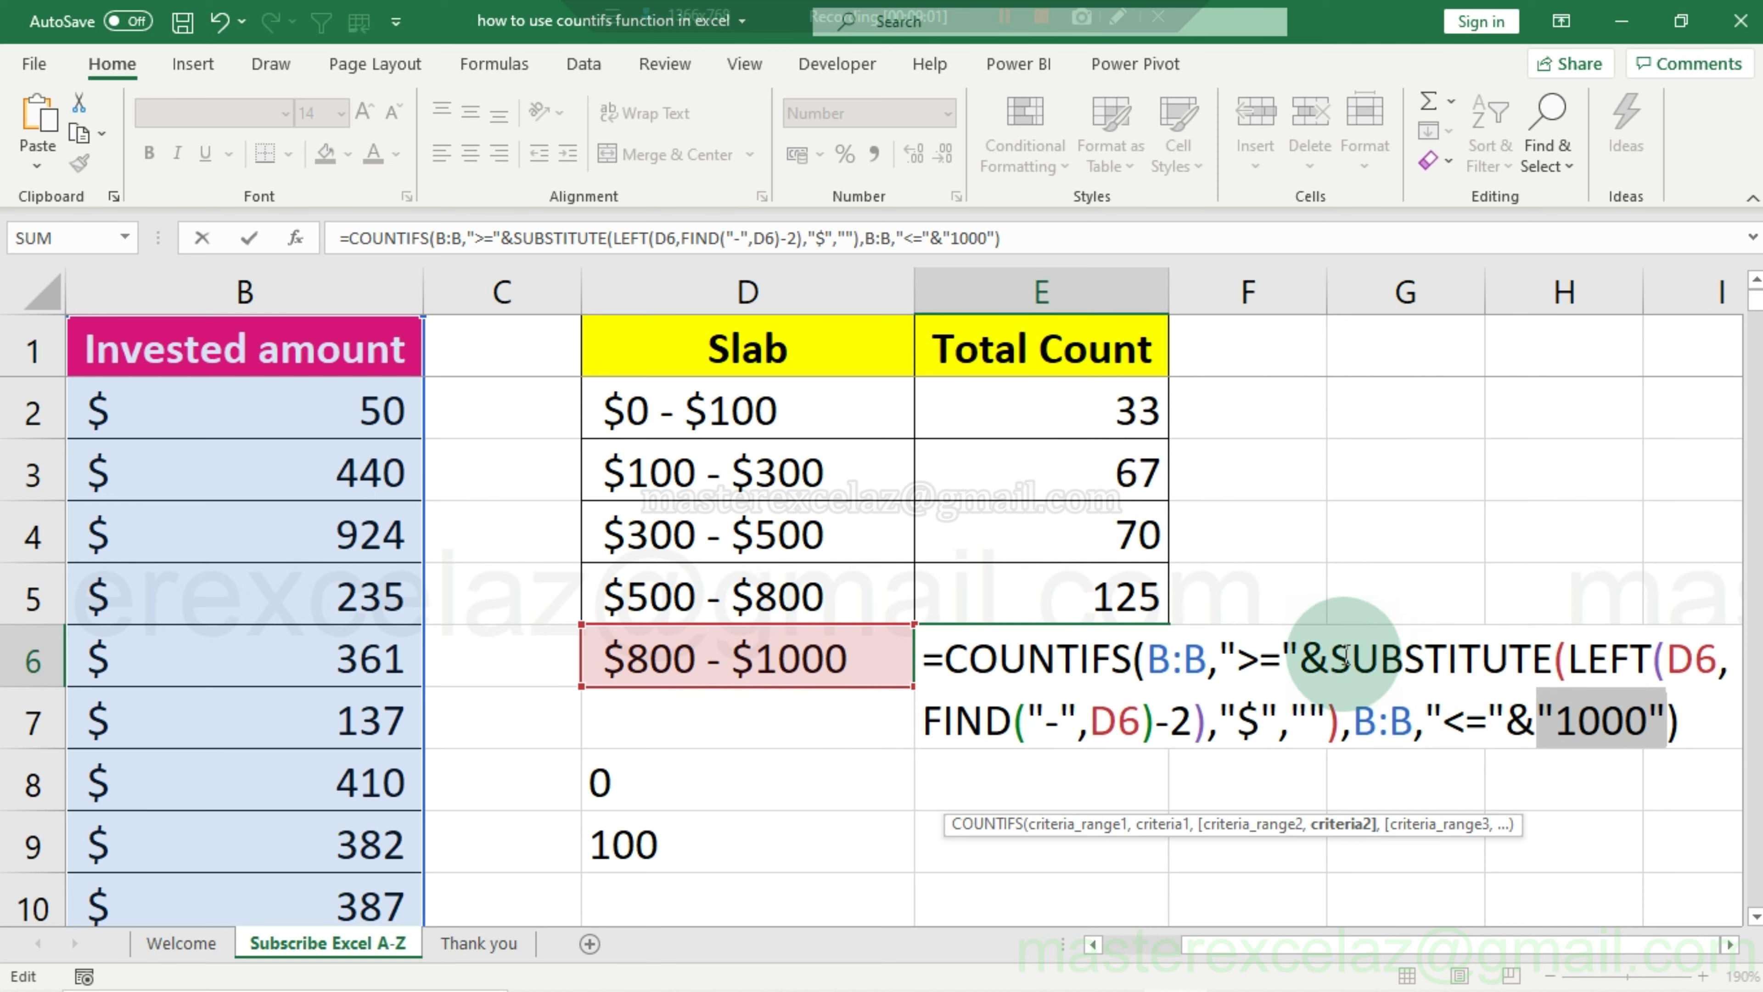
left_click(1330, 659)
key("shift+Right")
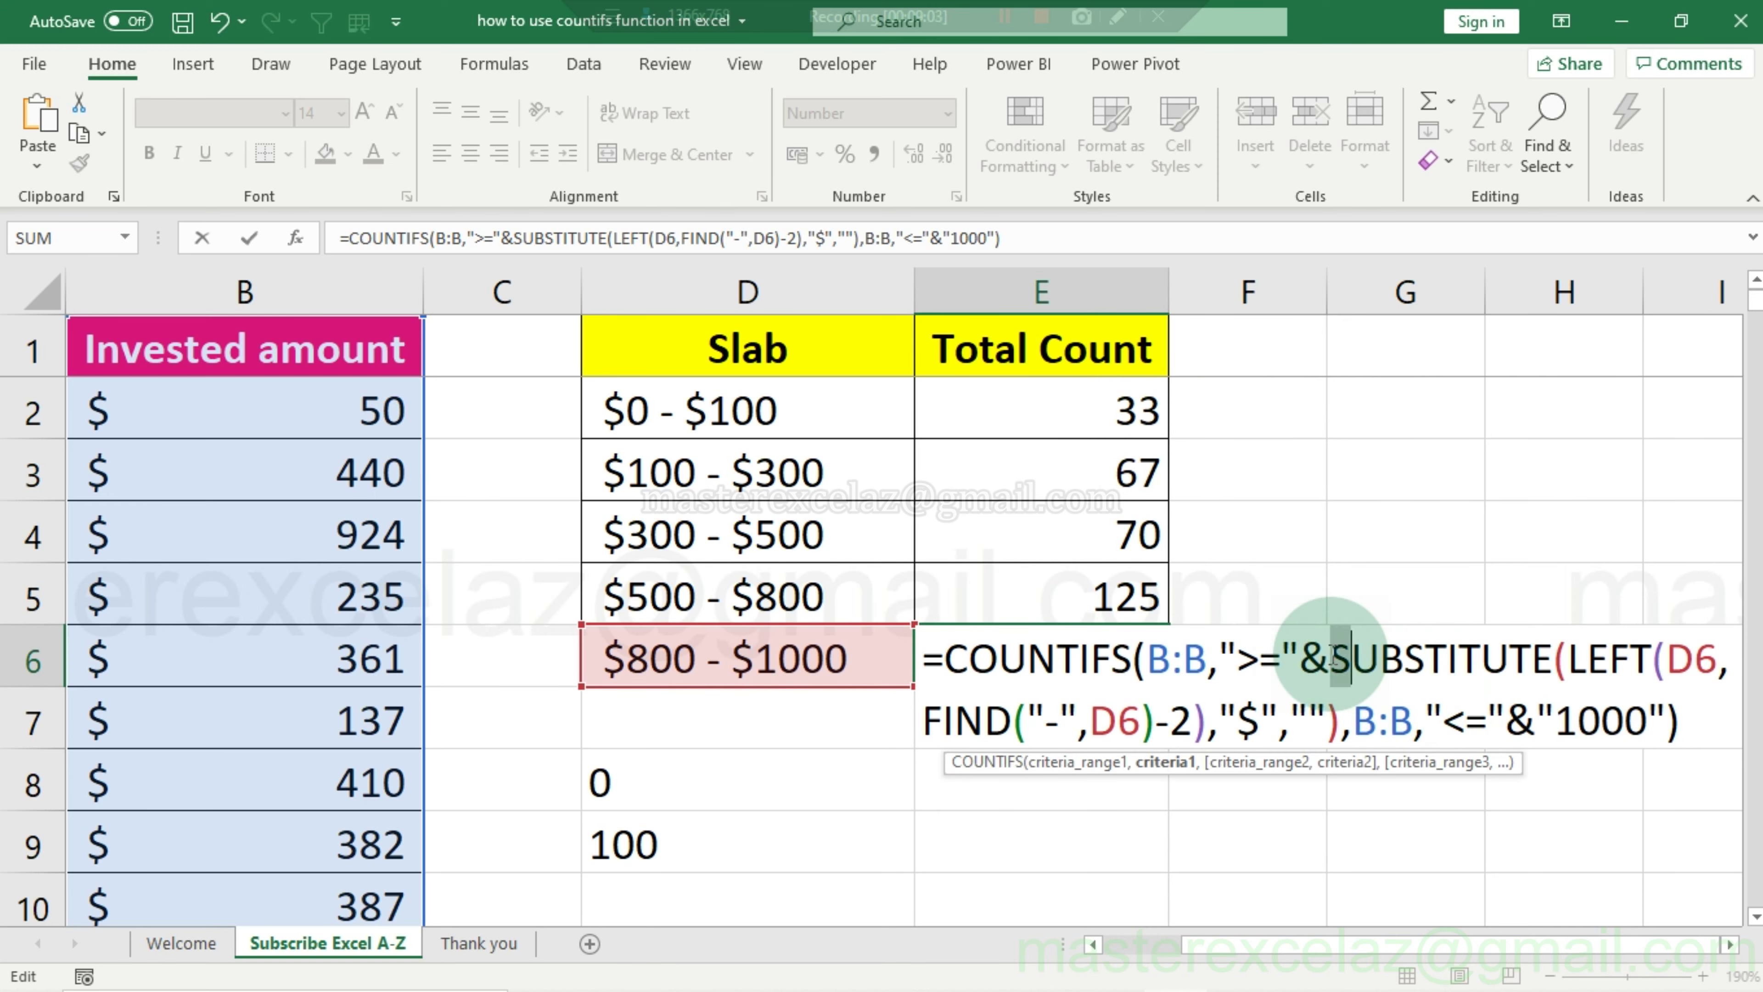
key("shift+Right")
key("shift+Right")
key("shift+Right")
key("shift+Right")
key("shift+Right")
key("shift+Right")
key("shift+Right")
key("shift+Right")
key("shift+Right")
key("shift+Right")
key("shift+Right")
key("shift+Right")
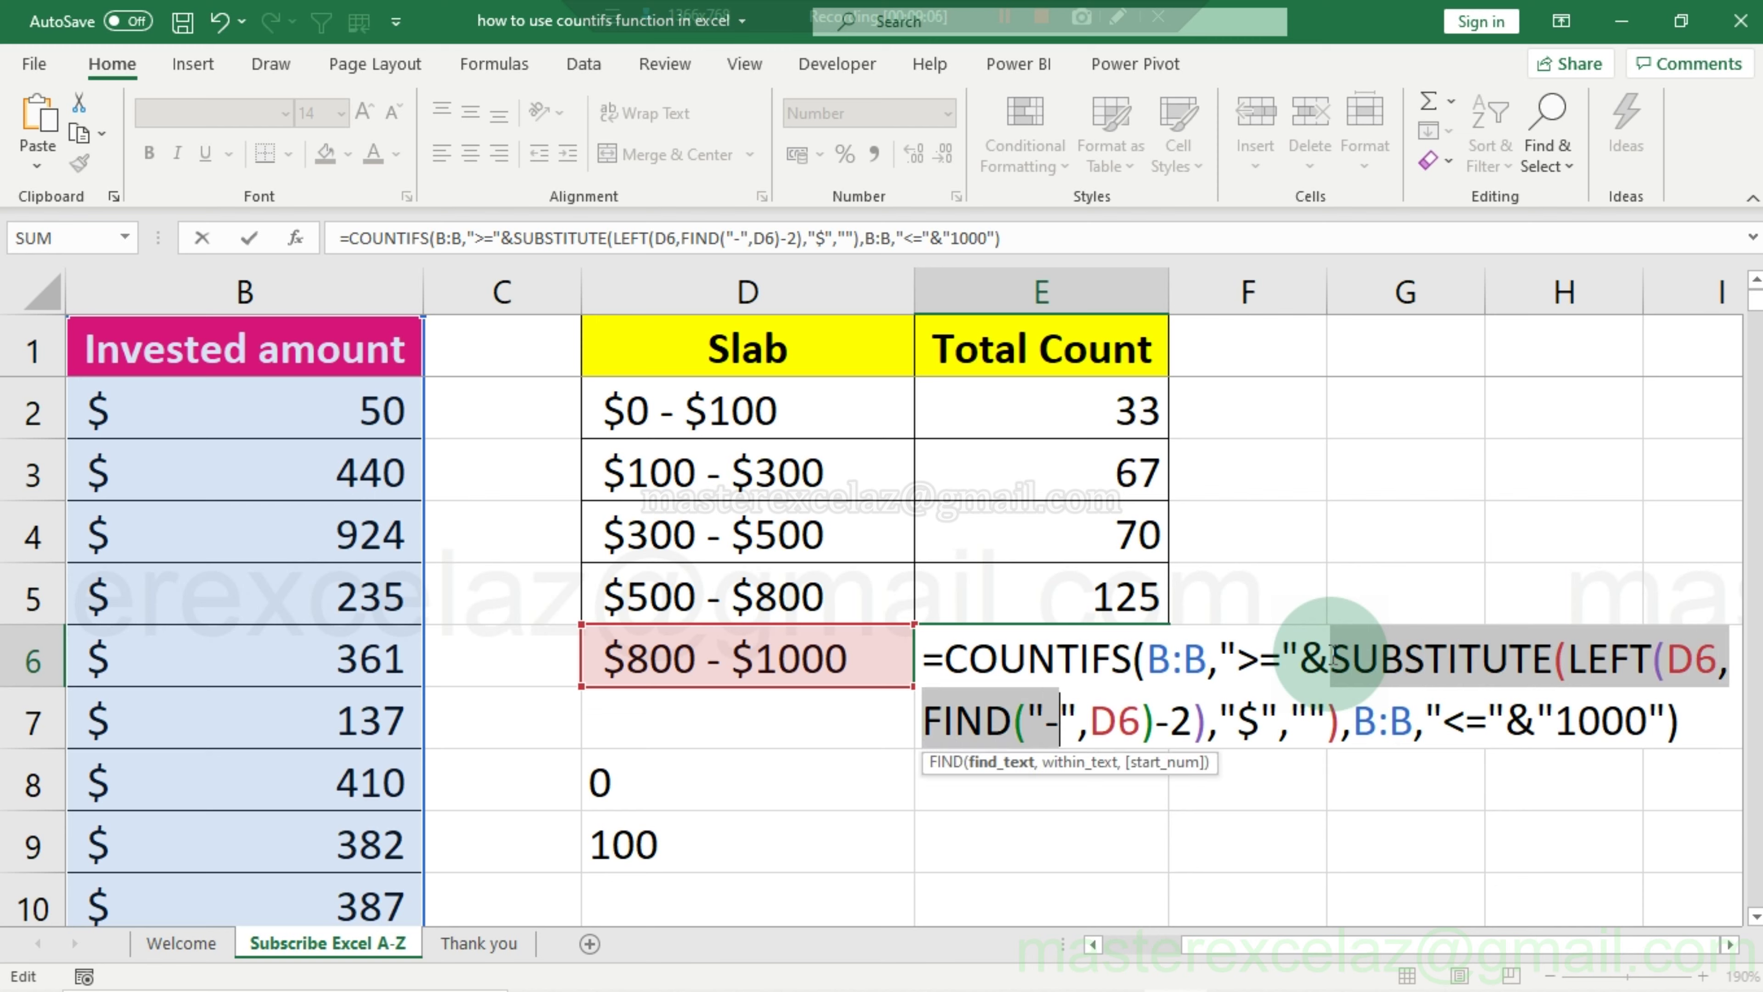
key("shift+Right")
key("shift+Right")
key("shift+Right")
key("shift+Right")
key("shift+Right")
key("shift+Right")
key("shift+Right")
key("shift+Right")
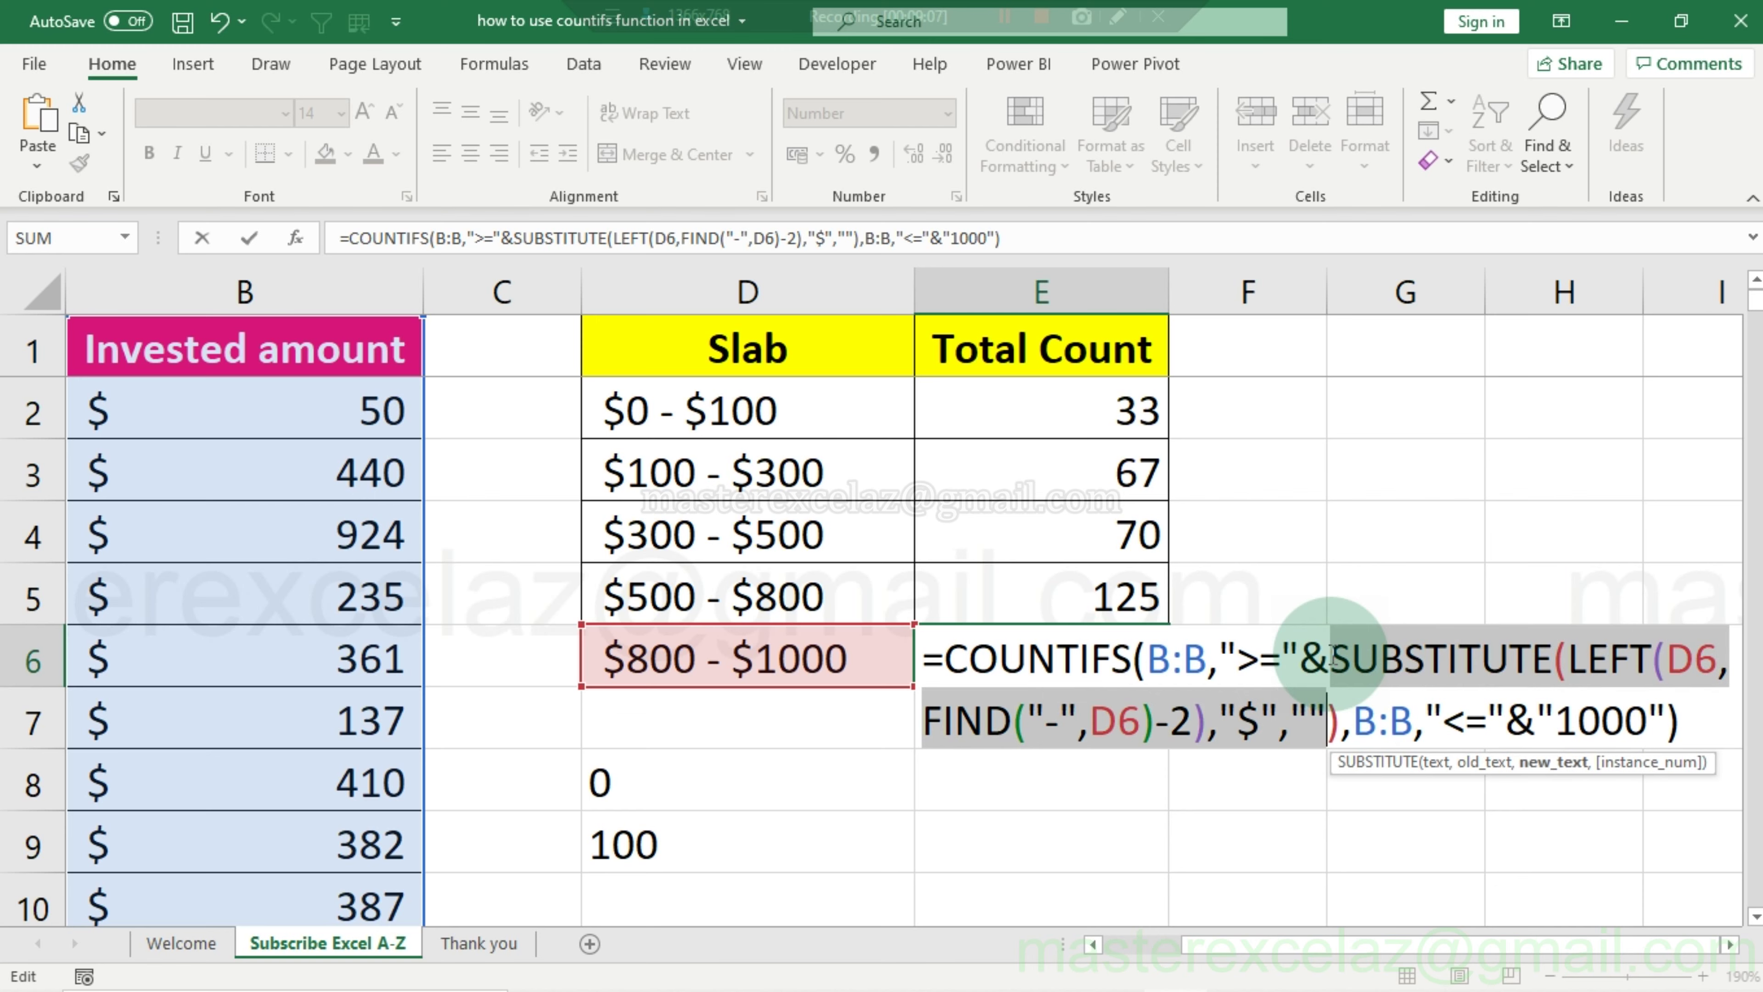
key("shift+Right")
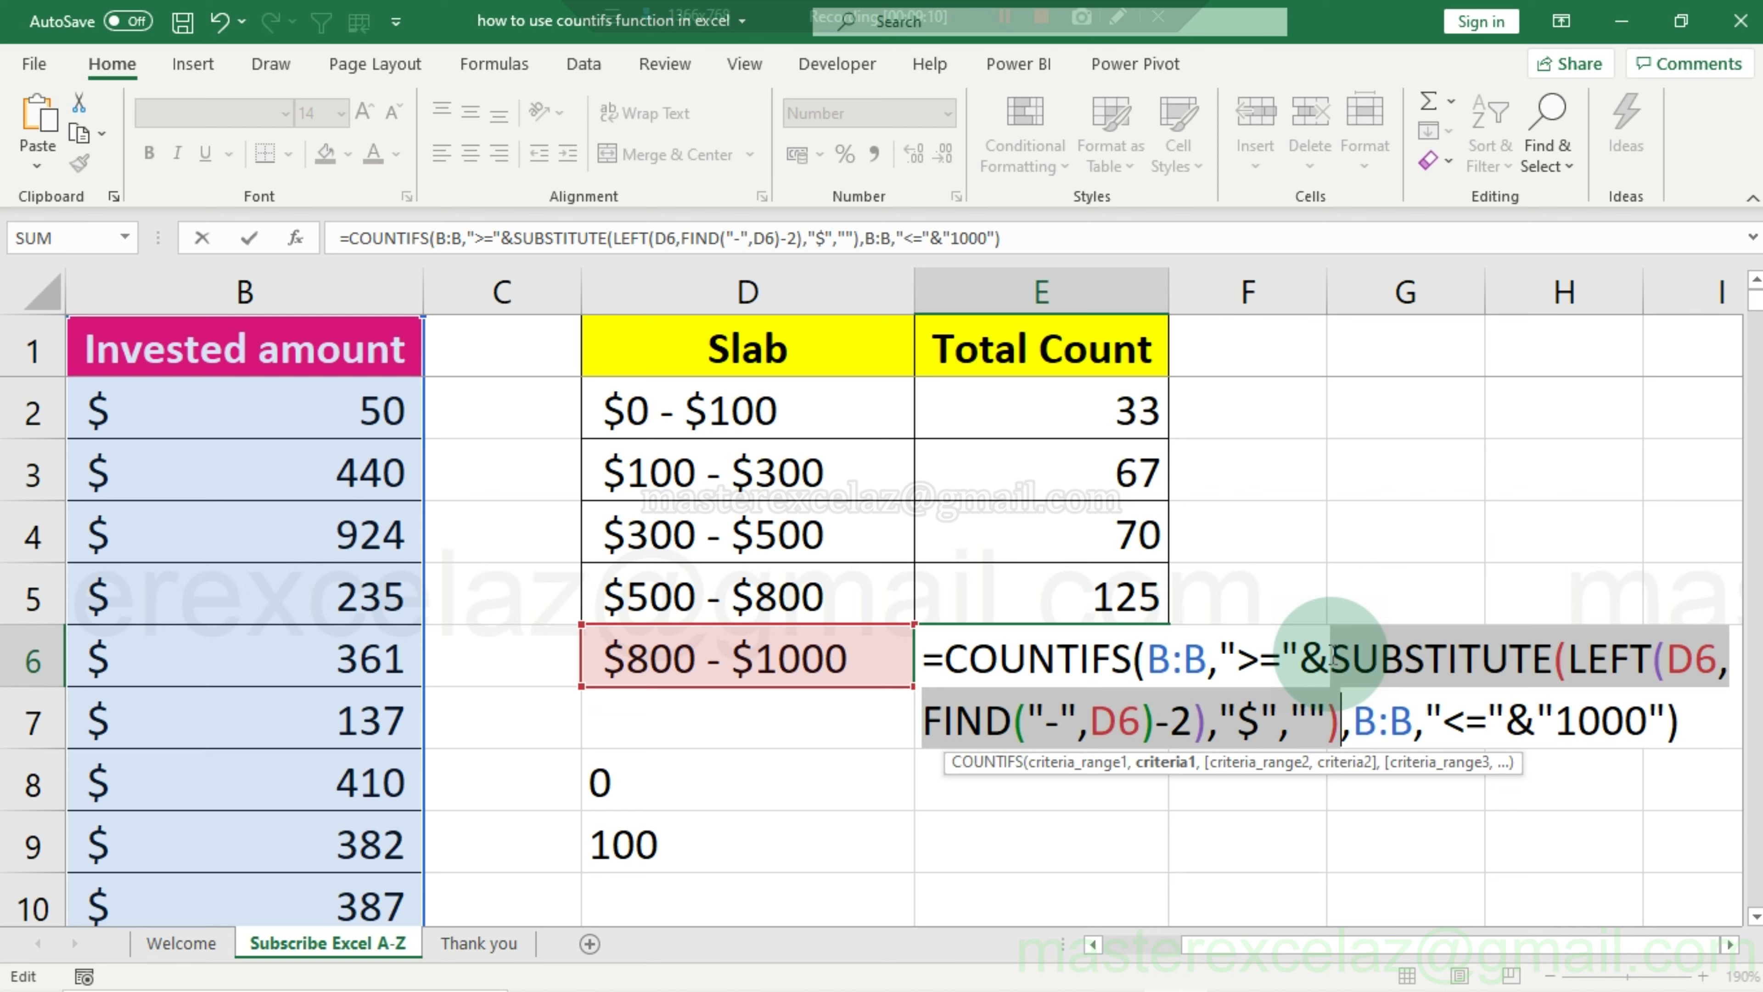
key("F9")
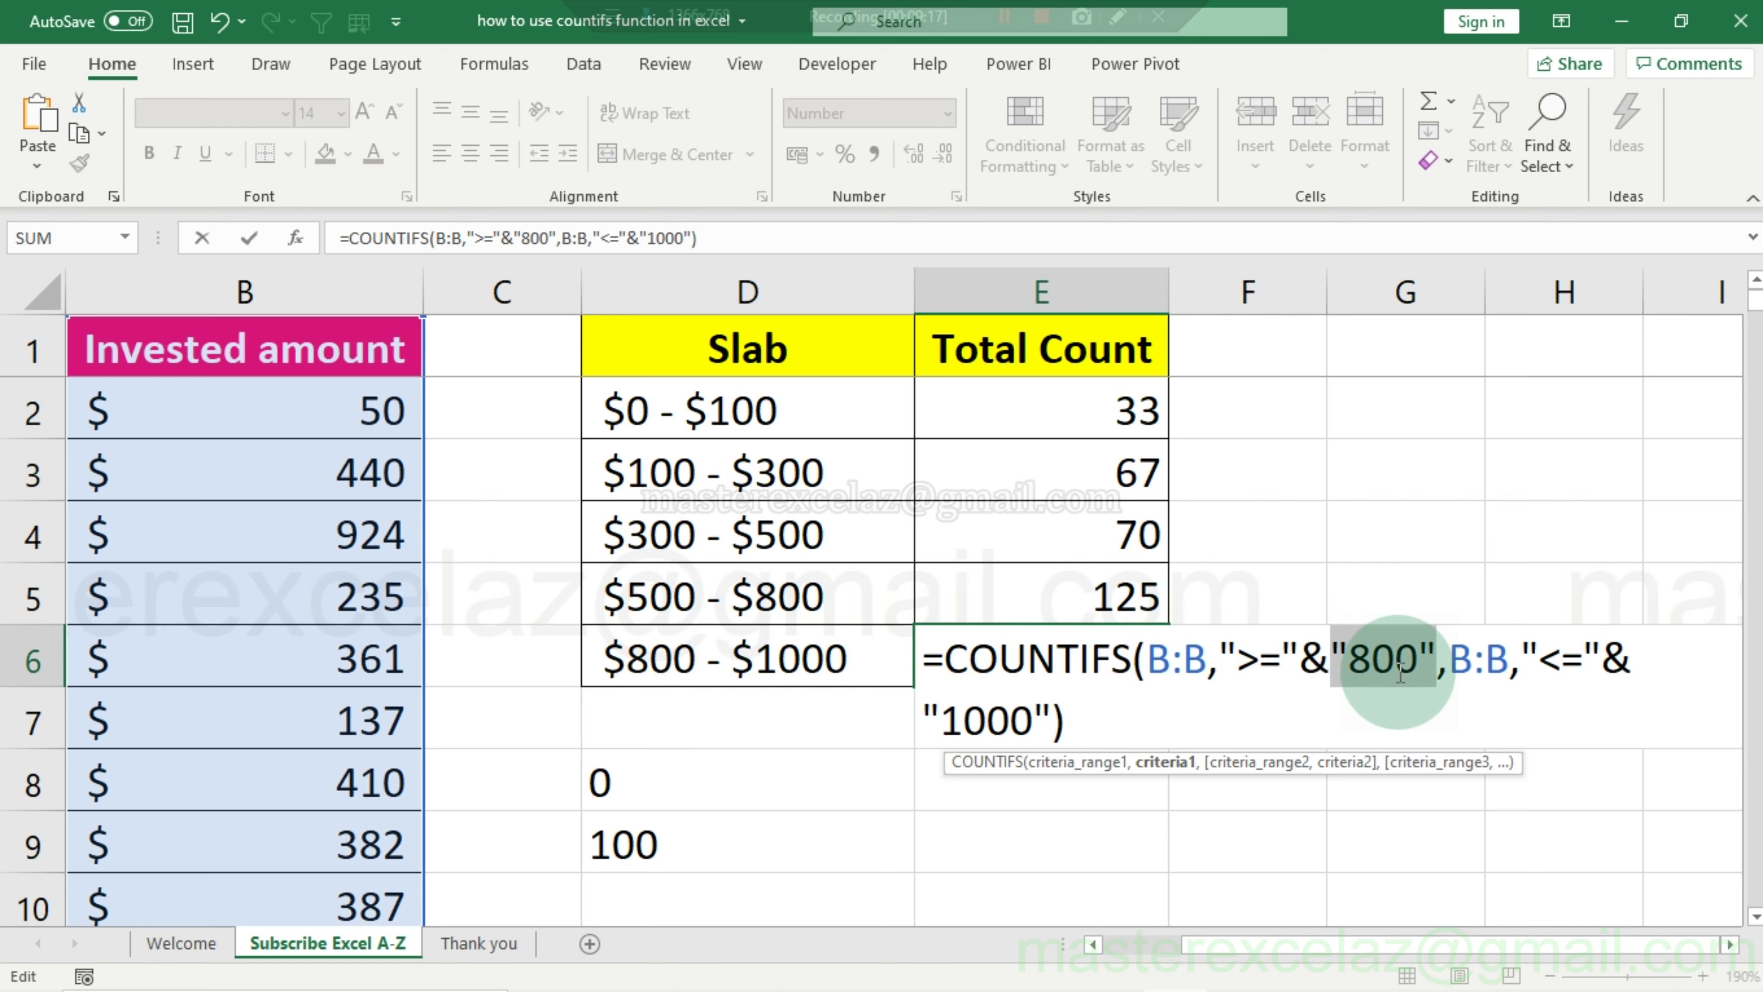
key("Escape")
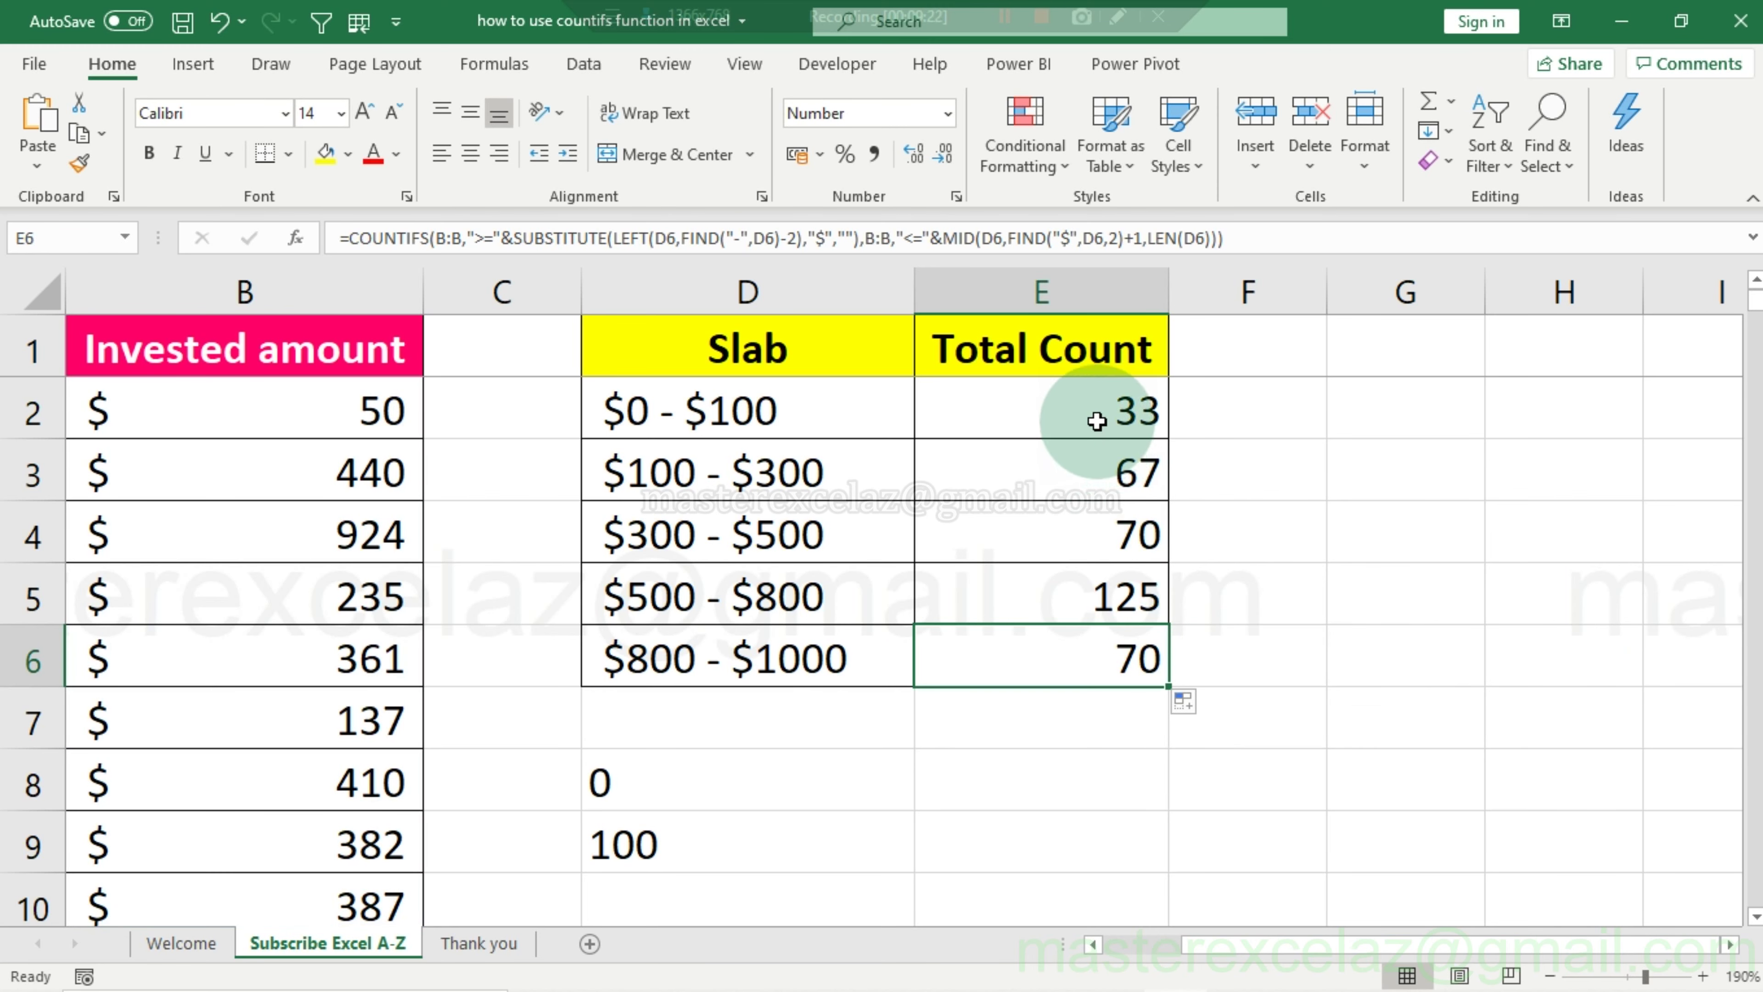
left_click_drag(1100, 411, 1120, 657)
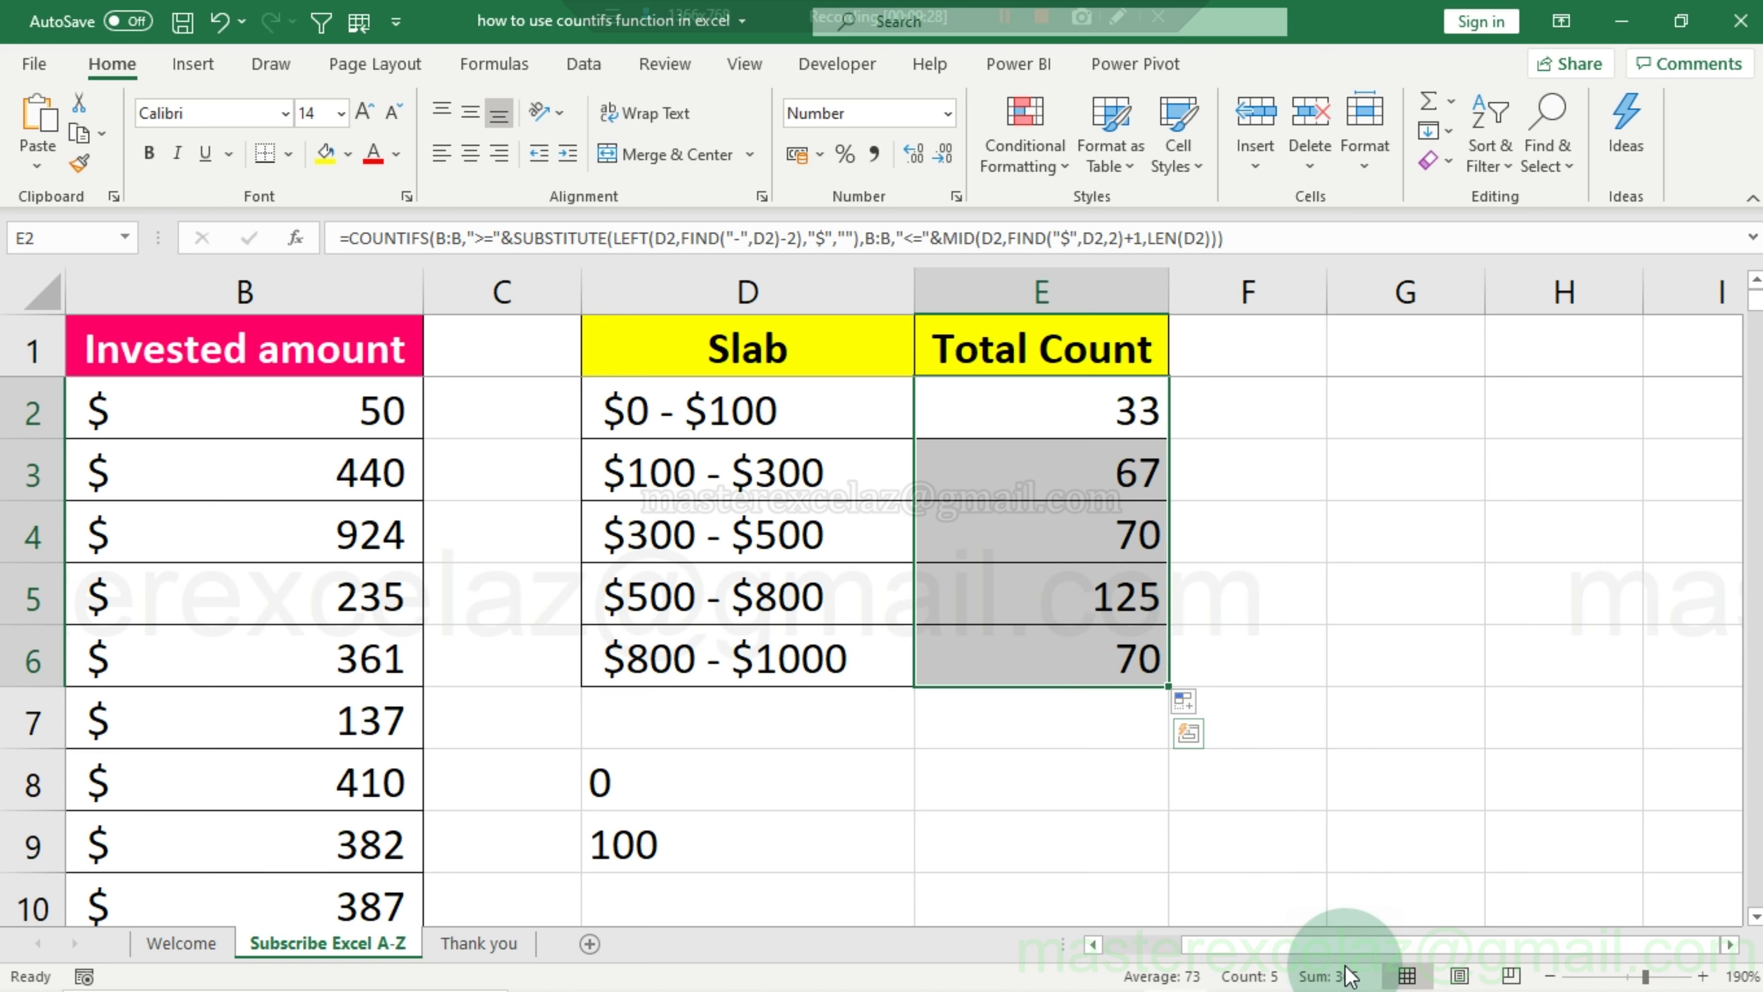
left_click(264, 338)
scroll(265, 338, "left", 1)
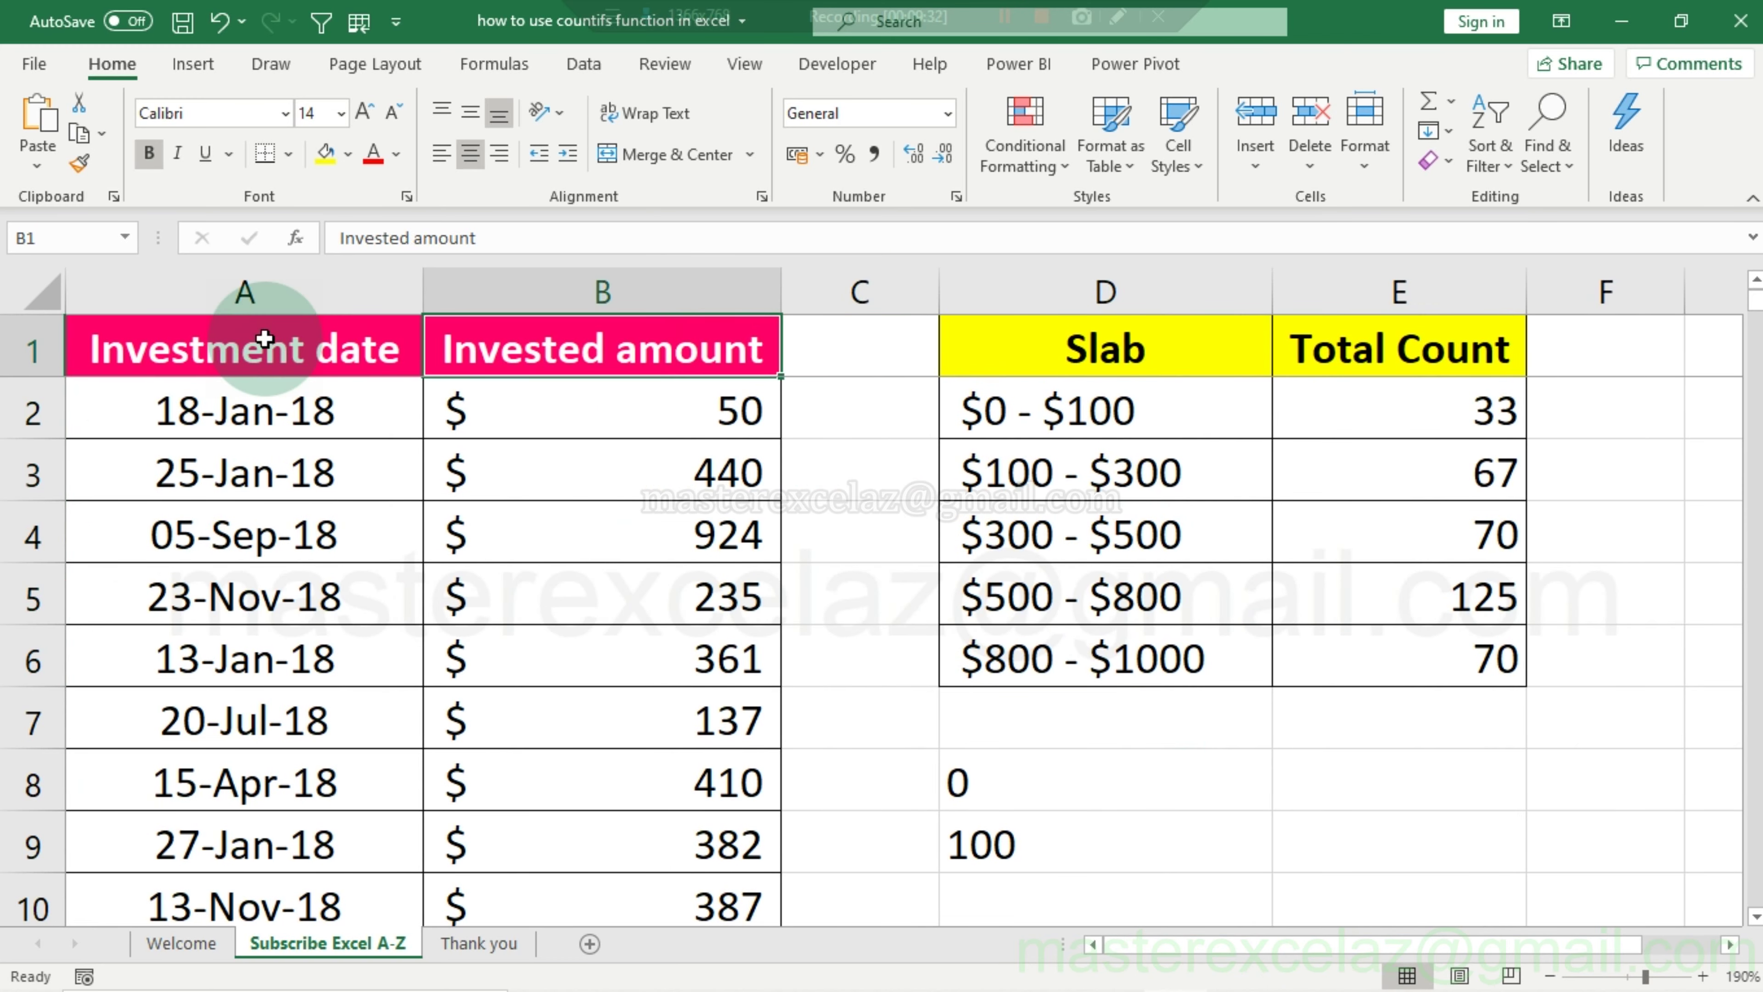
key("ctrl+Down")
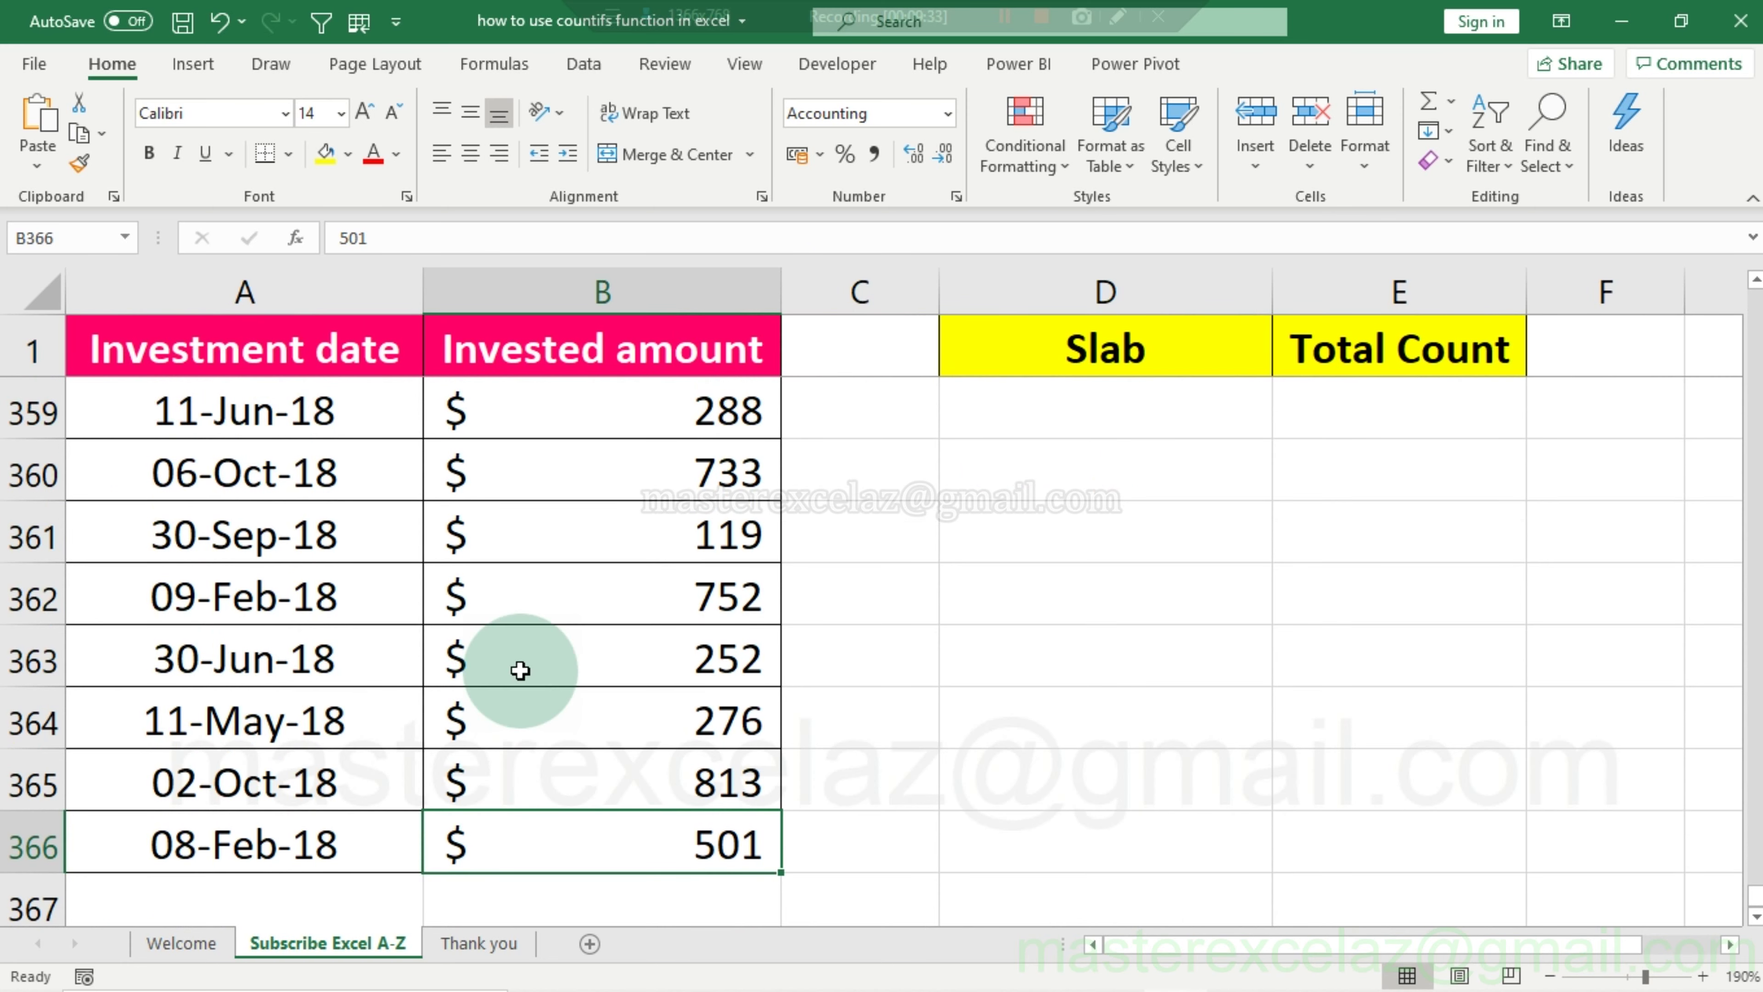
left_click_drag(632, 808, 781, 368)
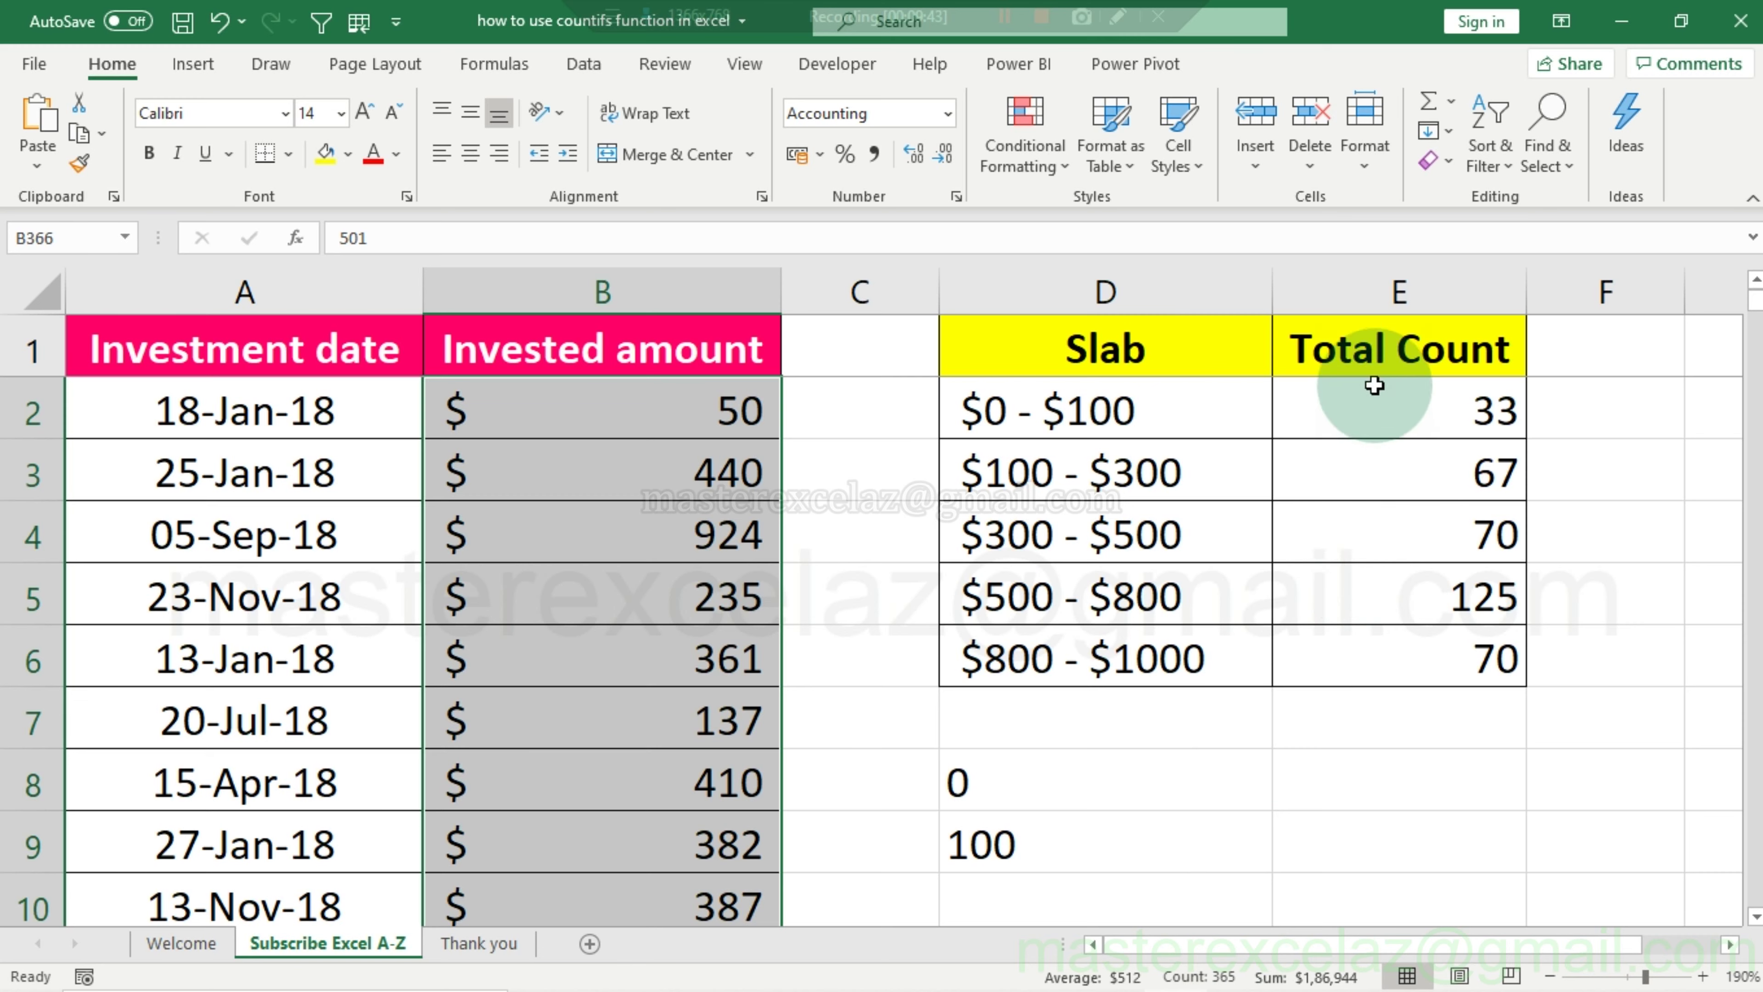
left_click(1374, 362)
Enter =FORMULATEXT(E2) in cell H2.
key("Right")
key("Right")
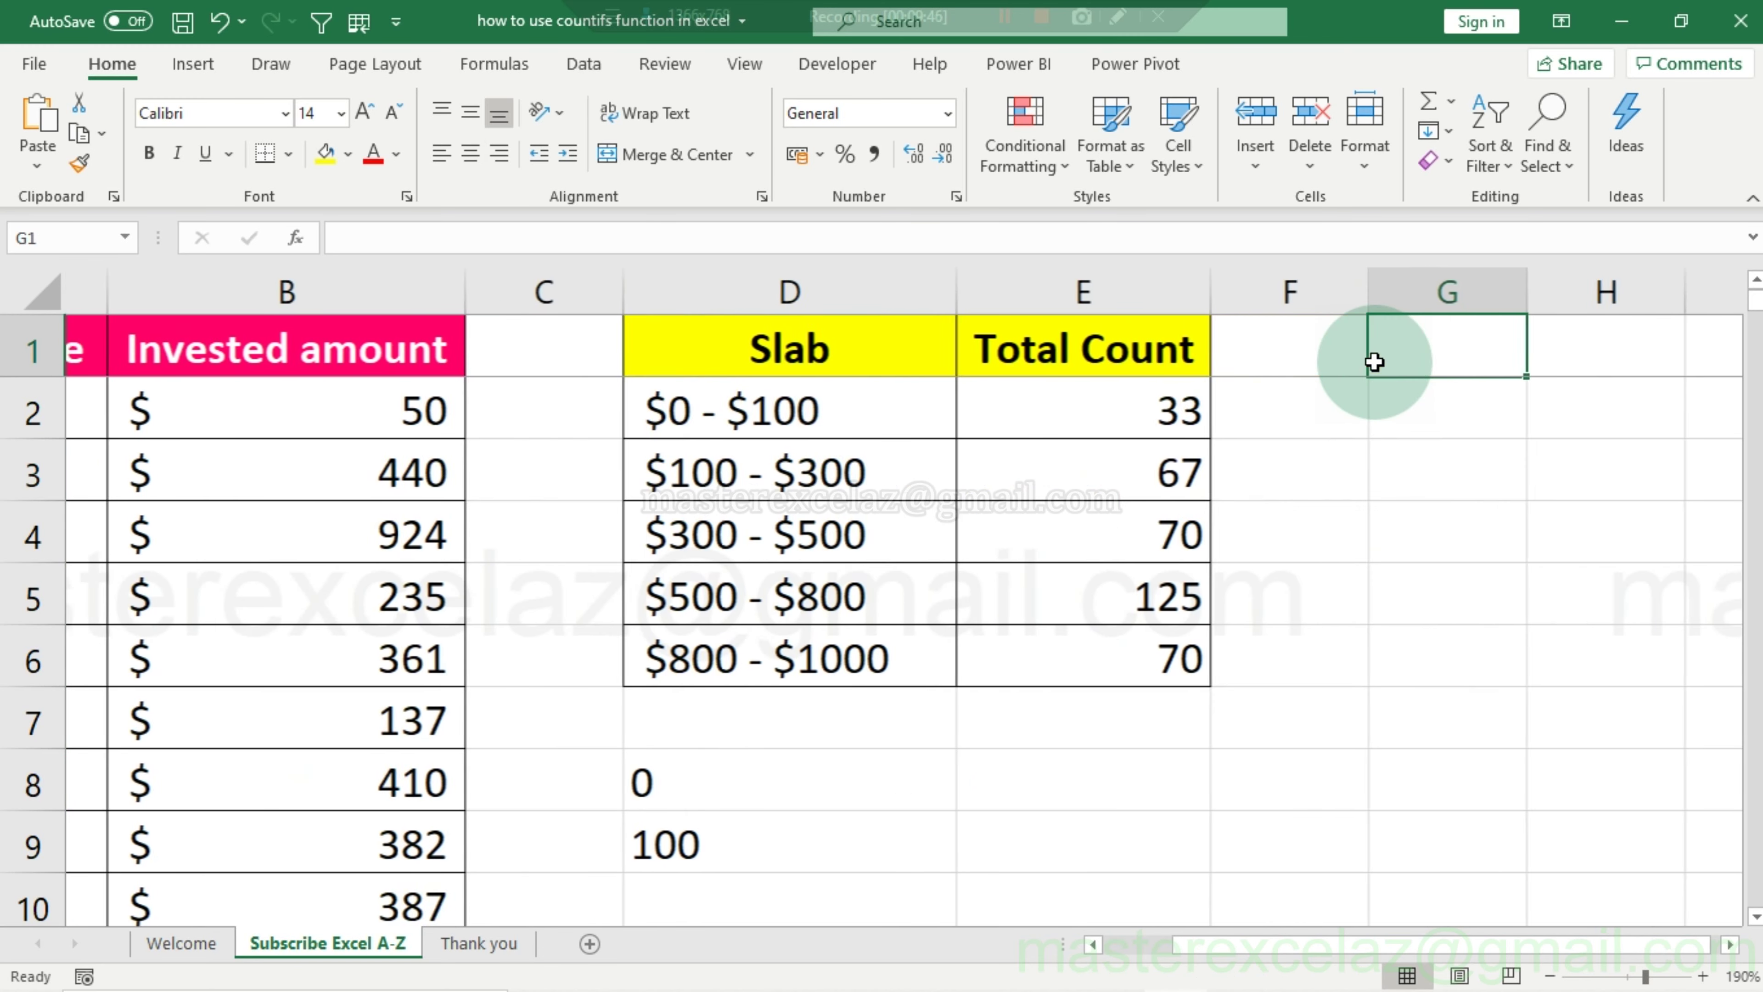
key("Right")
key("Right")
key("Right")
key("Right")
key("Right")
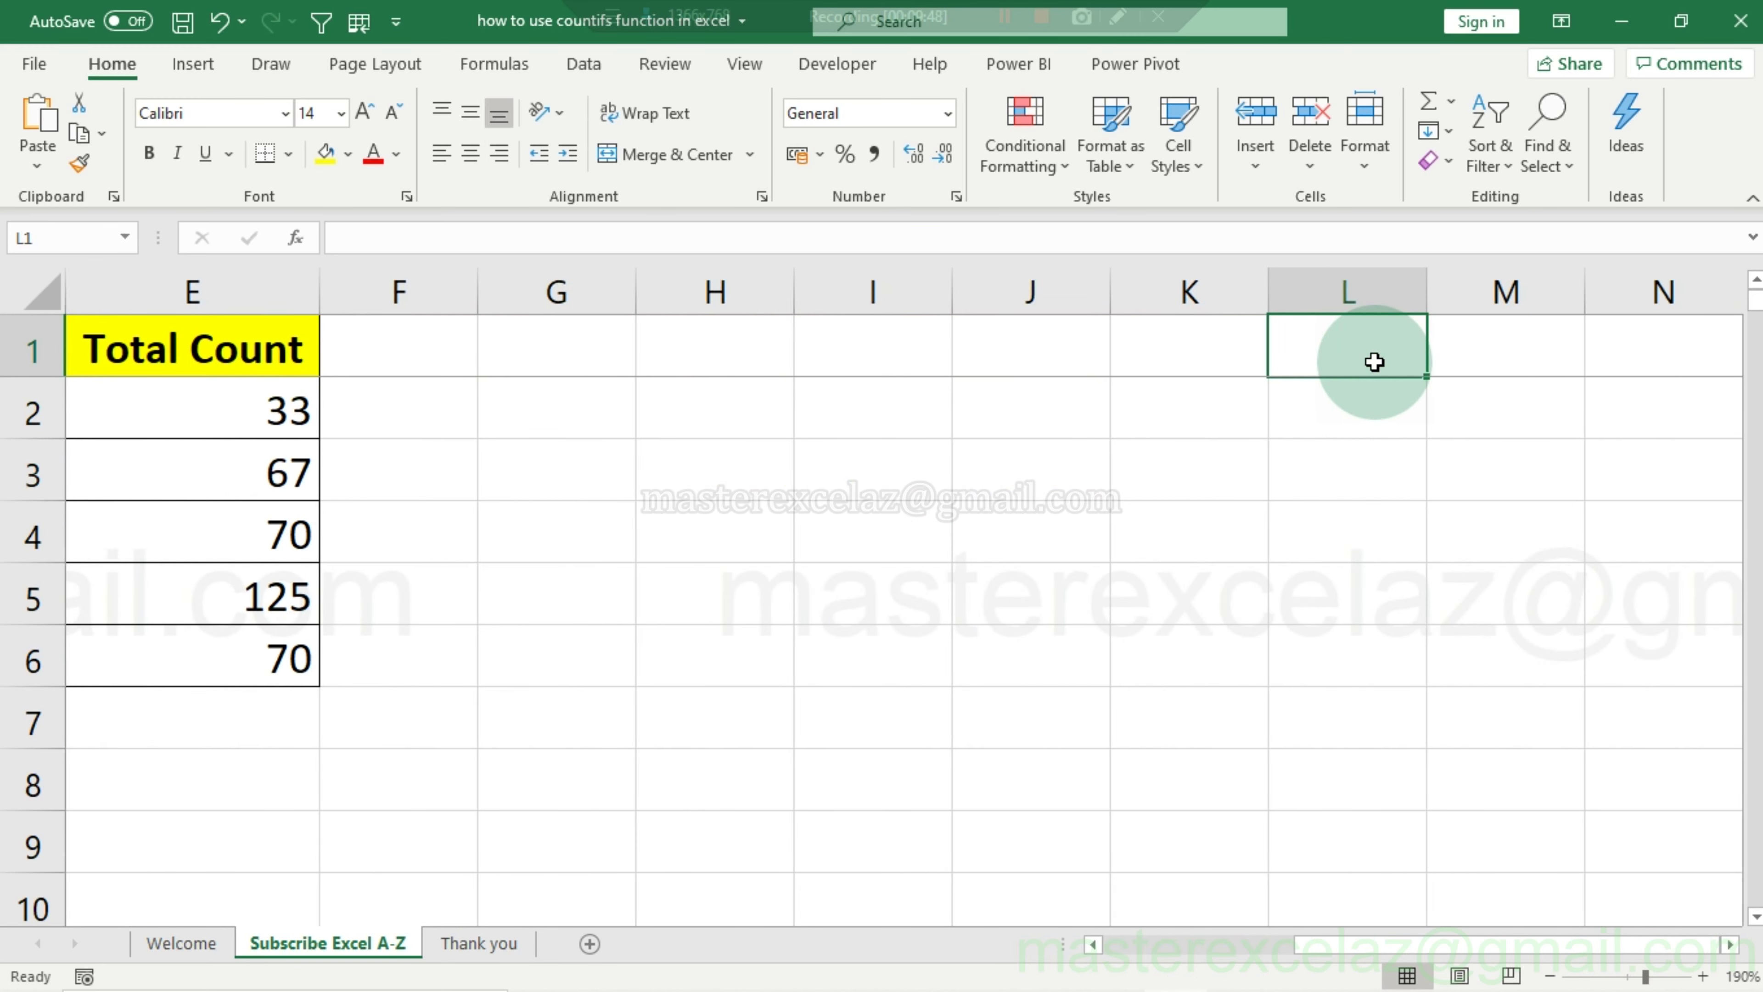
left_click(717, 456)
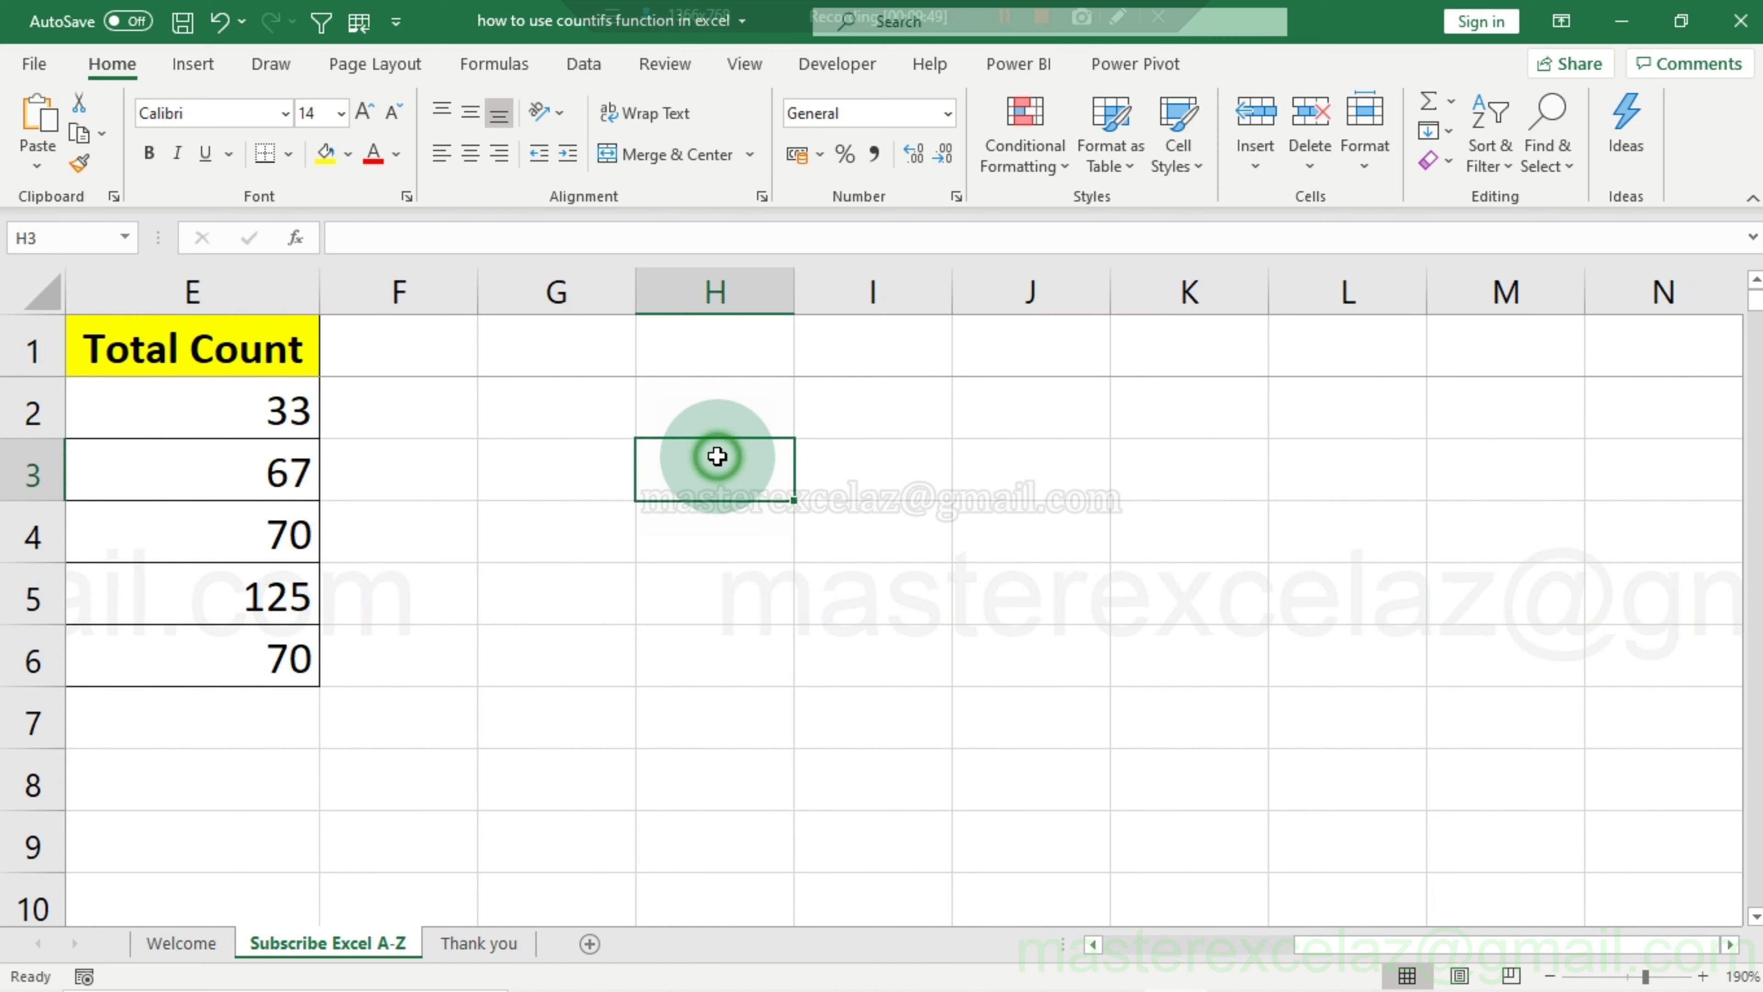
double_click(697, 414)
type("ORM")
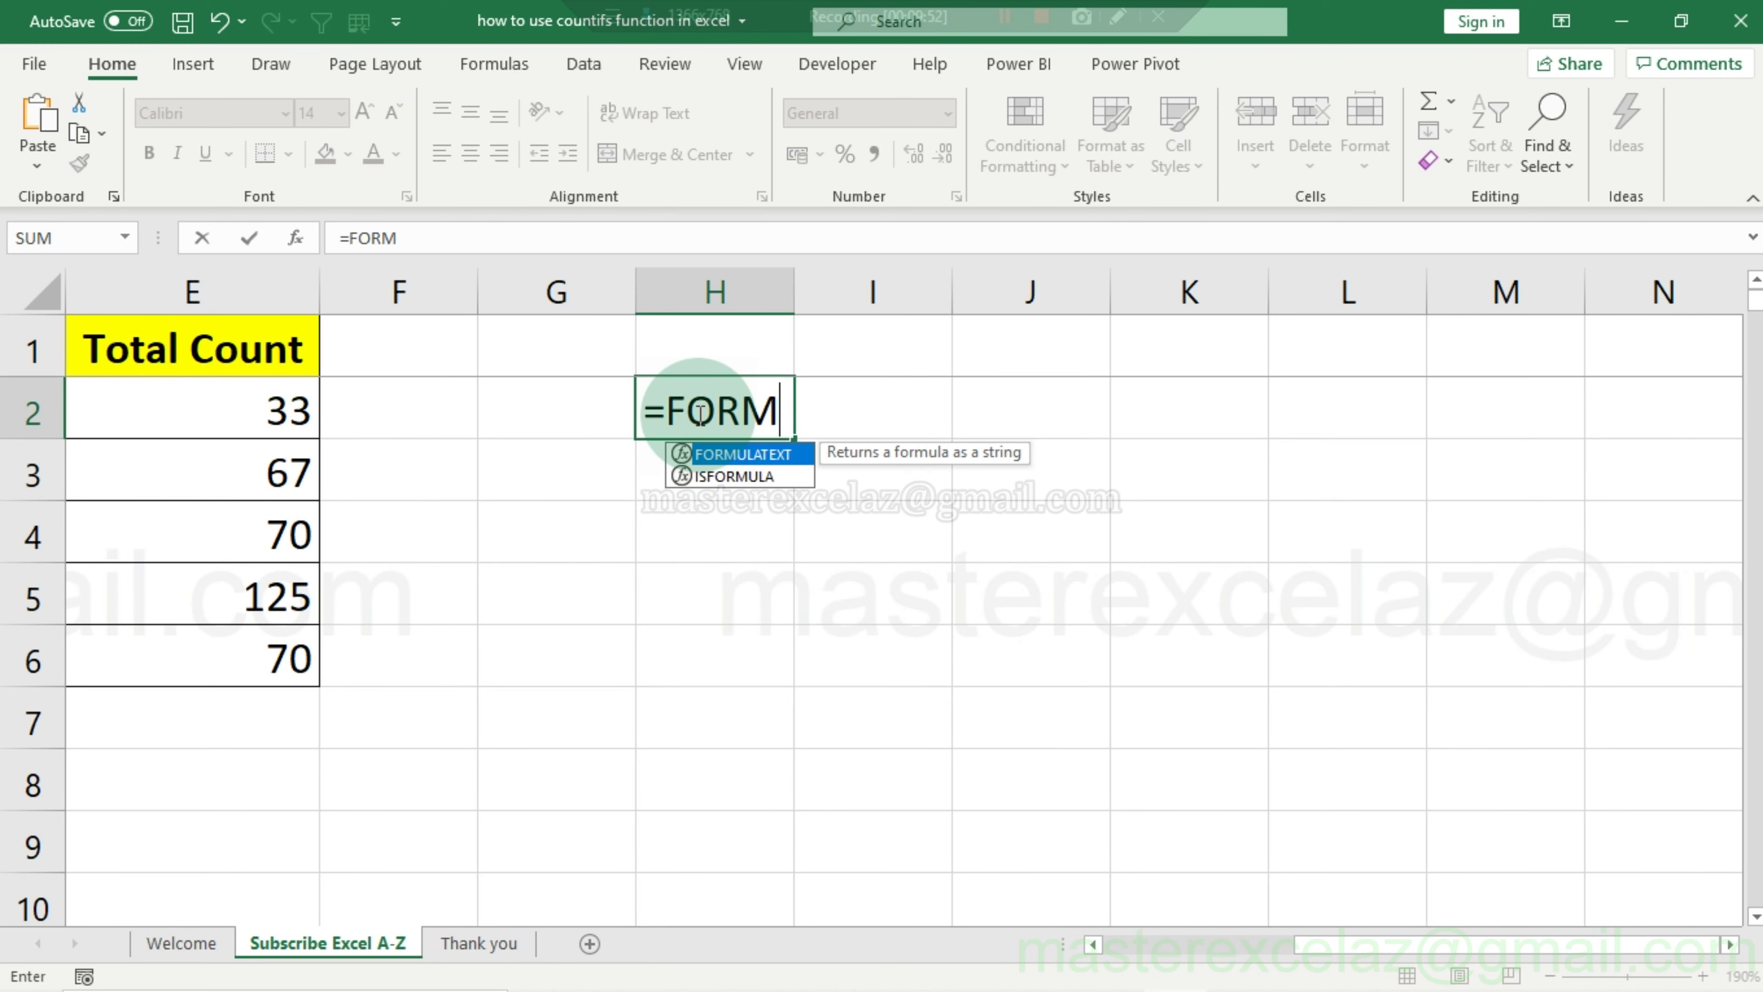
type("U")
key("Tab")
left_click(274, 421)
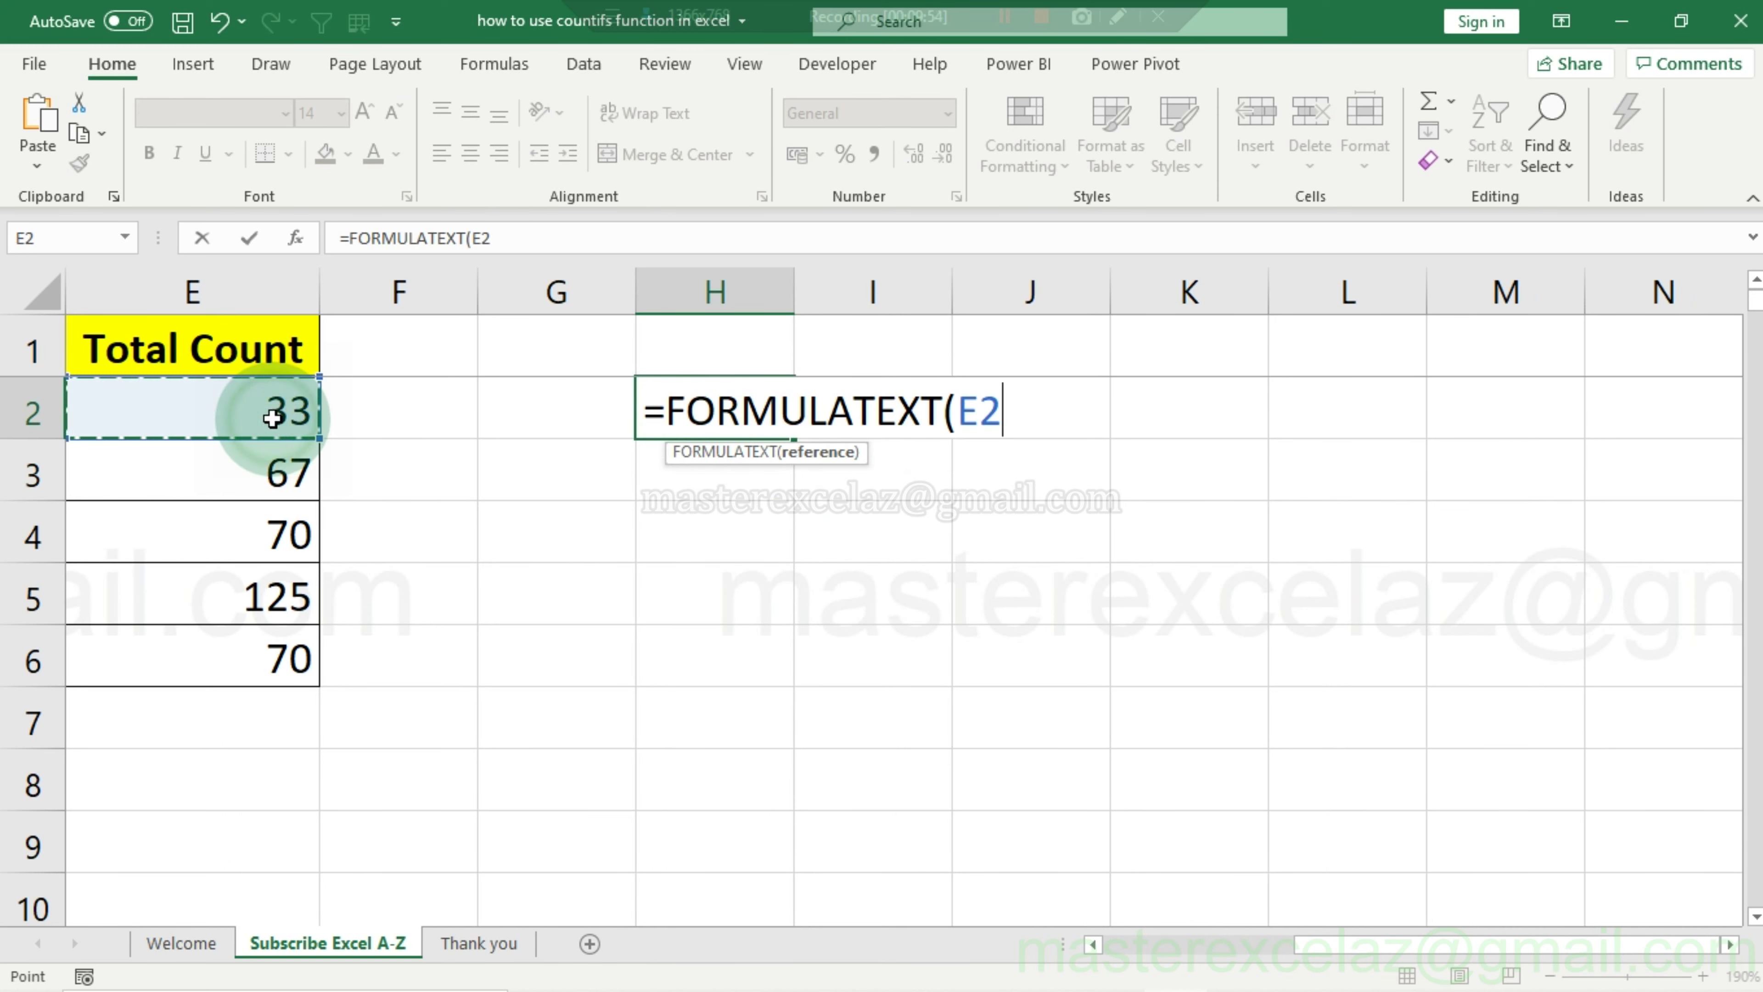
key("Return")
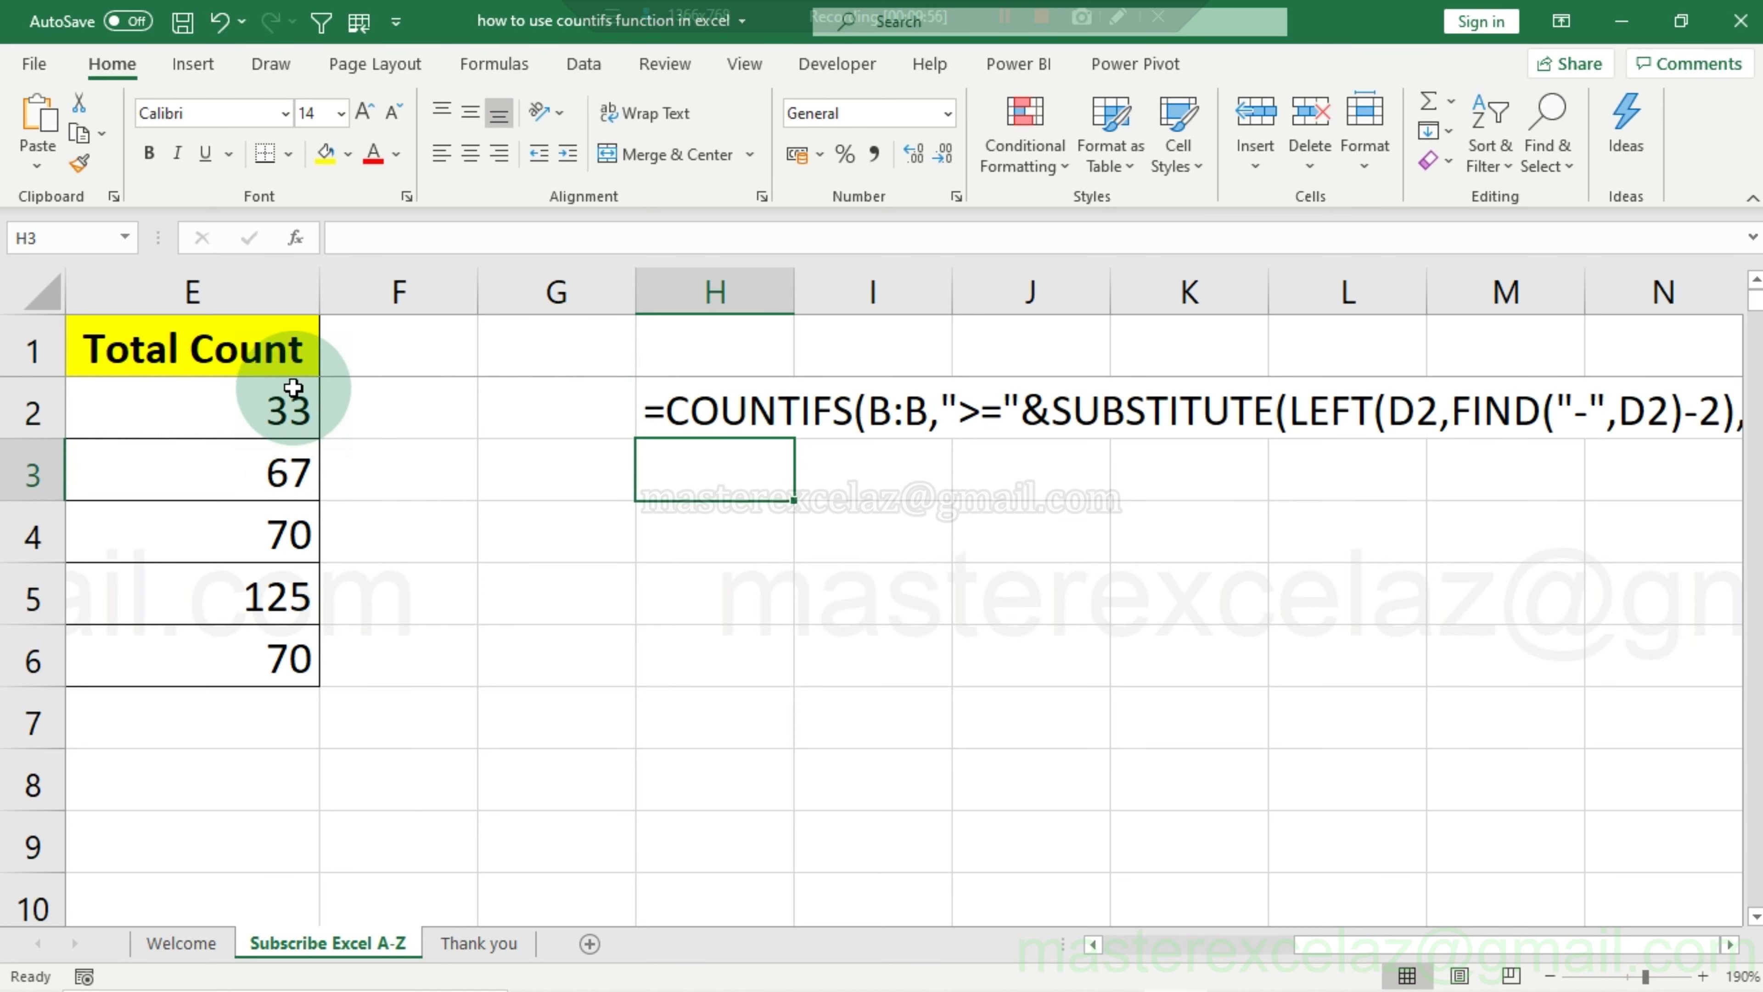
Select H2:M4 and vertically centre the formula text in that block.
left_click_drag(666, 409, 1461, 627)
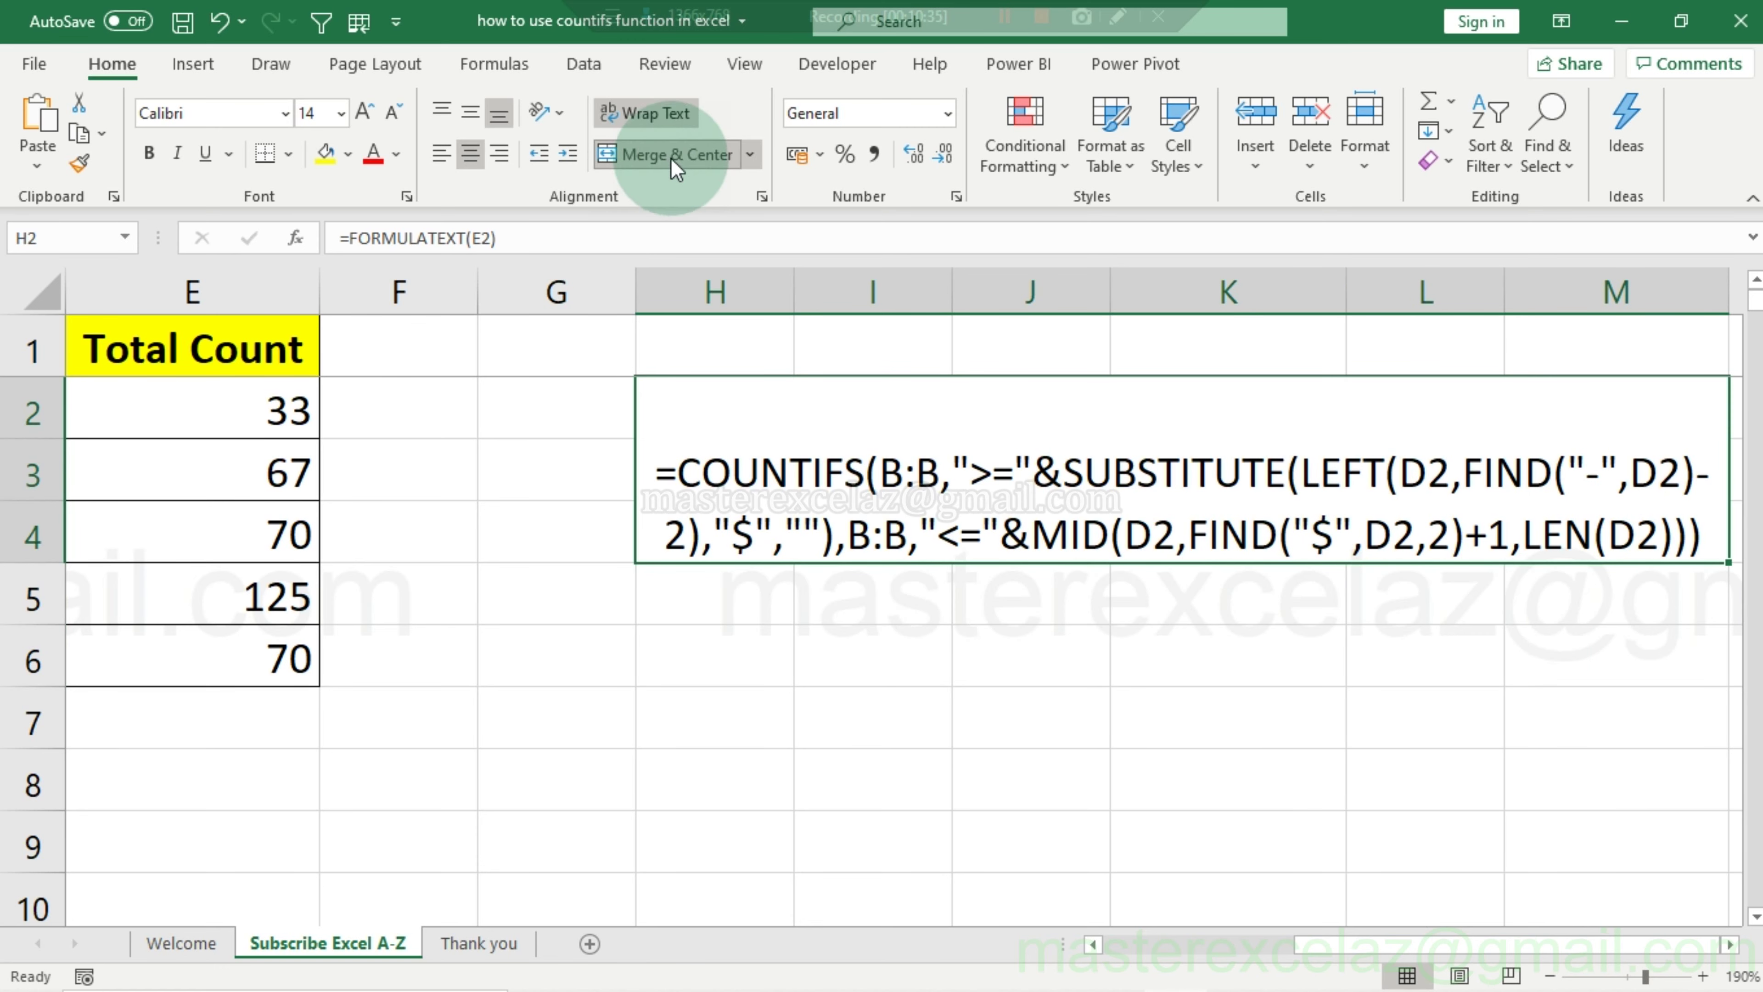
left_click(467, 110)
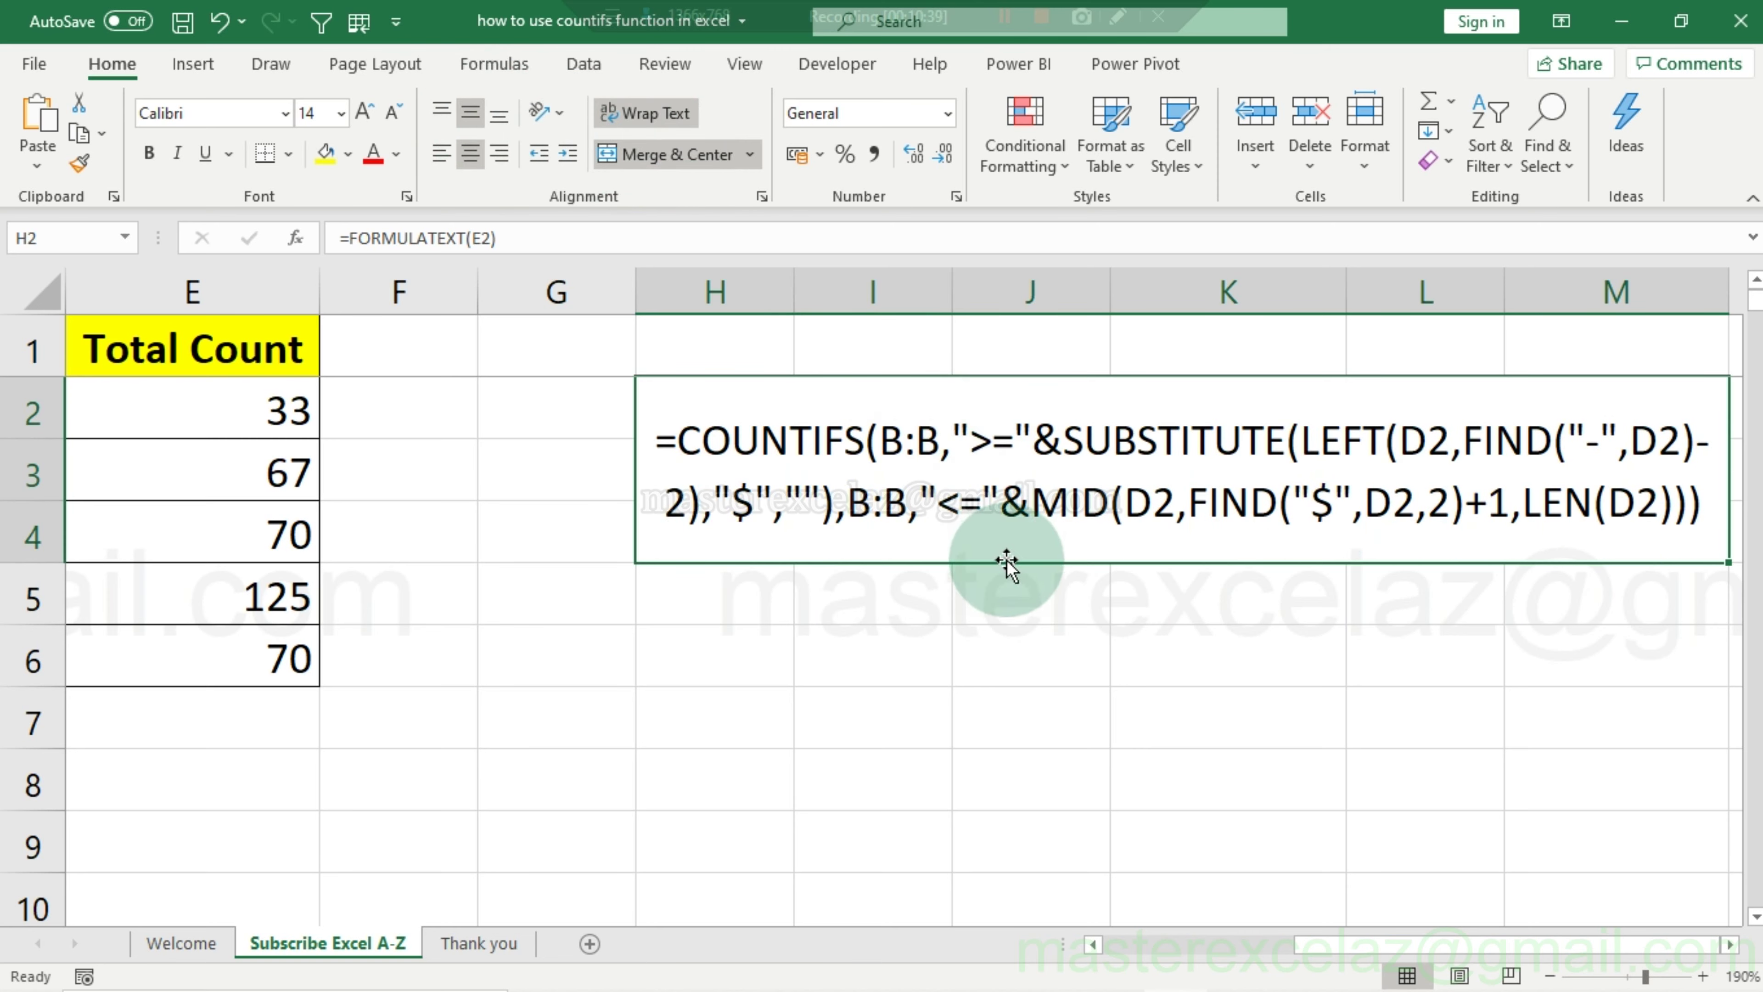
left_click(1117, 17)
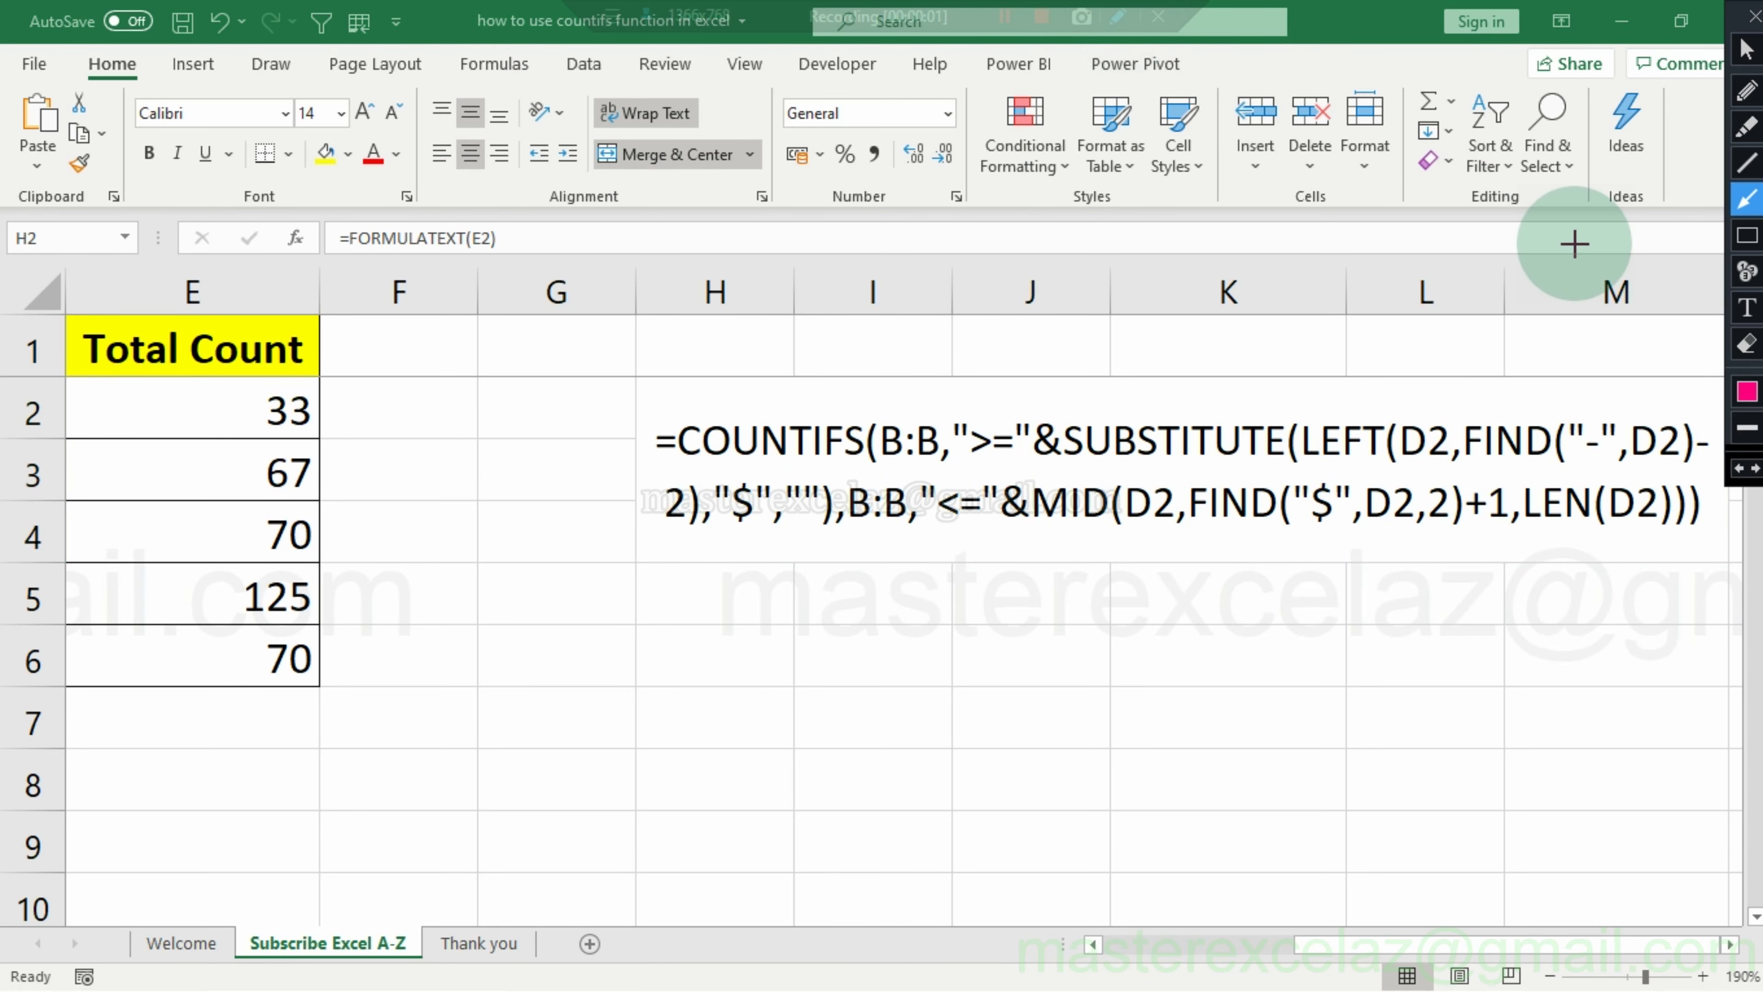
left_click(1747, 235)
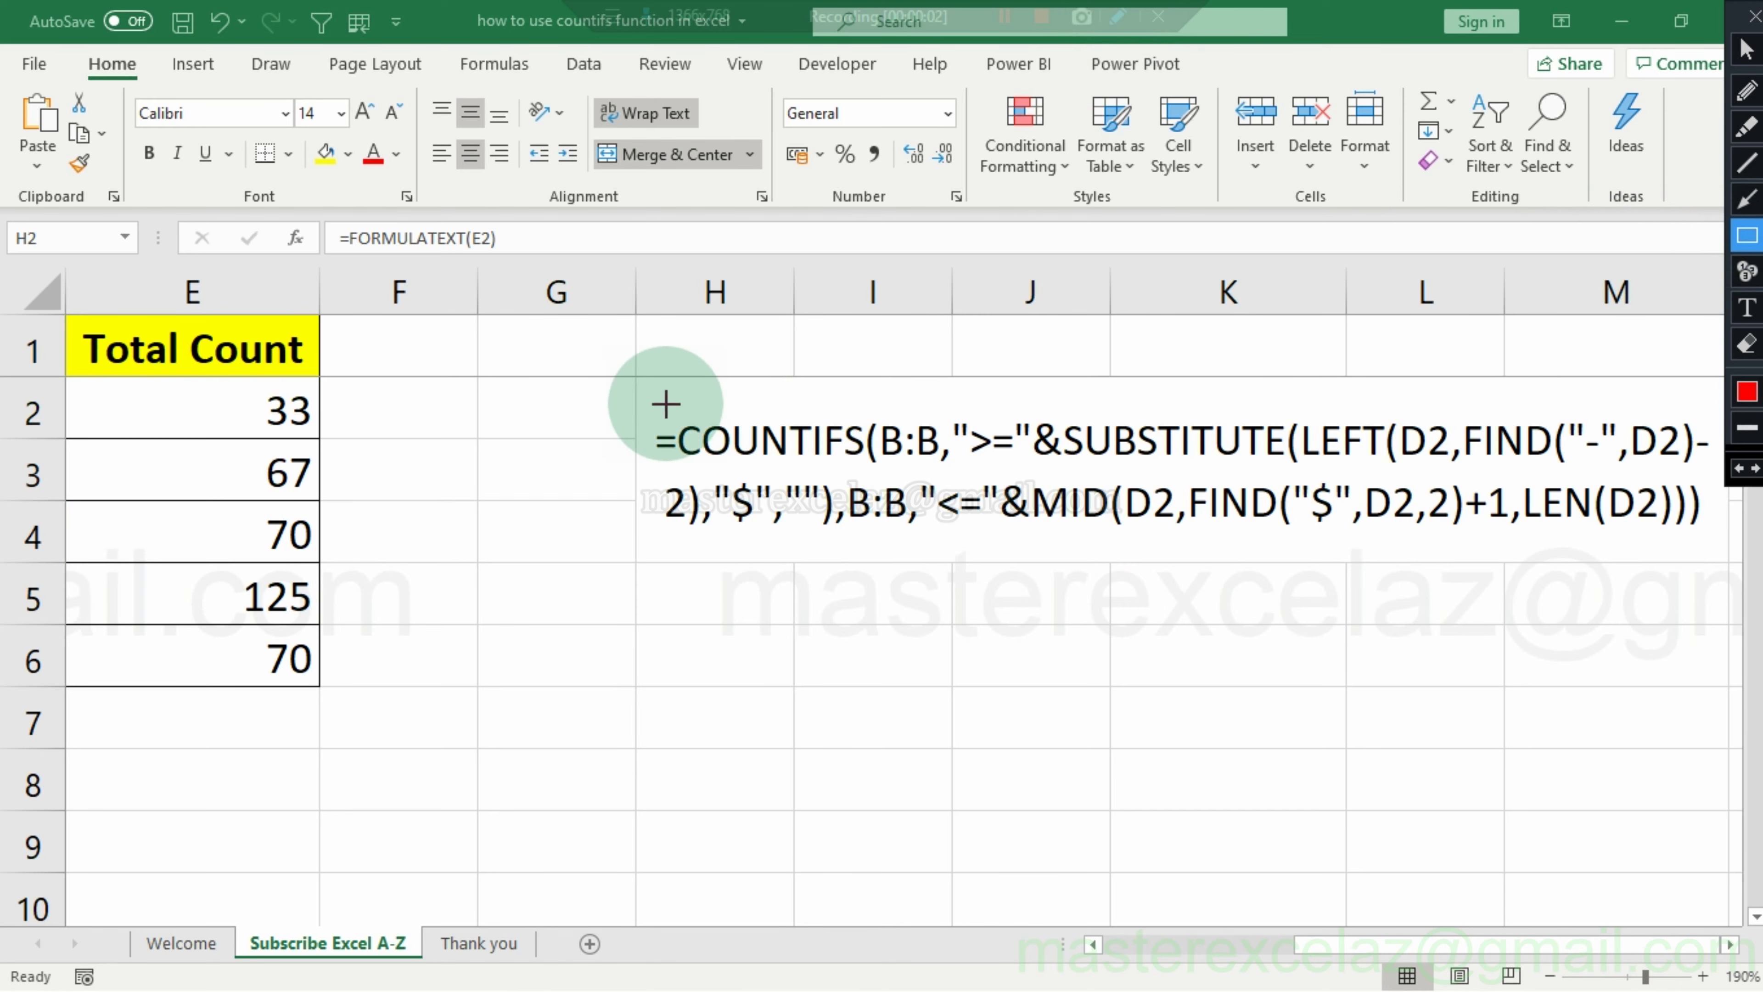
left_click_drag(623, 379, 1723, 558)
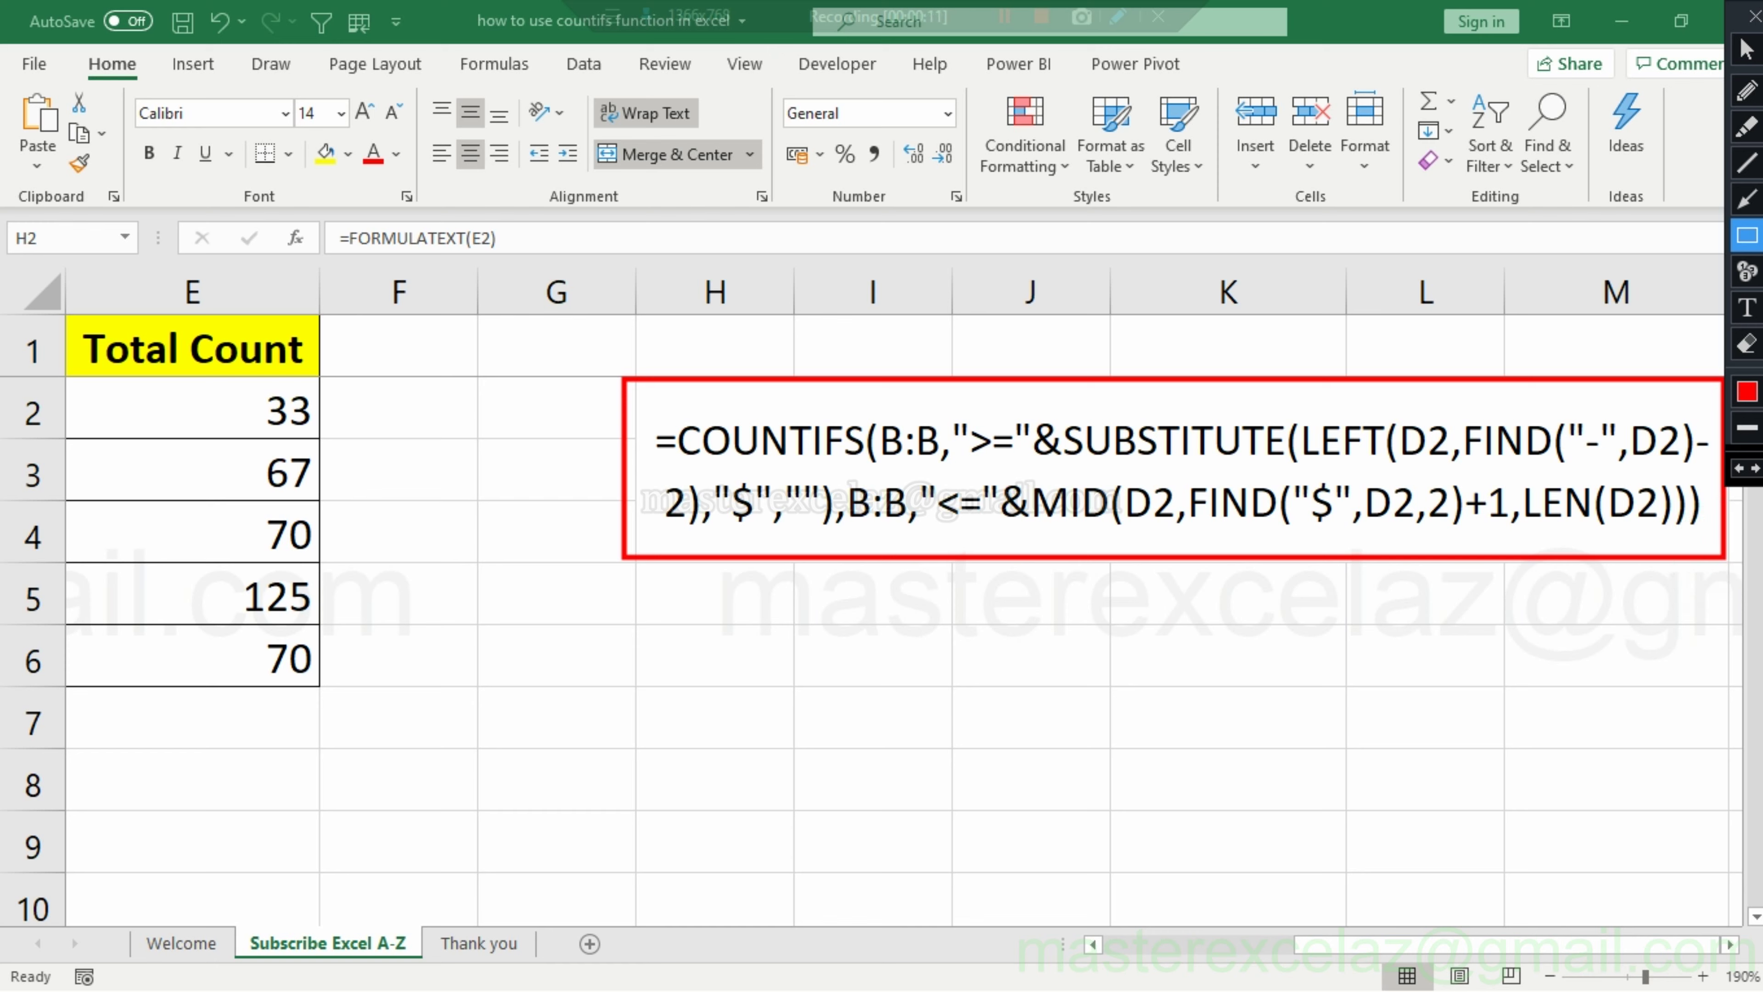
left_click(1756, 17)
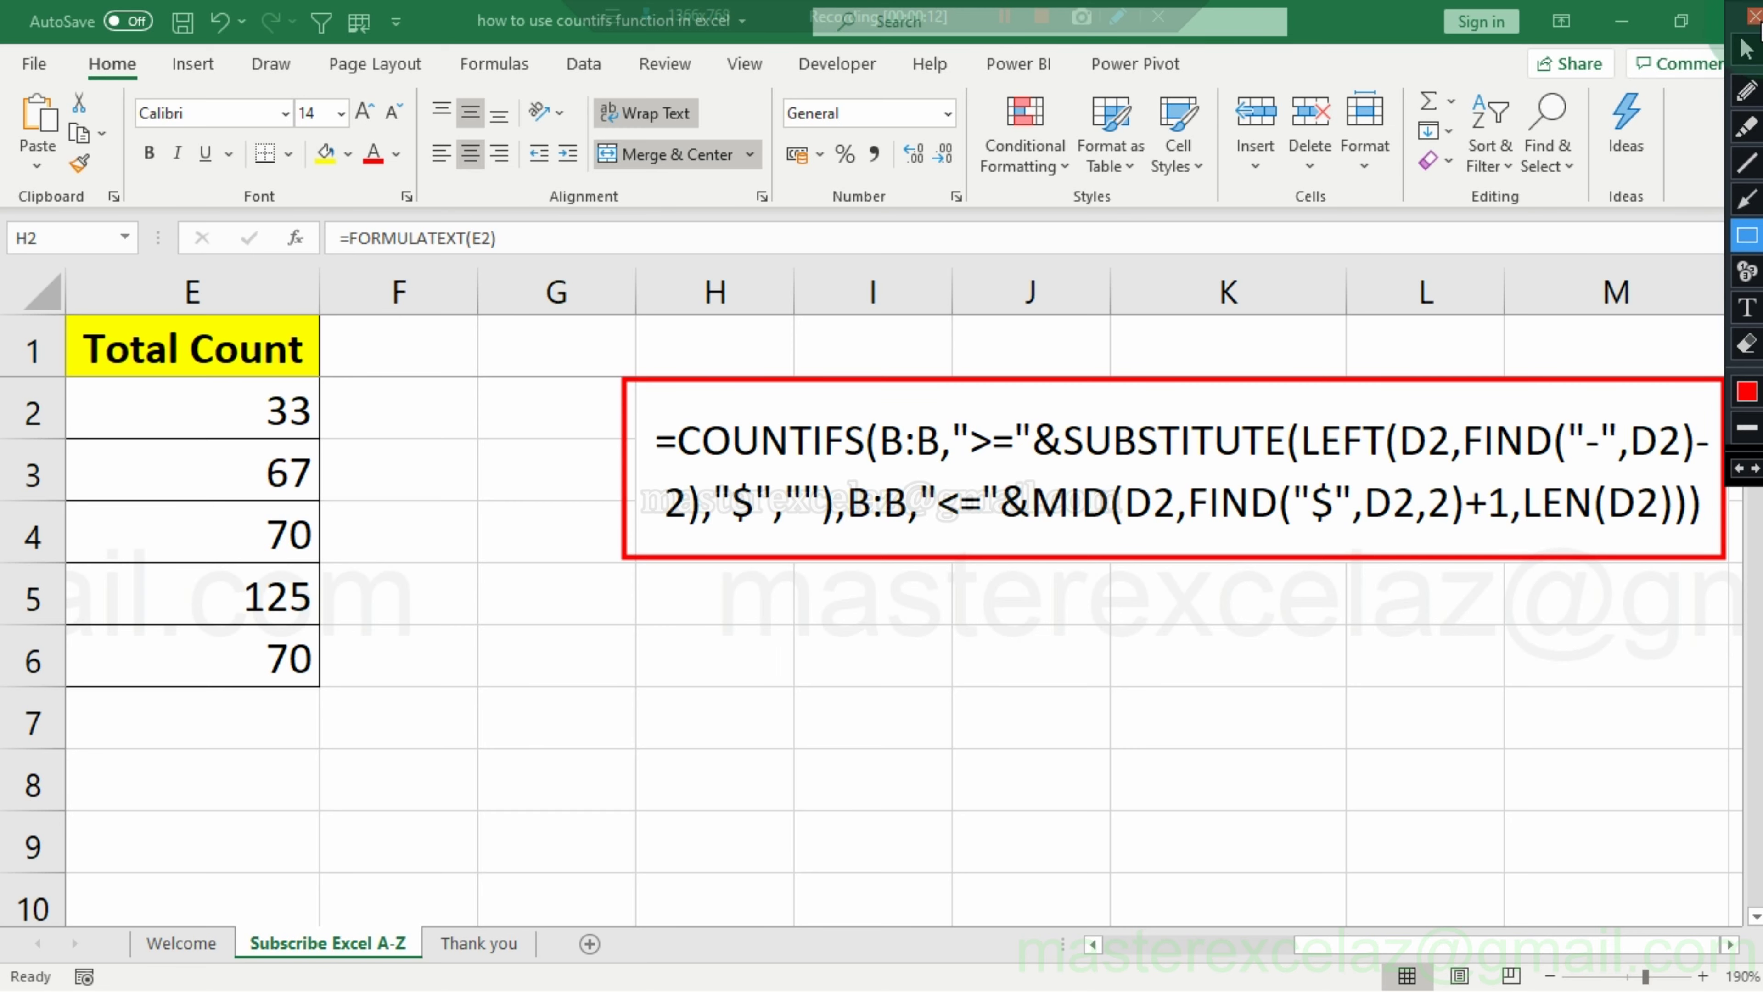
Switch to the Thank you sheet with its closing messages.
left_click(478, 942)
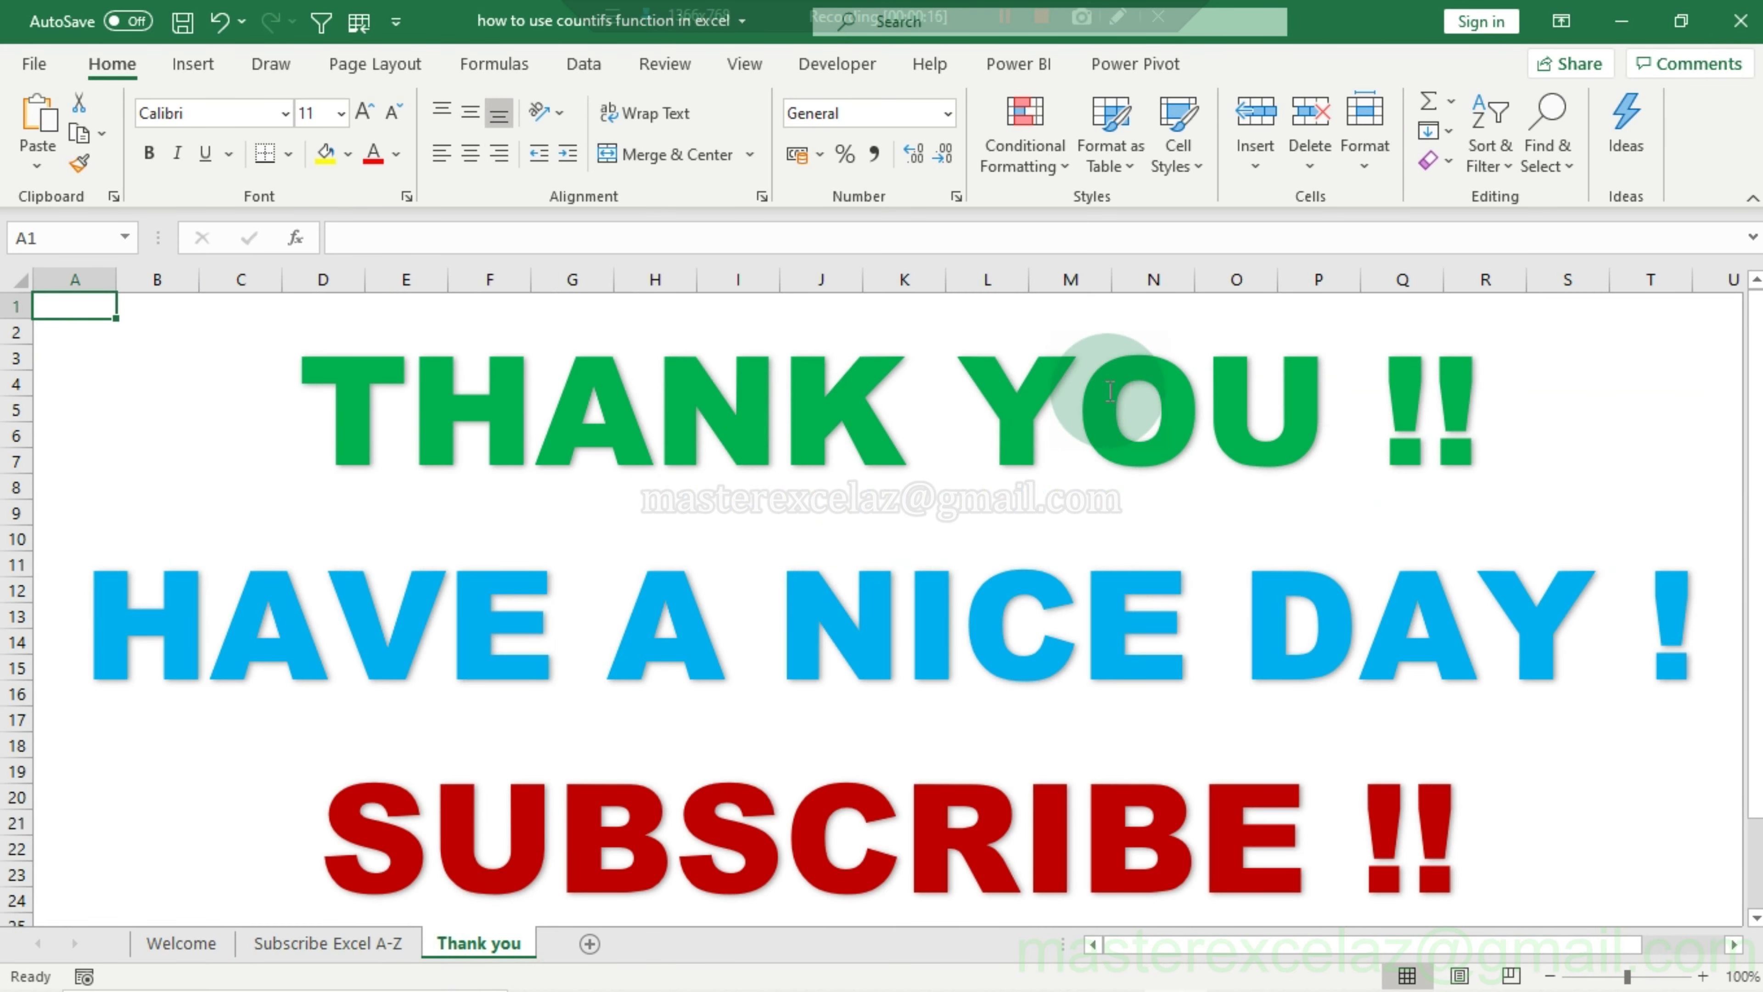